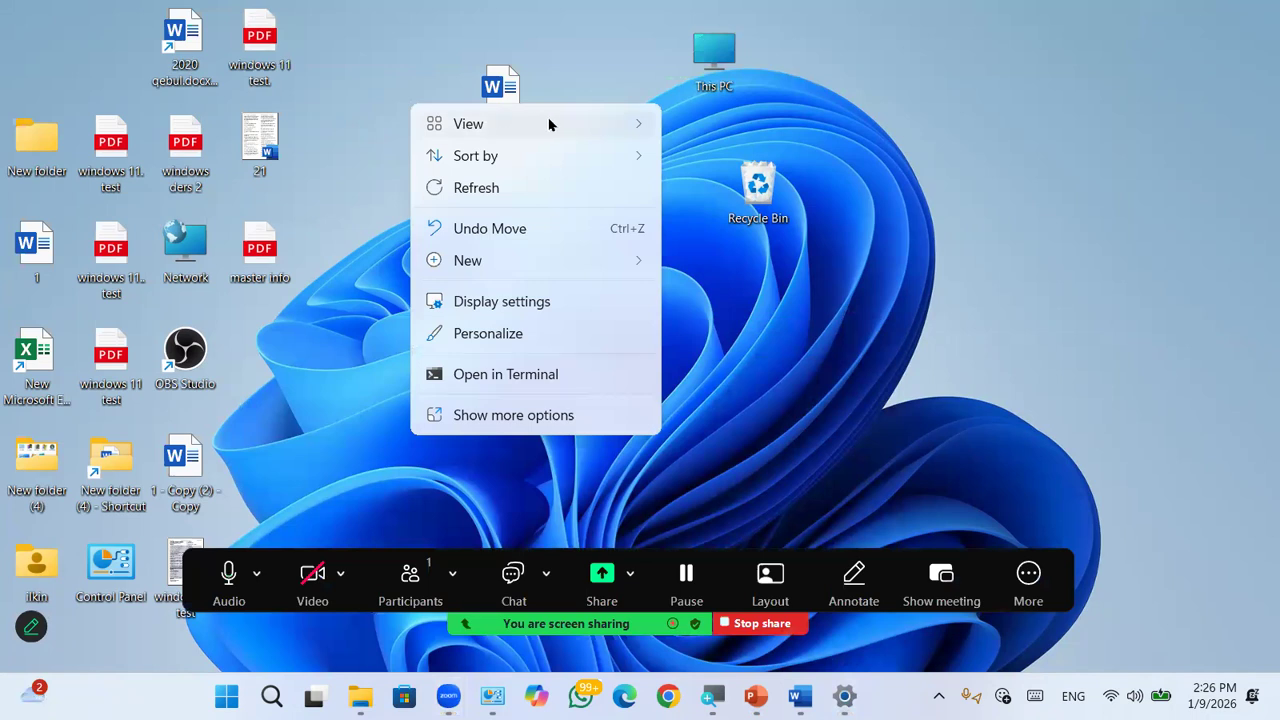
Step: Dismiss the desktop context menu and hide the floating meeting controls of the screen share
click(782, 228)
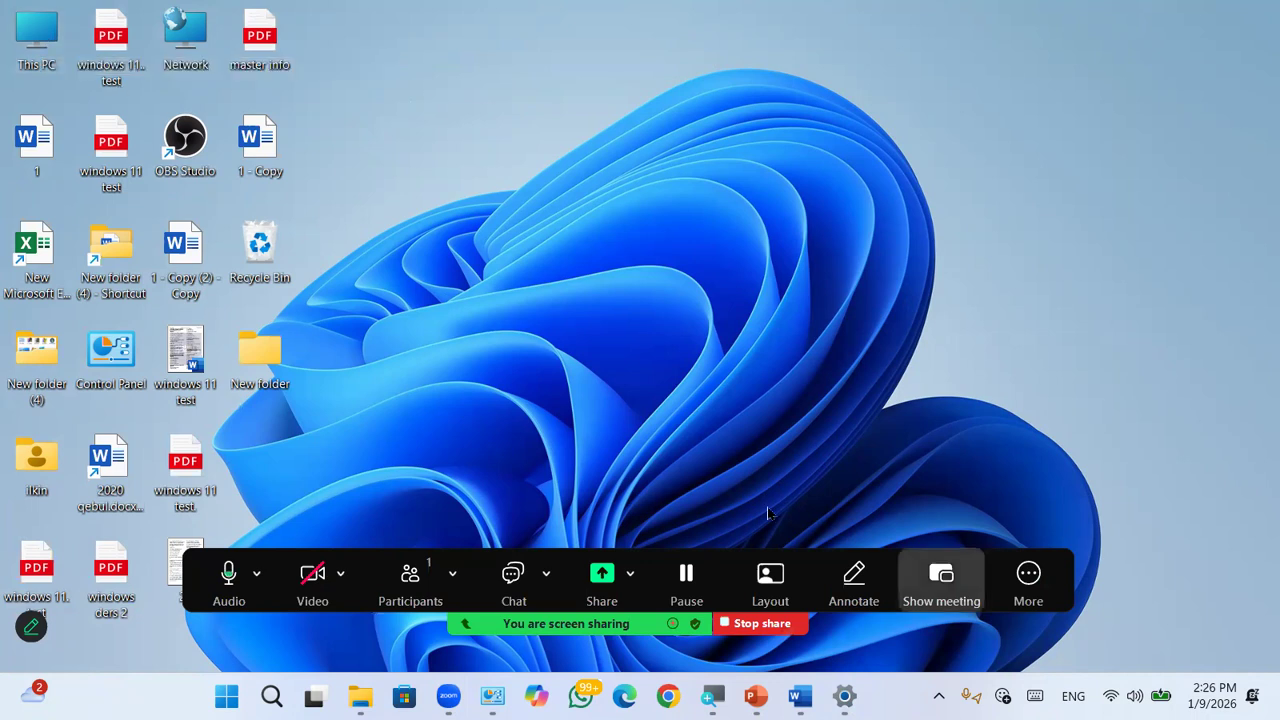
click(1028, 583)
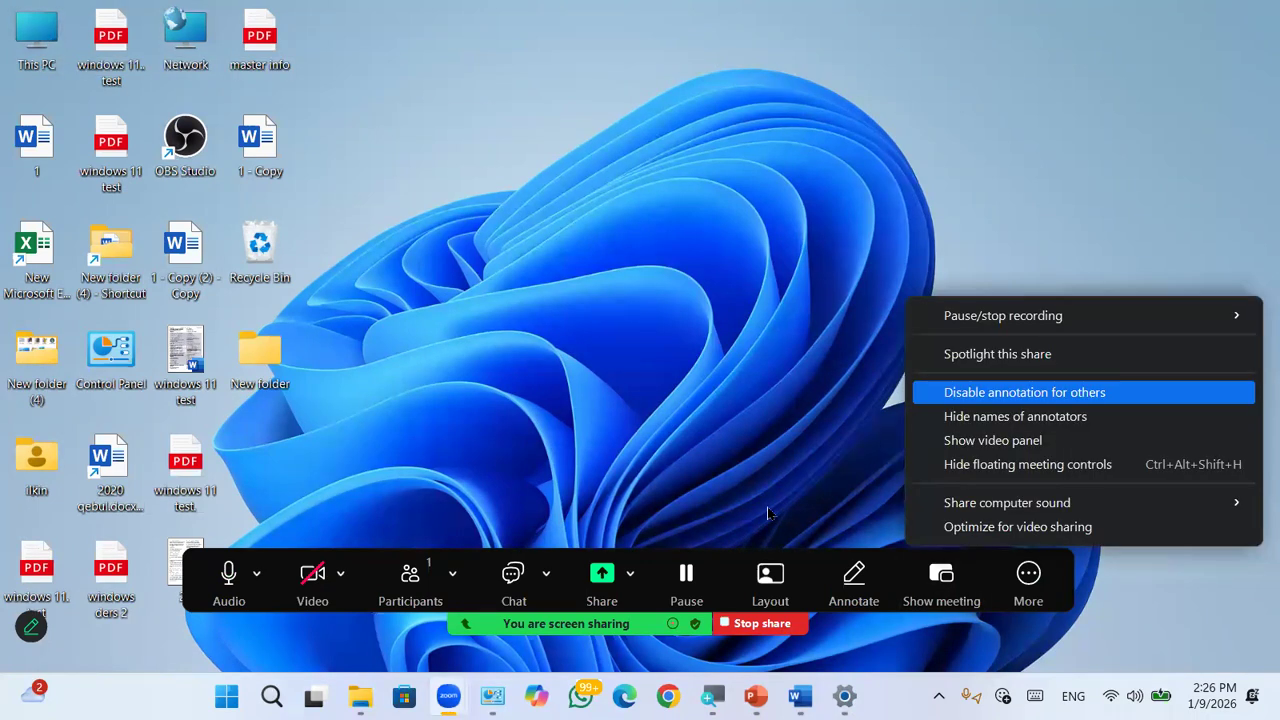
click(1028, 465)
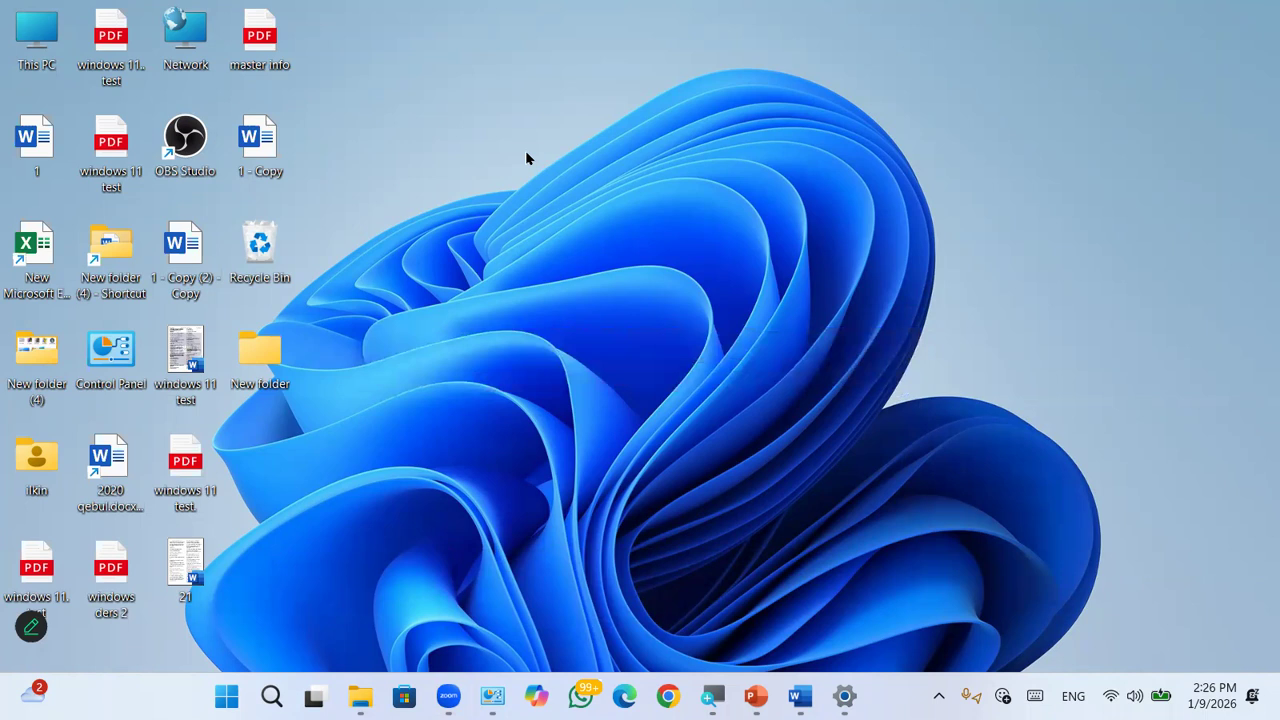
Step: Open a File Explorer window at Home and the desktop's New folder, minimizing each window after viewing it
key(super+e)
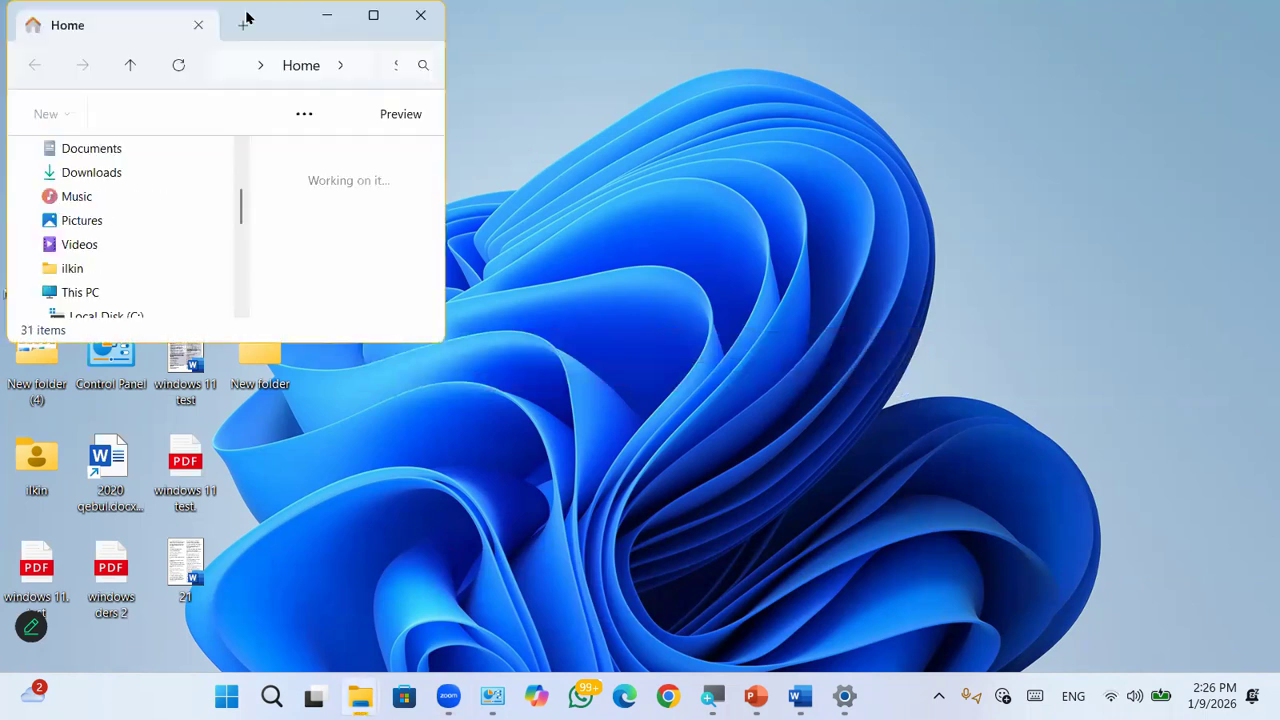
drag(285, 30, 699, 127)
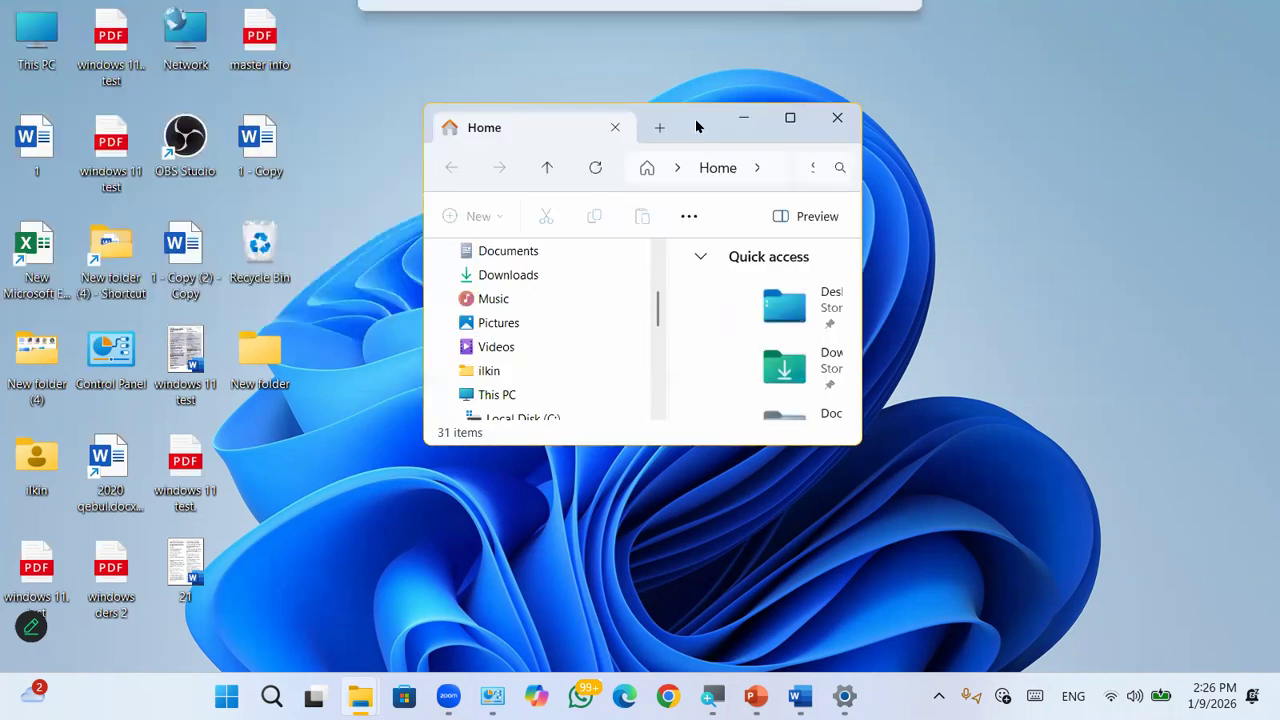
click(800, 124)
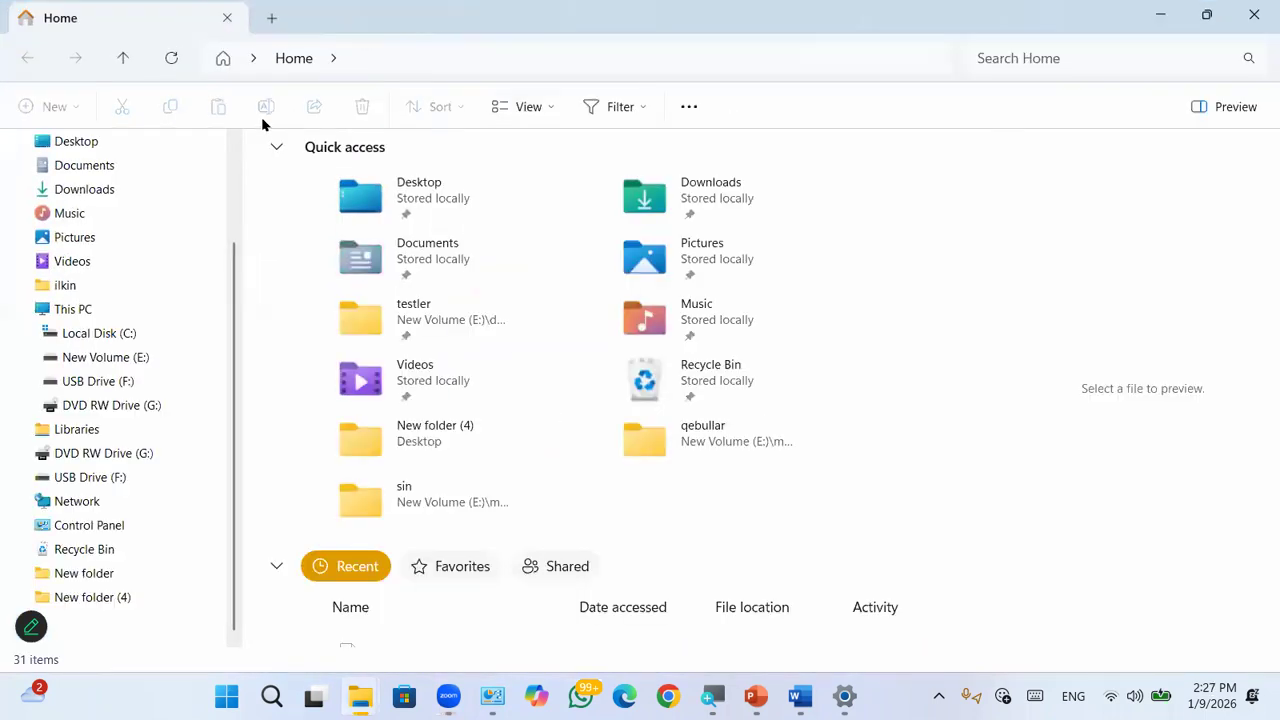
click(1159, 16)
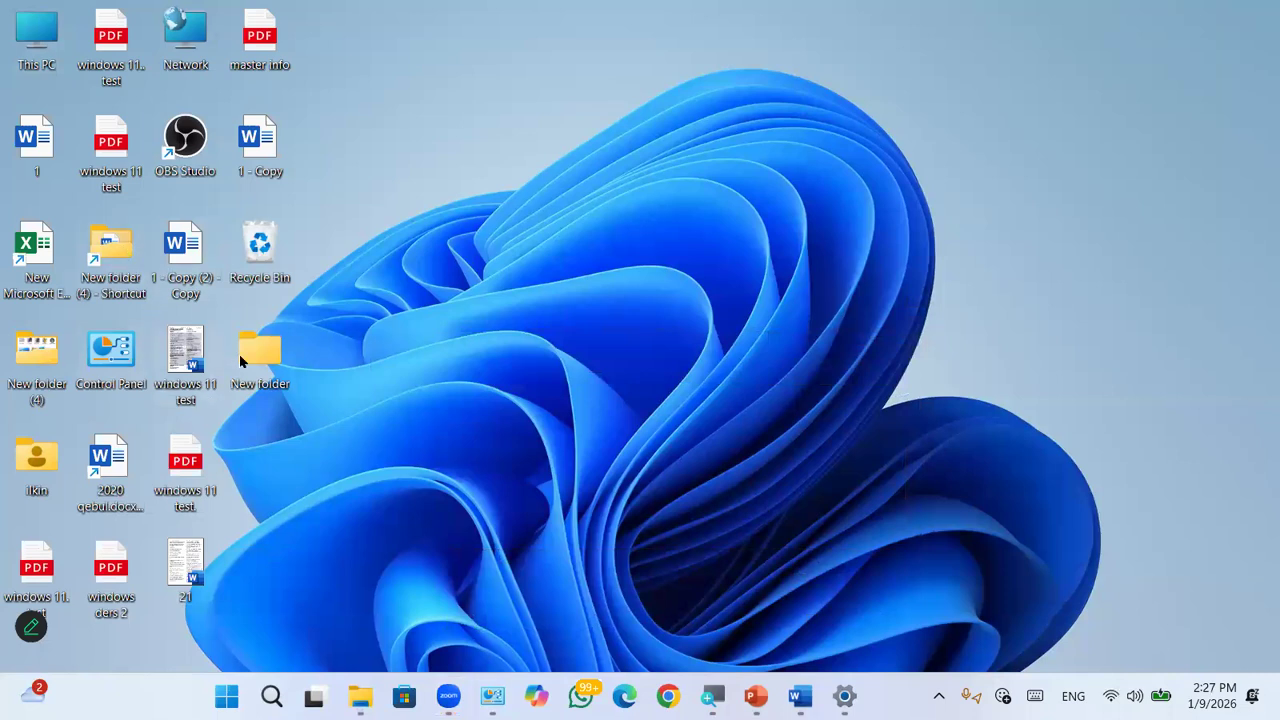
double_click(270, 355)
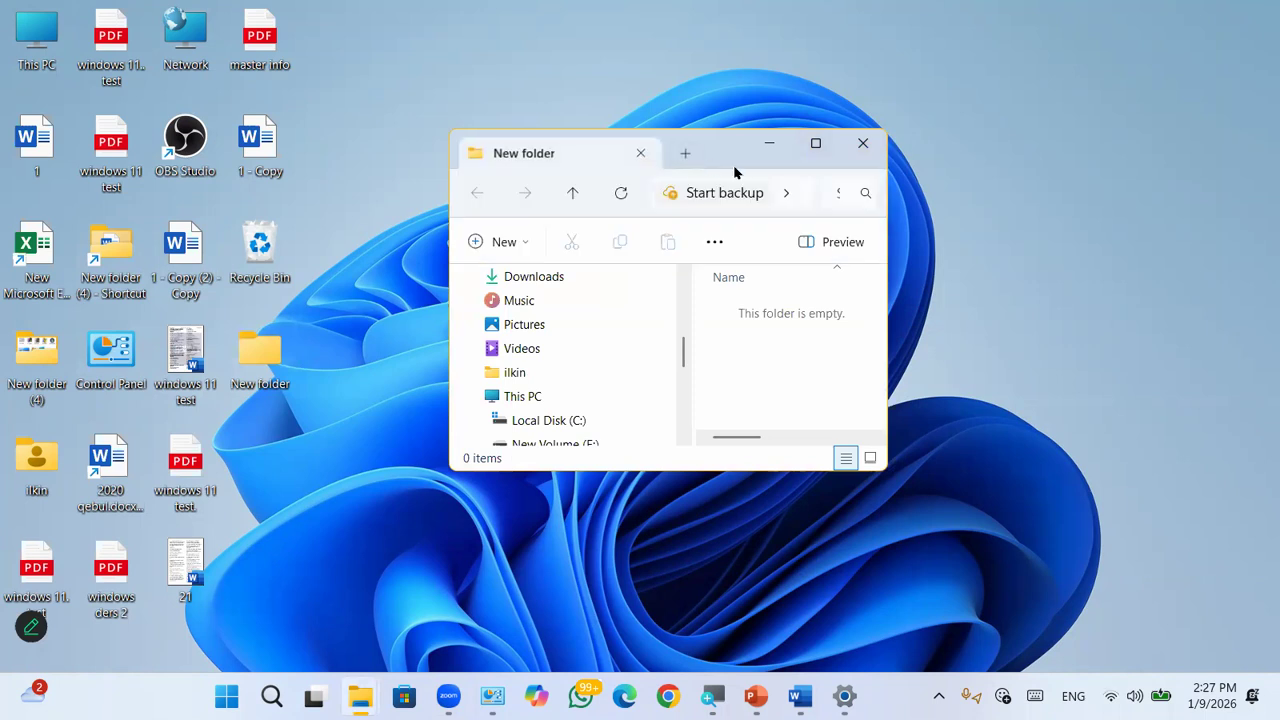
click(769, 143)
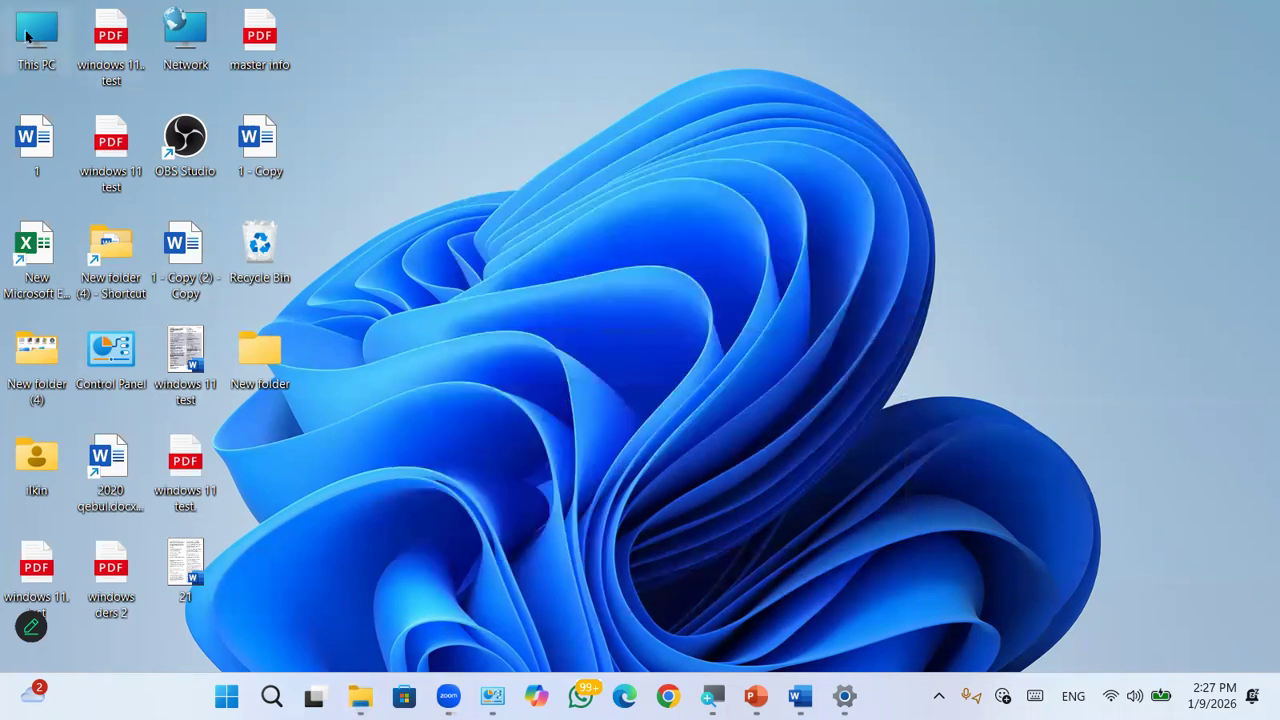
Step: Open This PC from the desktop, maximize its window and restore it to the smaller size
double_click(28, 36)
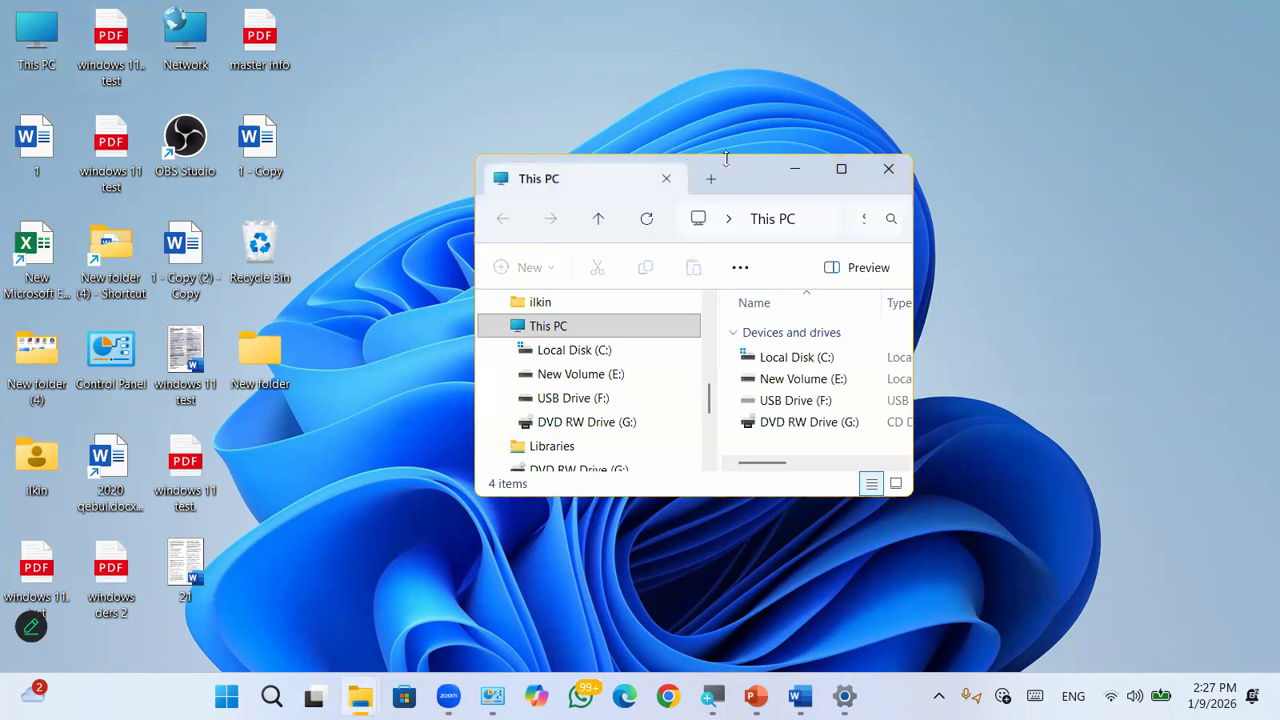
drag(738, 175, 715, 177)
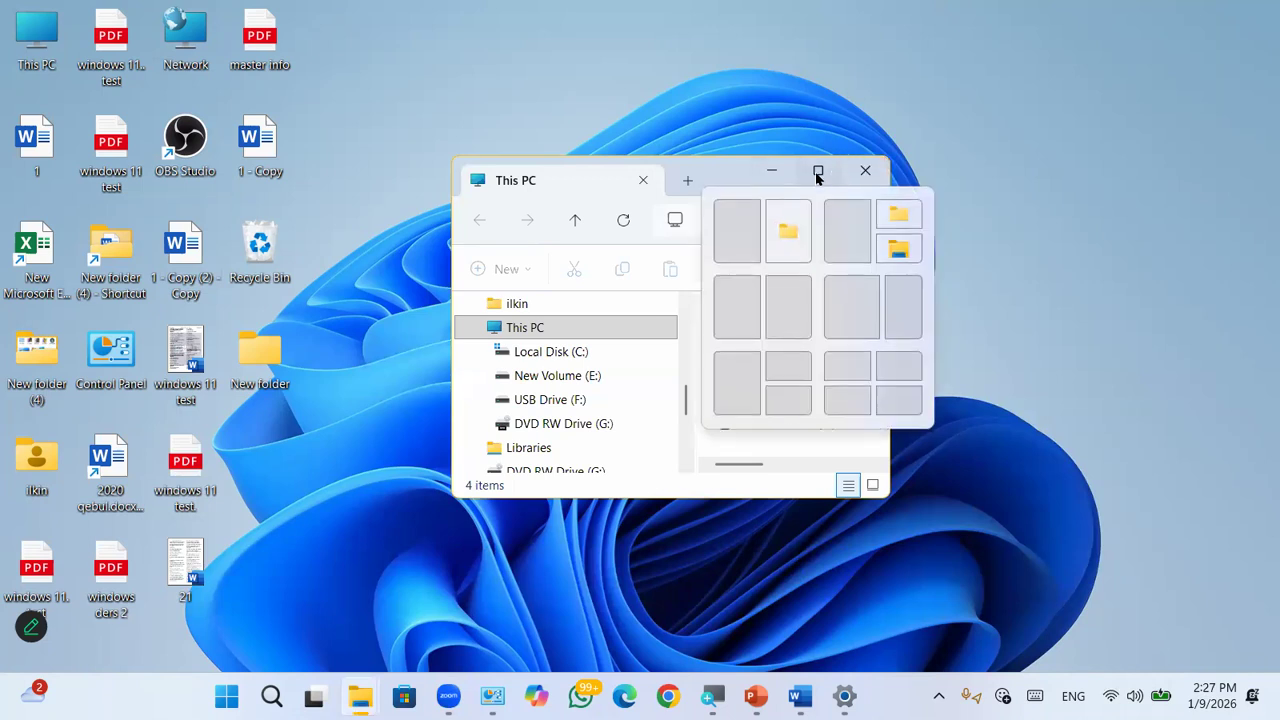
click(817, 171)
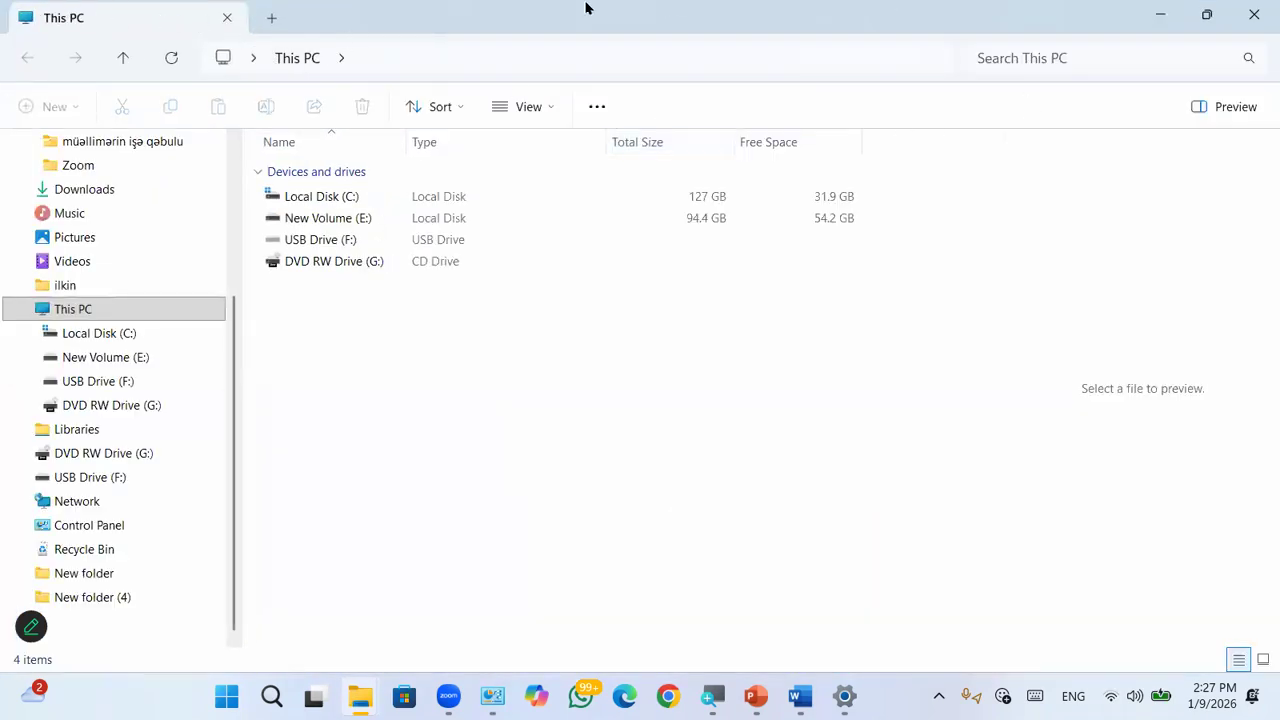
click(1207, 15)
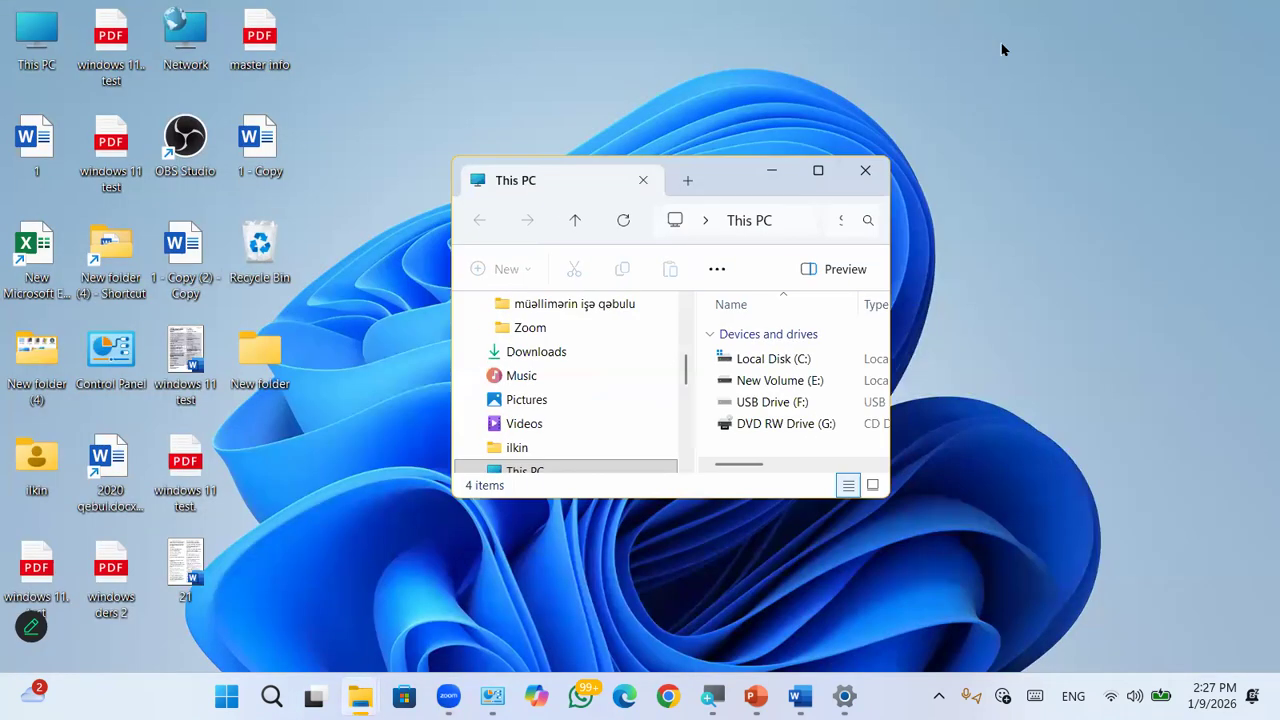
Step: View the Music folder and the Pictures folder in the same window, and maximize the window on Pictures
click(520, 379)
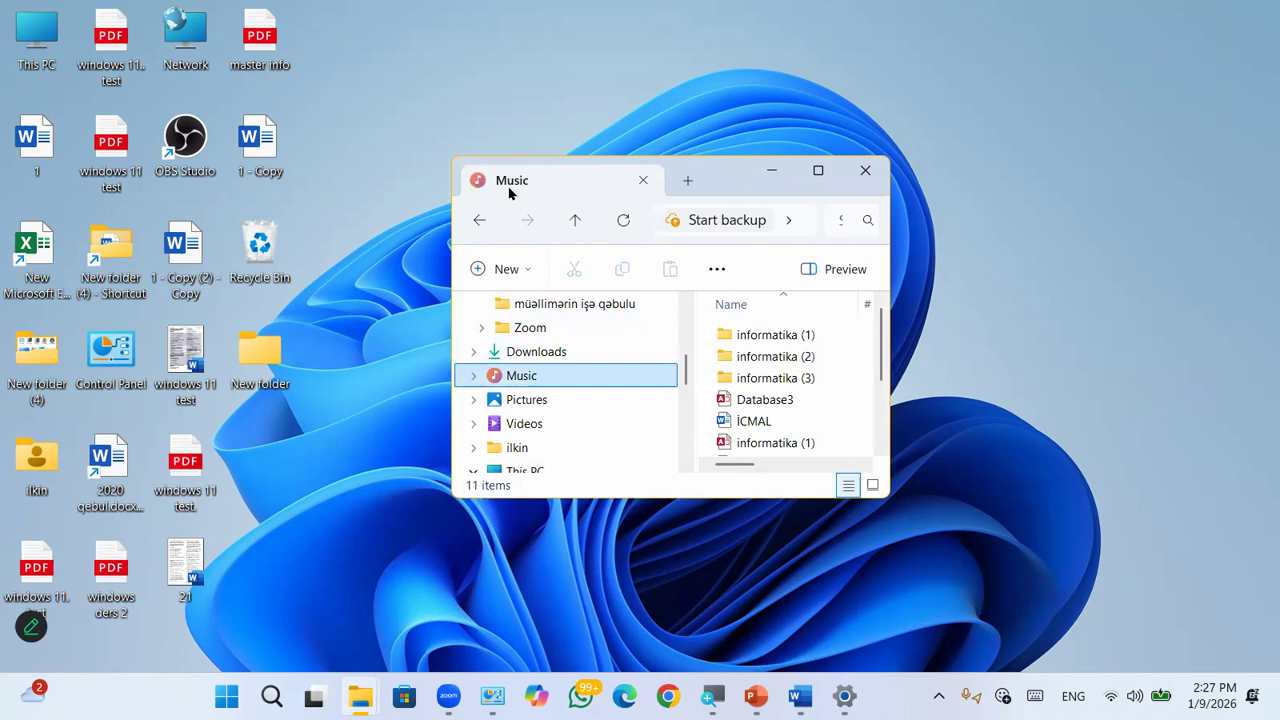
click(520, 397)
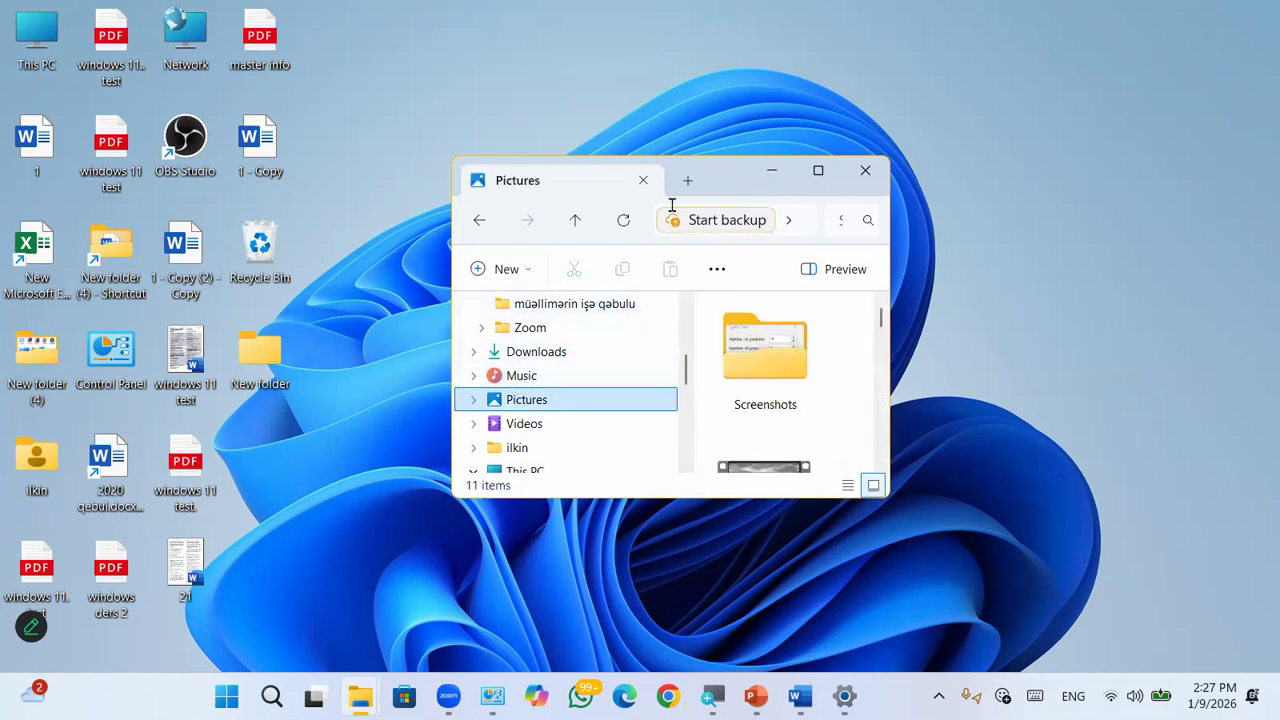
click(818, 172)
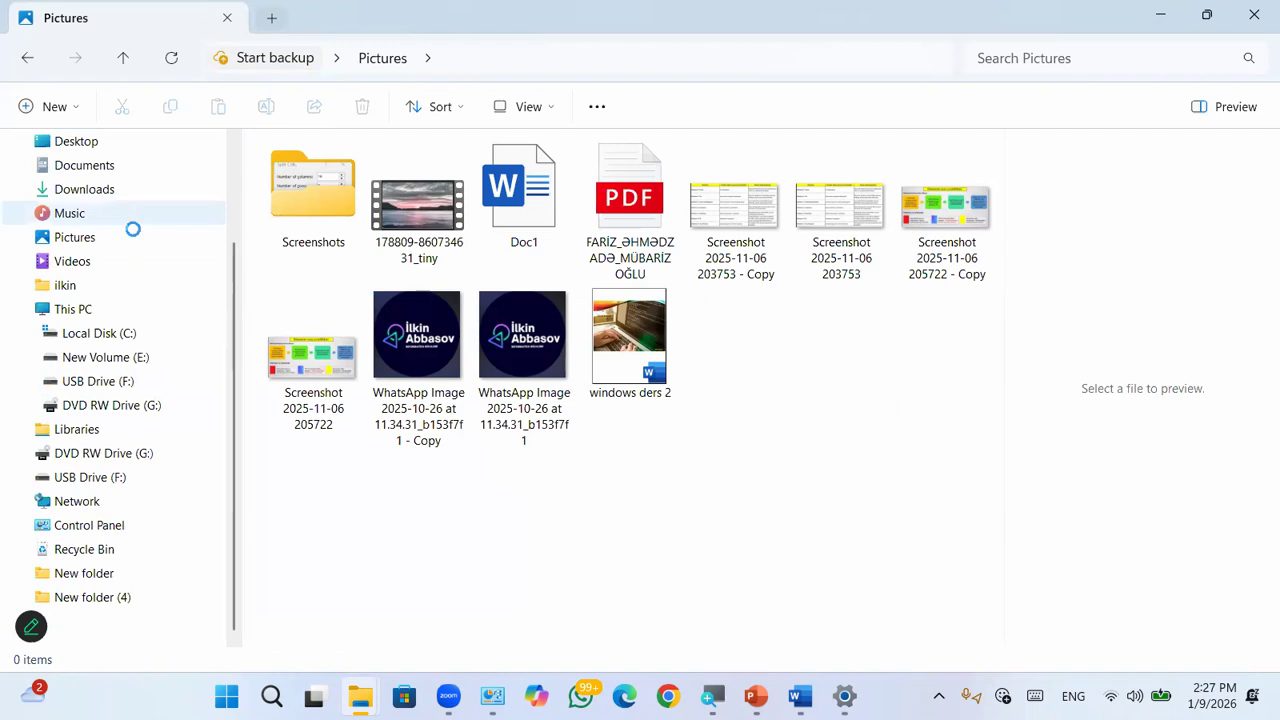
Step: Add two Home tabs beside the Pictures tab and close both of them again
click(272, 19)
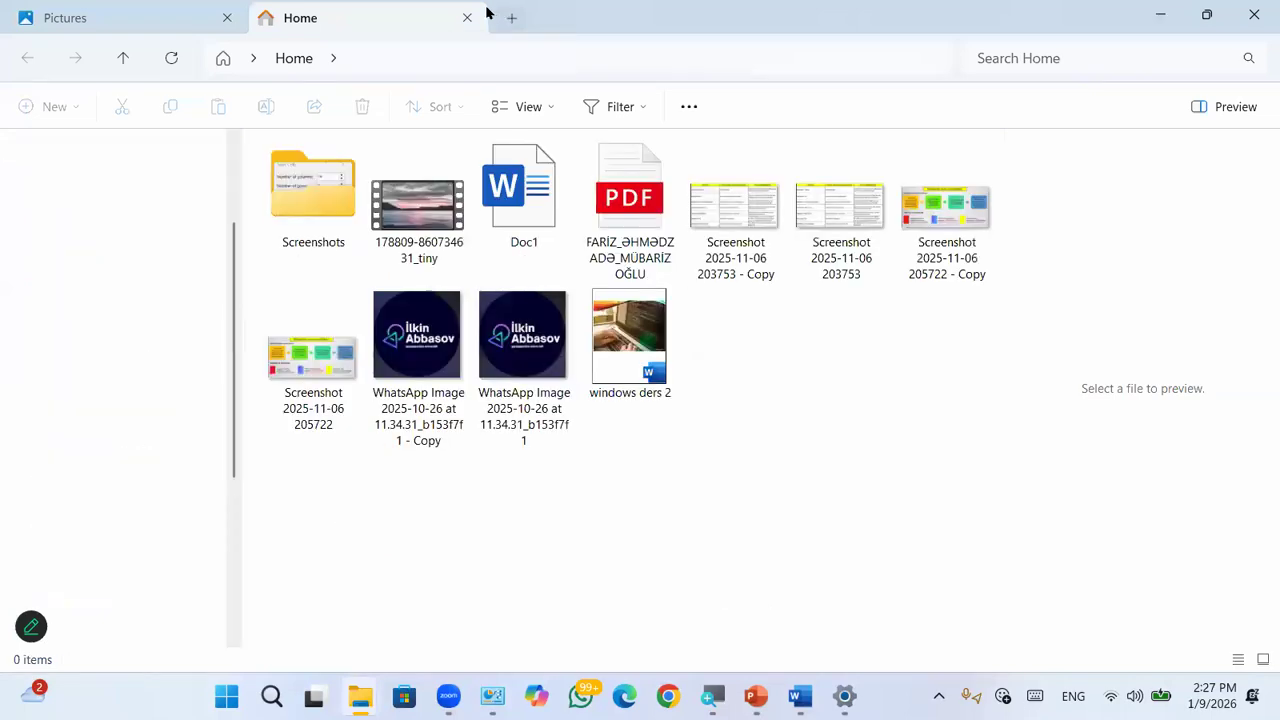
click(170, 16)
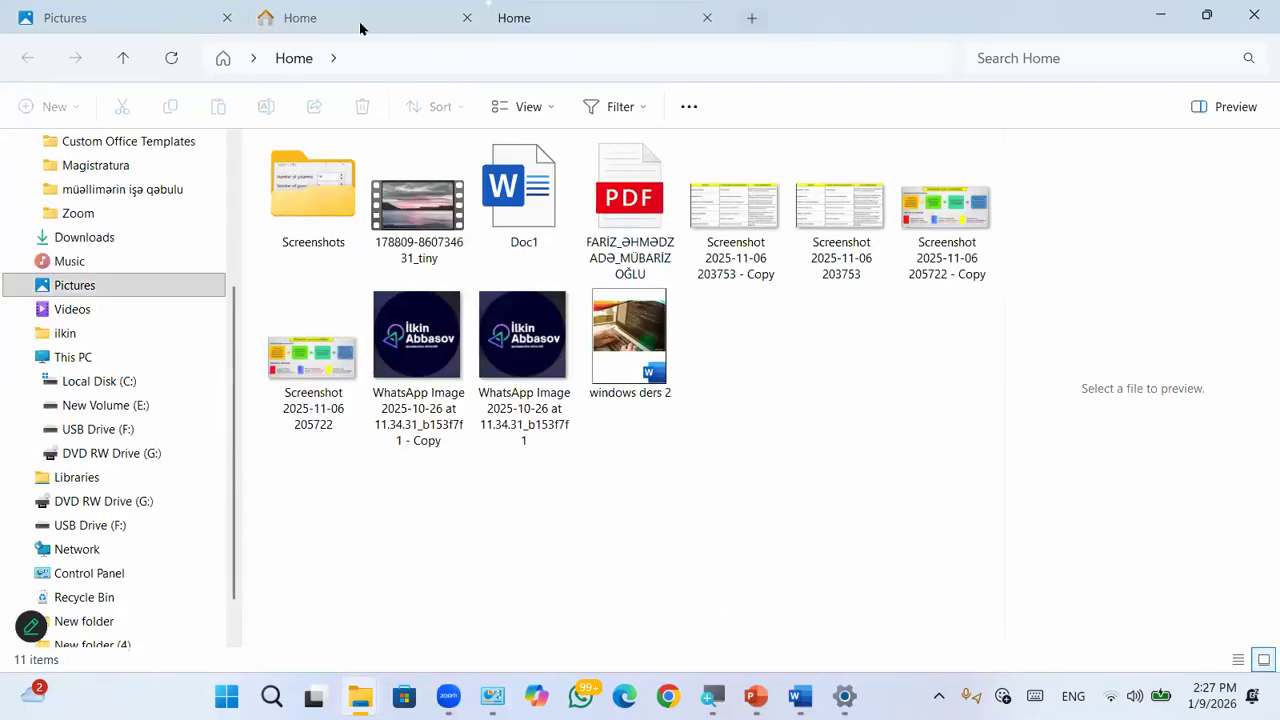
click(469, 19)
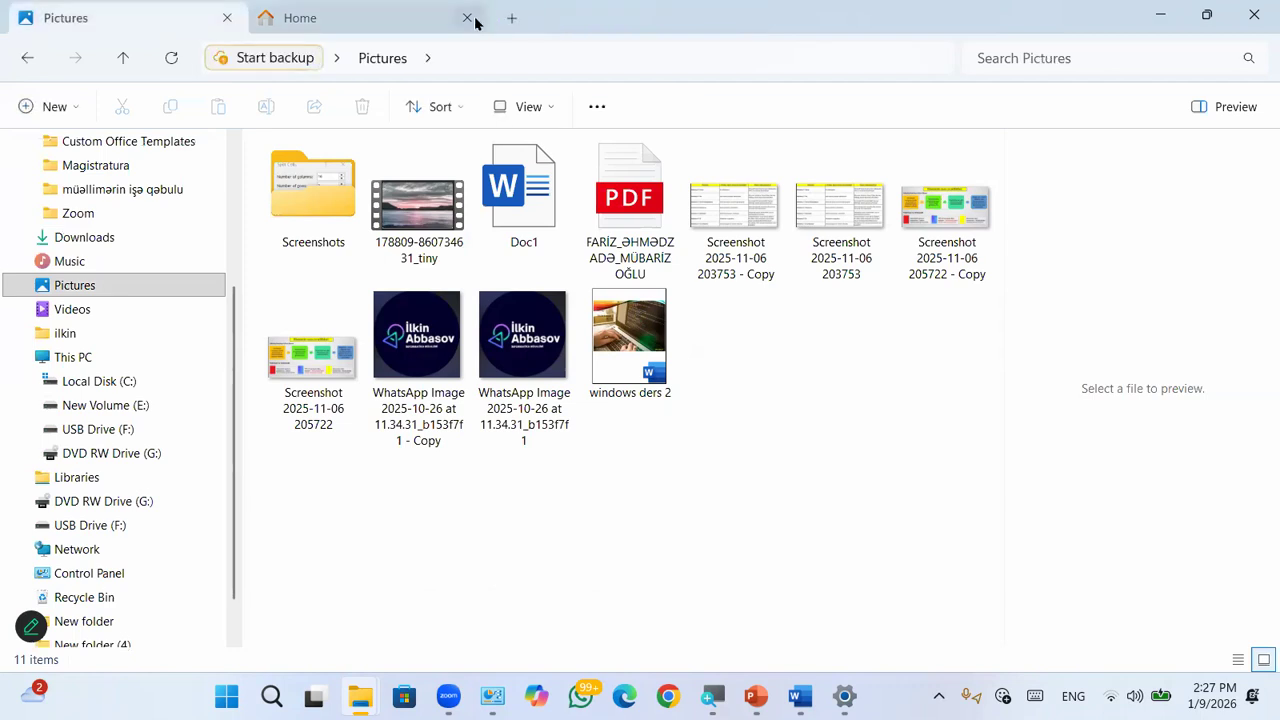
click(472, 19)
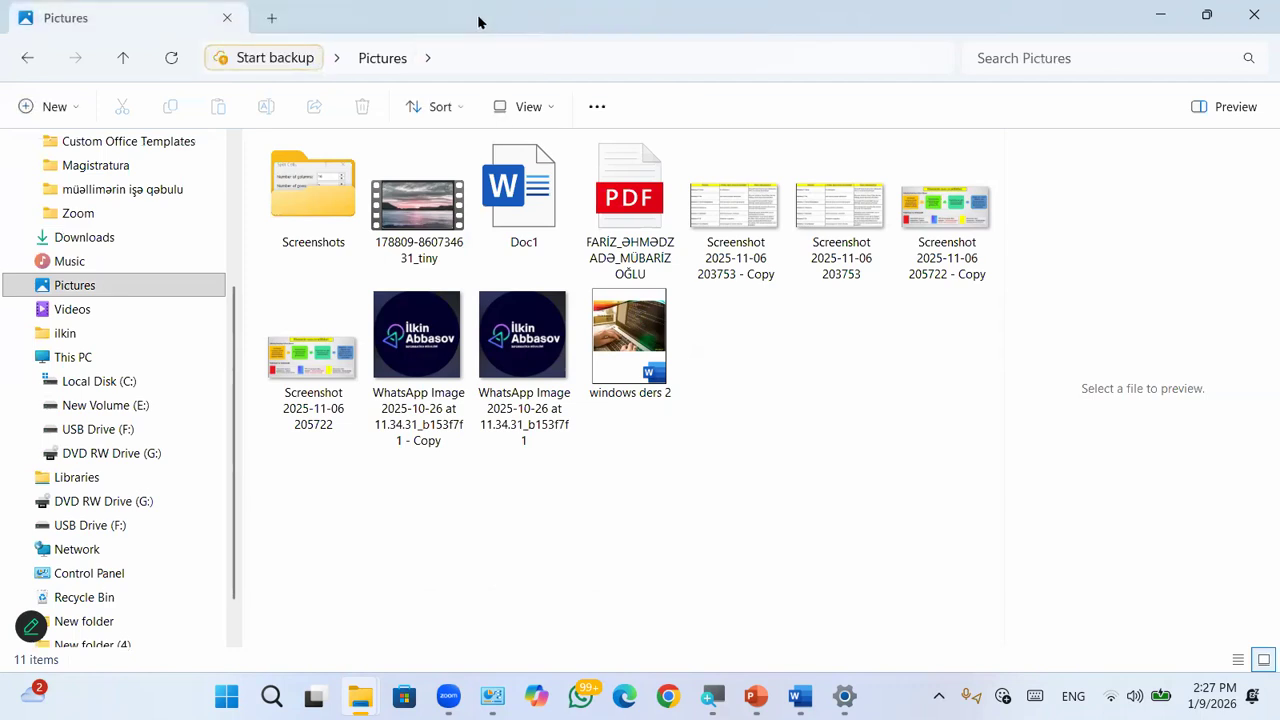
Step: Open the Zoom folder under Documents and restore the window to its smaller size
click(80, 214)
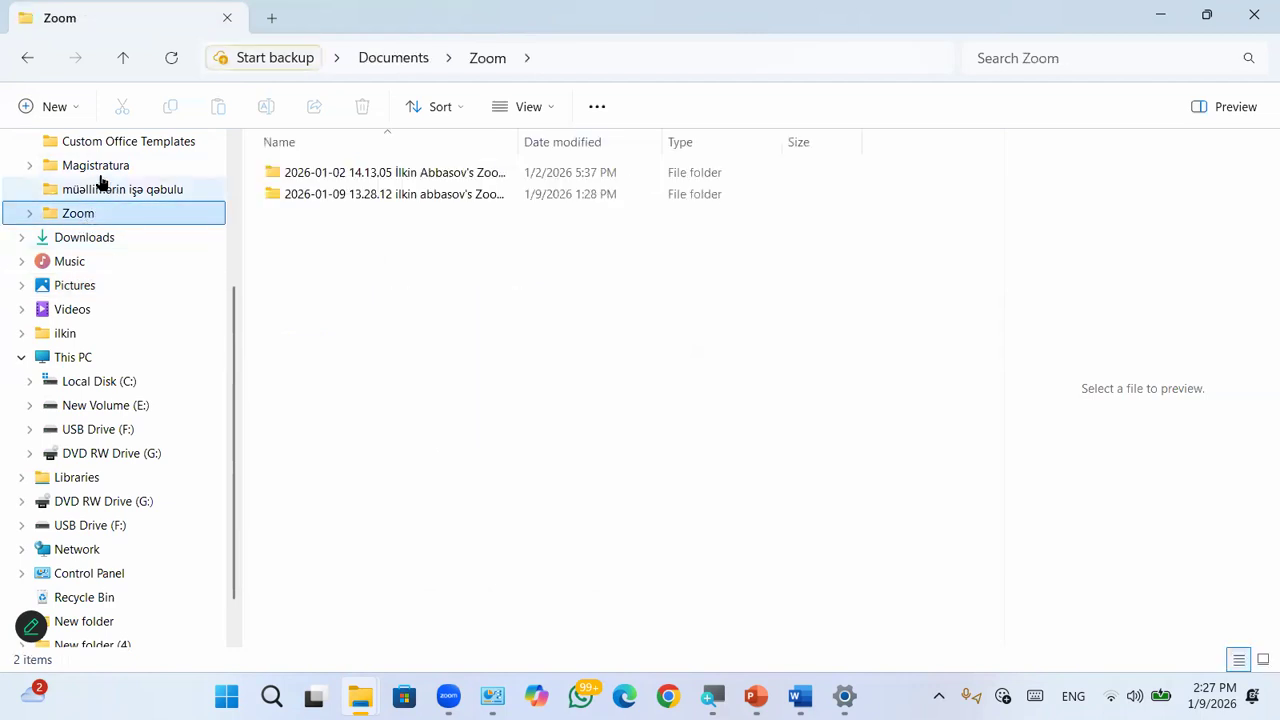
scroll(98, 165, up, 3)
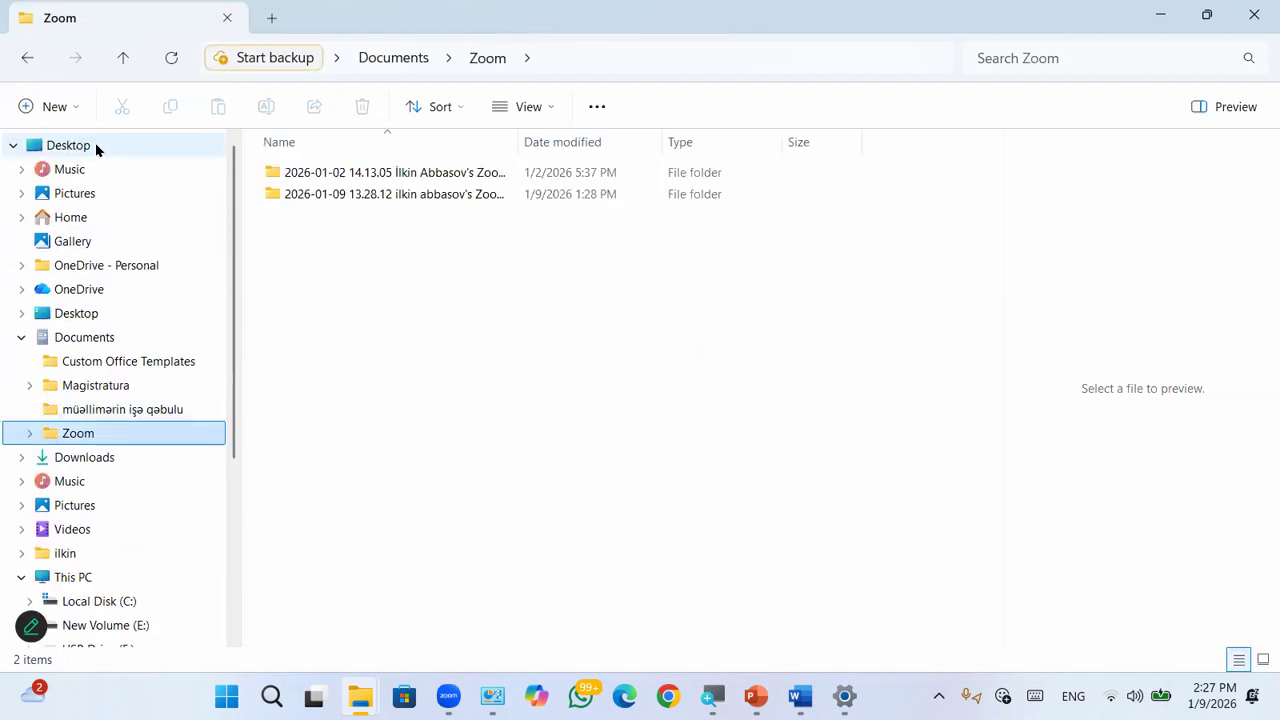
click(1203, 14)
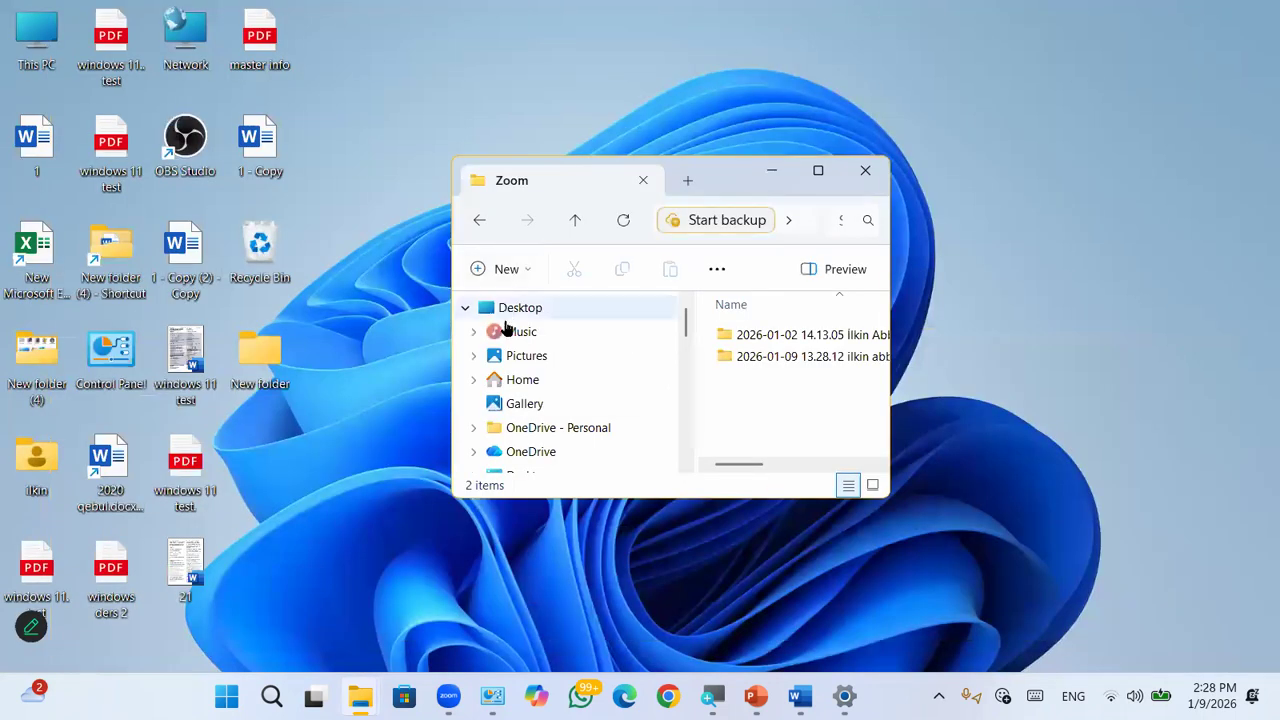
Step: Open Home and Gallery in the window, and show Gallery both maximized and as a smaller floating window, ending maximized
click(515, 385)
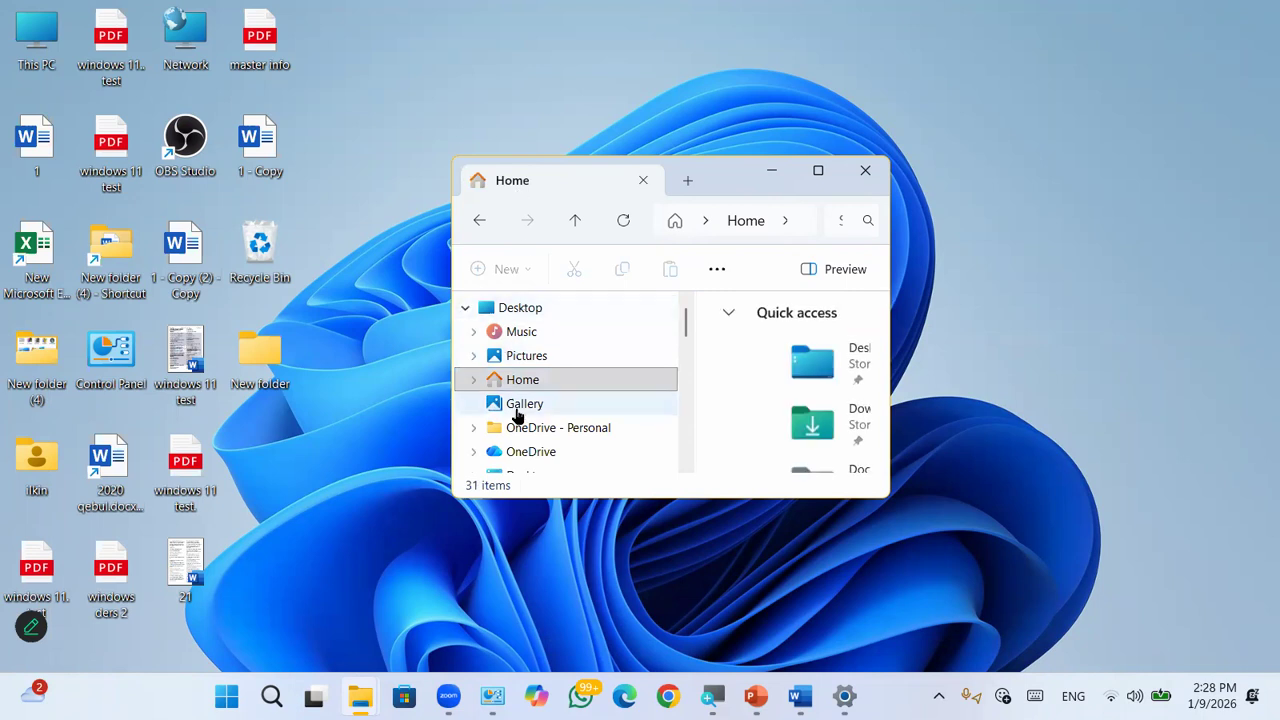
click(524, 408)
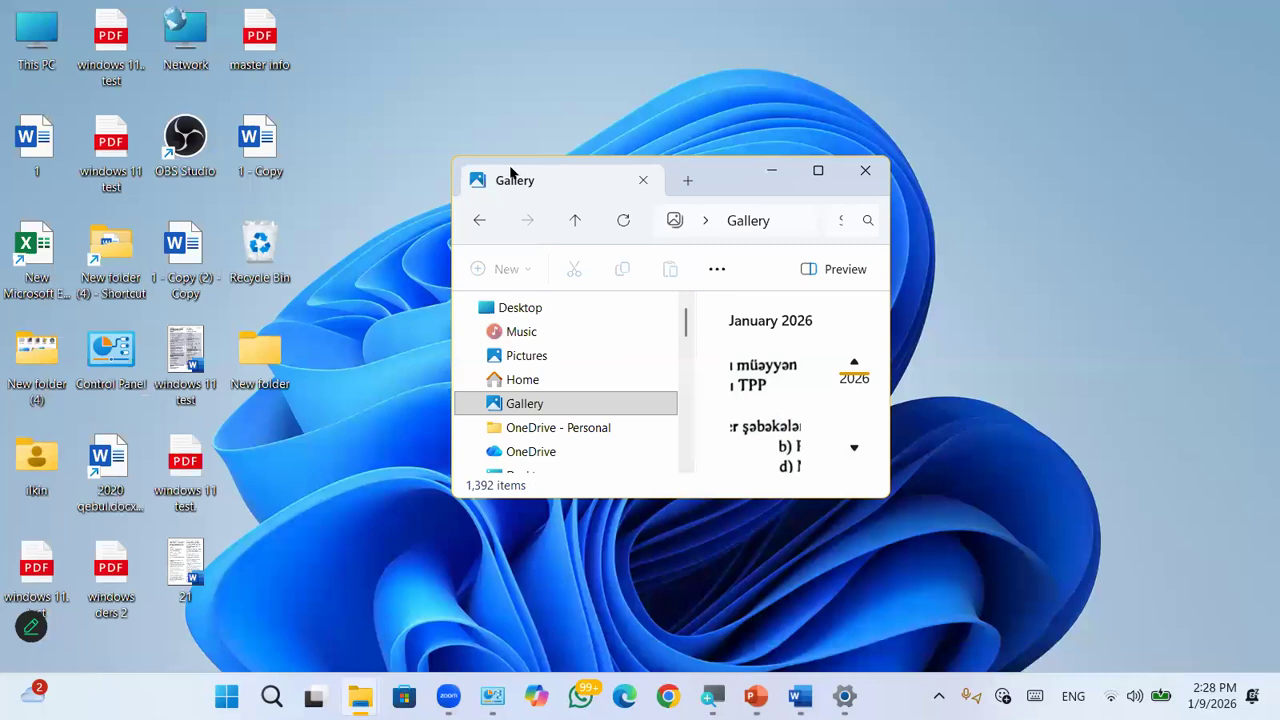
click(817, 176)
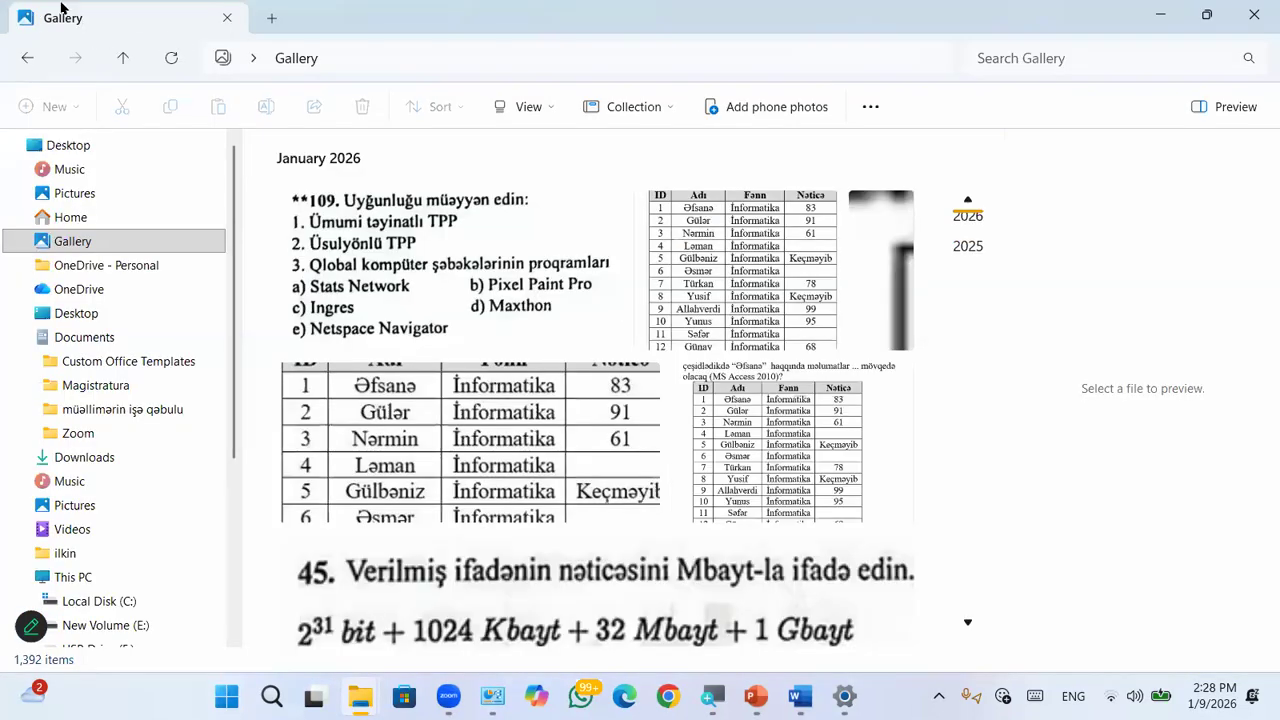
drag(480, 40, 451, 33)
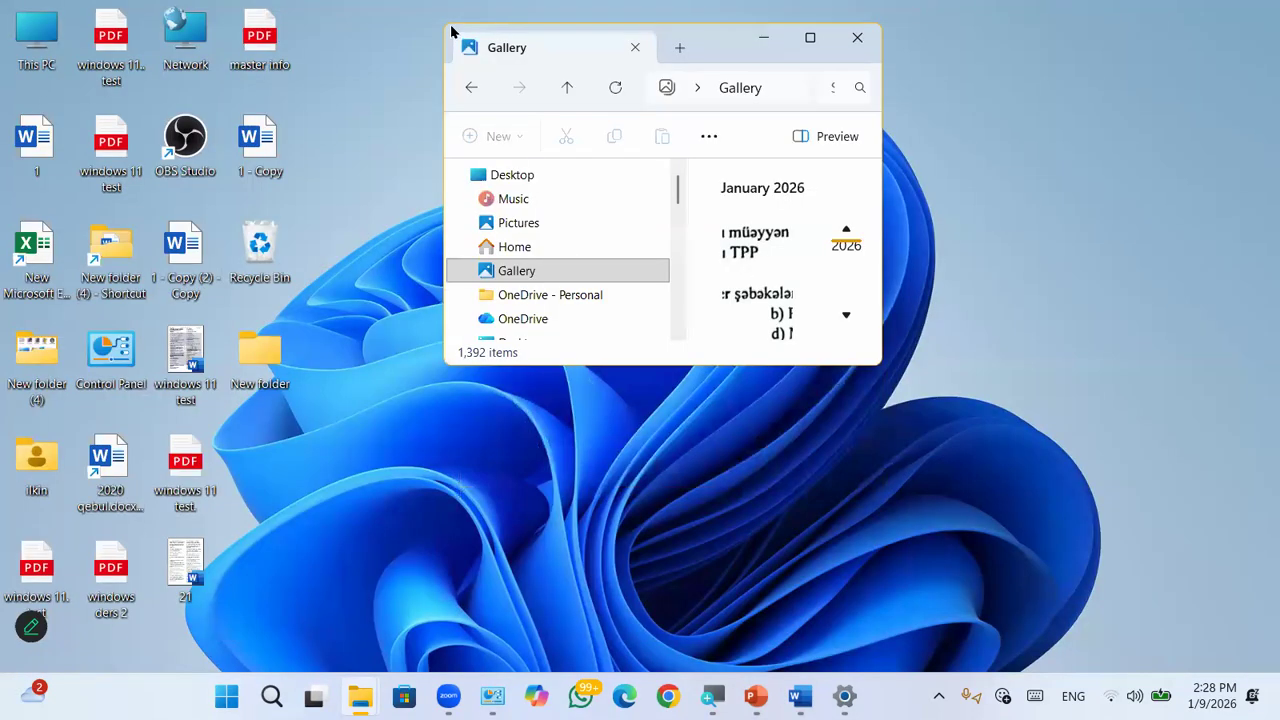
click(810, 38)
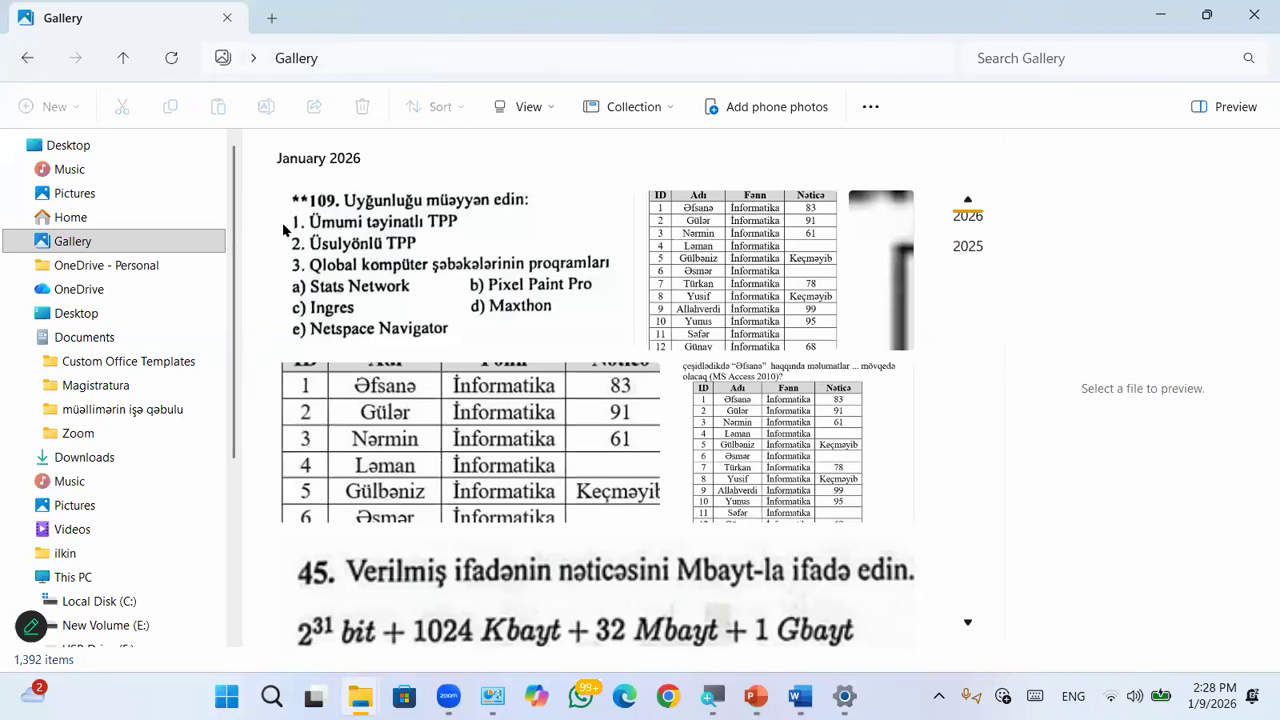
Step: Open the Documents folder, select Database1, and show the folder's address as editable text before dismissing it
click(90, 337)
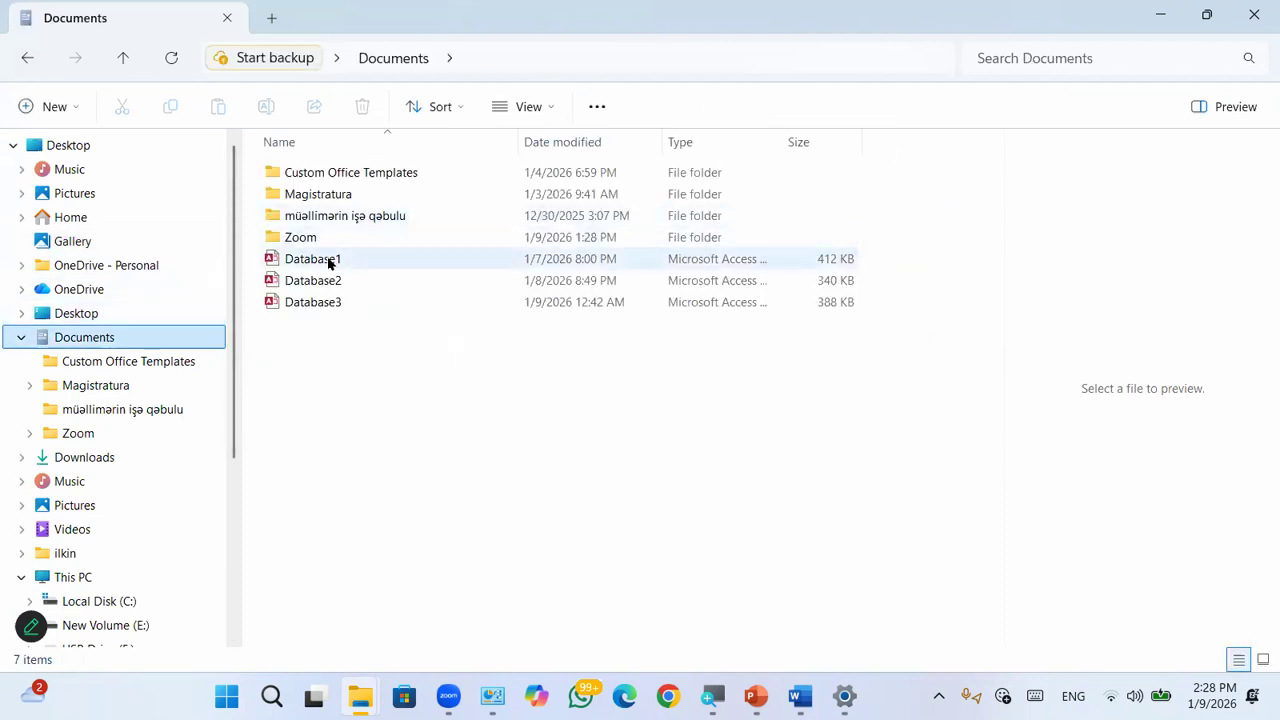
click(329, 260)
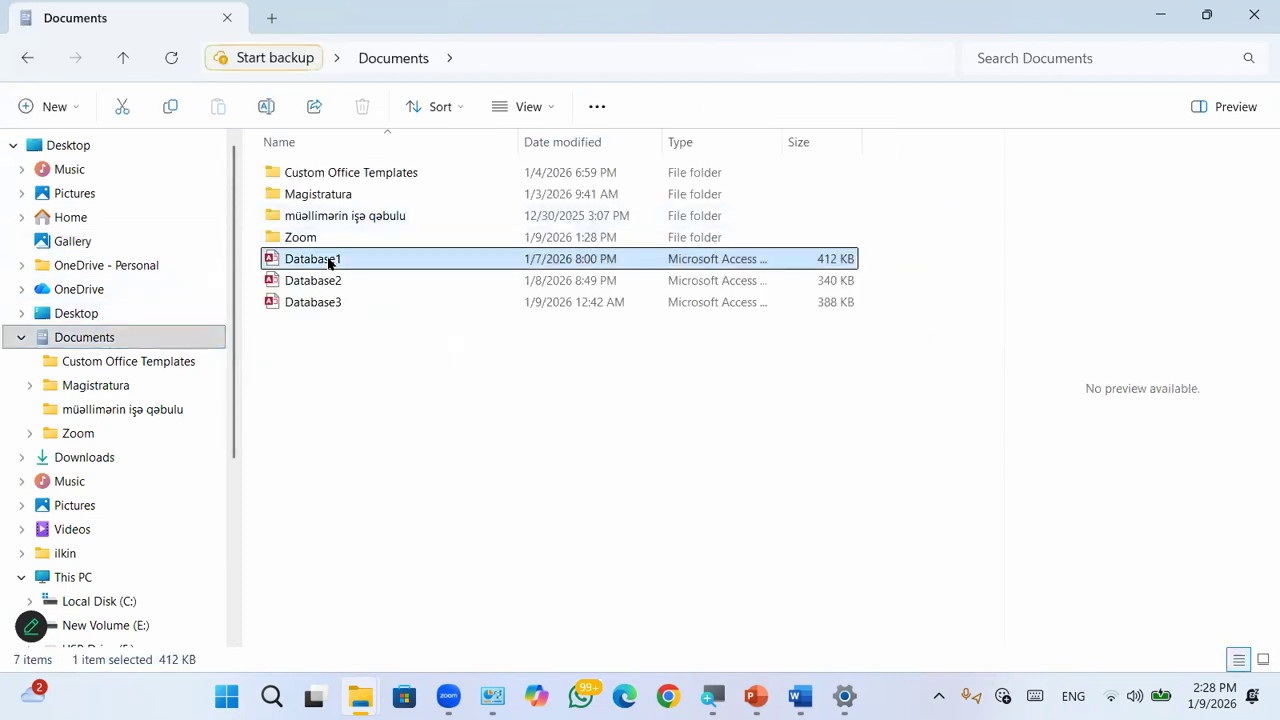
click(521, 64)
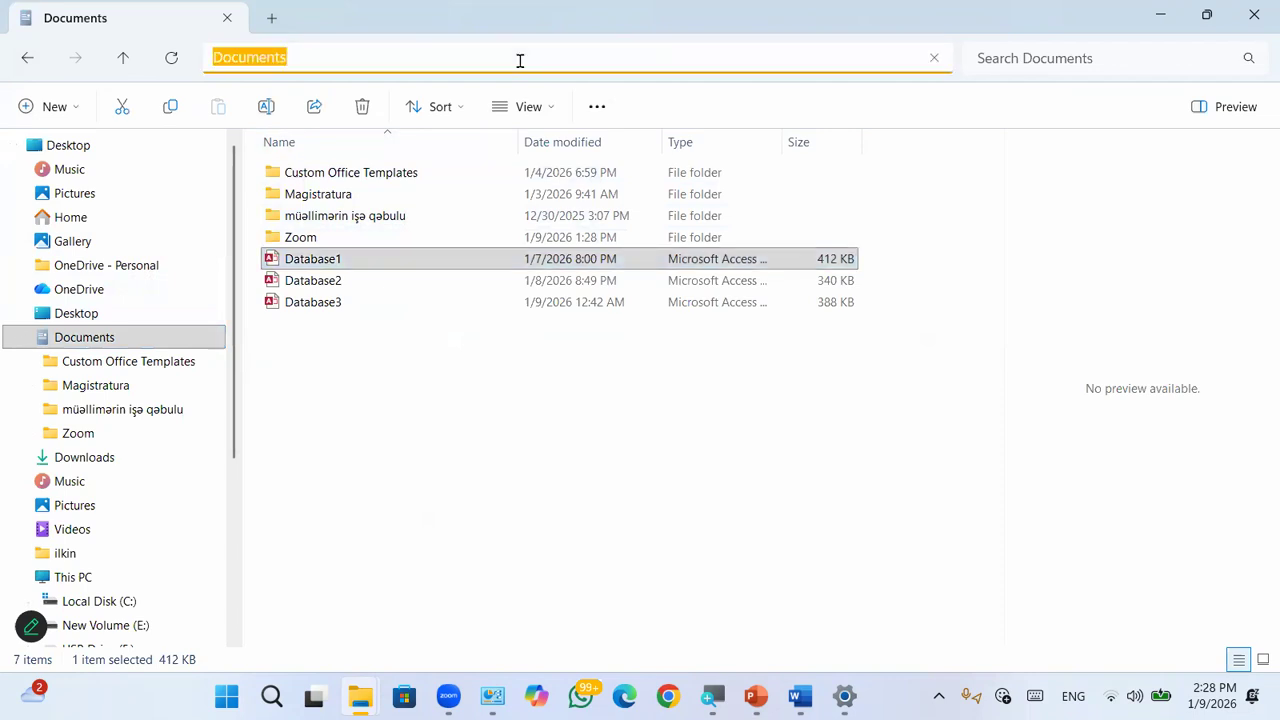
click(935, 58)
click(991, 247)
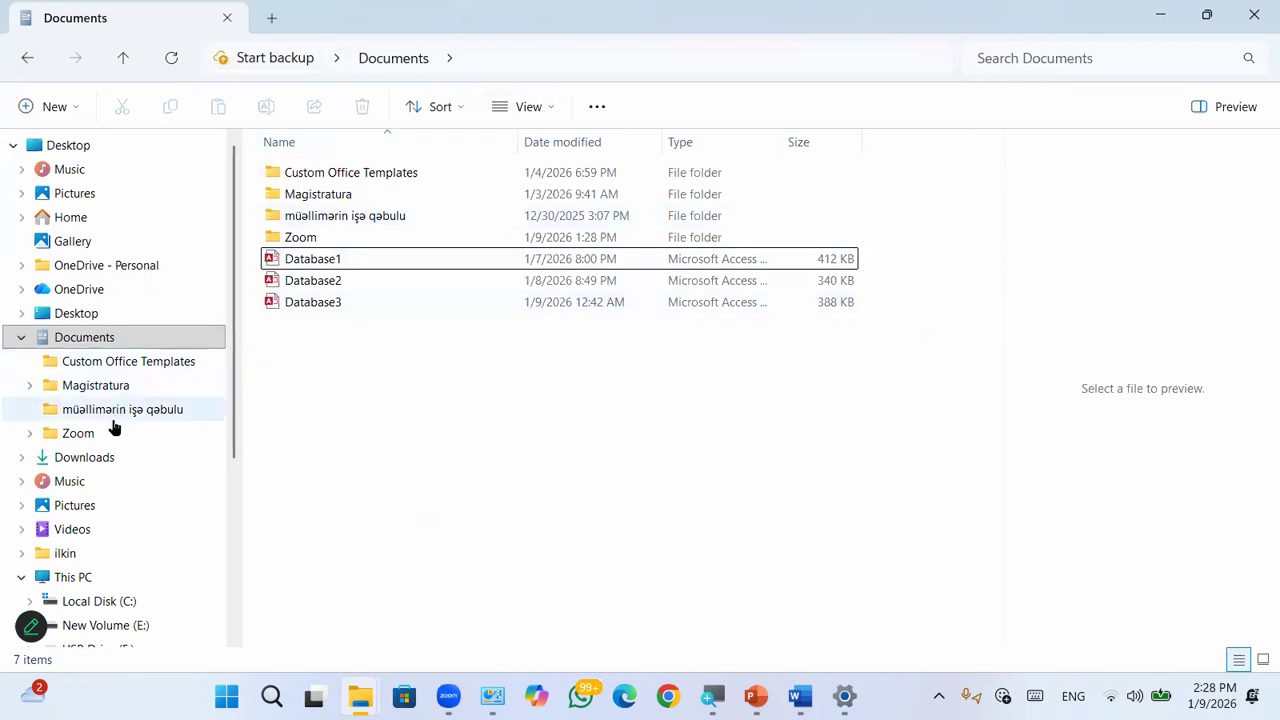
Step: Open the dovlet qullugu folder on New Volume (E:) and show its full path as text
scroll(100, 450, down, 1)
click(140, 549)
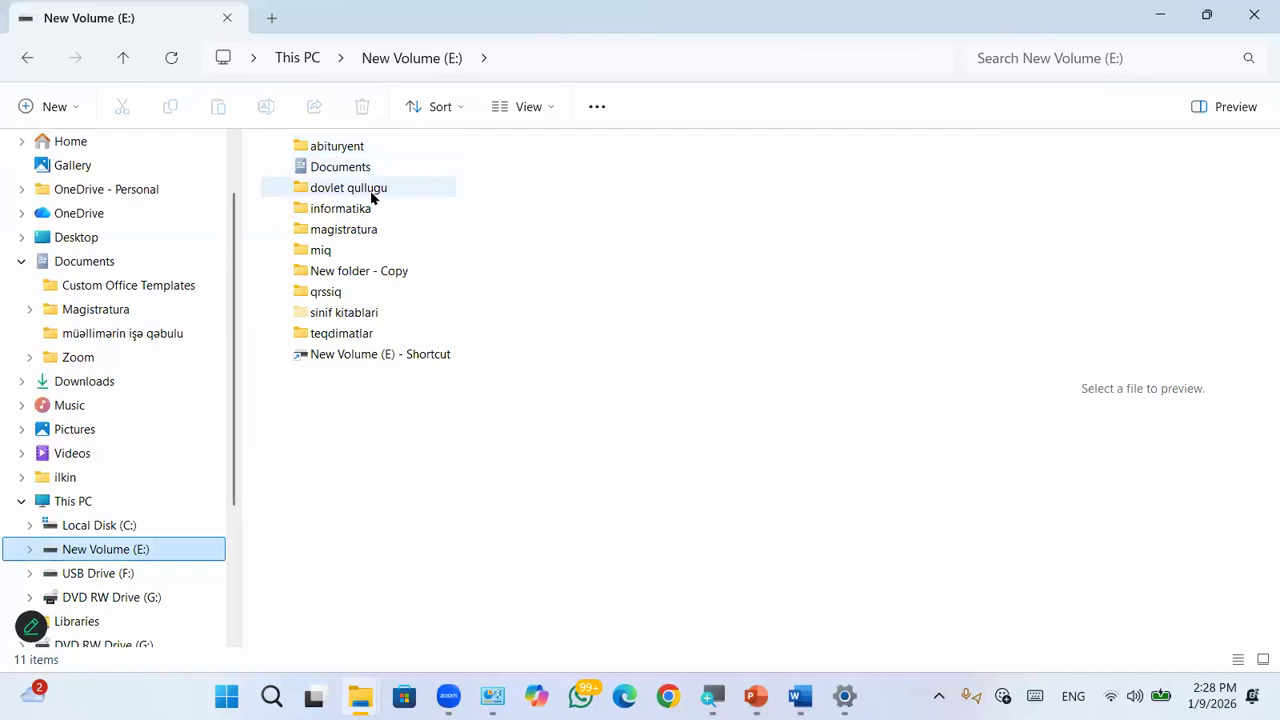
click(371, 190)
double_click(371, 190)
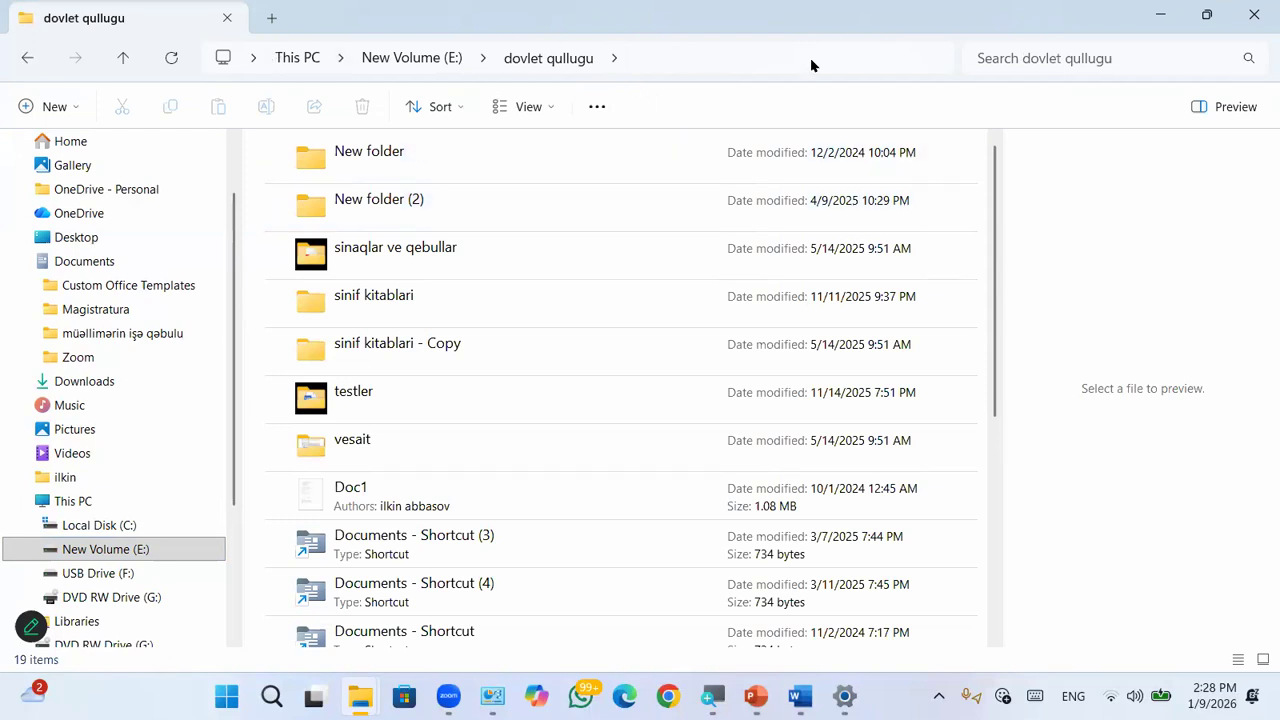
click(649, 50)
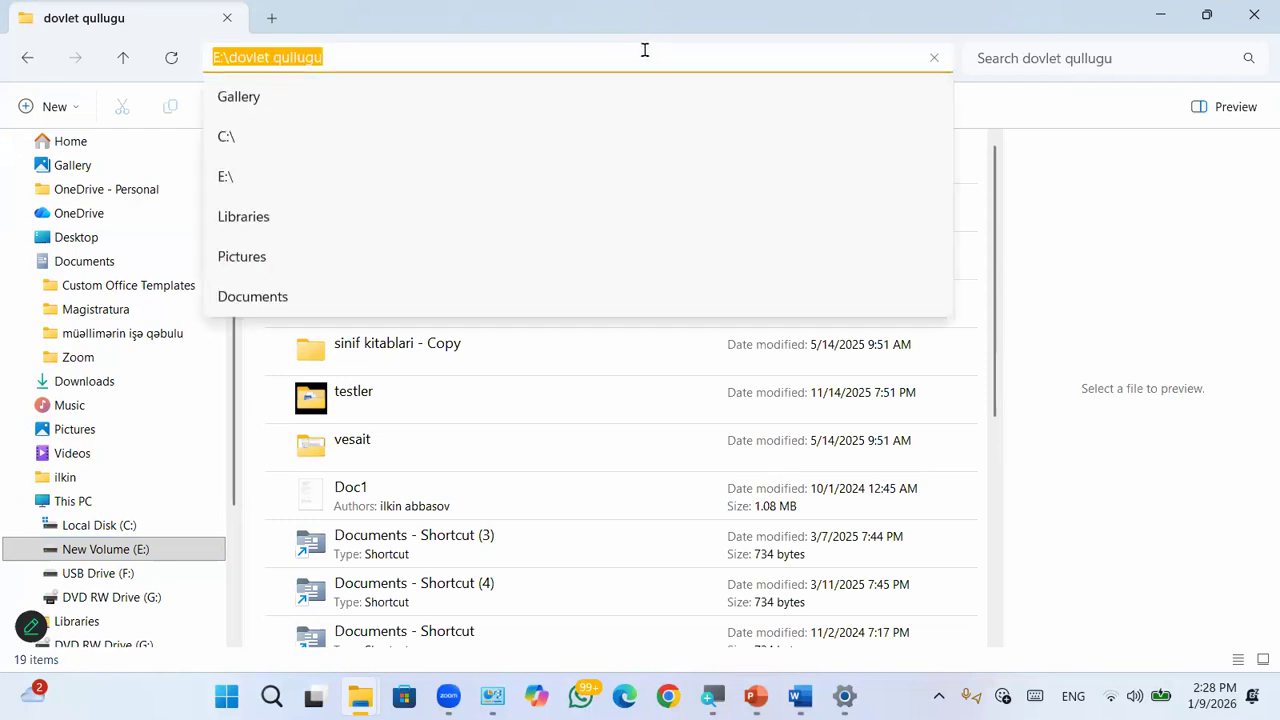
Step: Open Local Disk (C:) from the recent addresses and run a web search for "di gov az" as an address, minimizing the maximized browser window at the end
click(316, 151)
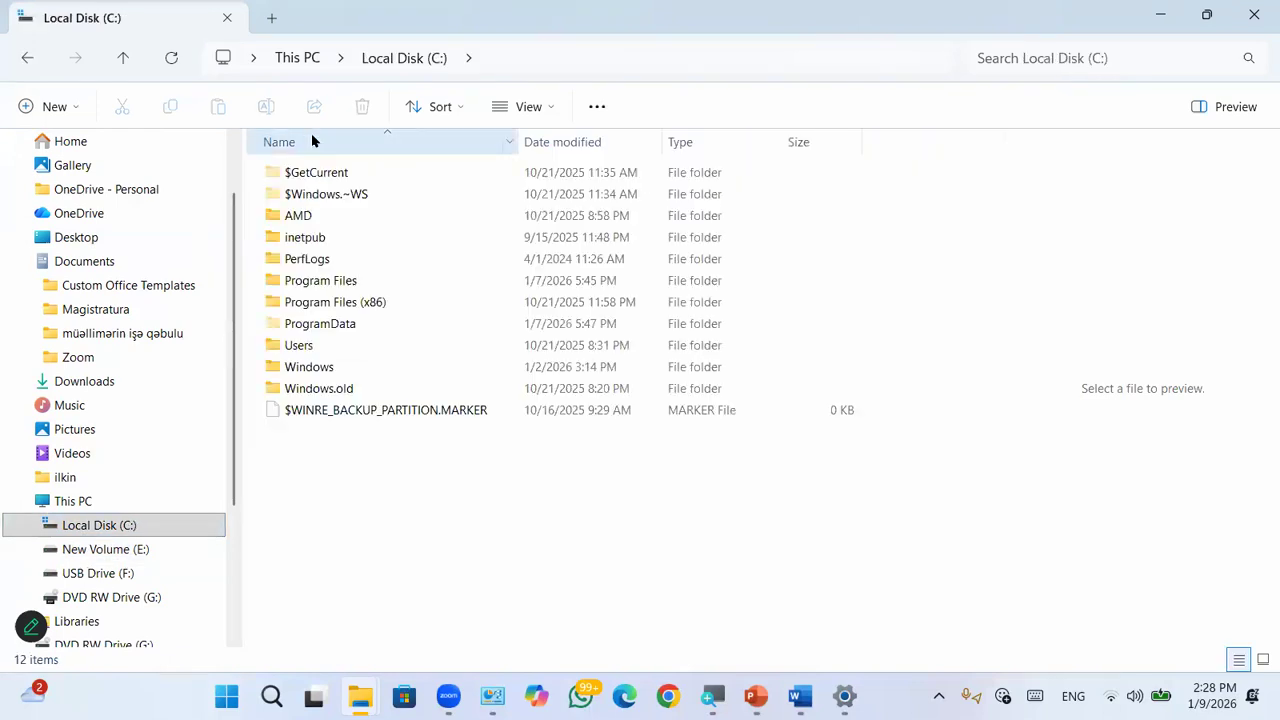
click(547, 70)
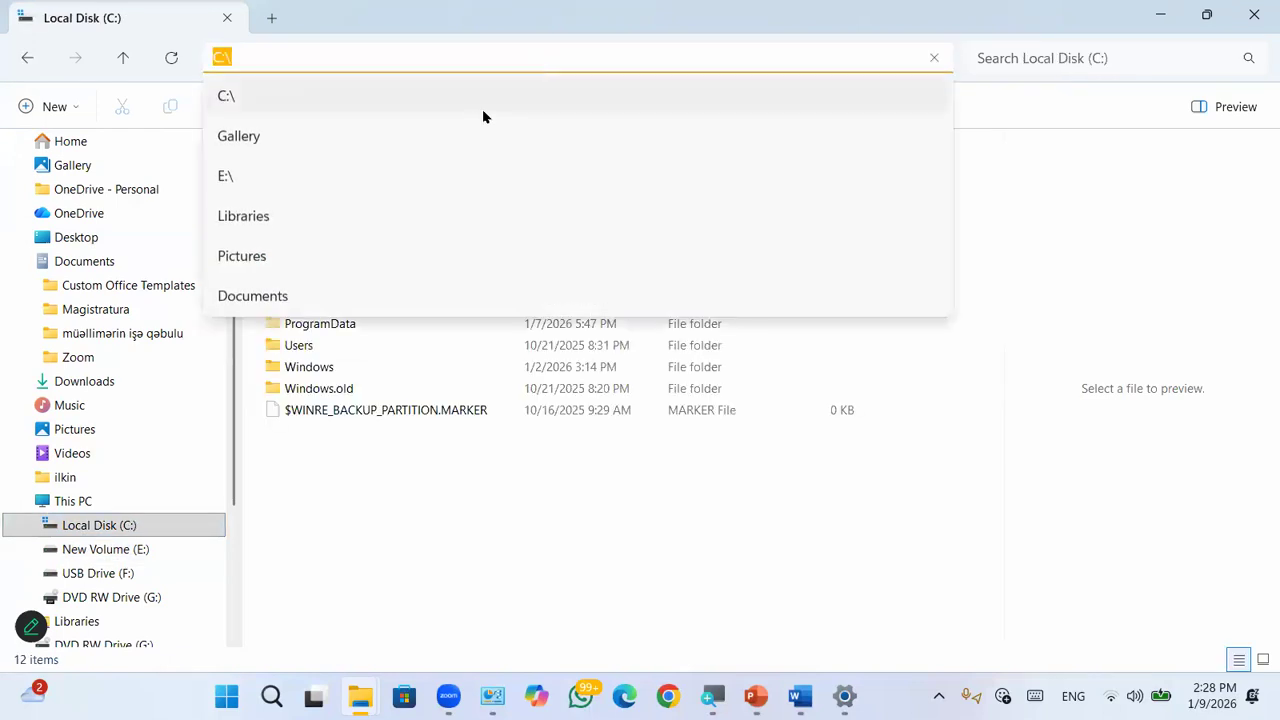
key(BackSpace)
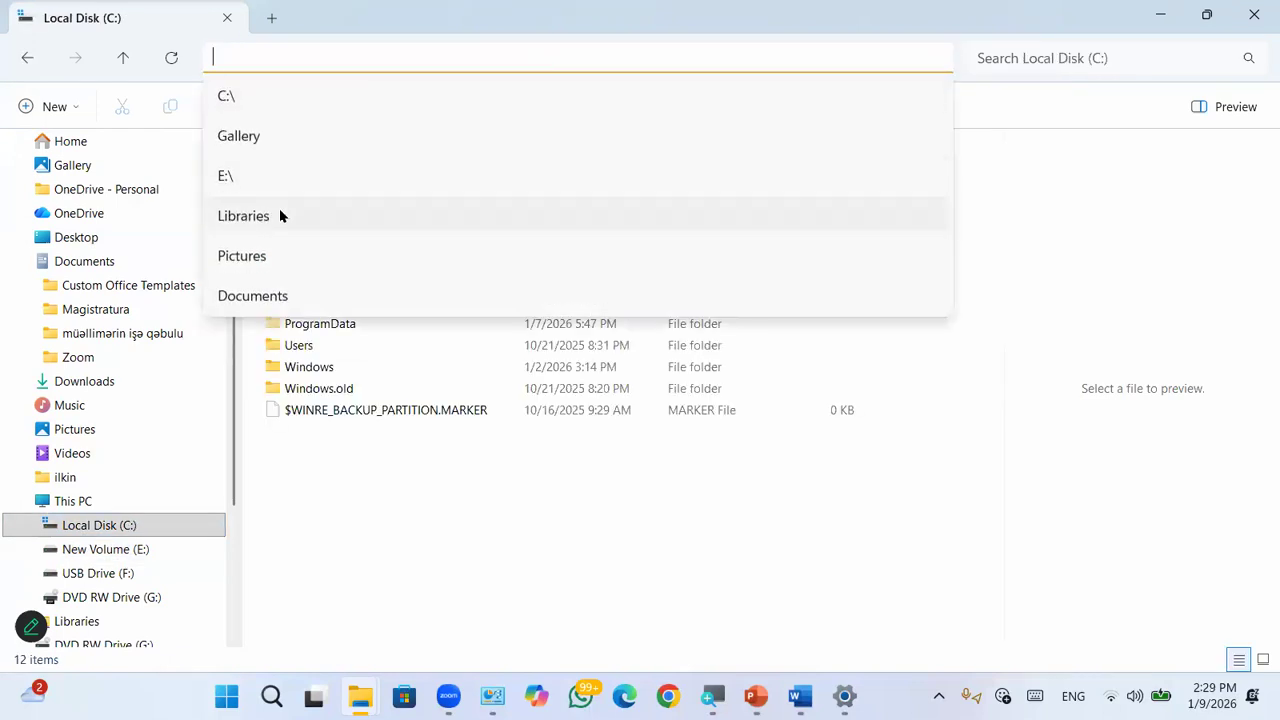
text(di gov az)
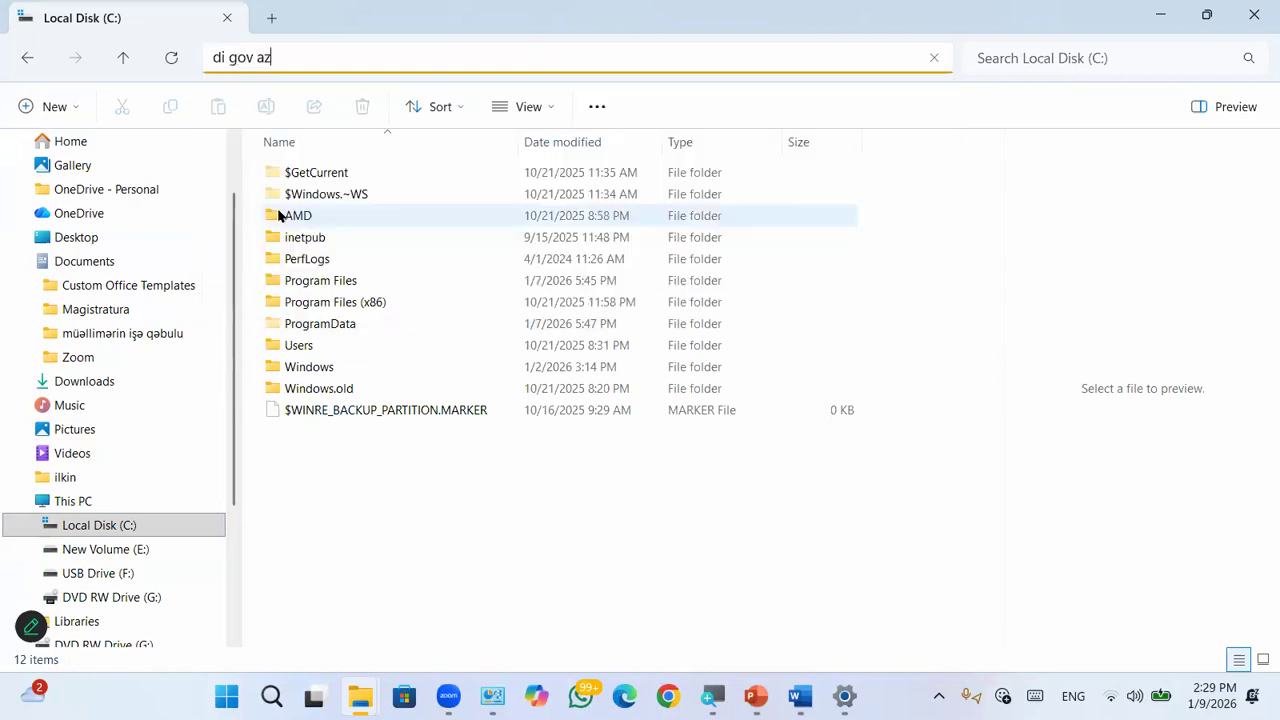
key(Return)
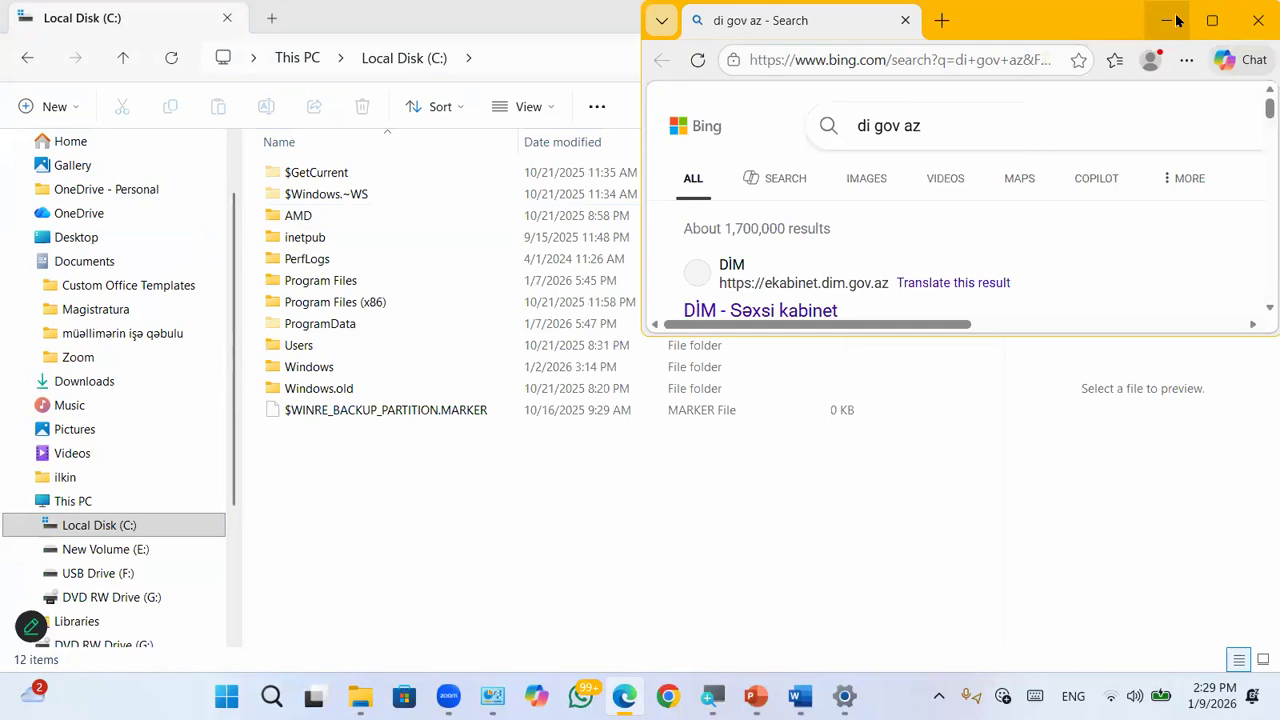
click(1211, 20)
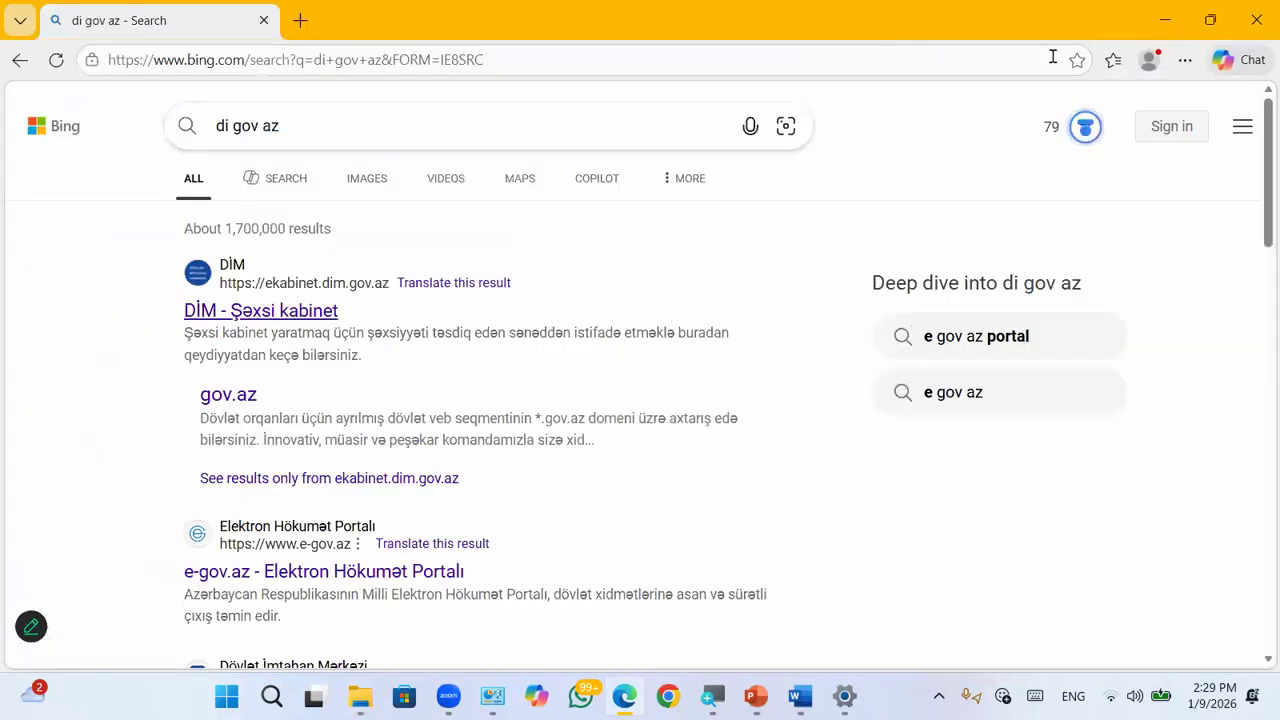
click(1158, 20)
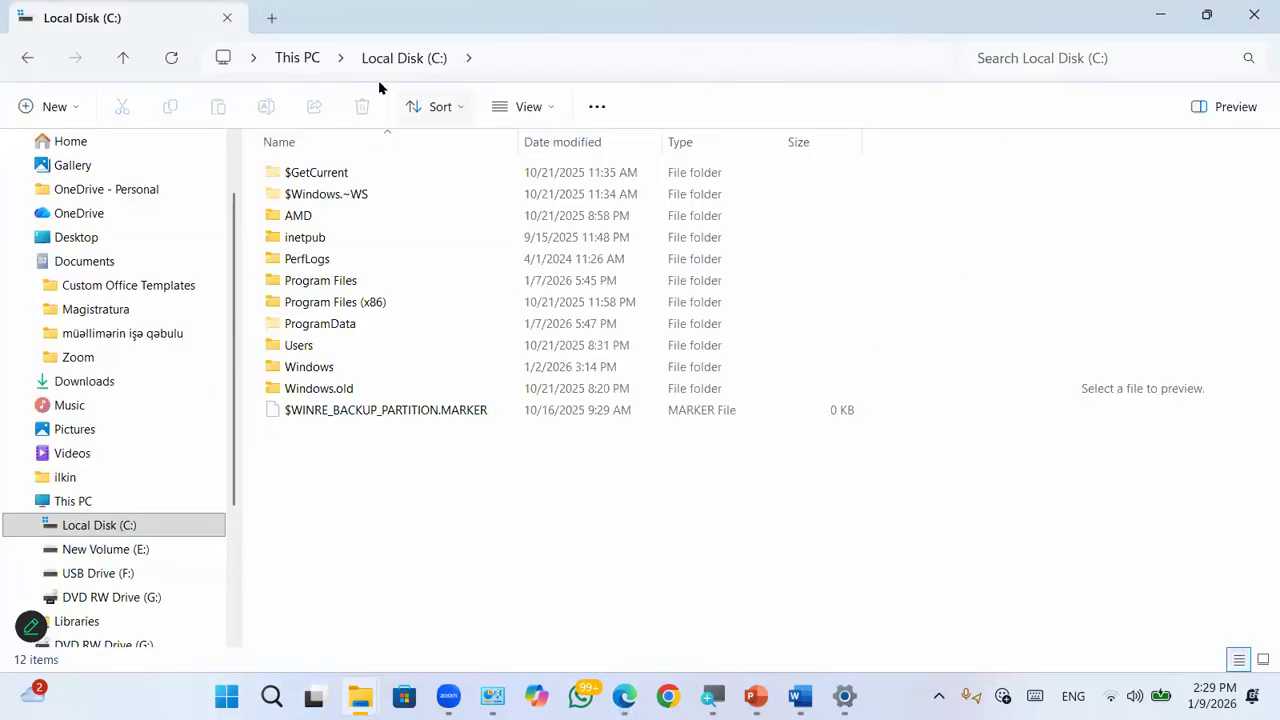
Step: Show the Local Disk (C:) address as editable text several times, dismiss it, and activate the folder's search box
click(538, 60)
click(980, 641)
click(601, 50)
click(1199, 491)
key(alt+d)
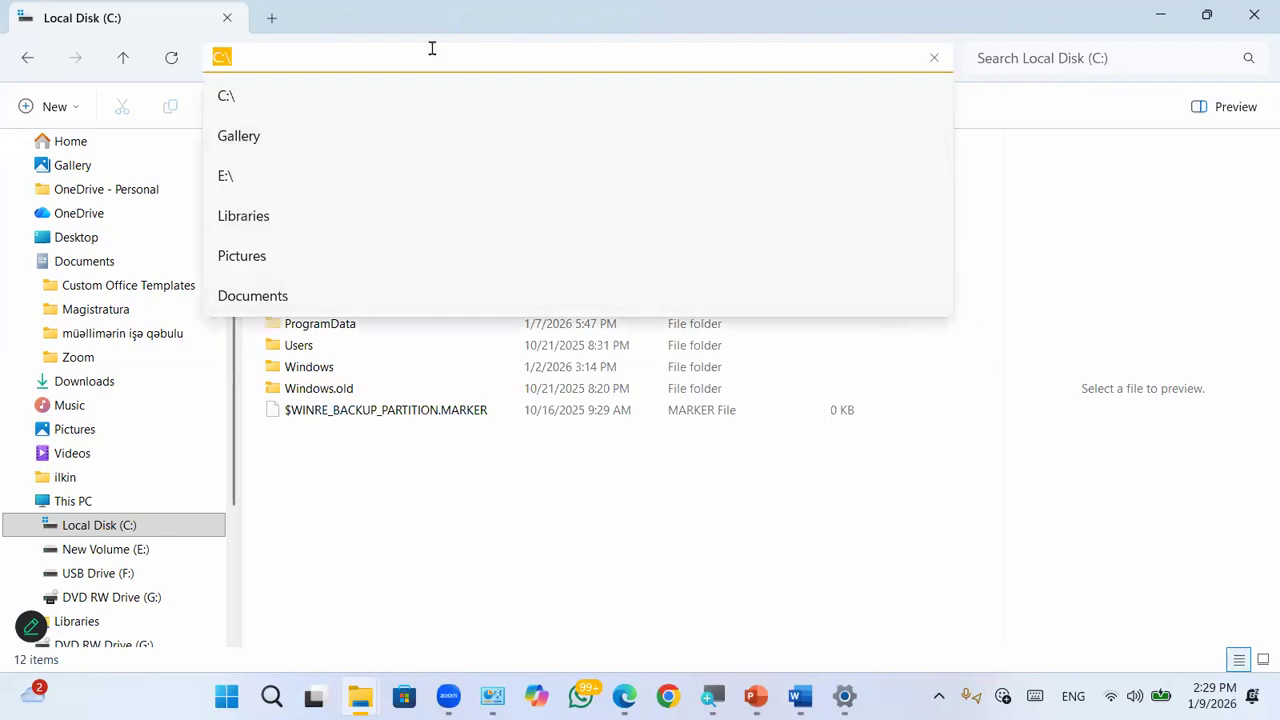
key(Escape)
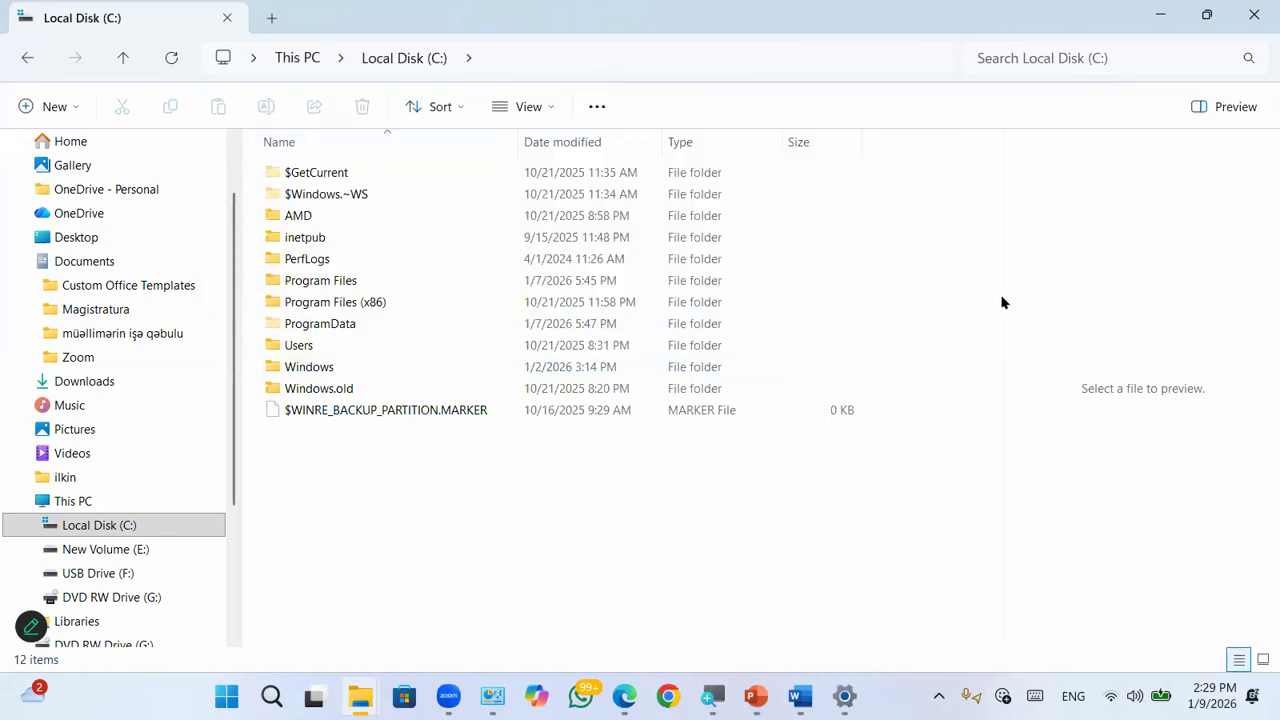
click(992, 62)
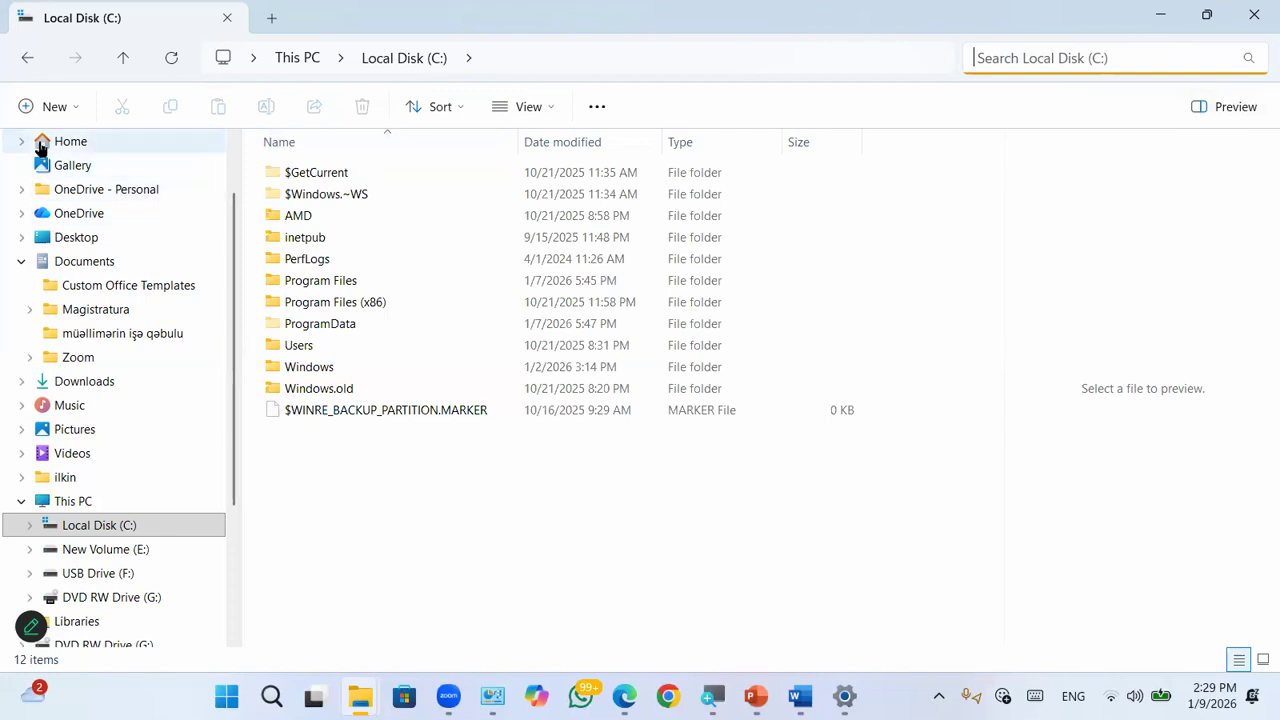
Step: Move back to the dovlet qullugu folder and forward to Local Disk (C:) twice through the browsing history
click(26, 60)
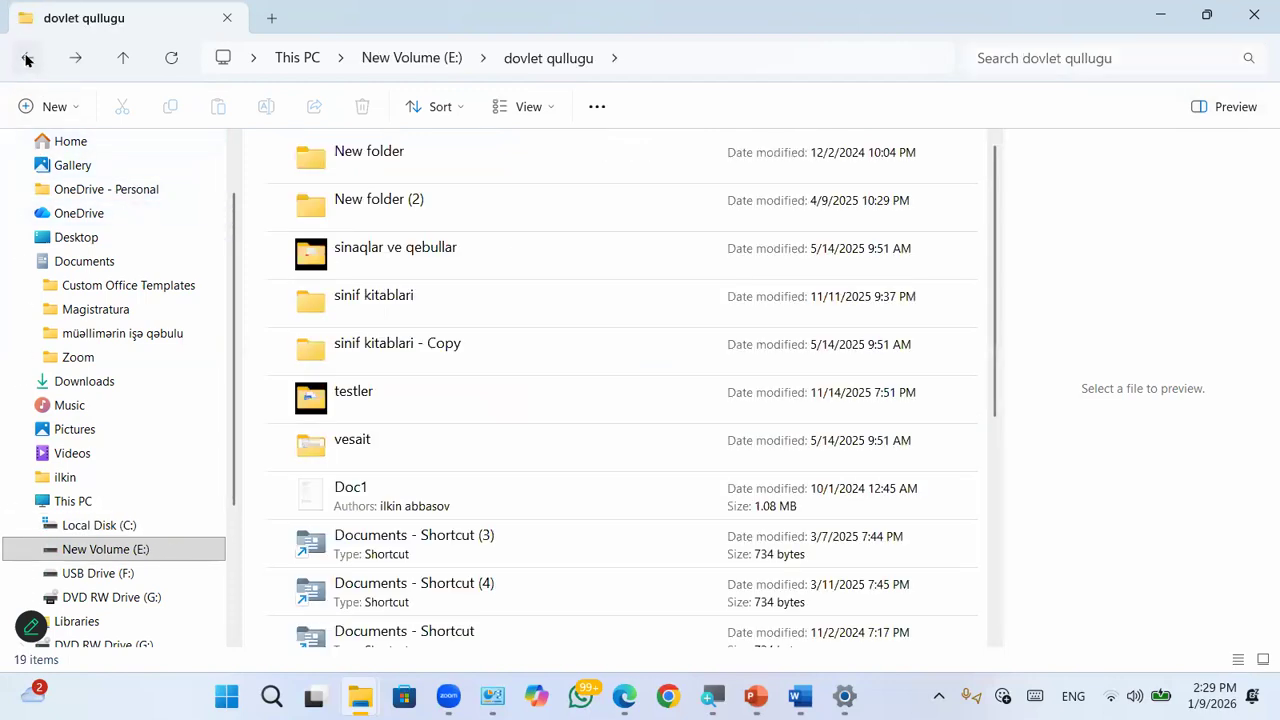
click(74, 60)
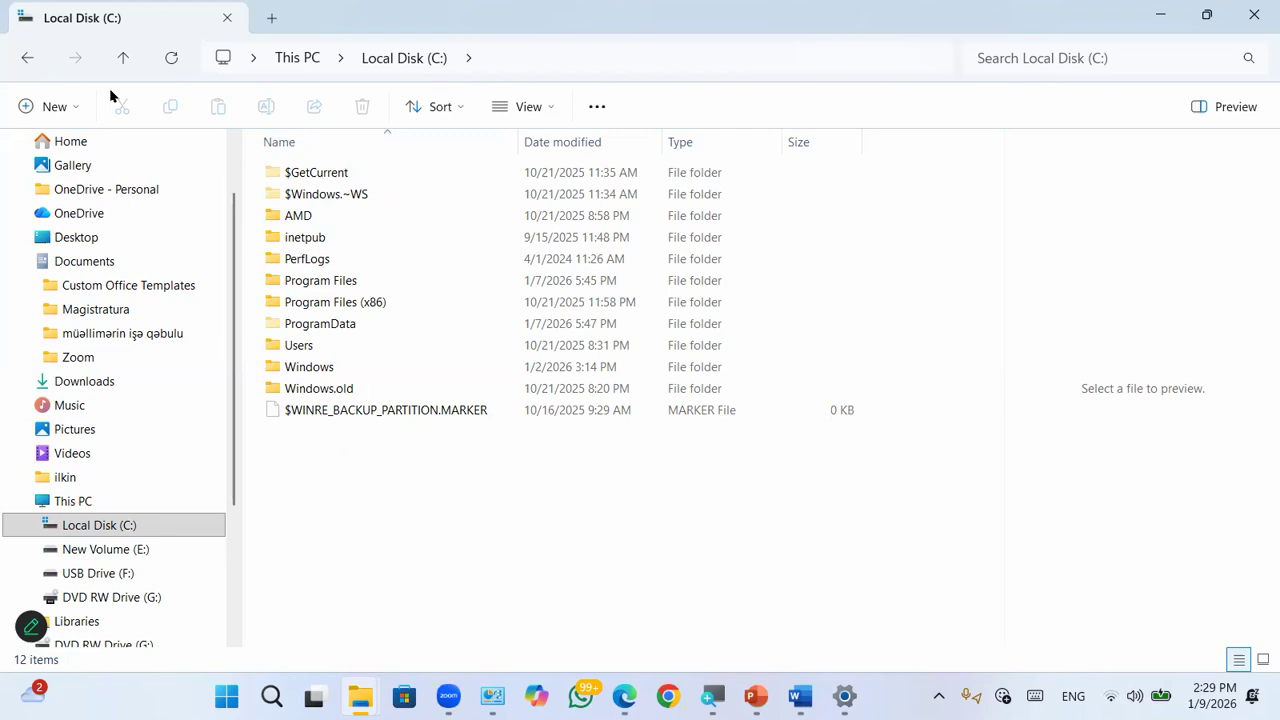
key(Down)
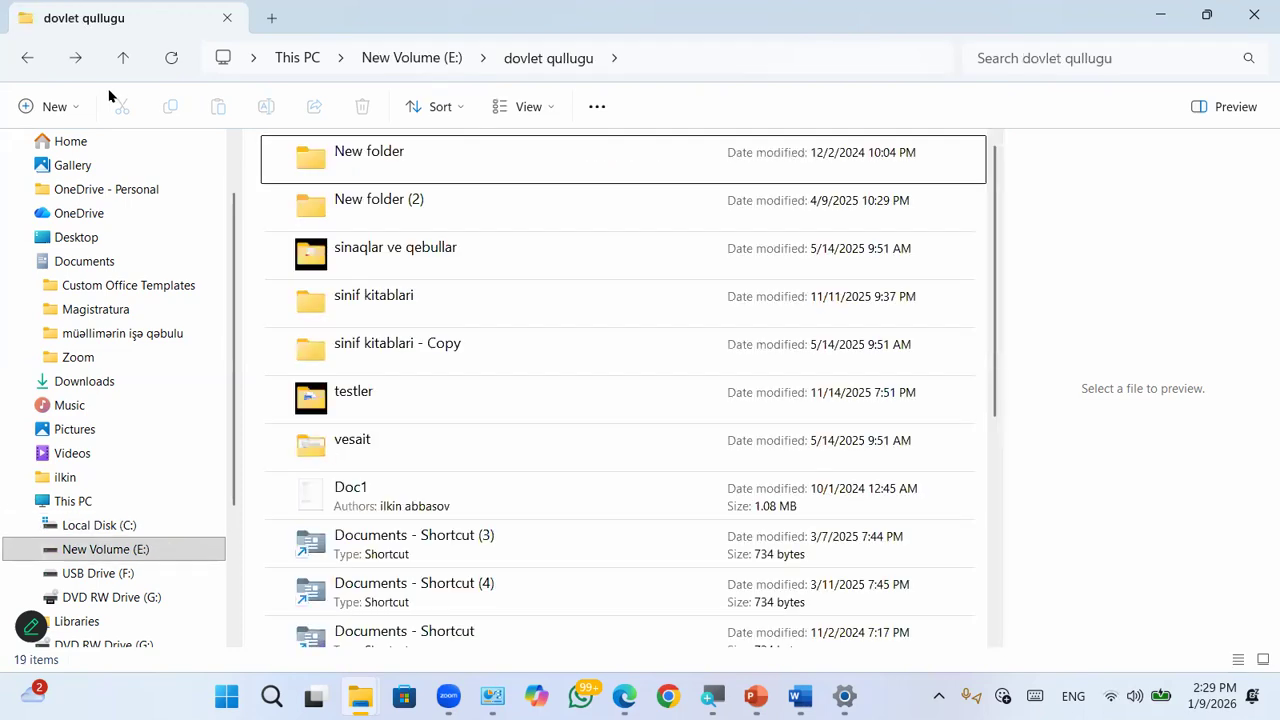
key(Up)
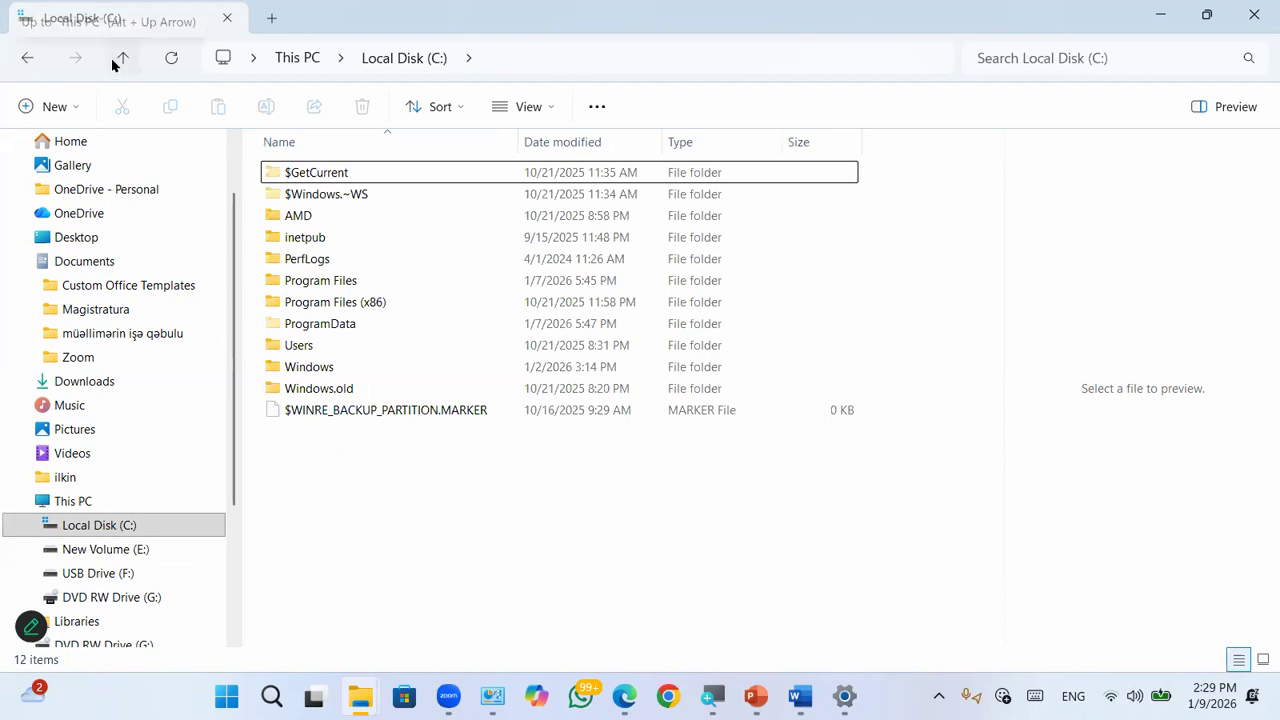
Step: Go up from Local Disk (C:) through This PC to the Desktop level, and reopen This PC
click(120, 58)
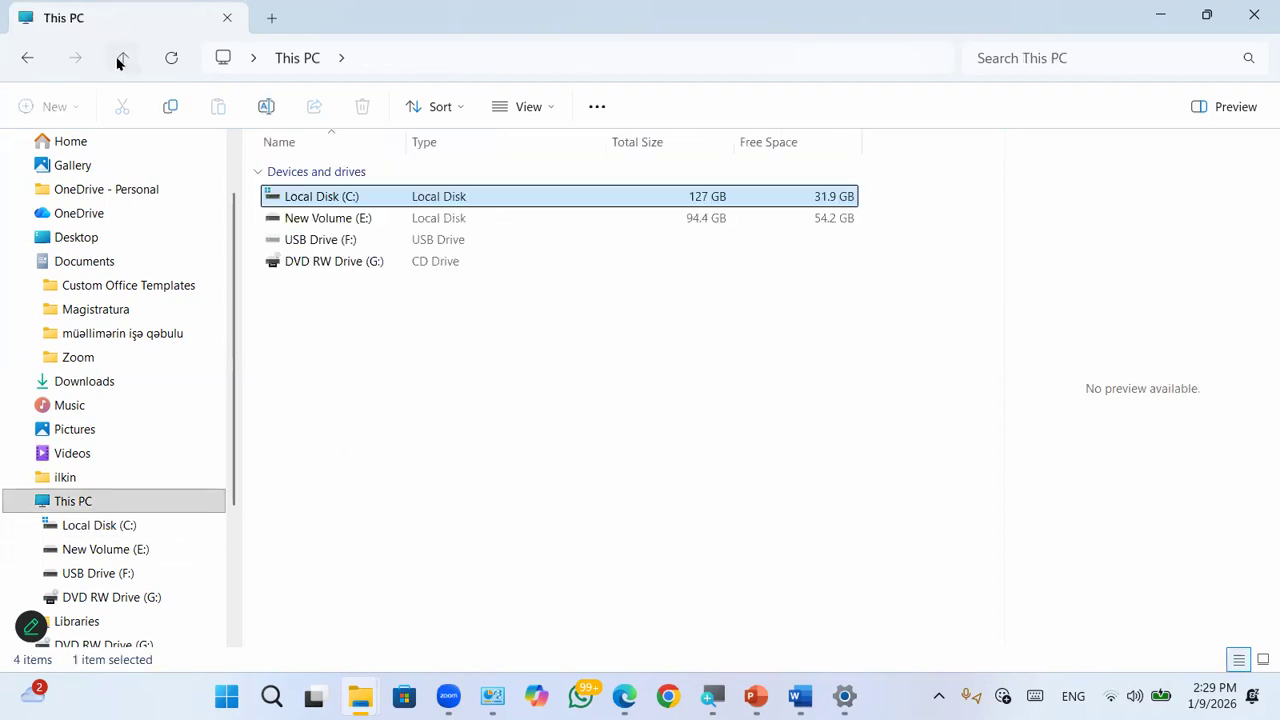
click(118, 60)
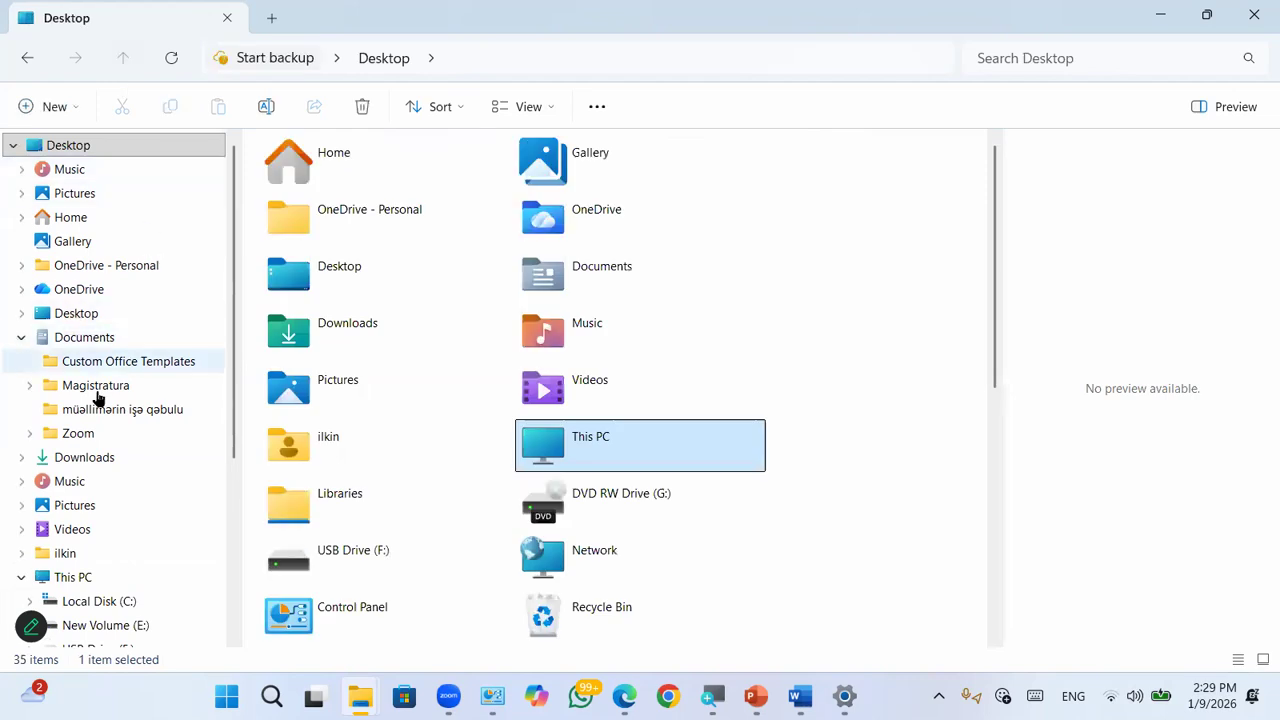
click(91, 572)
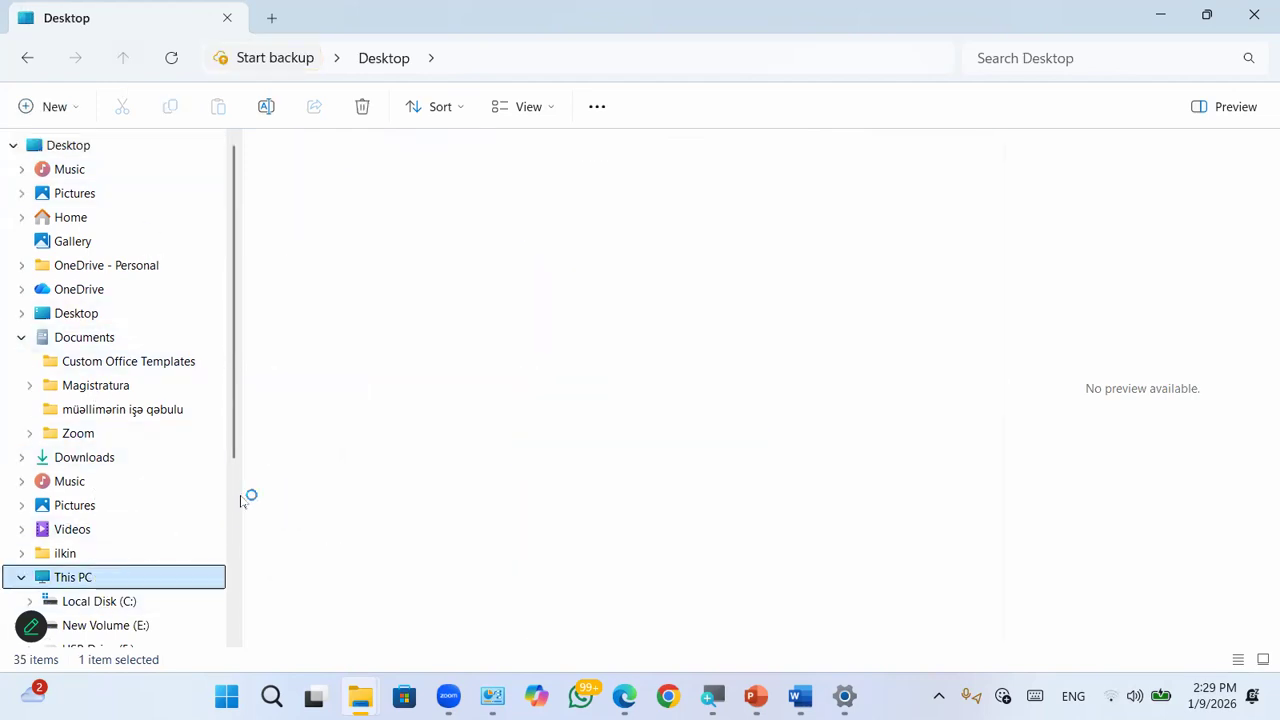
Step: Open Gallery and the Documents folder from the navigation tree
key(Home)
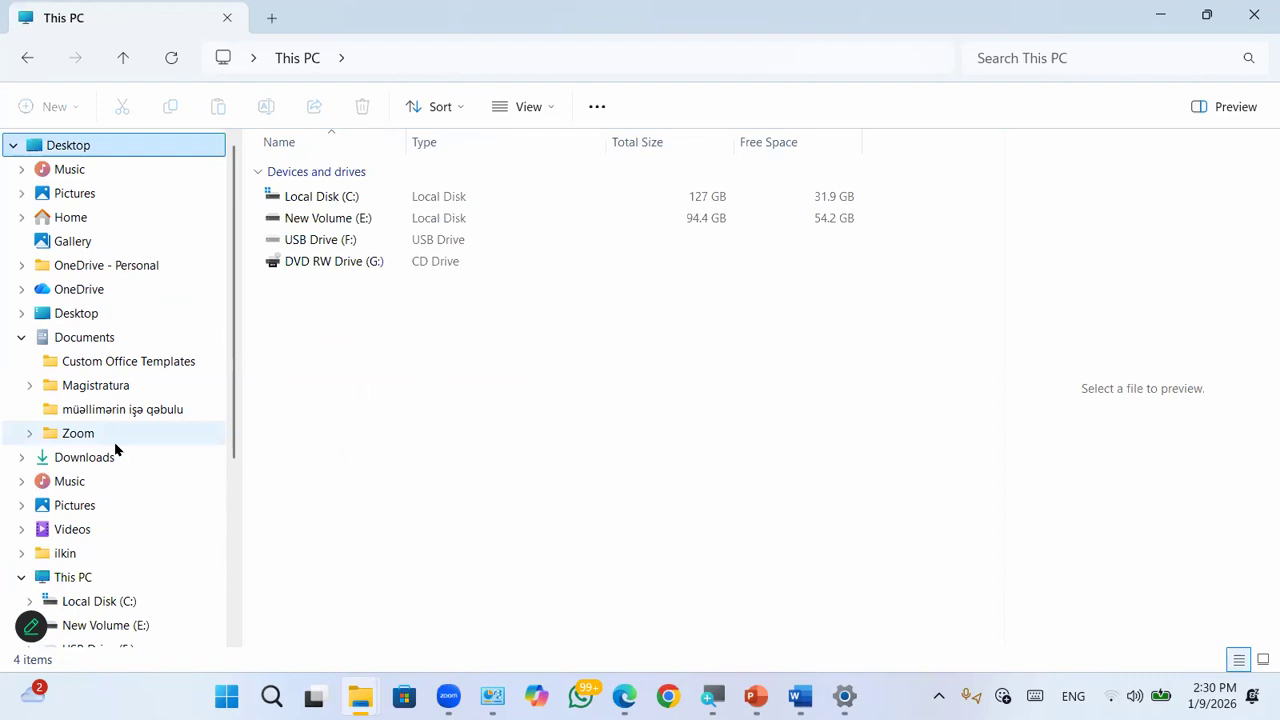
scroll(130, 282, down, 1)
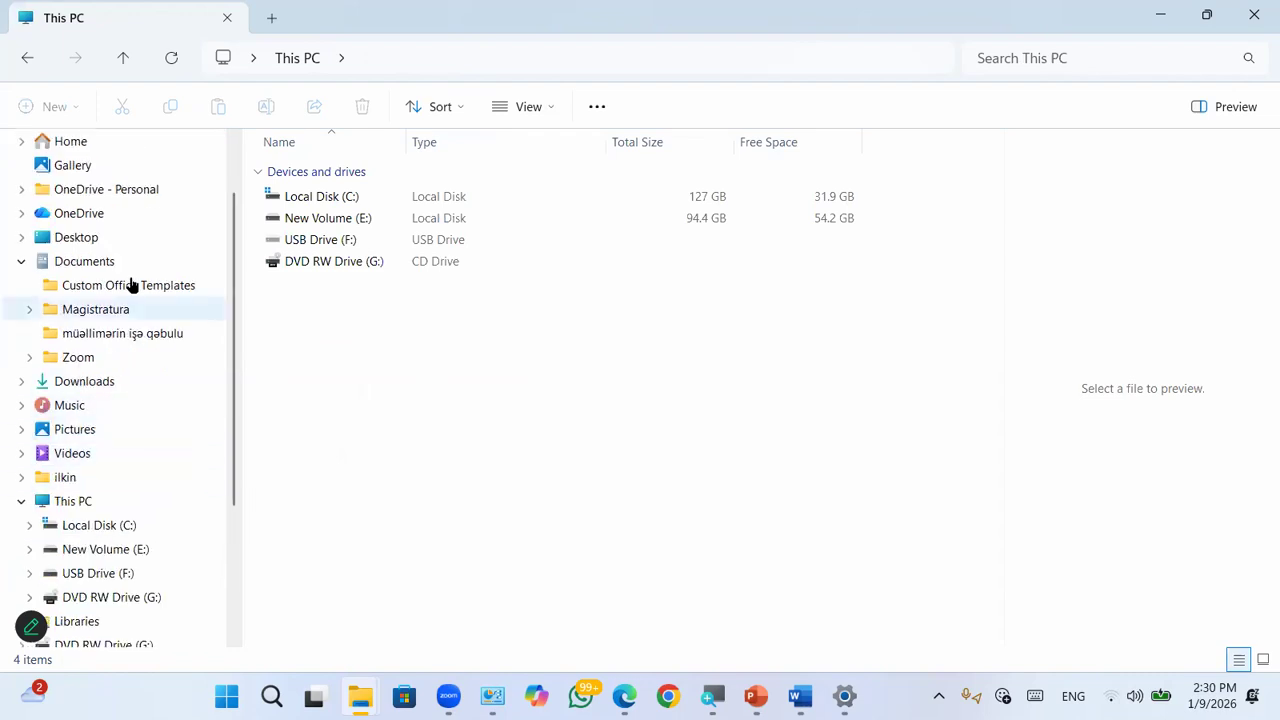
click(63, 173)
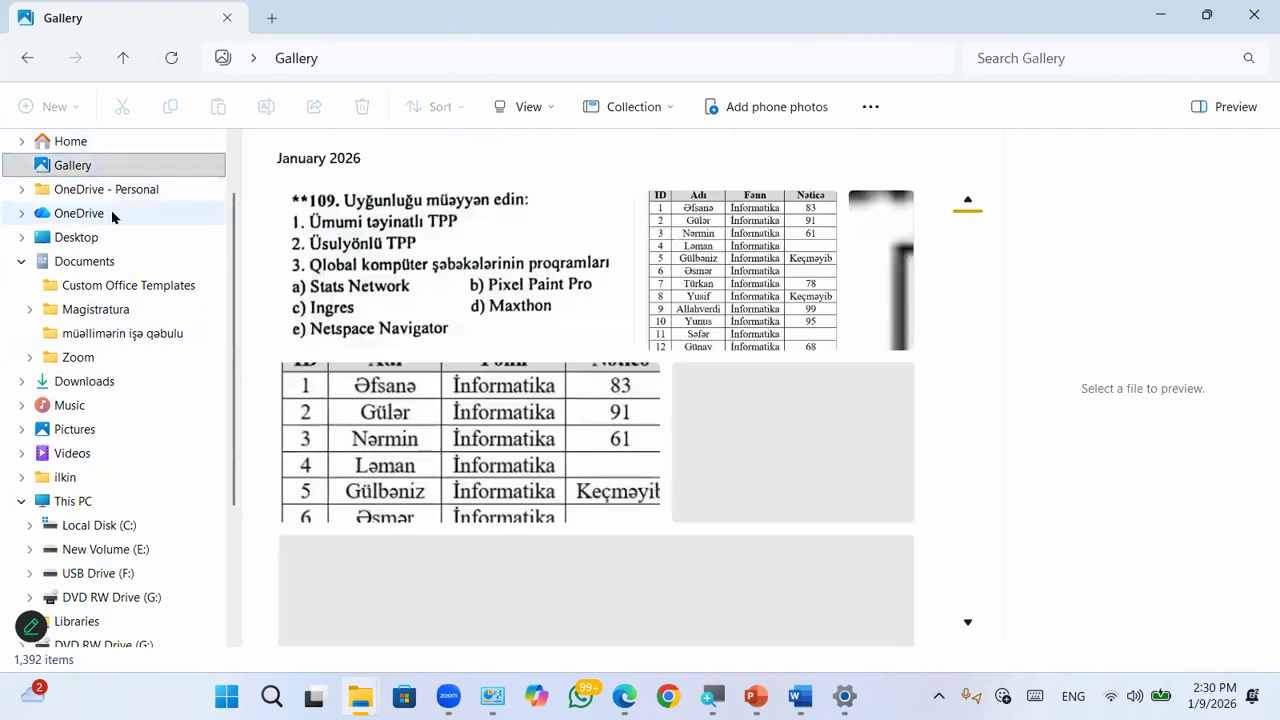
scroll(100, 208, down, 1)
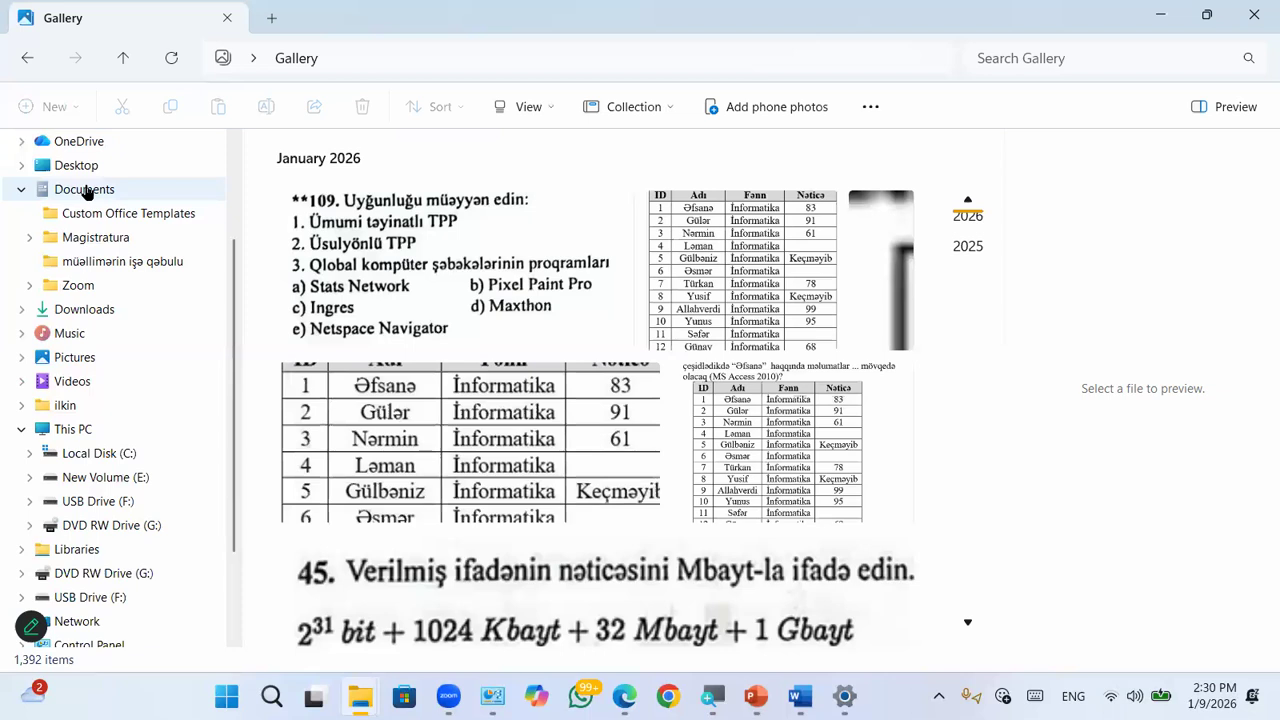
click(86, 191)
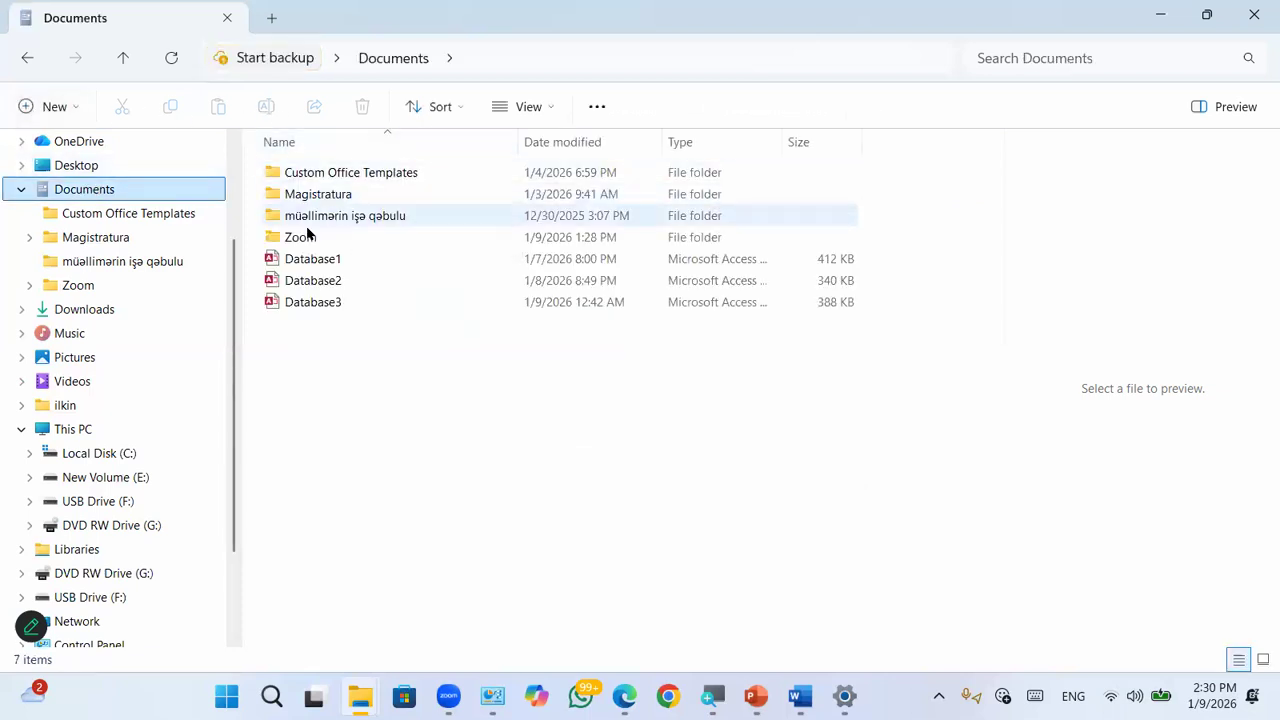
click(343, 360)
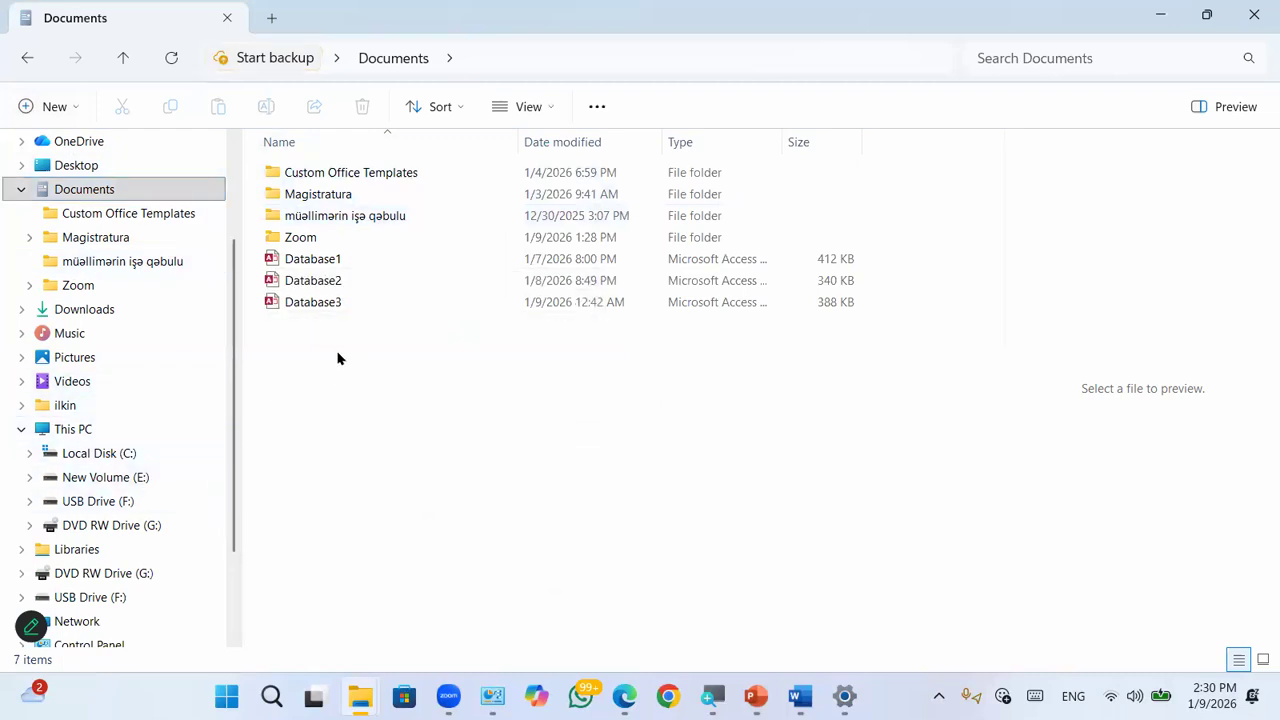
Step: Create a Microsoft Word document with its default name in Documents, and show the list of new item types before dismissing it
right_click(336, 355)
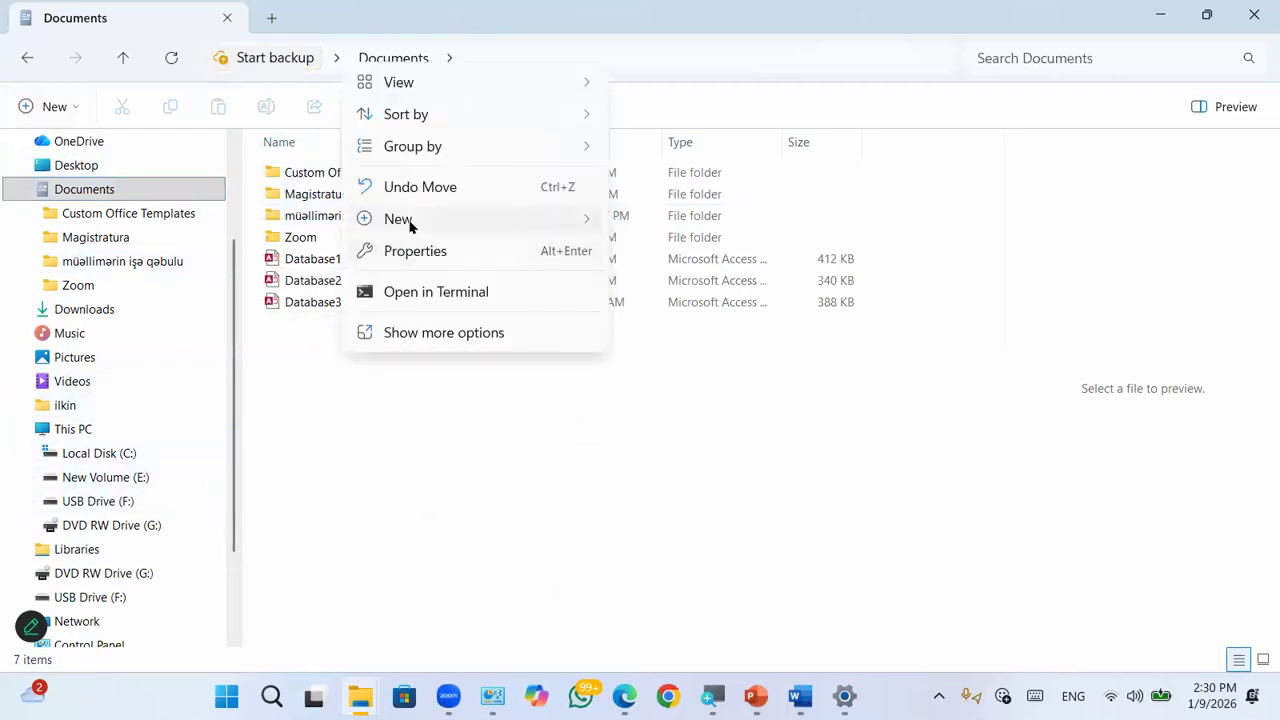
mouse_move(409, 222)
click(668, 352)
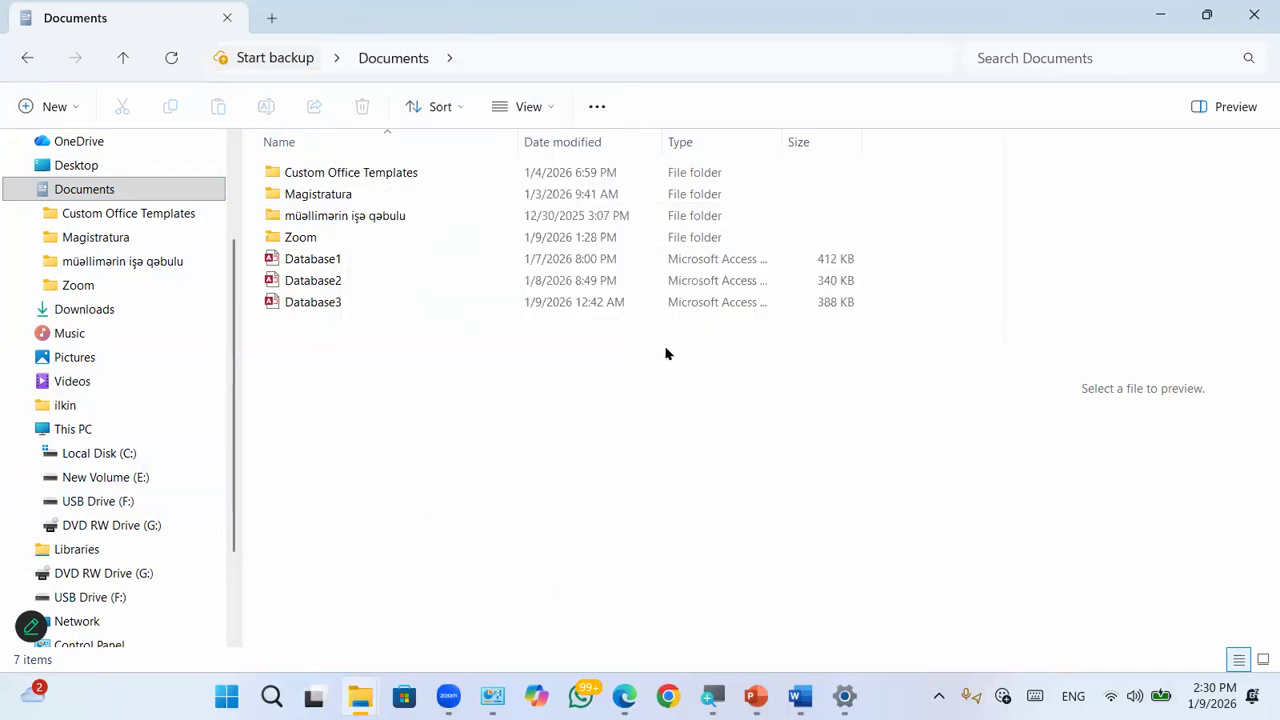
click(541, 385)
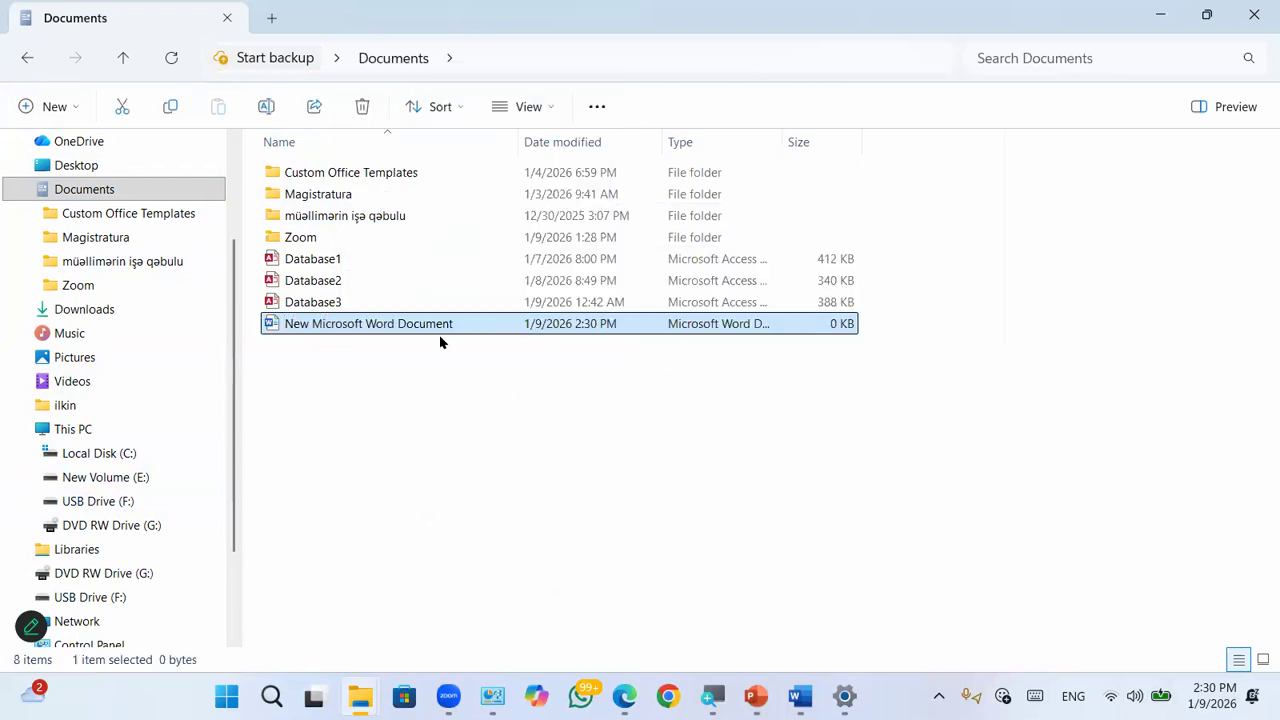
click(440, 342)
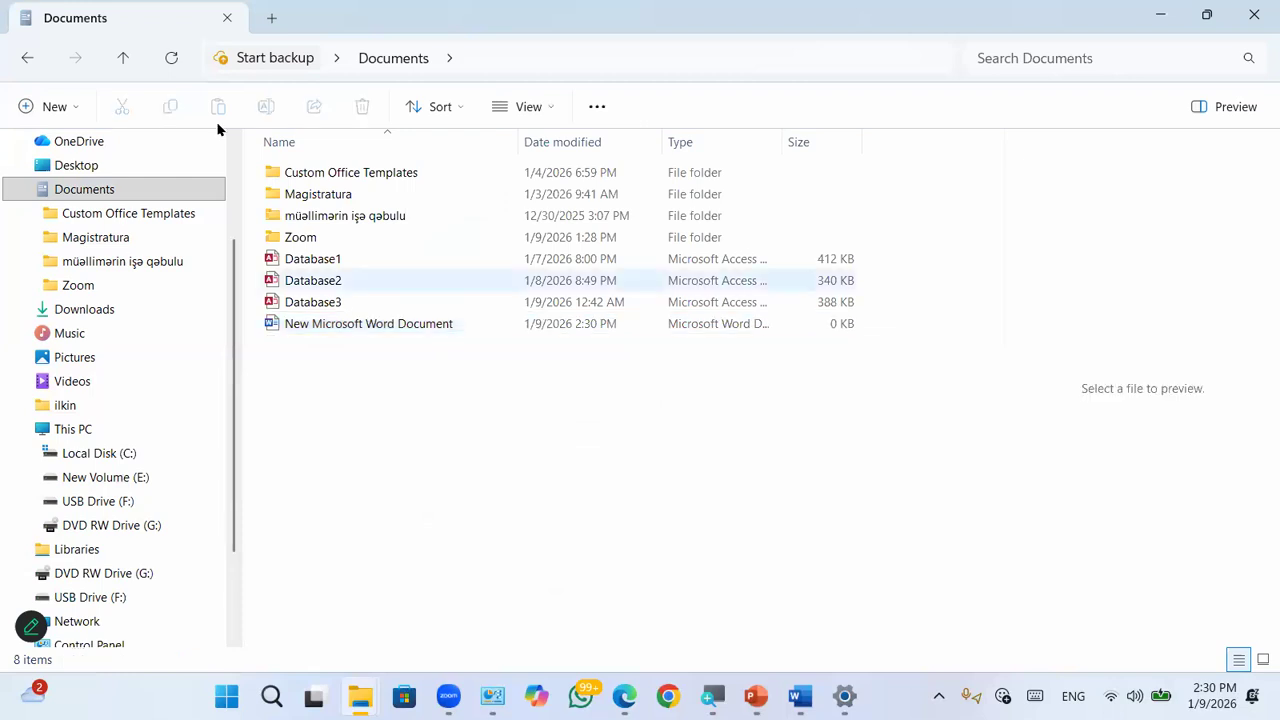
click(74, 111)
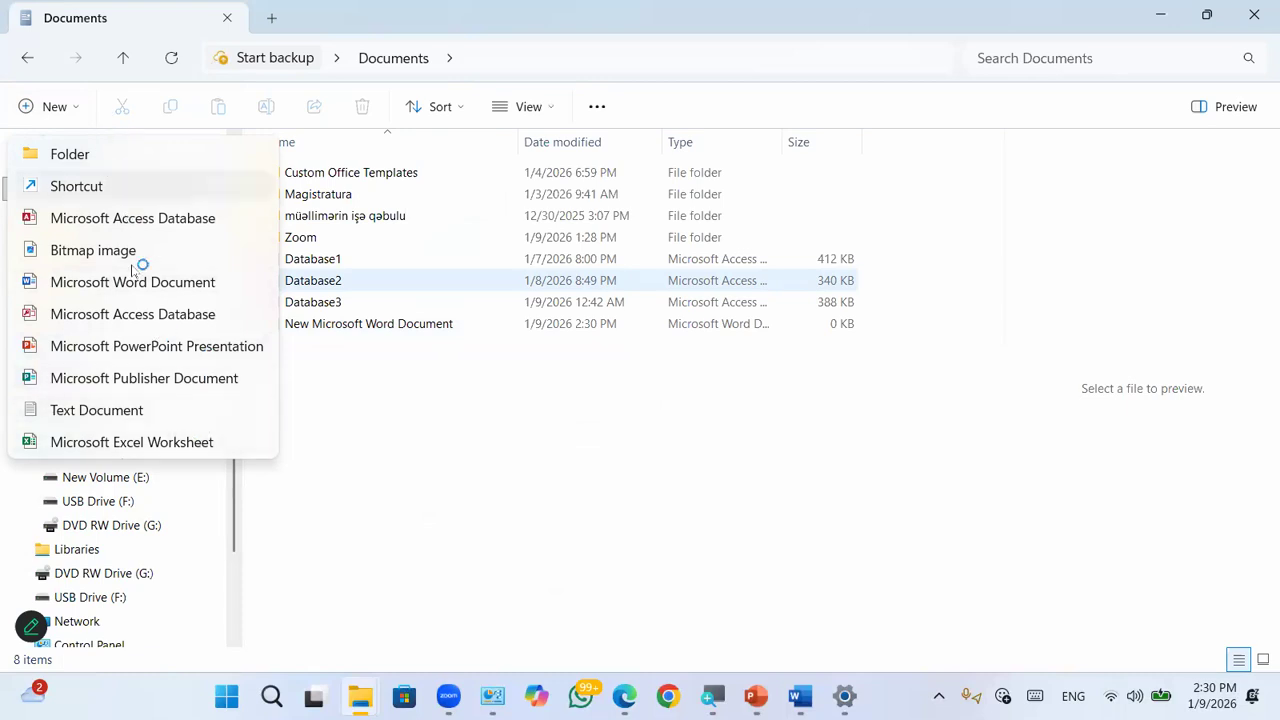
click(560, 447)
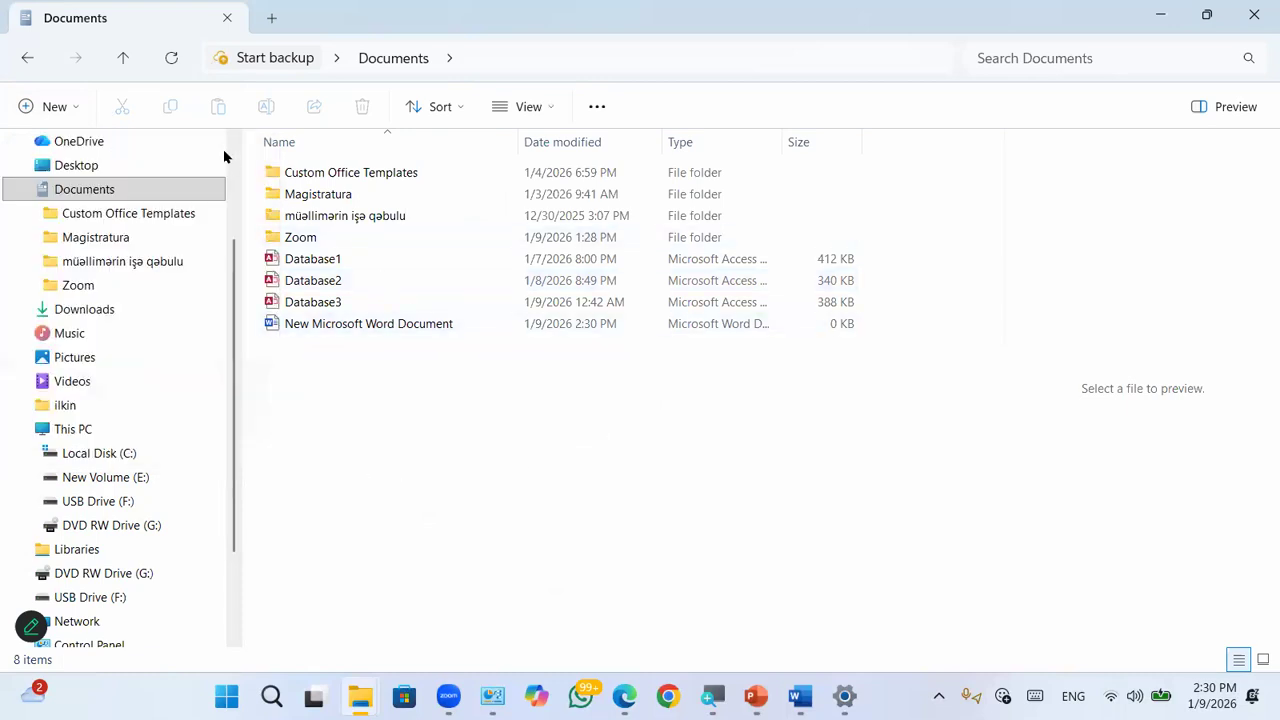
Step: Open Database1 in Access, minimize the Access window, and copy the Database1 file
click(318, 261)
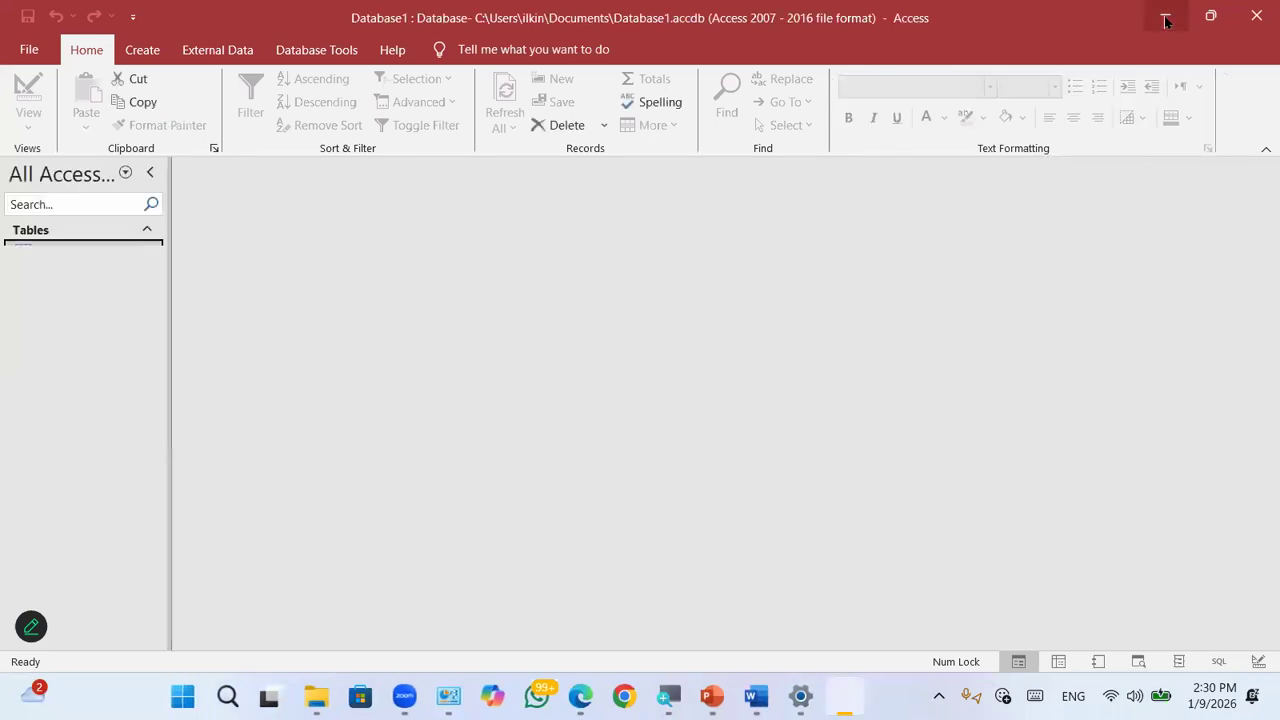
click(1165, 20)
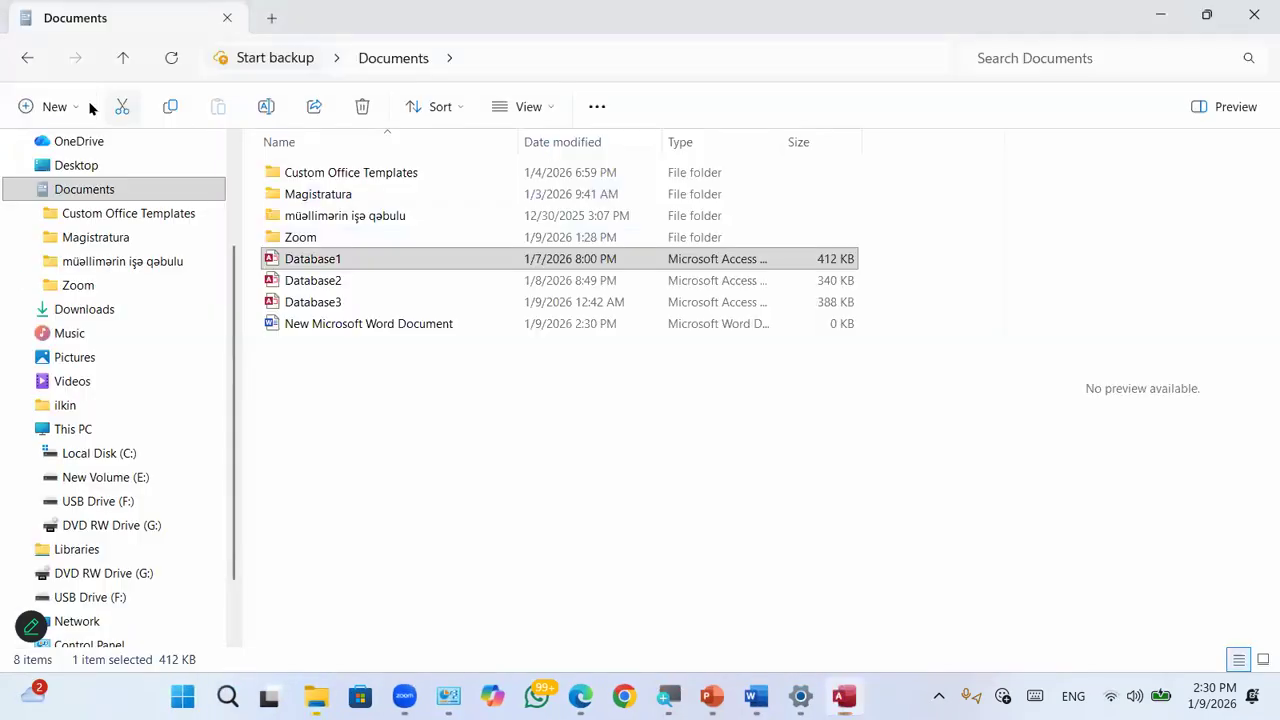
click(173, 115)
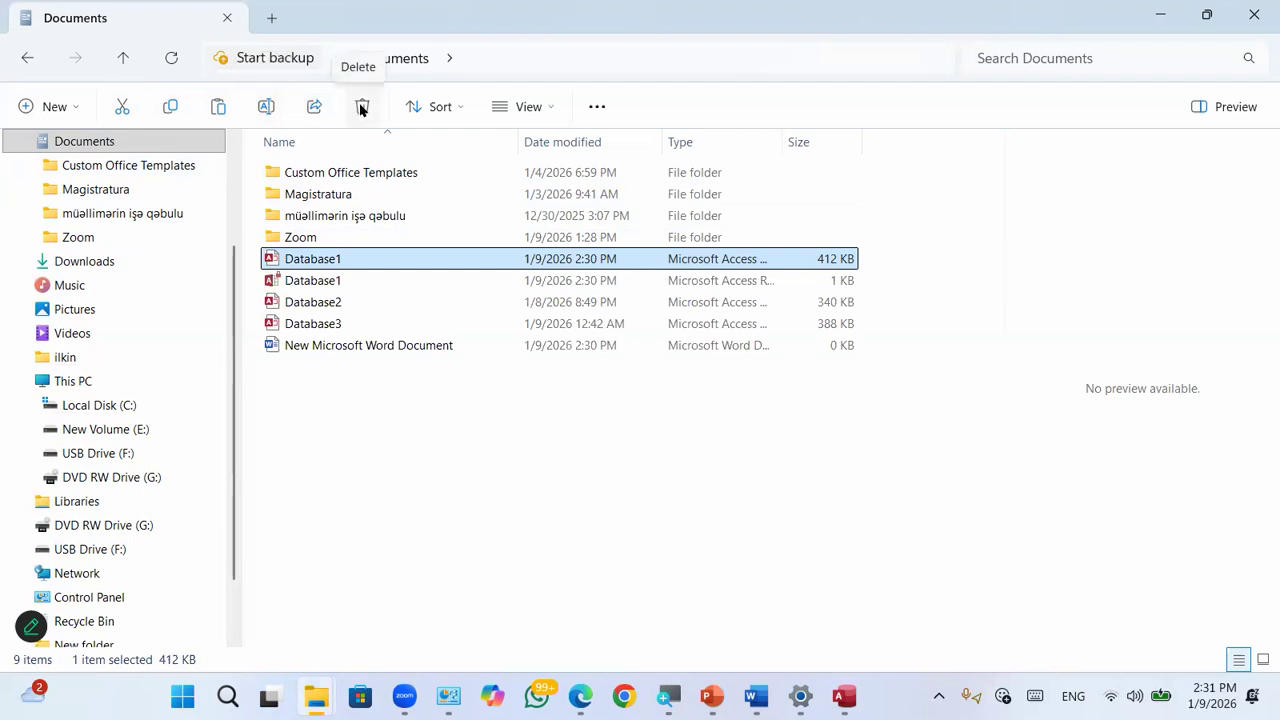
Step: Clear the file selection and sort the Documents folder by date modified
click(403, 389)
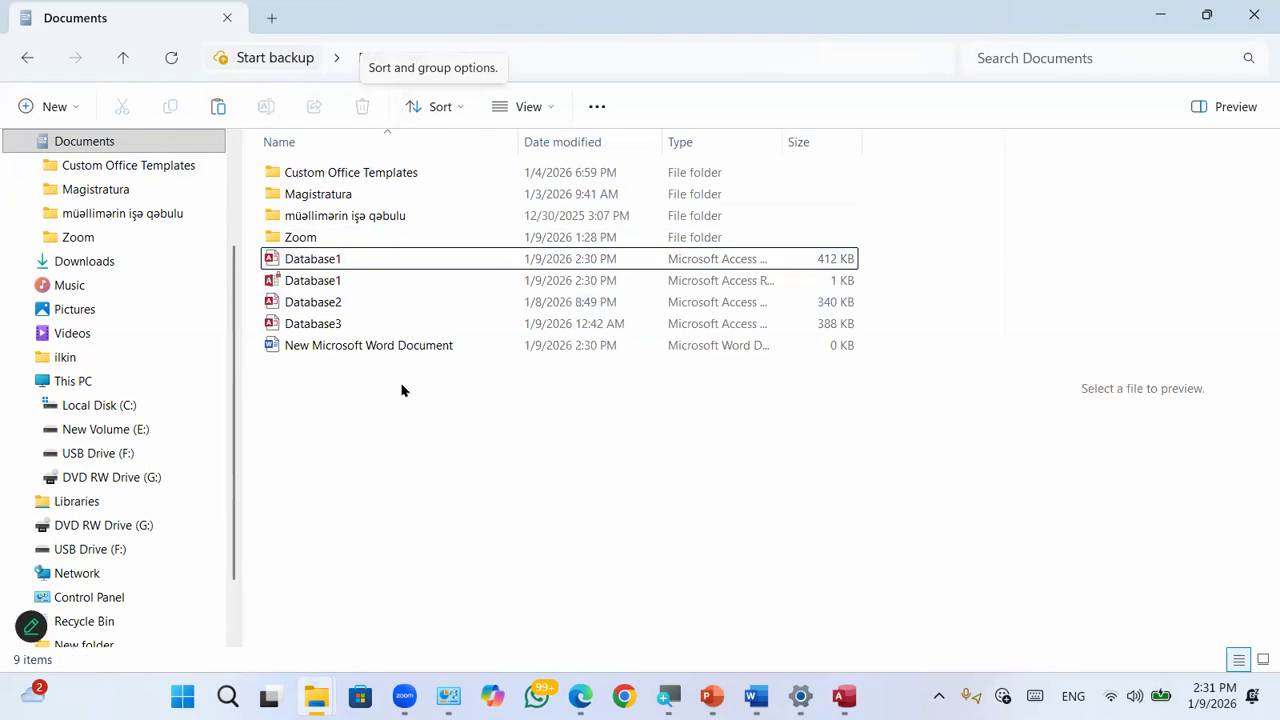
click(437, 112)
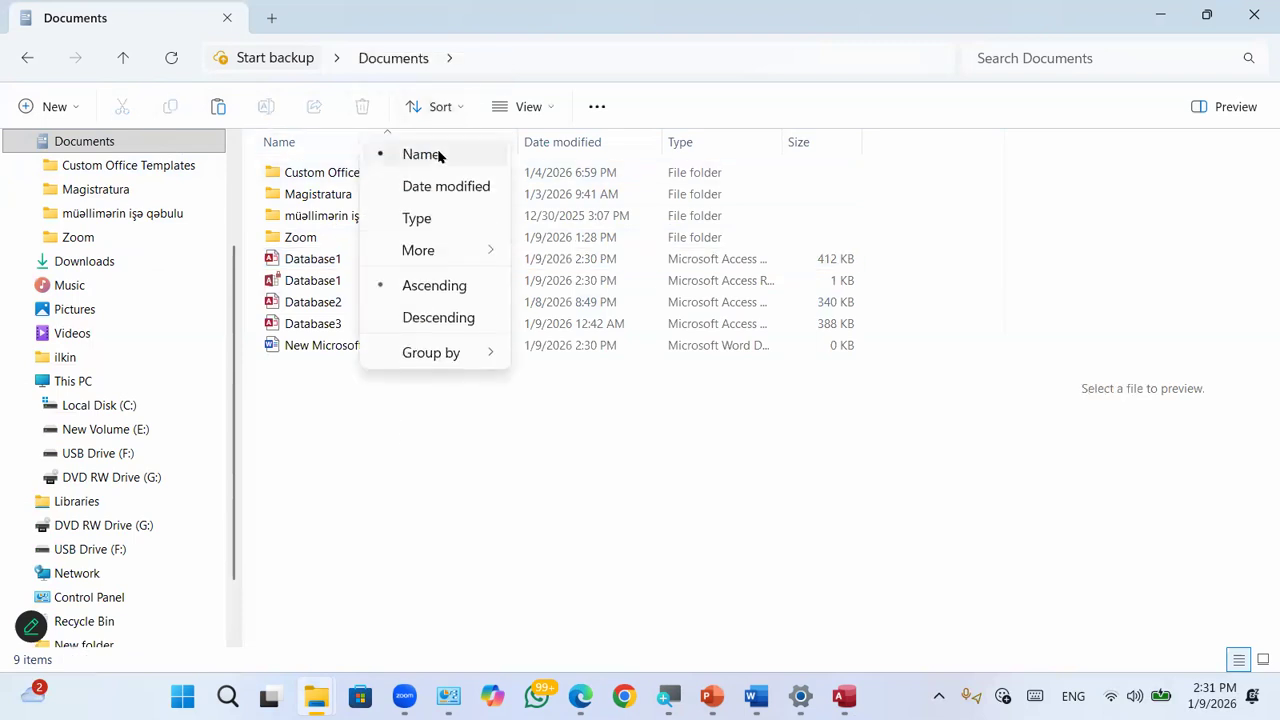
click(455, 184)
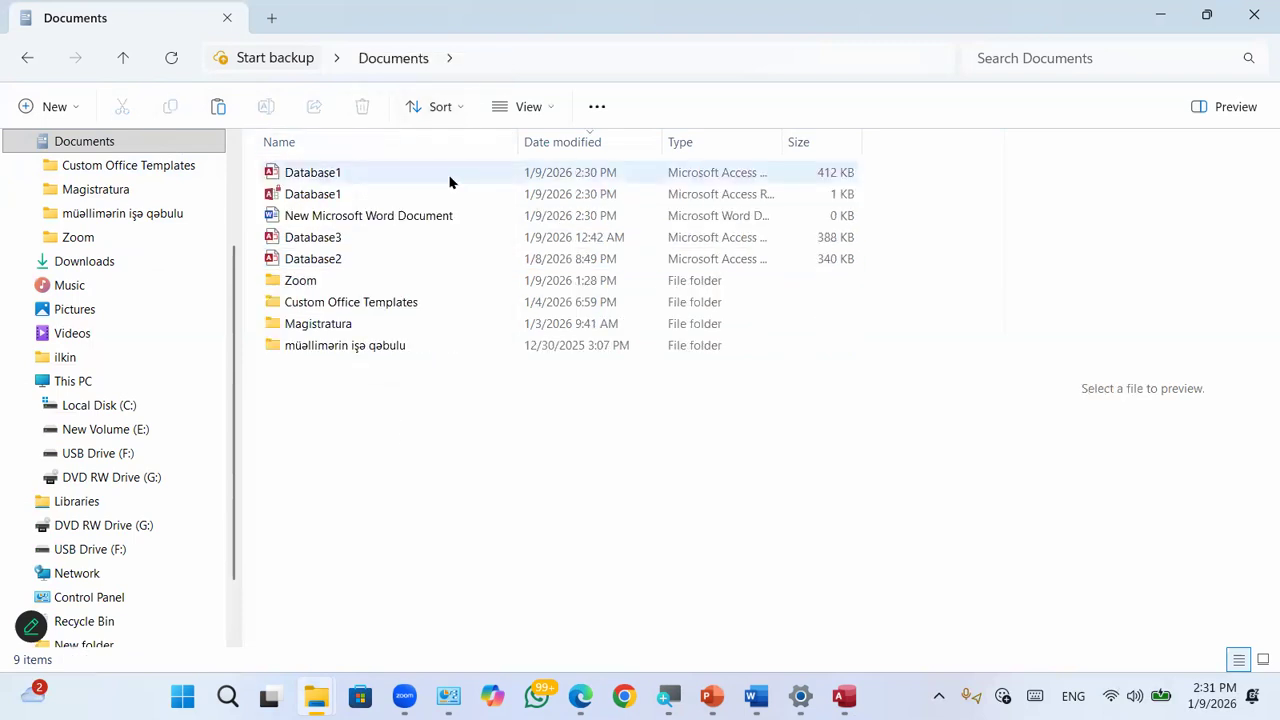
Step: Sort the Documents folder in ascending order and switch it back to descending order
click(442, 115)
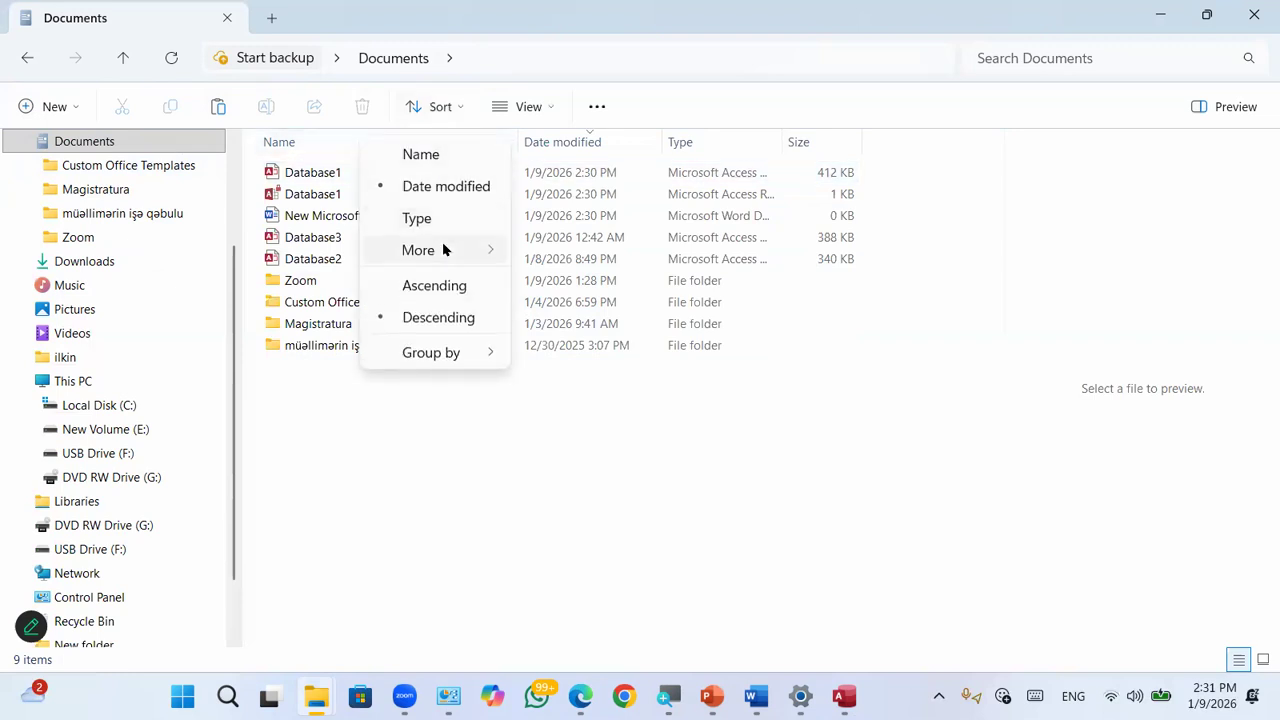
mouse_move(444, 249)
click(438, 284)
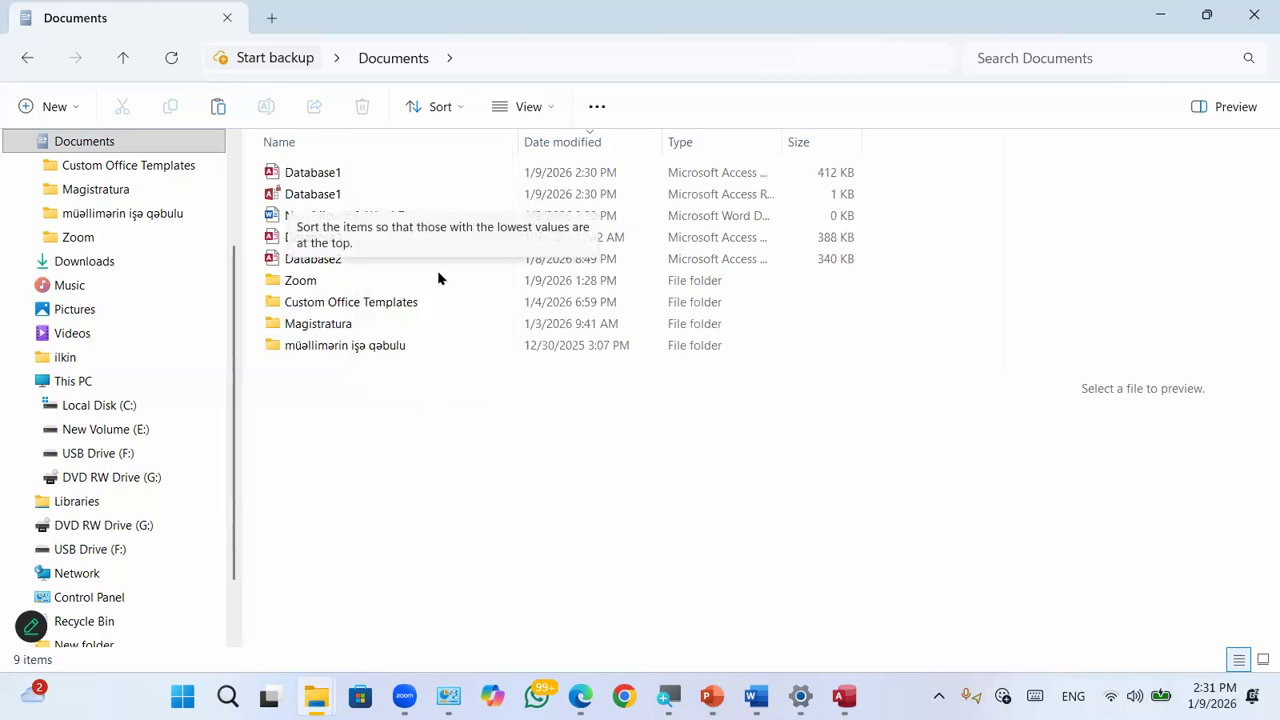
click(458, 106)
click(462, 317)
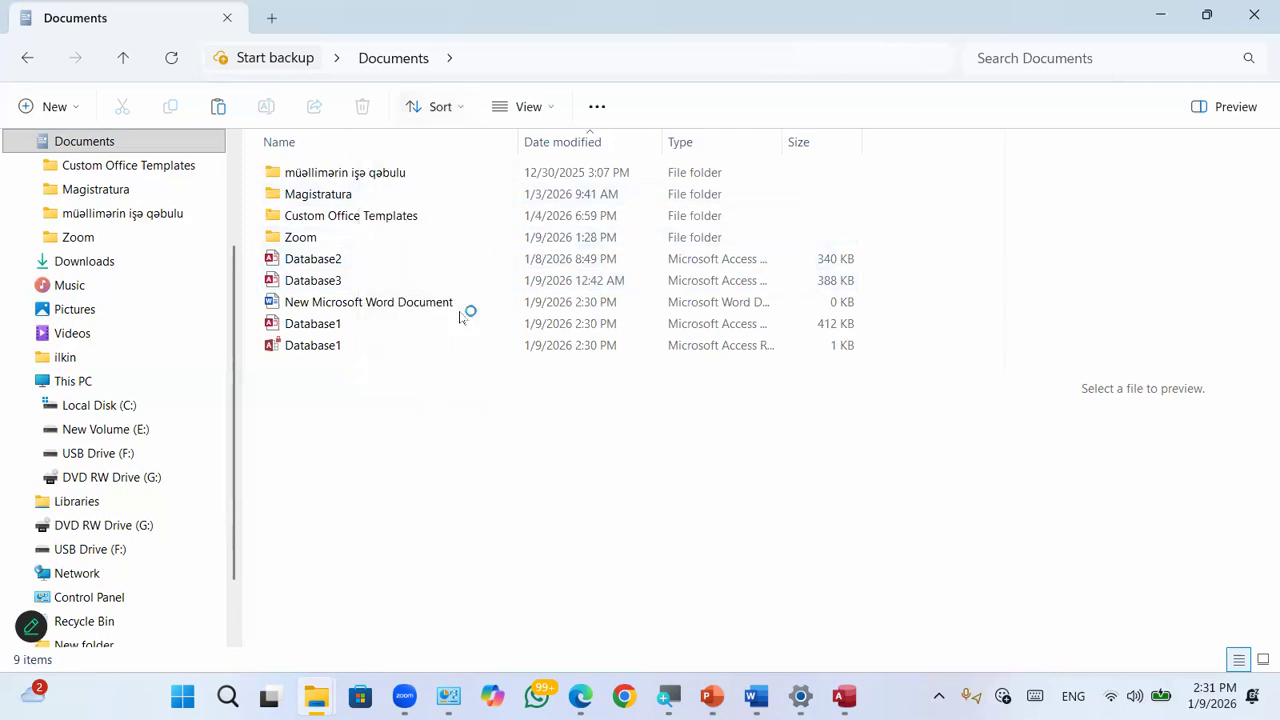
Step: Sort the Documents folder by type, and show the sorting options again before dismissing them
click(457, 110)
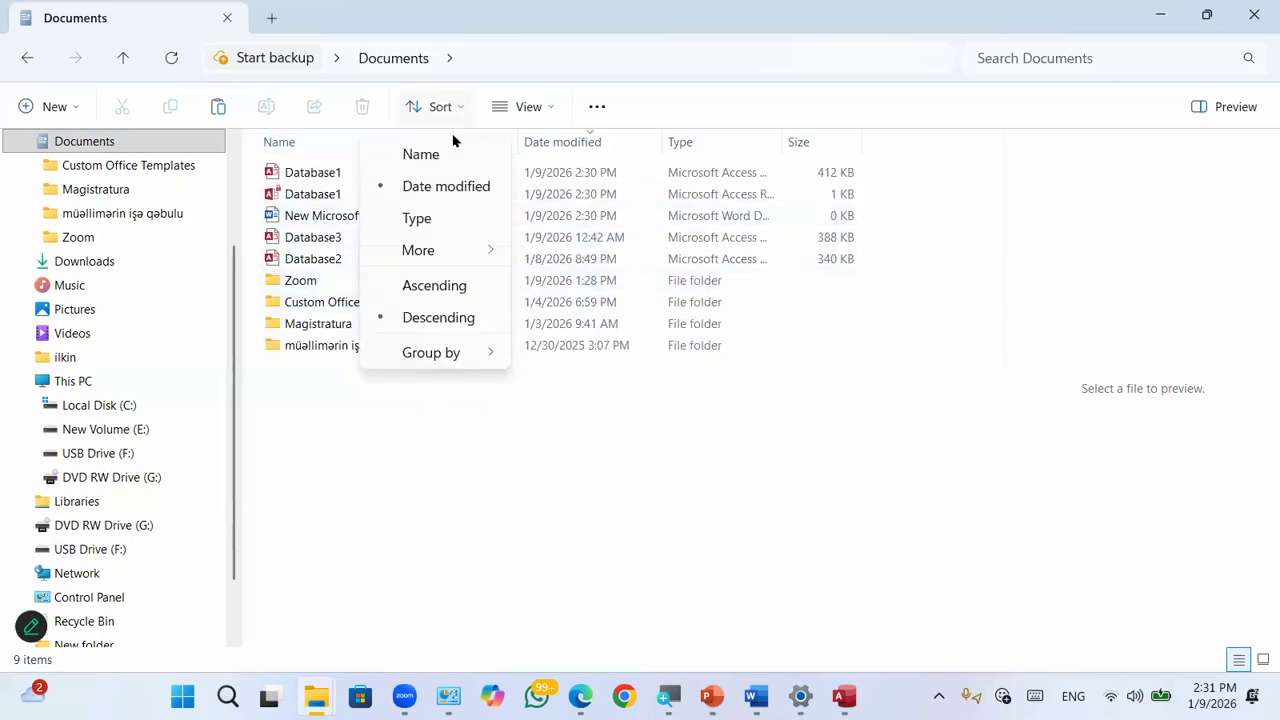
click(437, 218)
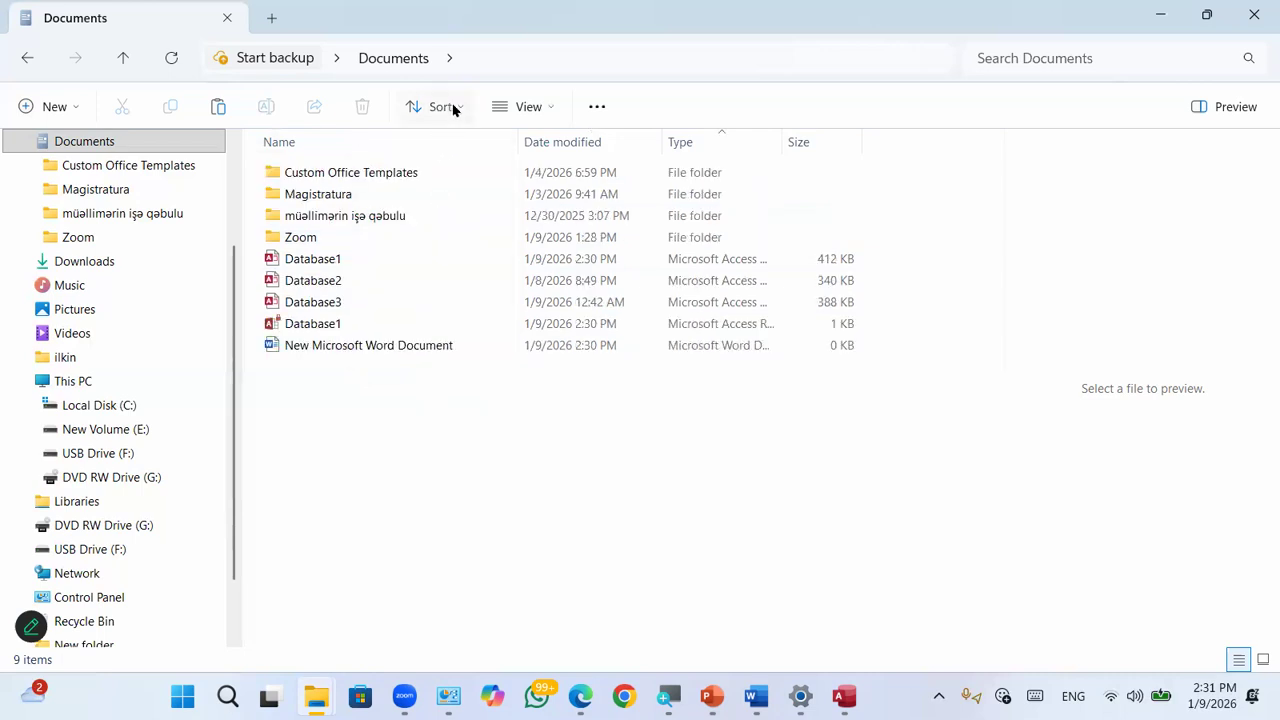
click(452, 108)
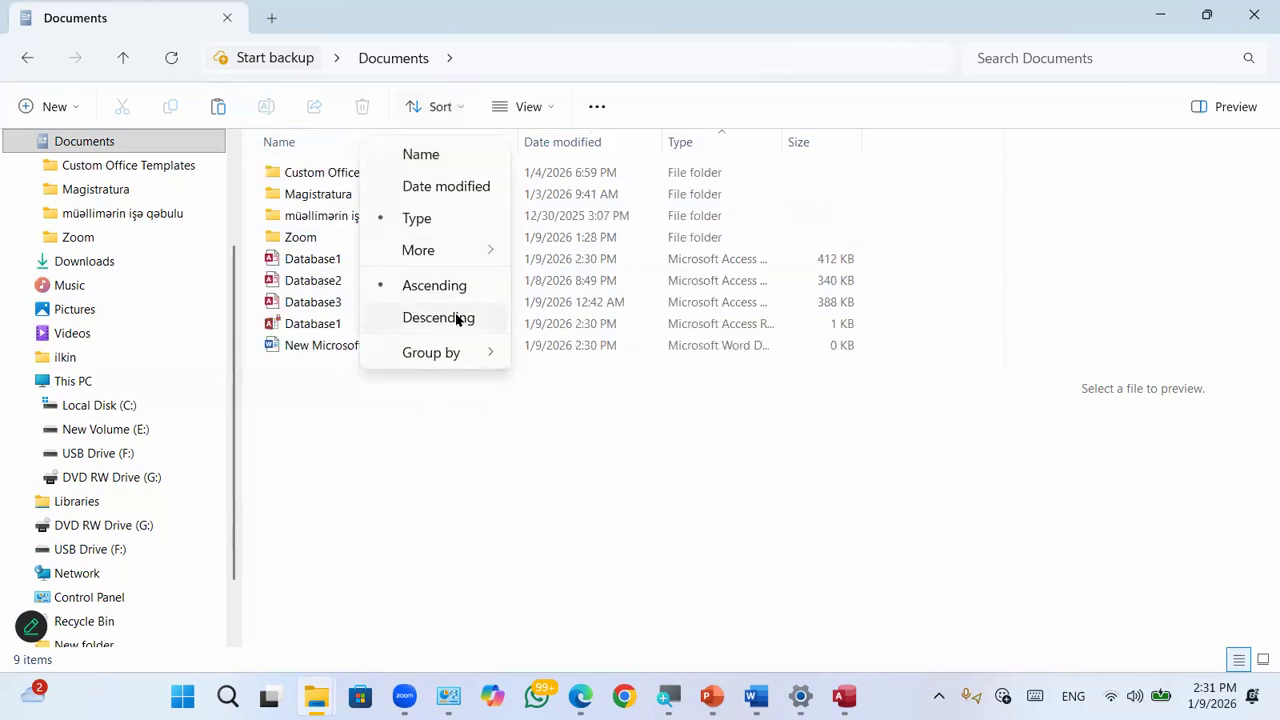
click(447, 483)
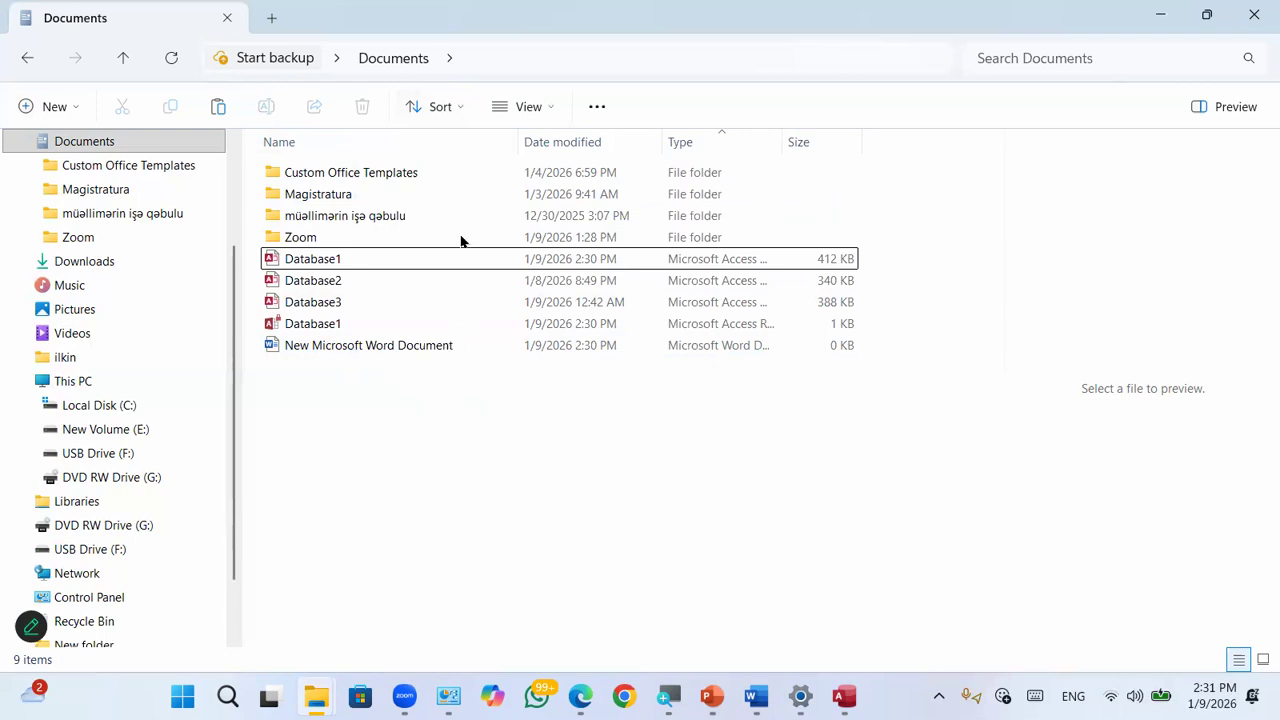
Step: Group the Documents folder's items by name
click(528, 106)
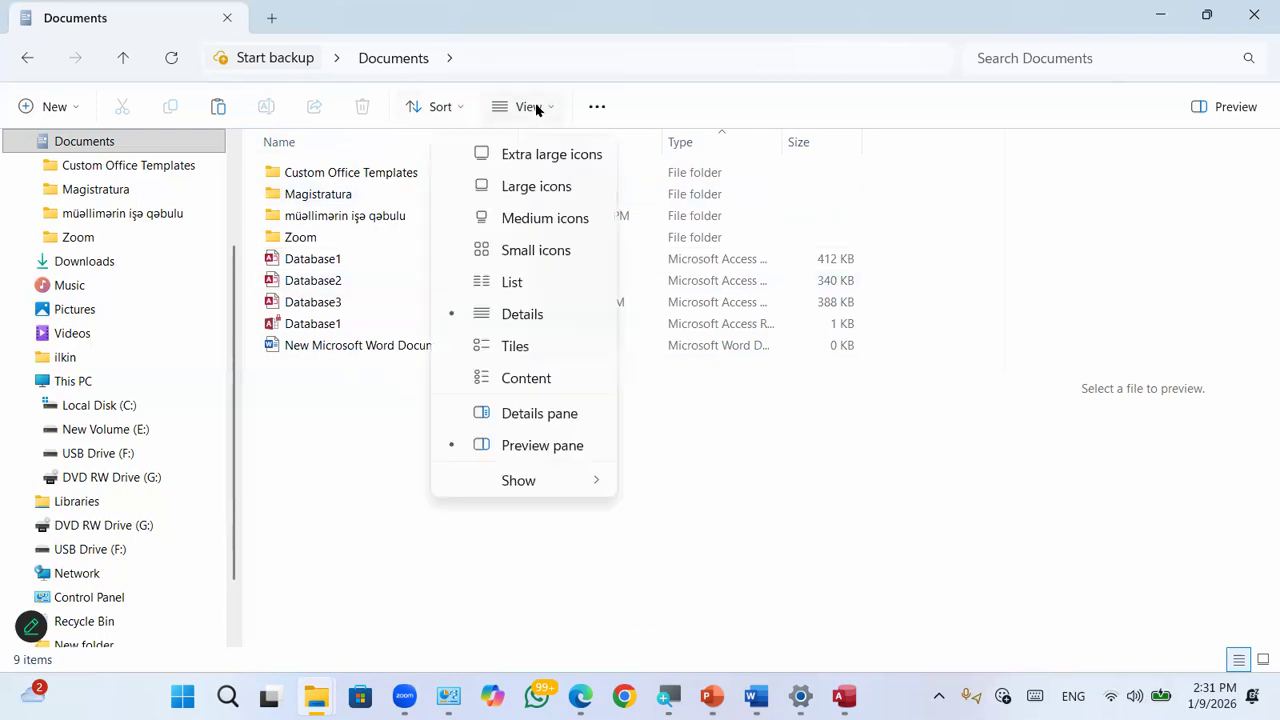
click(455, 108)
click(452, 110)
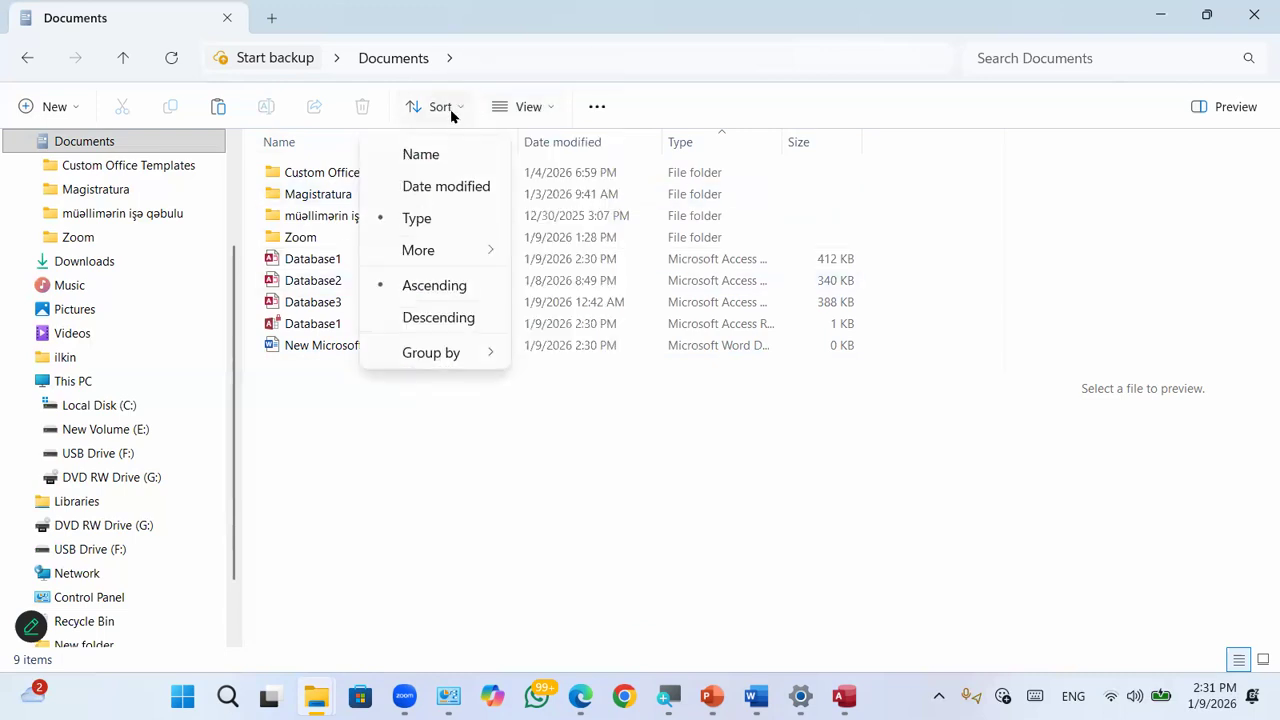
mouse_move(445, 353)
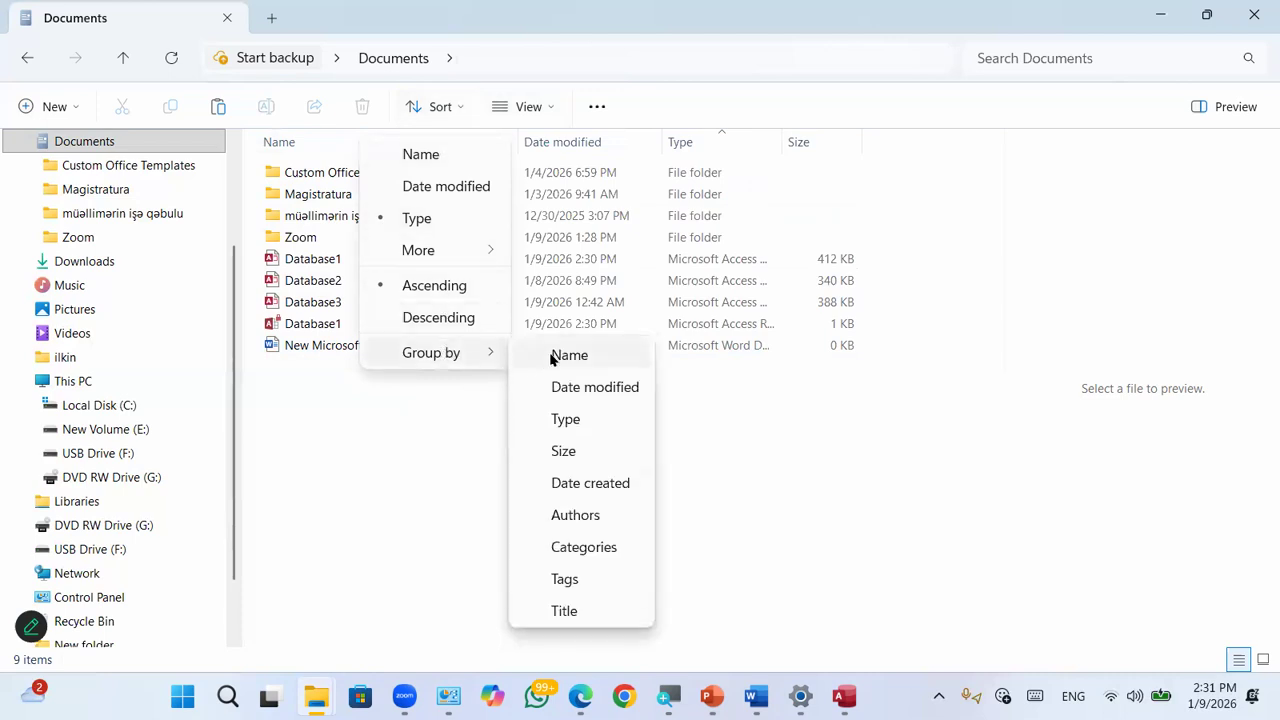
click(562, 357)
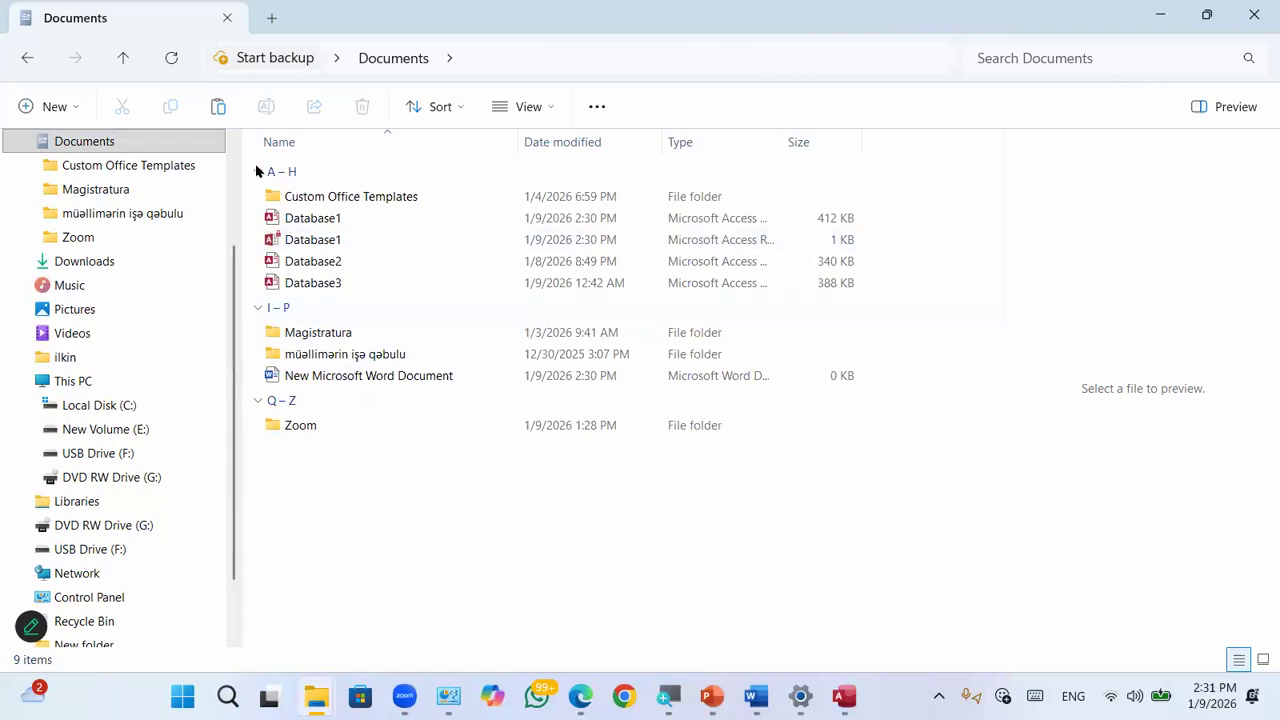
Step: Collapse the A – H, I – P and Q – Z groups, and set the folder's grouping to (None)
click(257, 172)
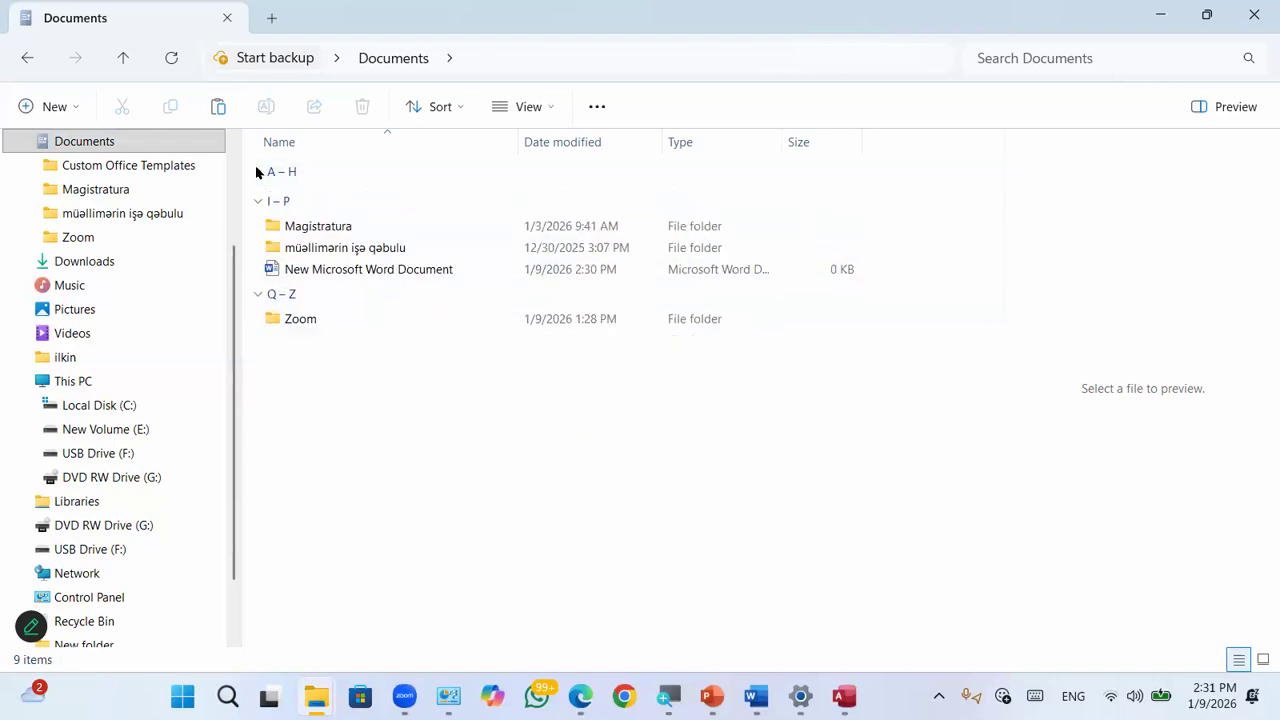
click(259, 198)
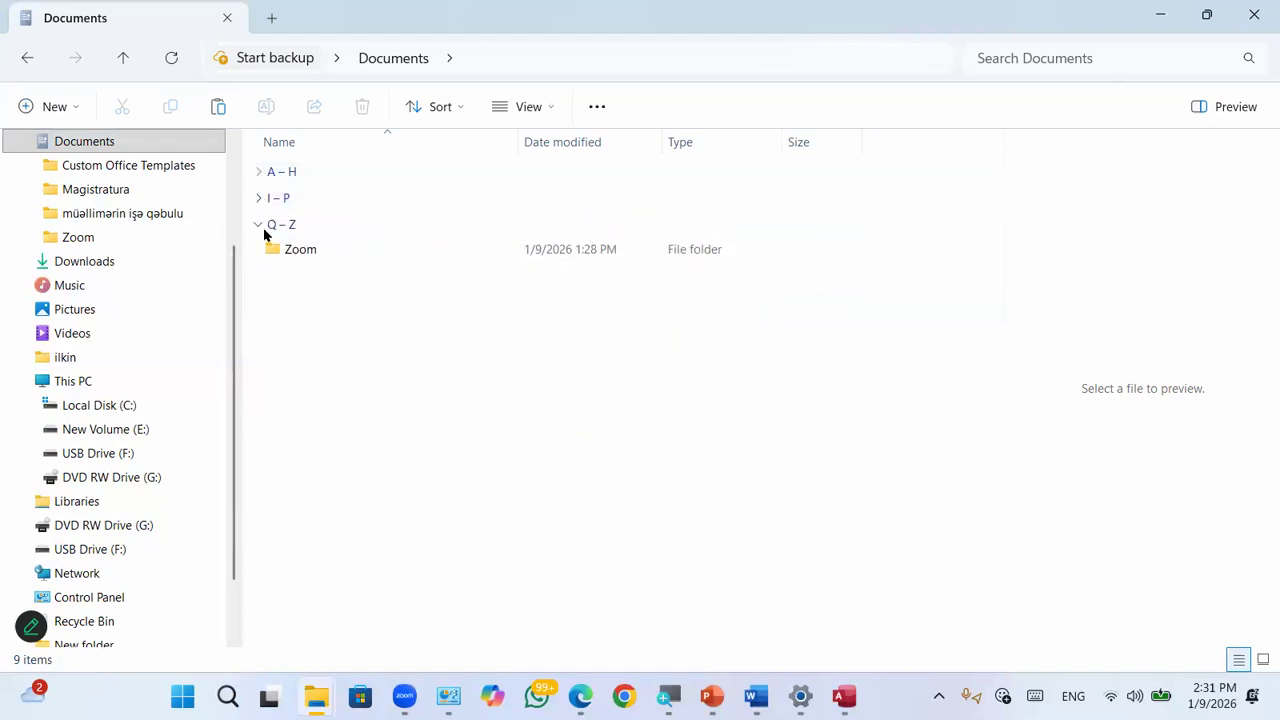
click(257, 225)
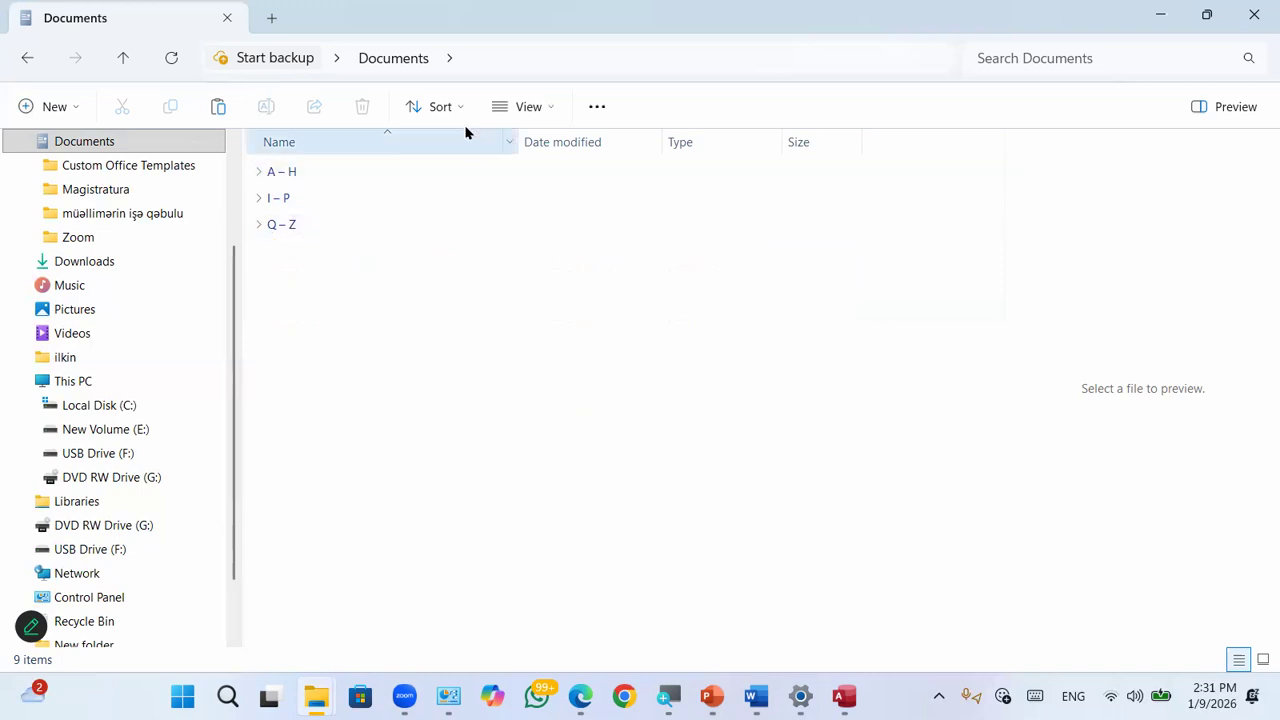
click(440, 106)
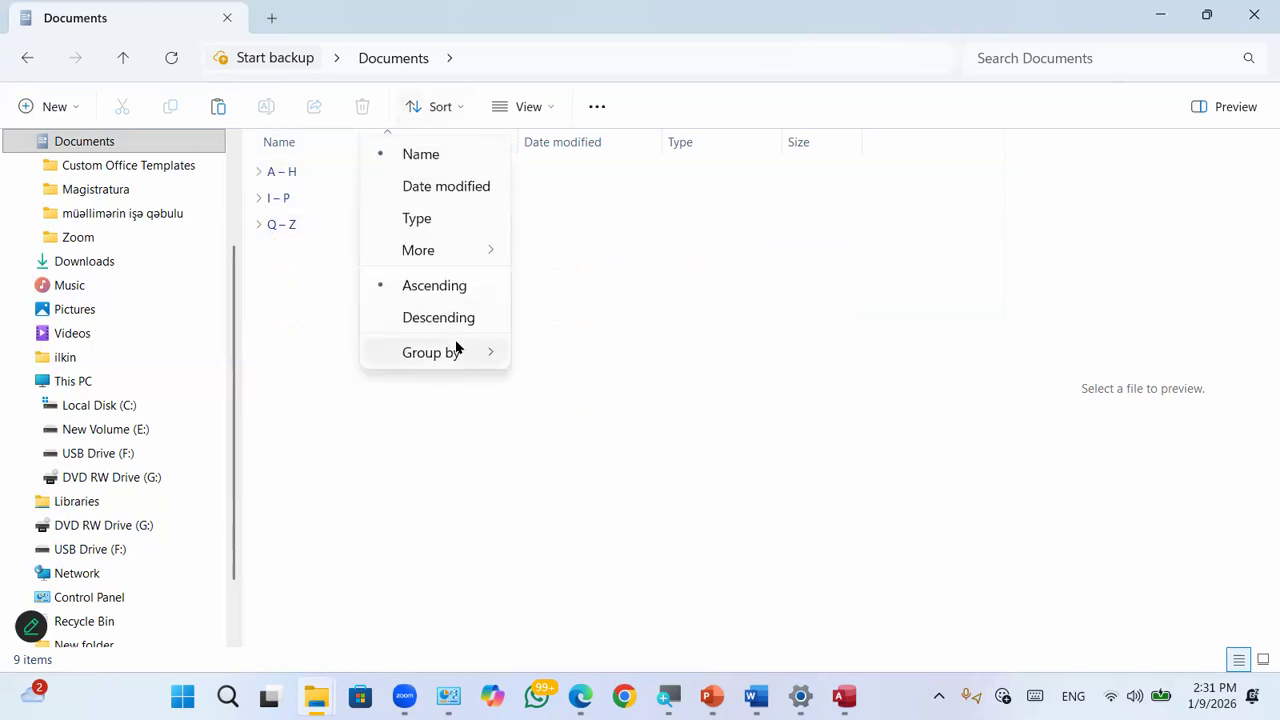
mouse_move(458, 348)
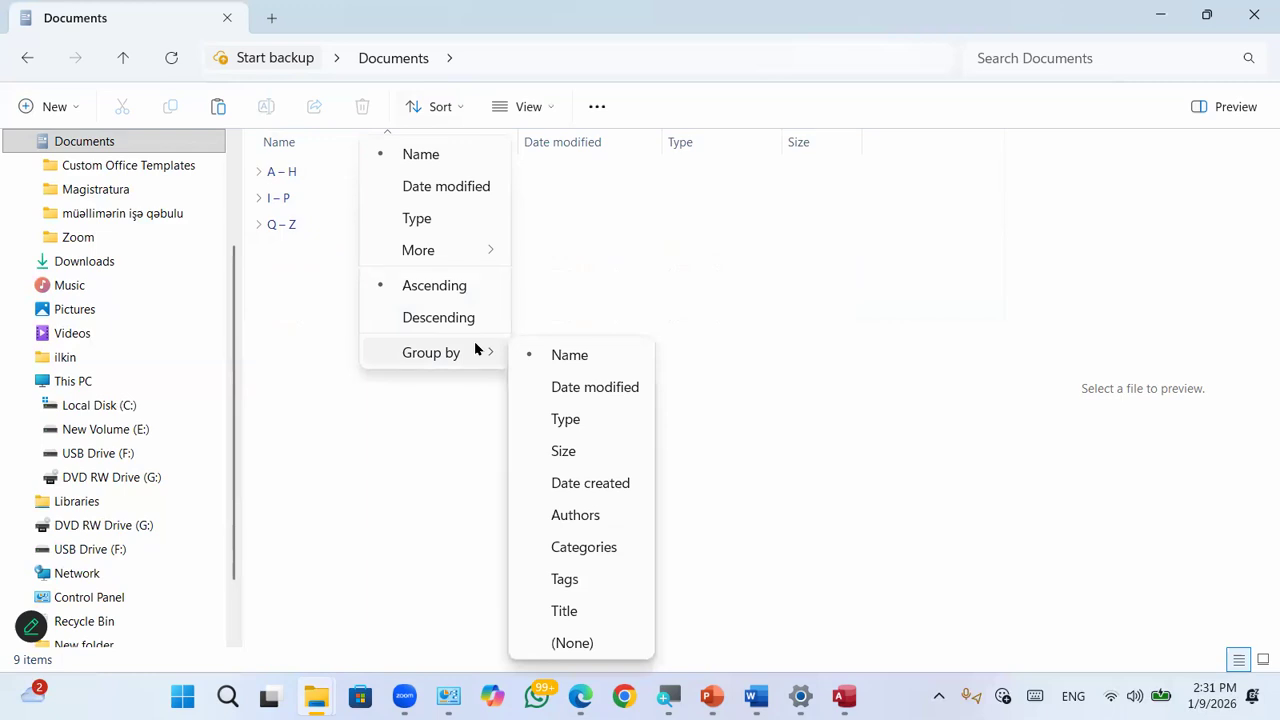
click(575, 643)
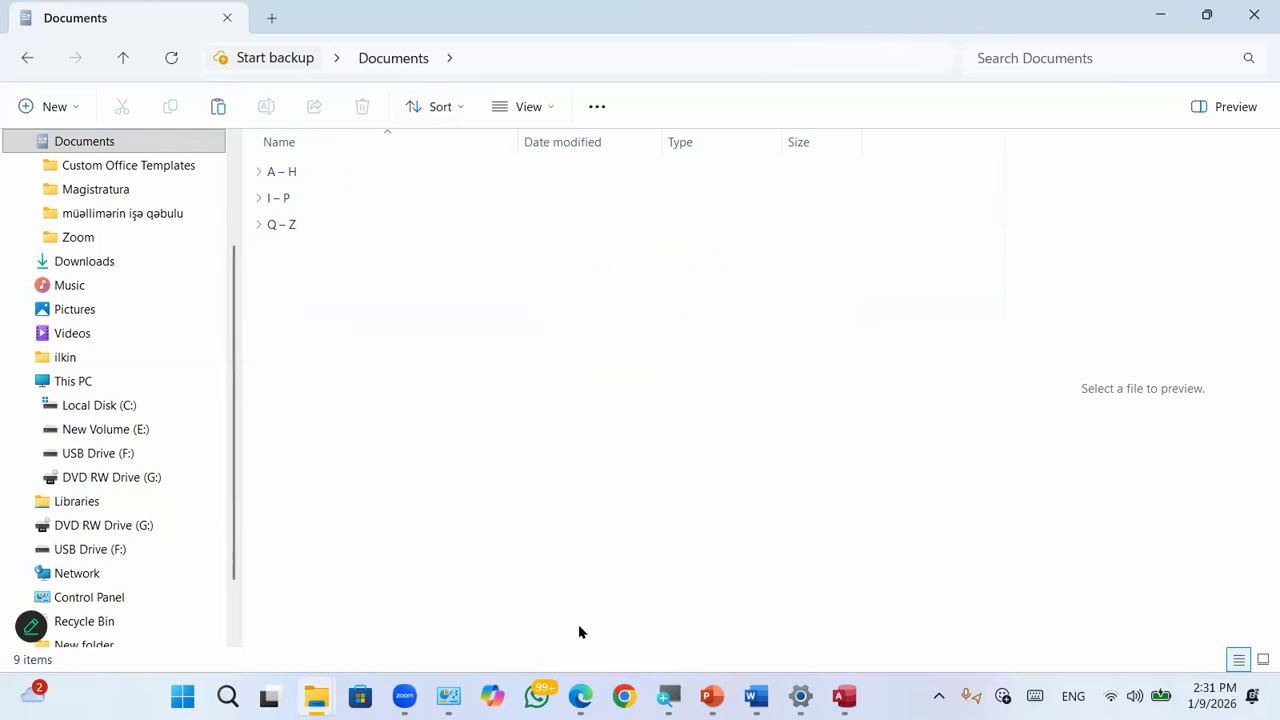
Step: Display Documents as extra large icons, and switch to PowerPoint to show slide 34 on icon sizes before minimizing it
click(530, 106)
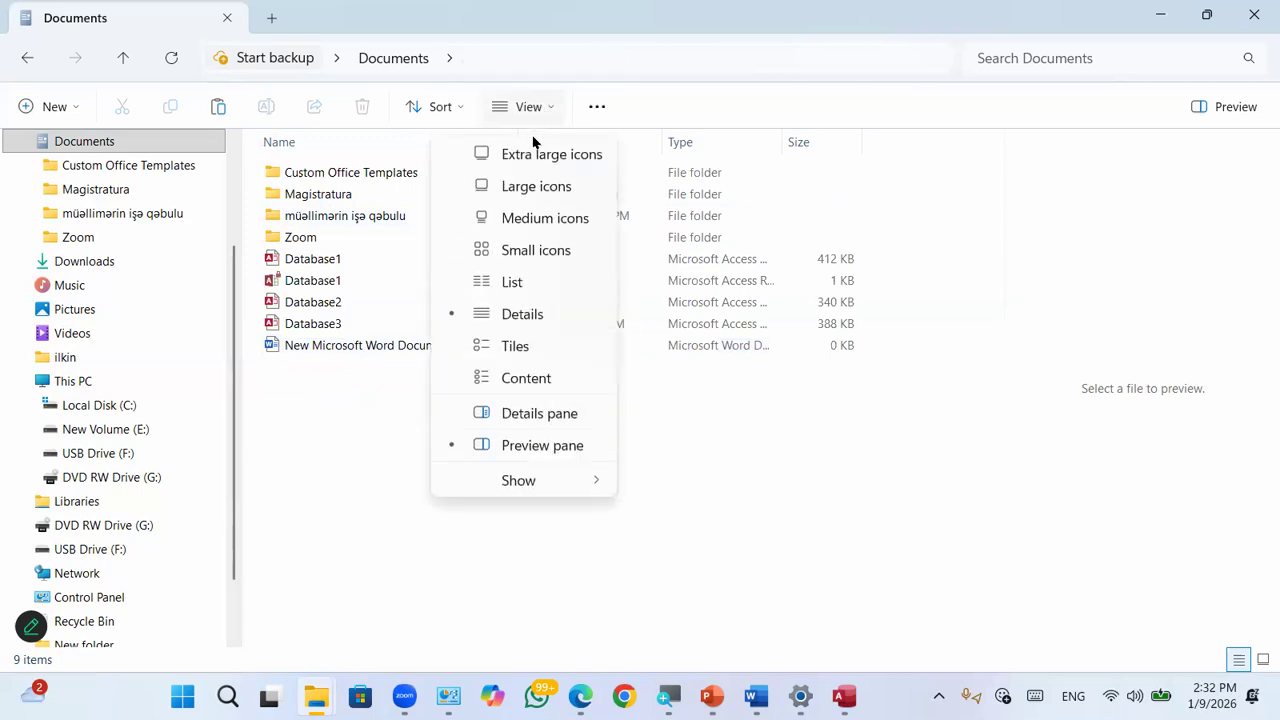
click(534, 154)
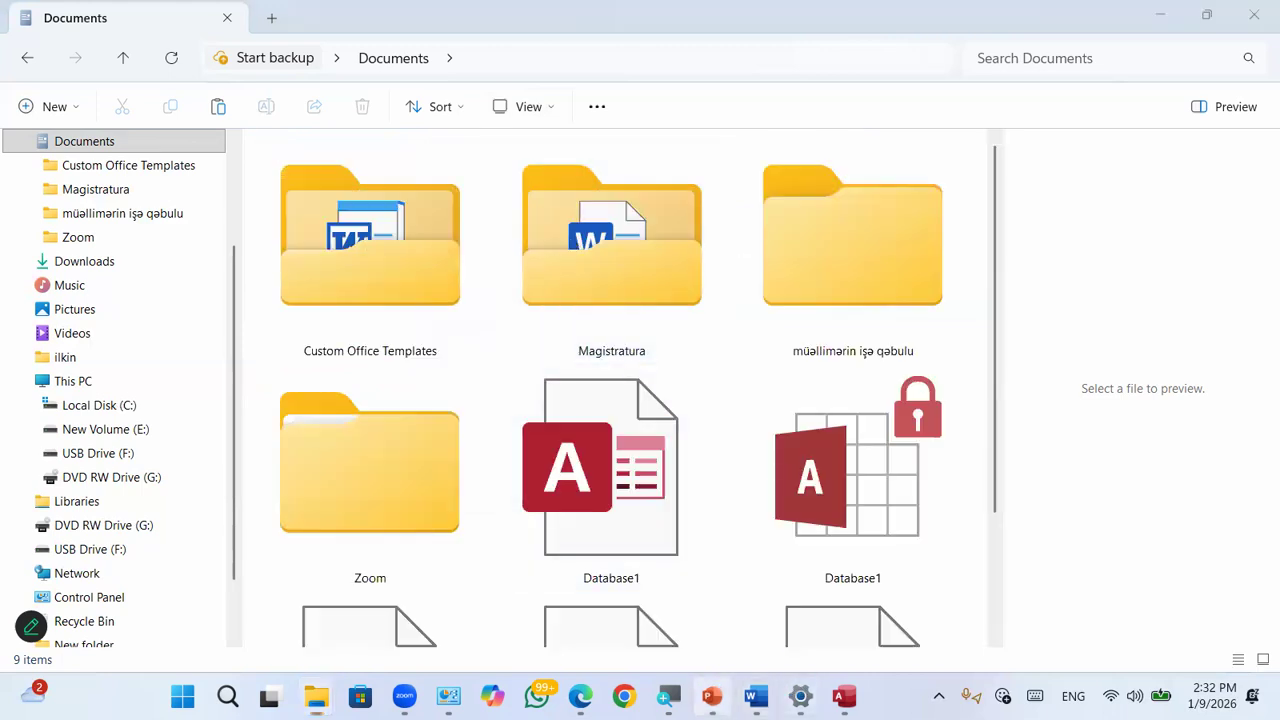
click(712, 696)
click(85, 296)
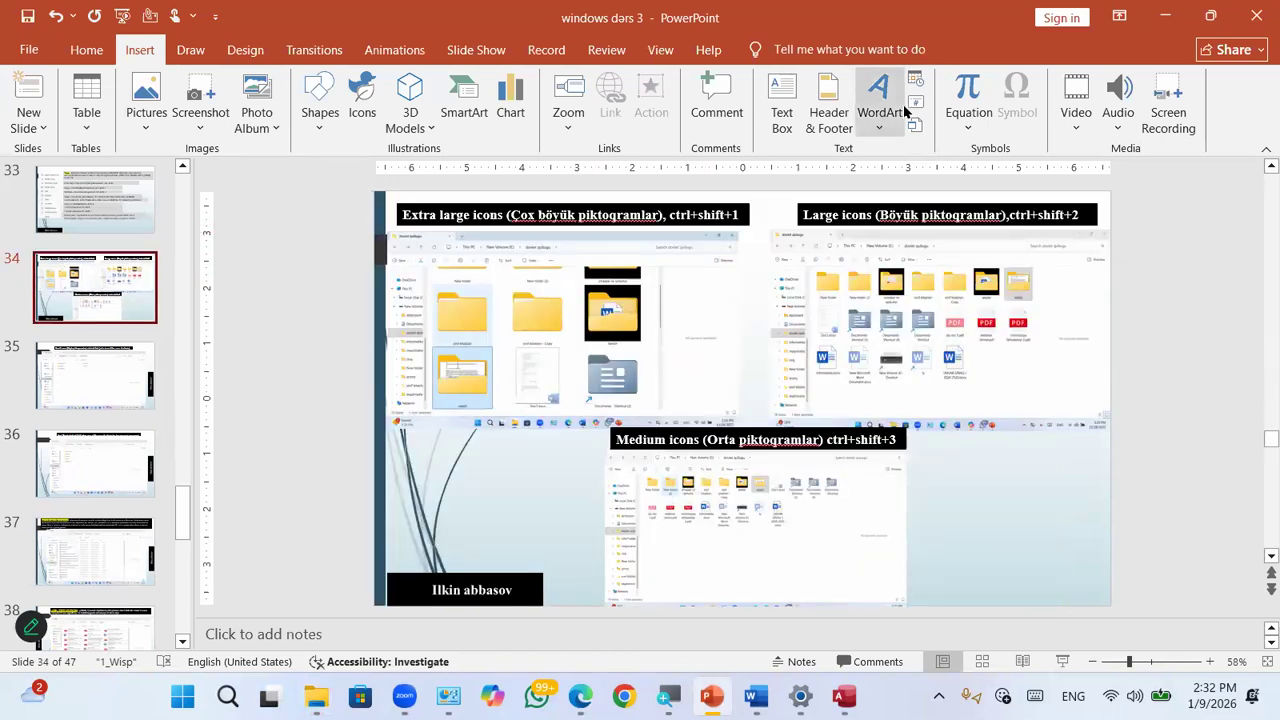
click(1163, 16)
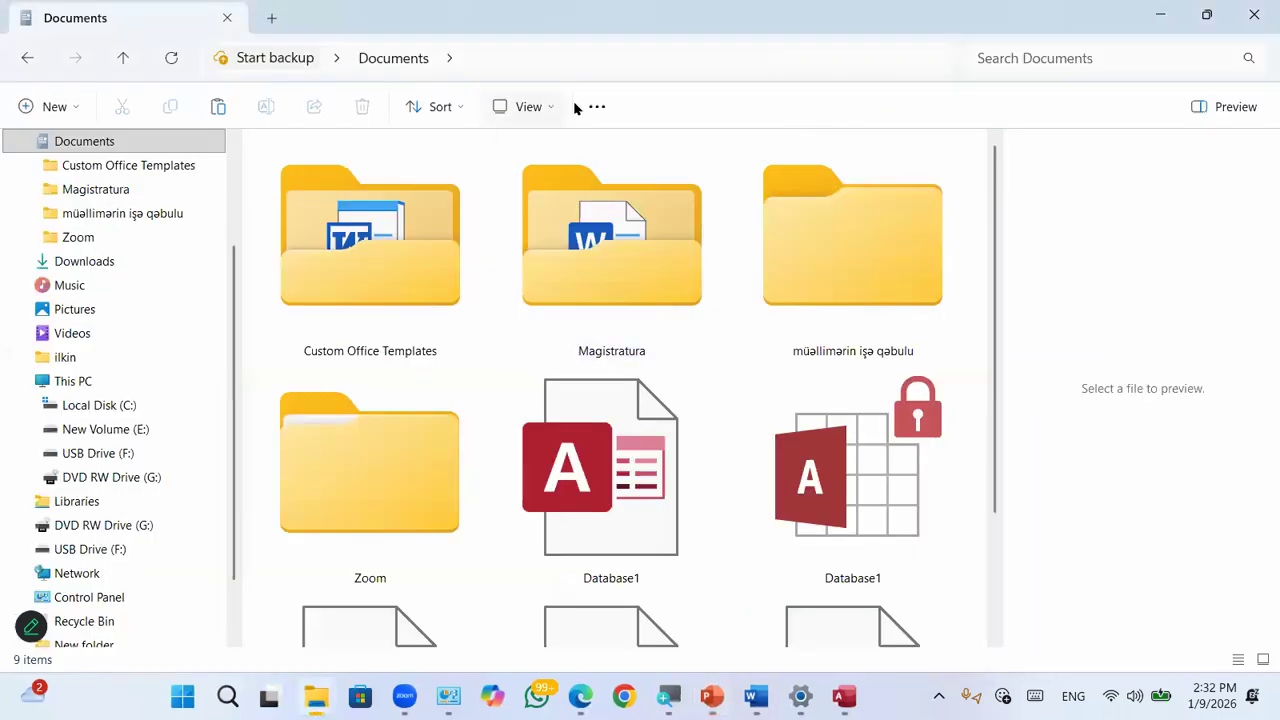
Step: Display Documents as large icons, and briefly switch to PowerPoint to check the large icons shortcut on slide 34
click(546, 106)
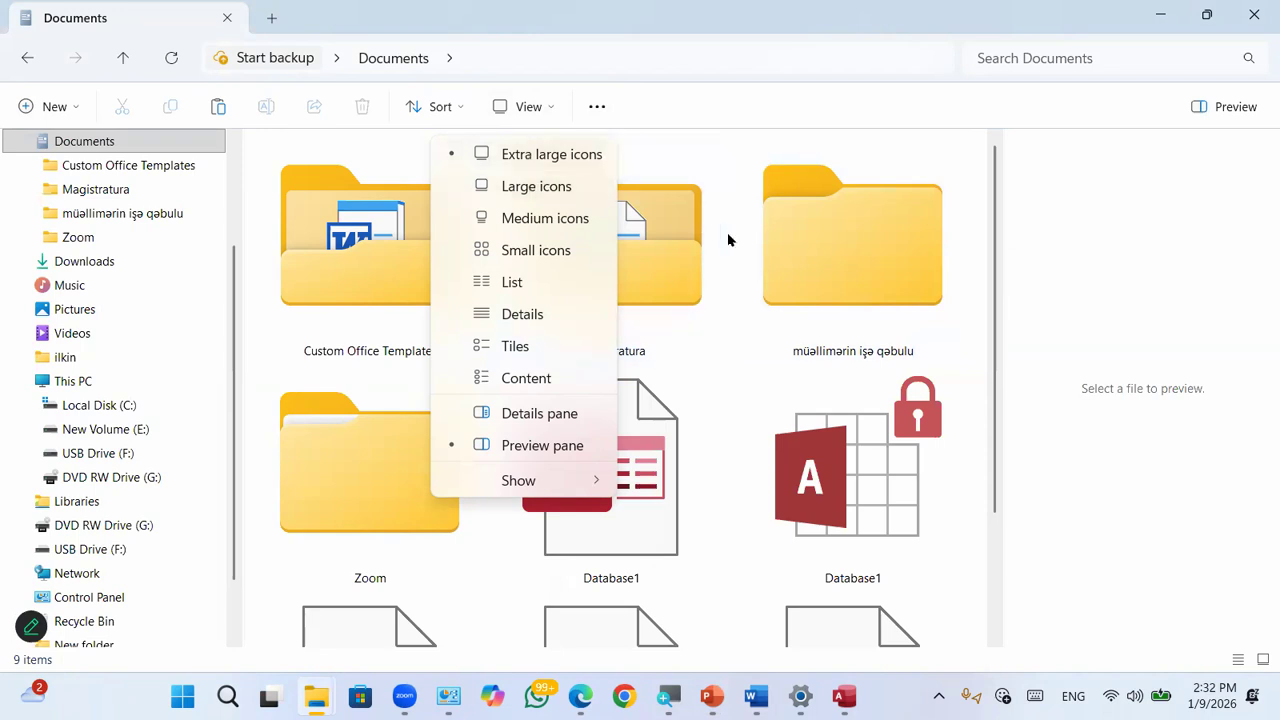
scroll(720, 380, down, 1)
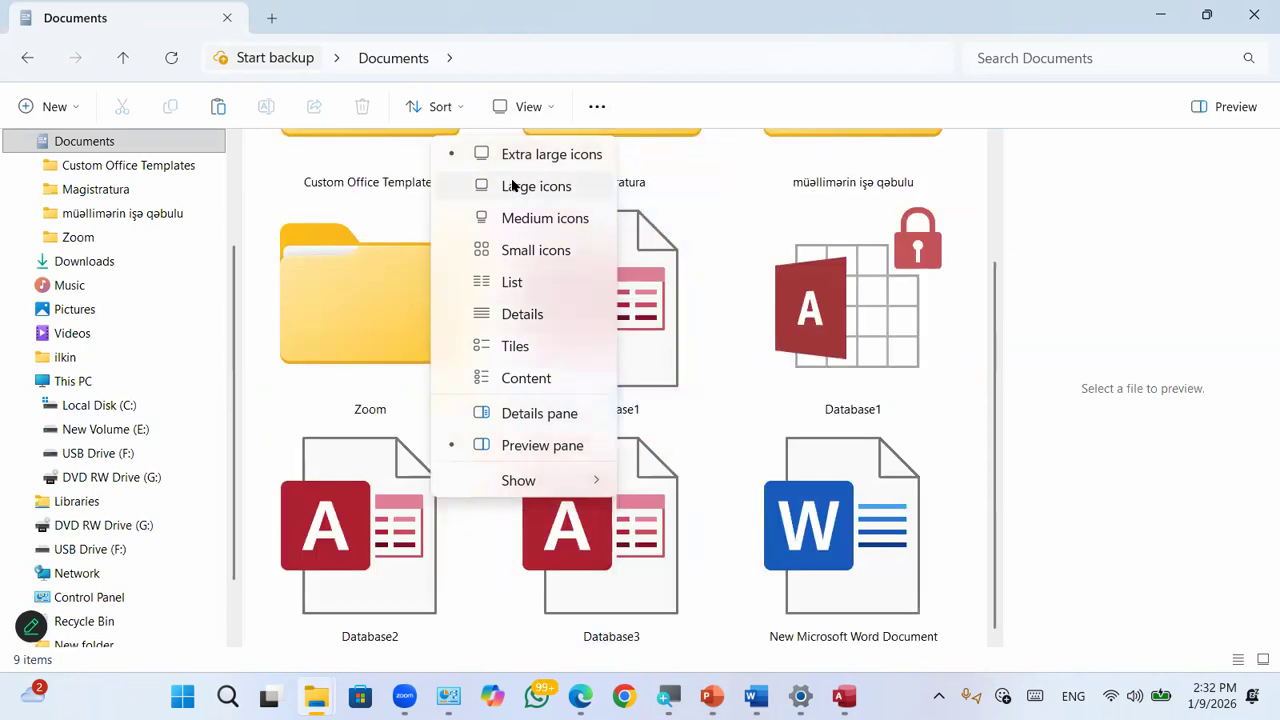
click(512, 186)
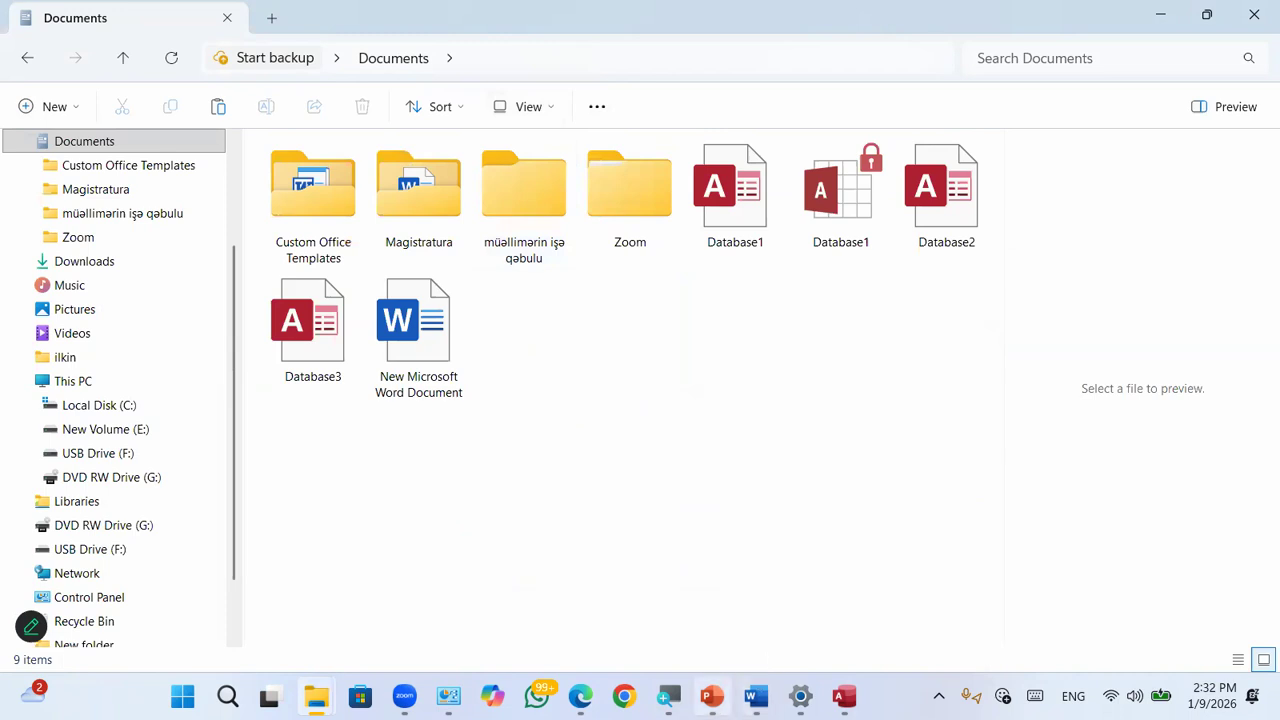
click(738, 606)
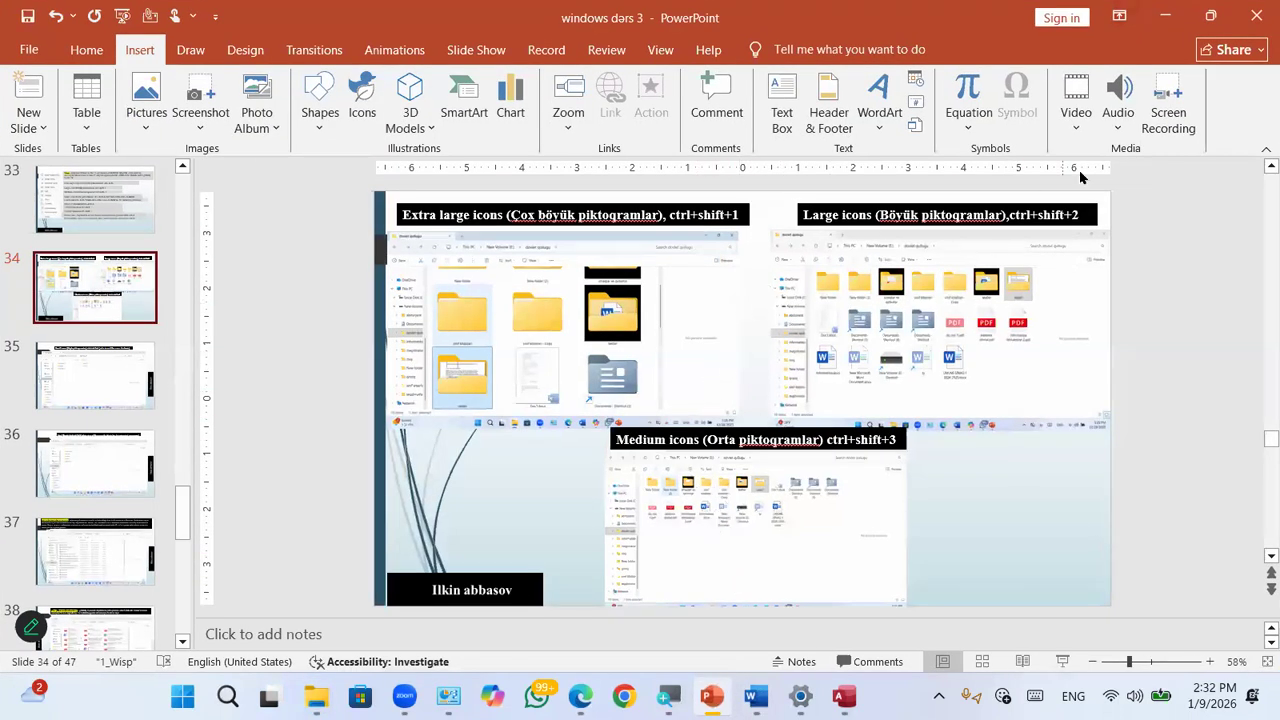
click(1165, 16)
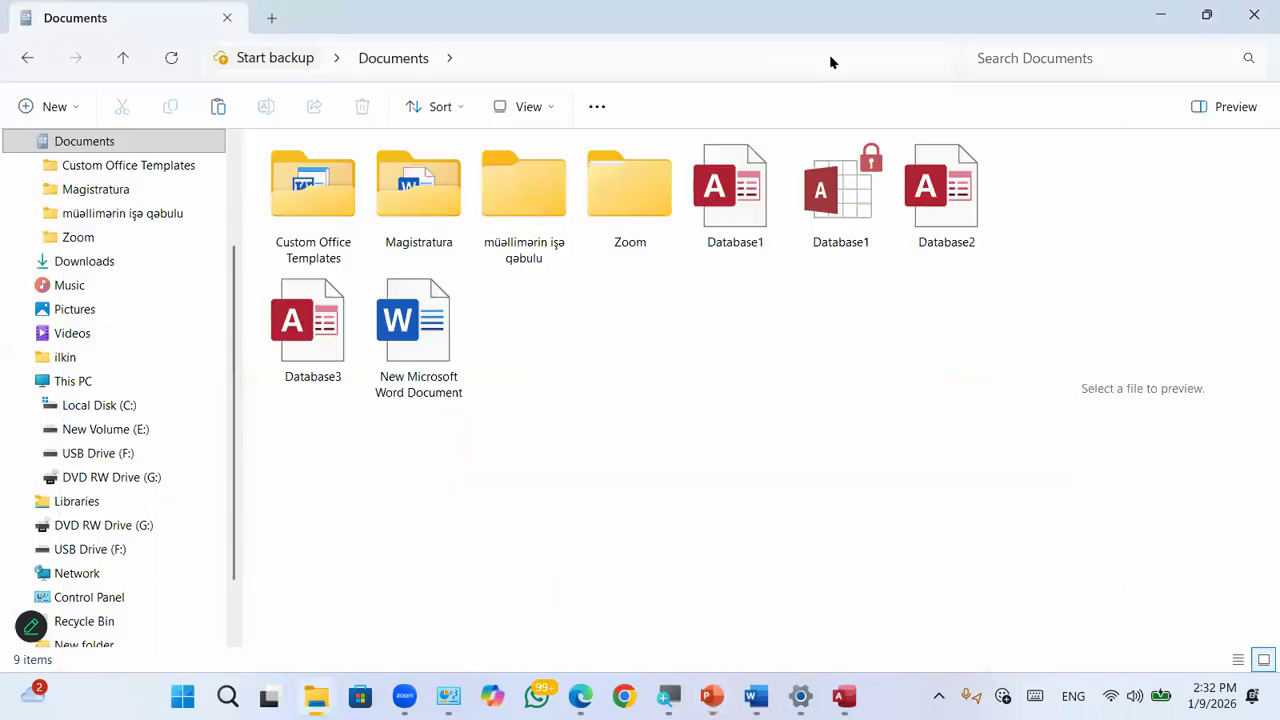
Step: Display Documents as medium icons, and briefly switch to PowerPoint to check the medium icons shortcut on slide 34
click(547, 114)
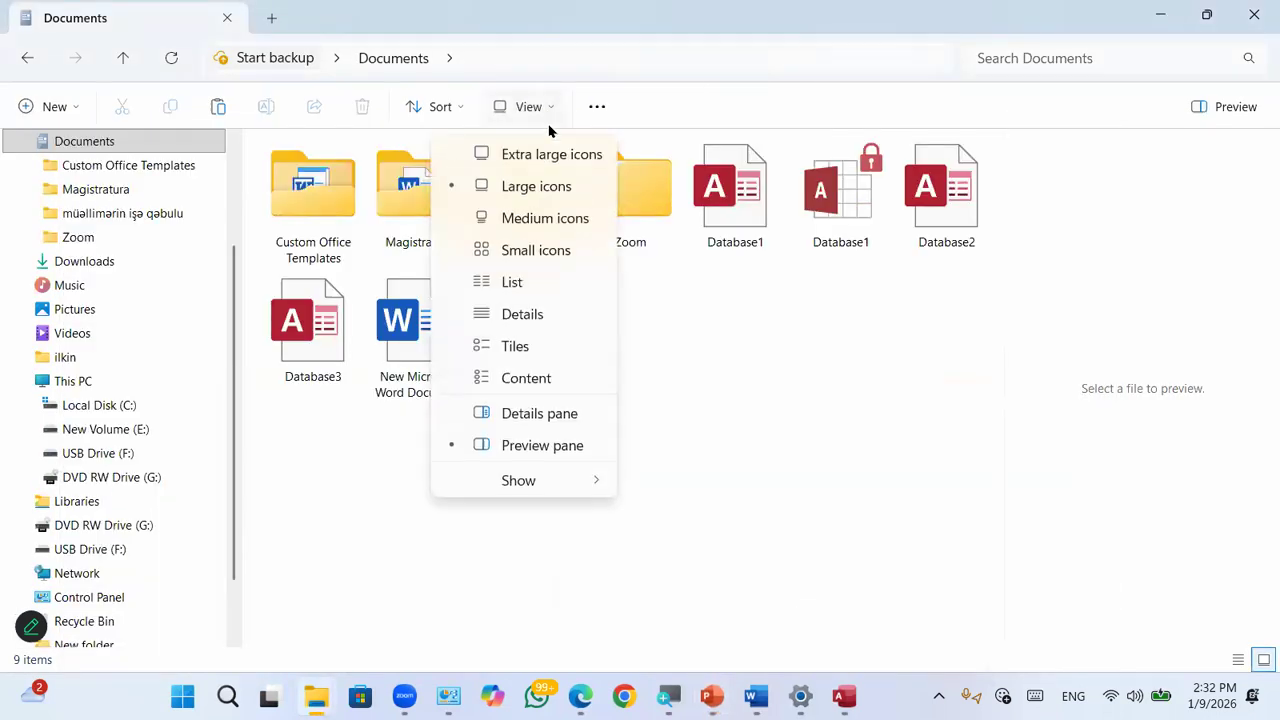
click(565, 218)
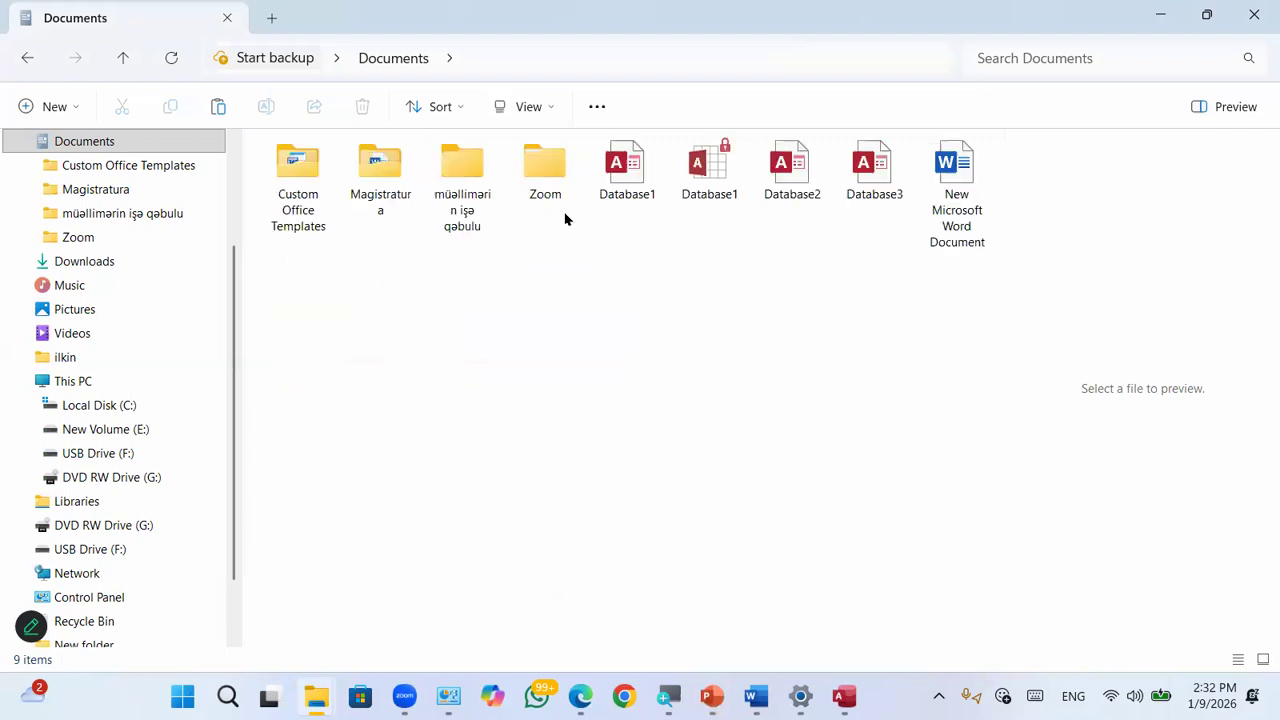
click(553, 106)
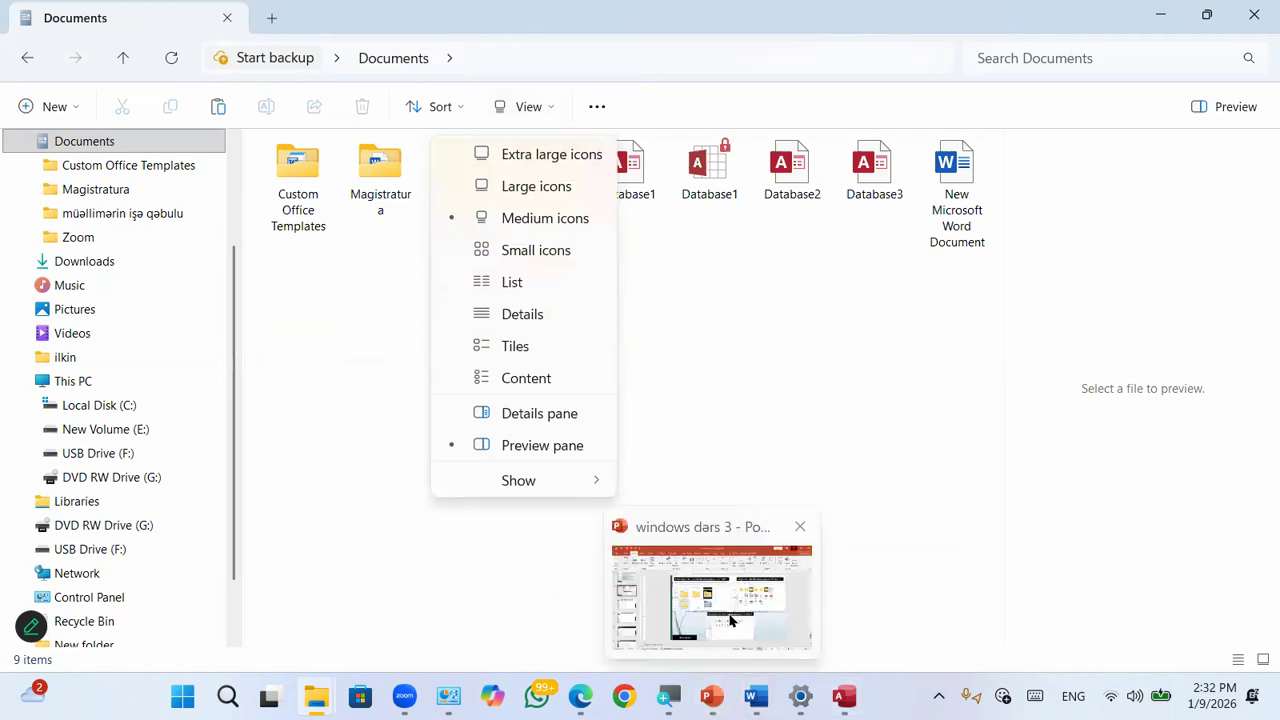
click(708, 545)
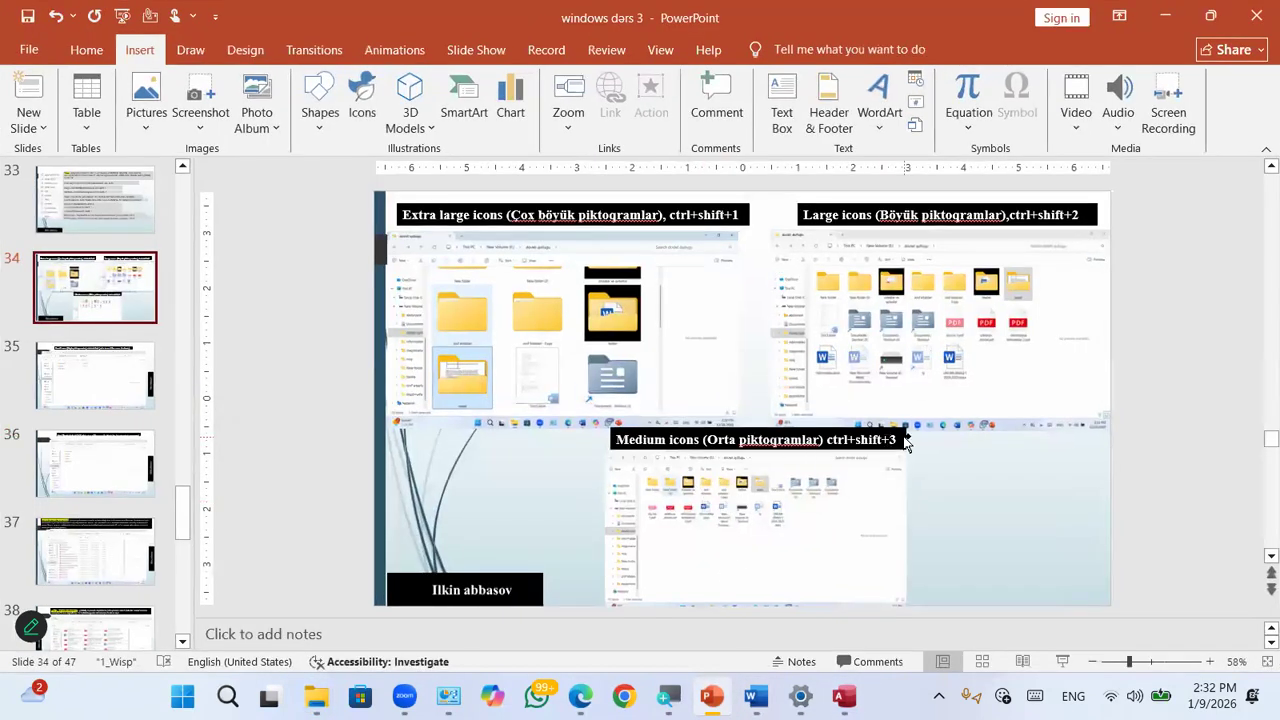
click(1161, 24)
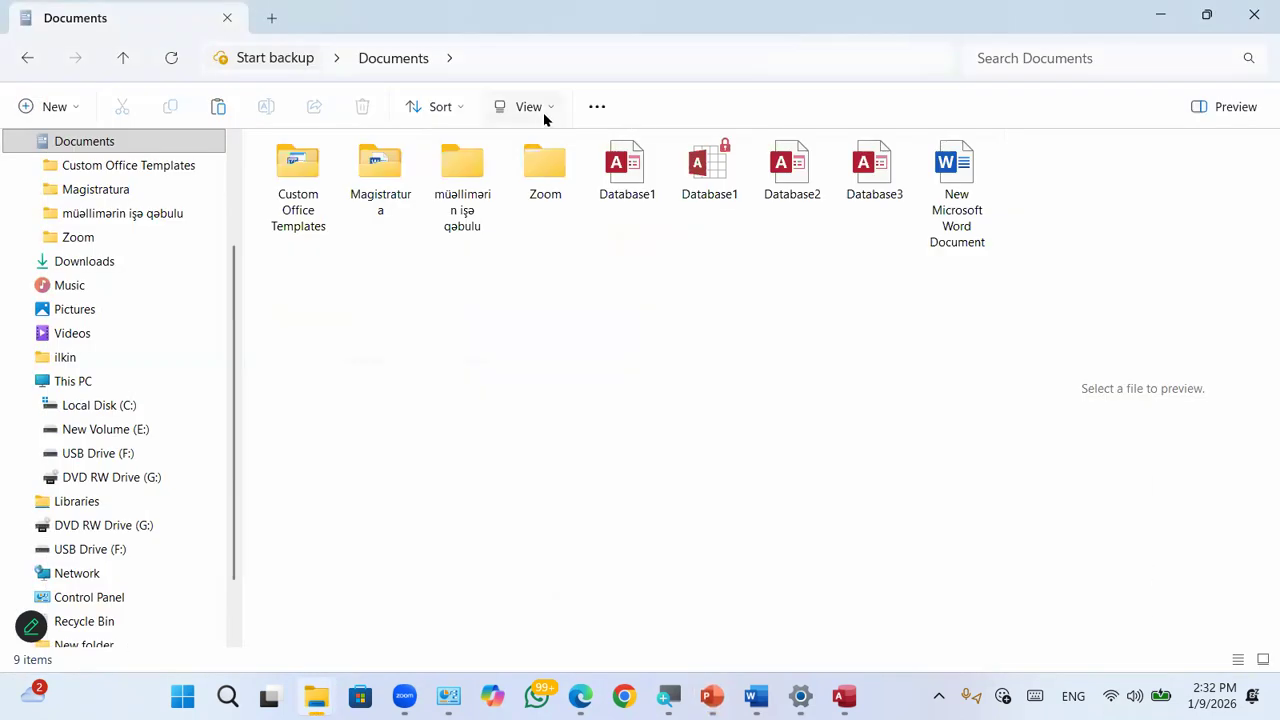
Step: Display the Documents folder as small icons, and change its layout to List
click(550, 109)
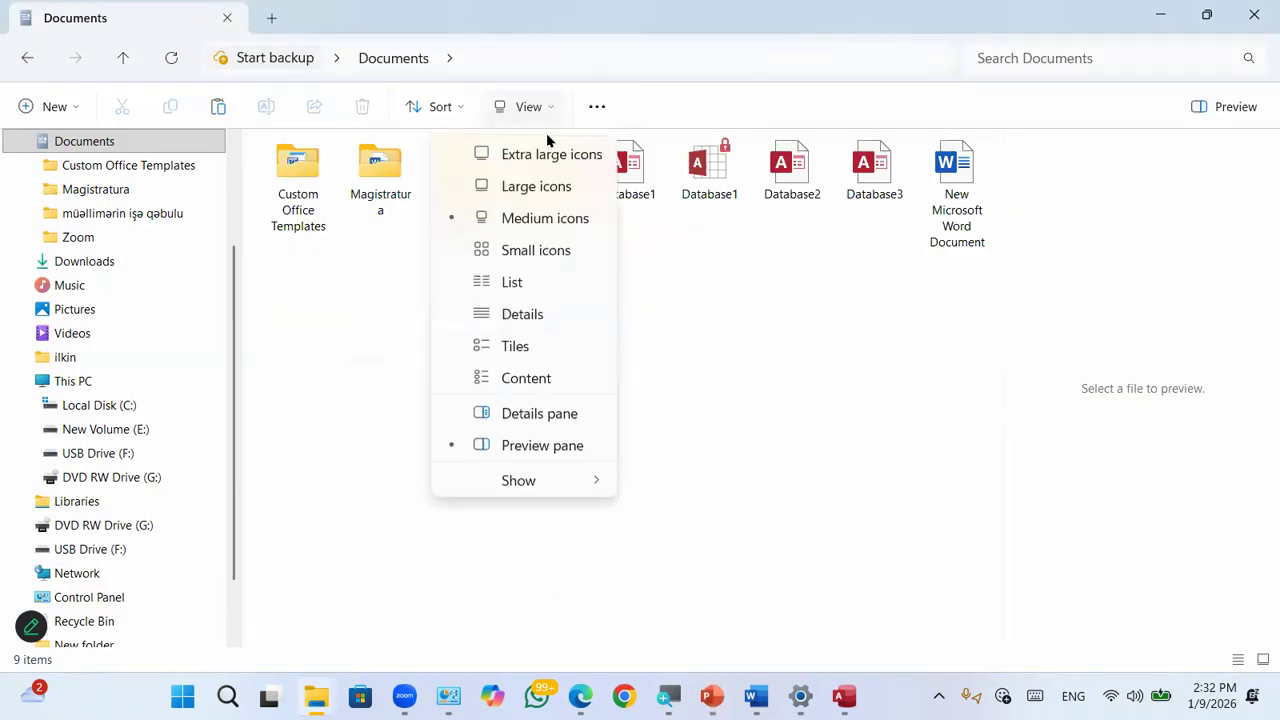
click(540, 249)
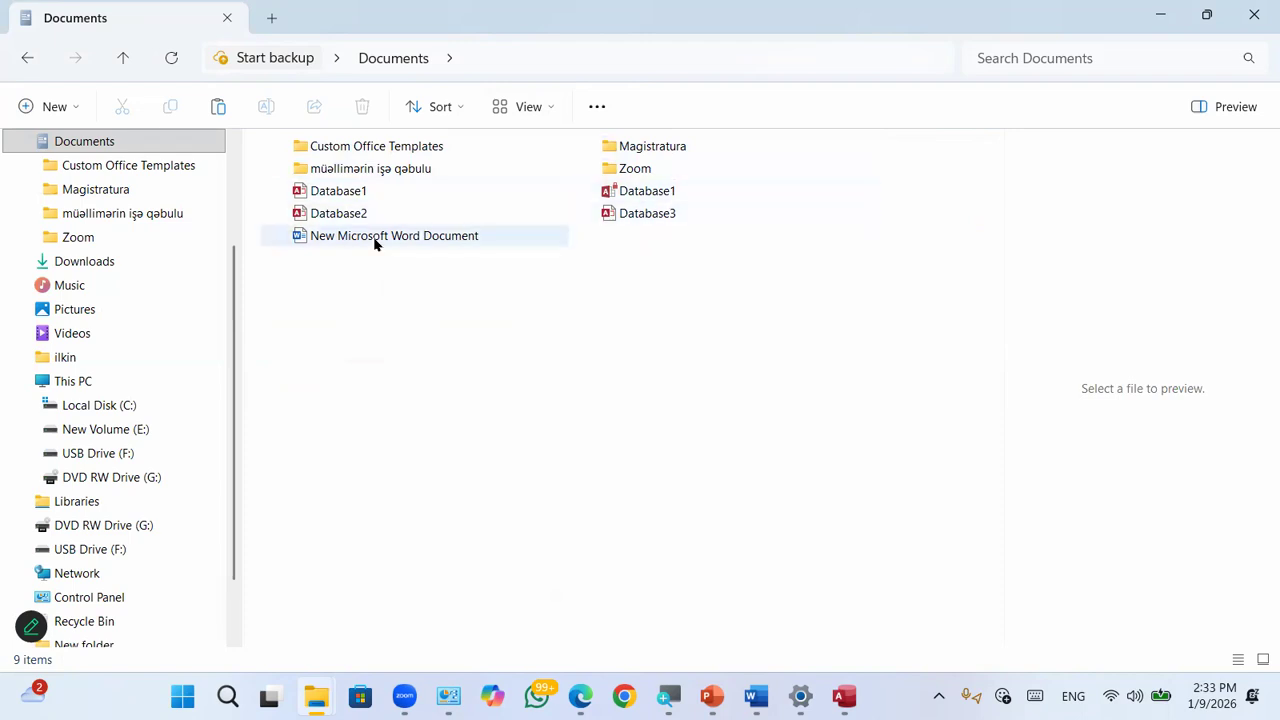
click(548, 110)
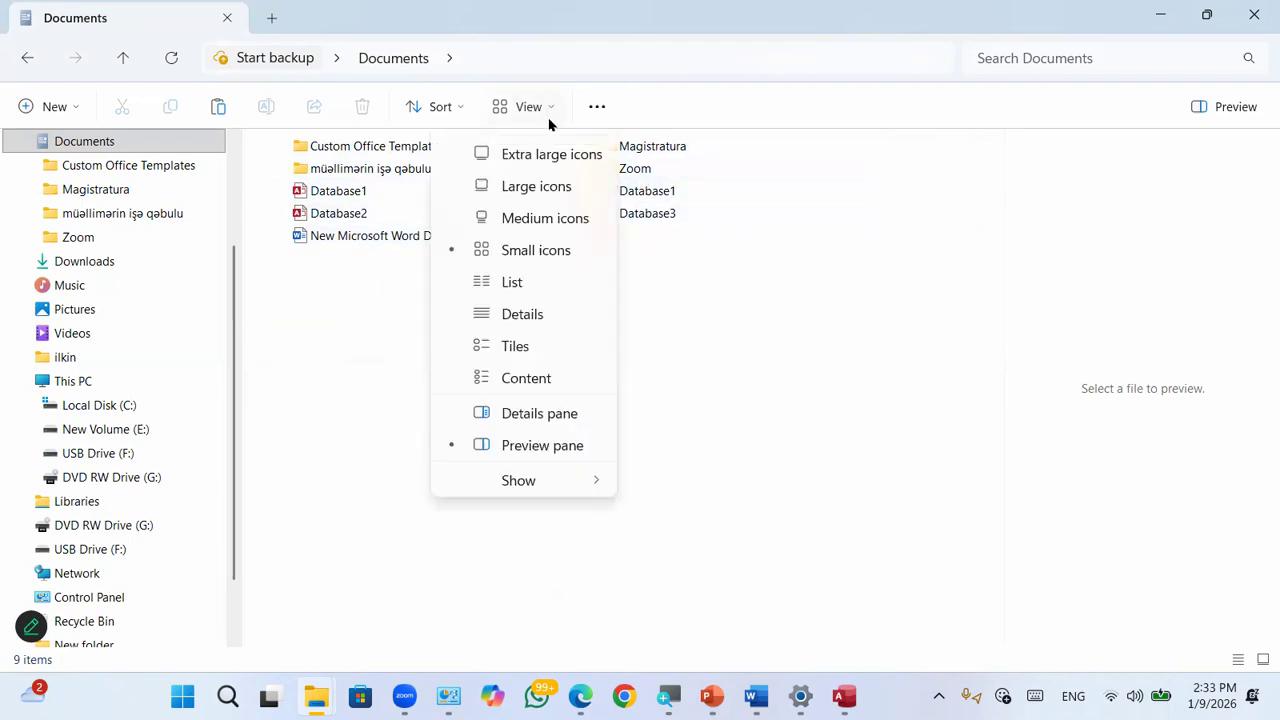
click(518, 282)
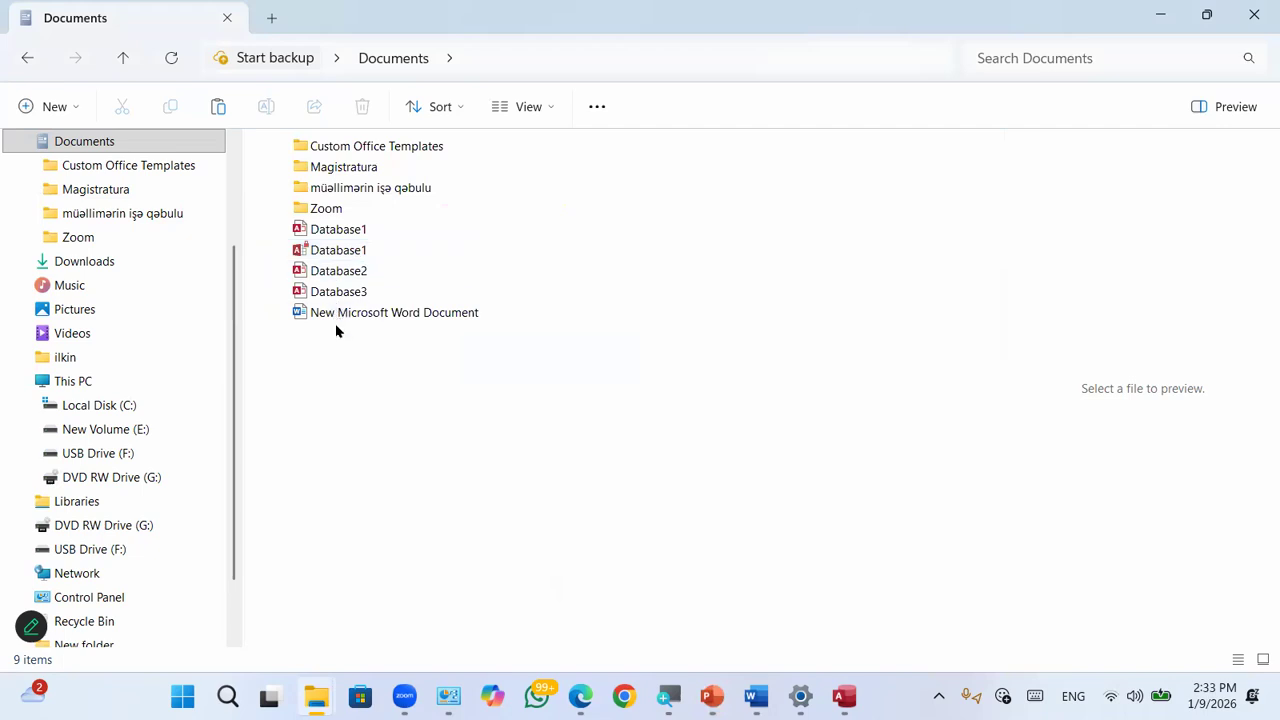
Step: Display Documents in the Details layout, and switch to PowerPoint to compare slides 35 to 37 before minimizing it
click(550, 107)
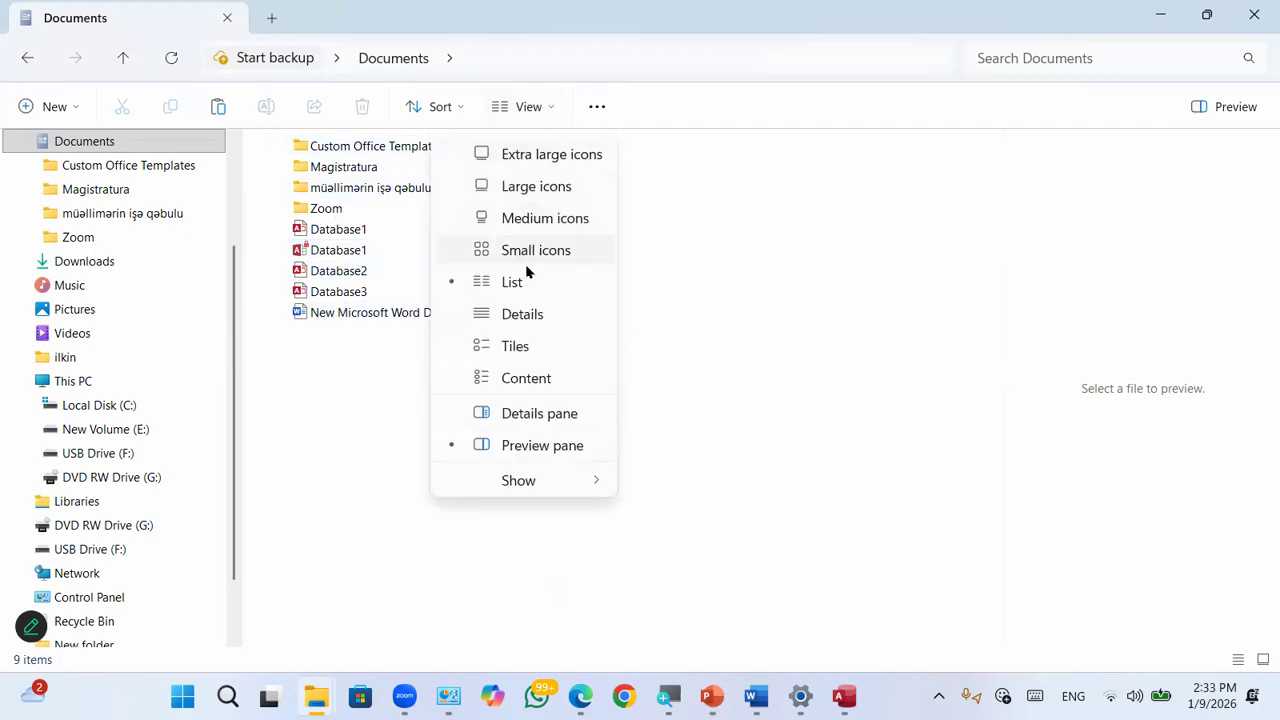
click(522, 314)
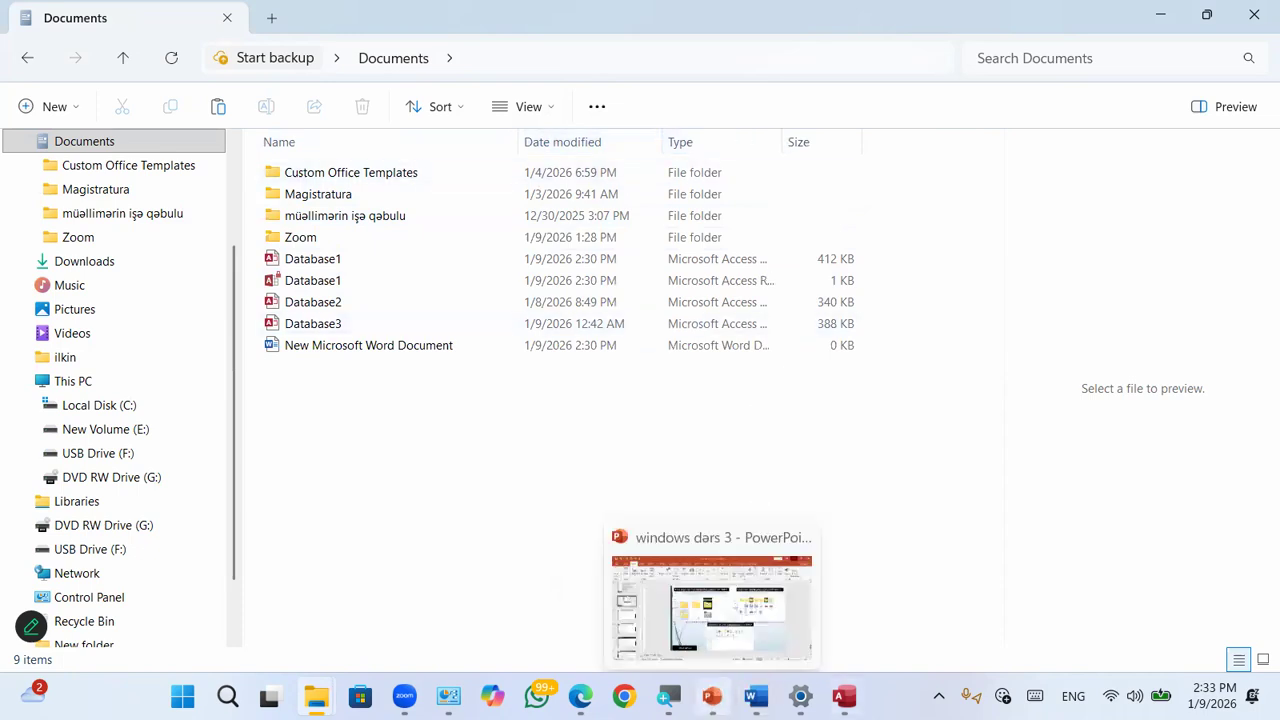
click(712, 696)
click(102, 492)
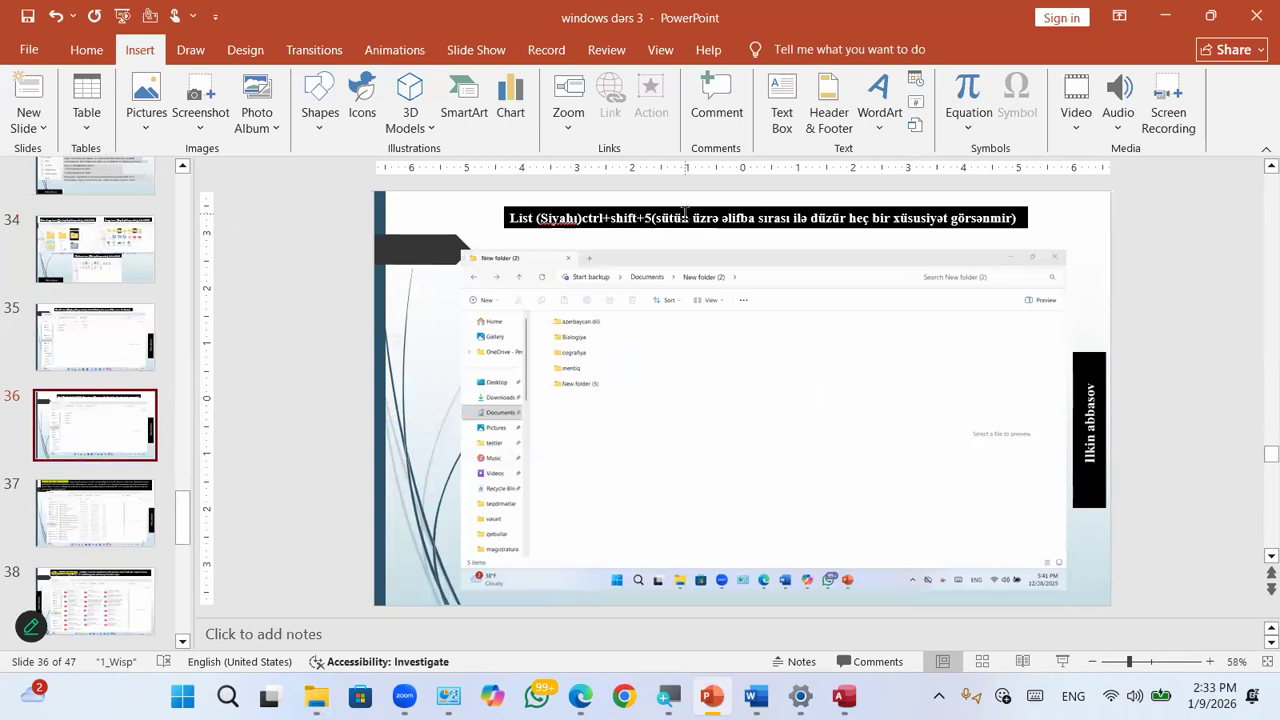
click(105, 368)
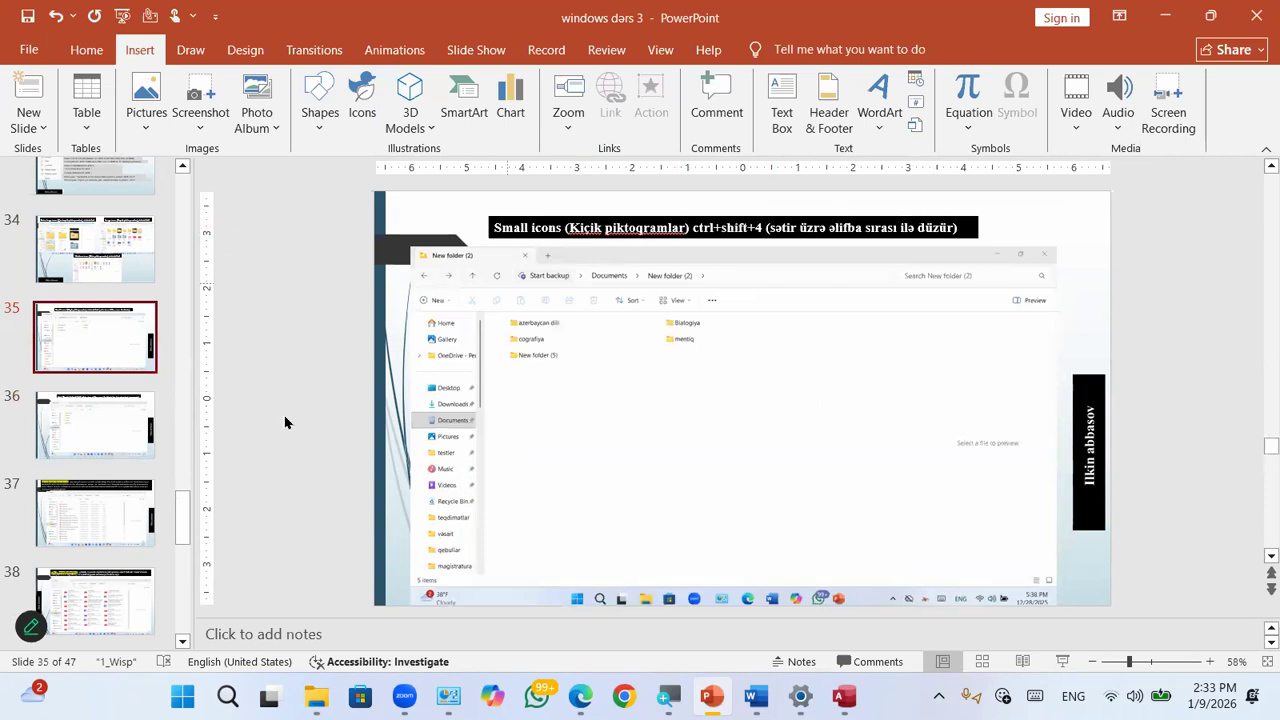
click(112, 512)
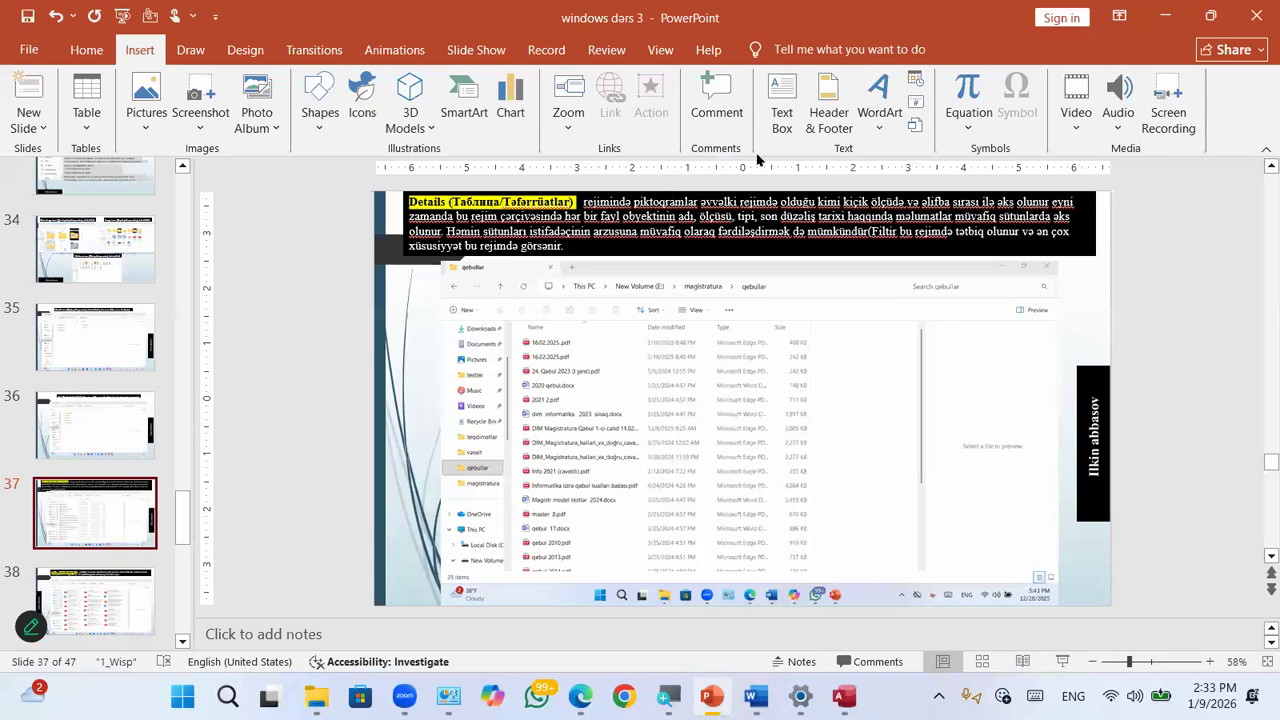
click(1168, 15)
click(534, 117)
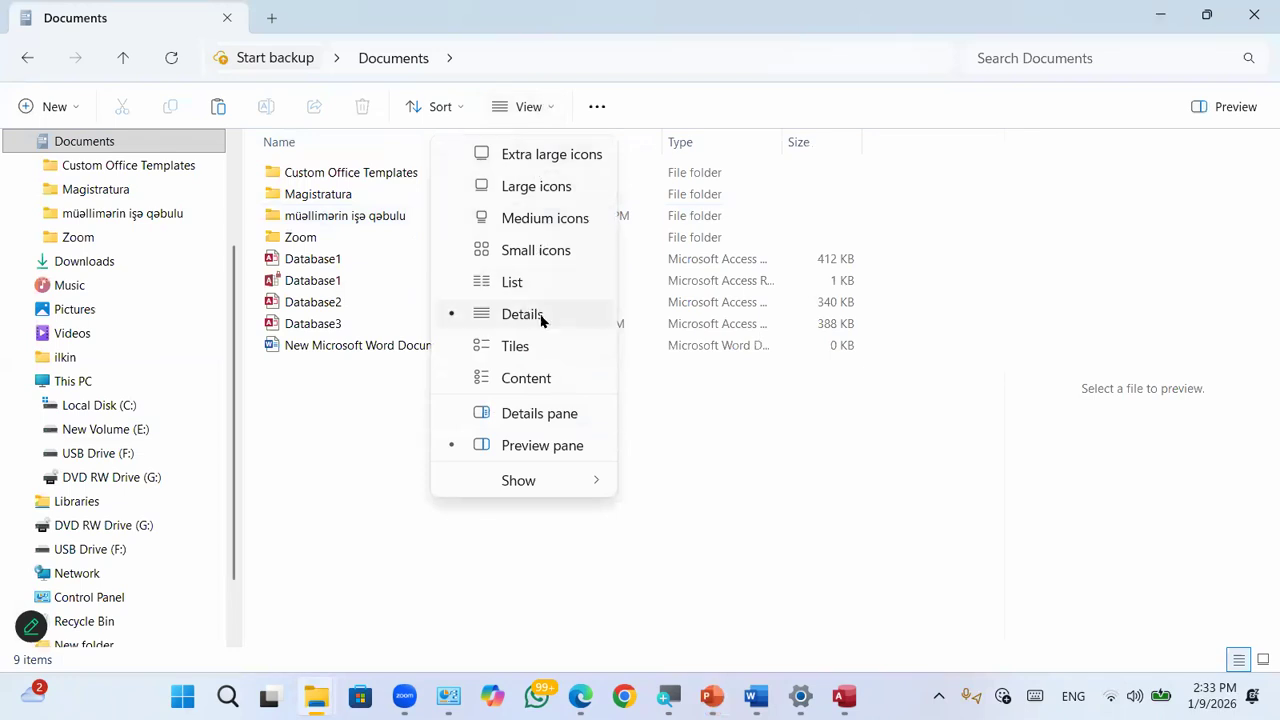
click(541, 316)
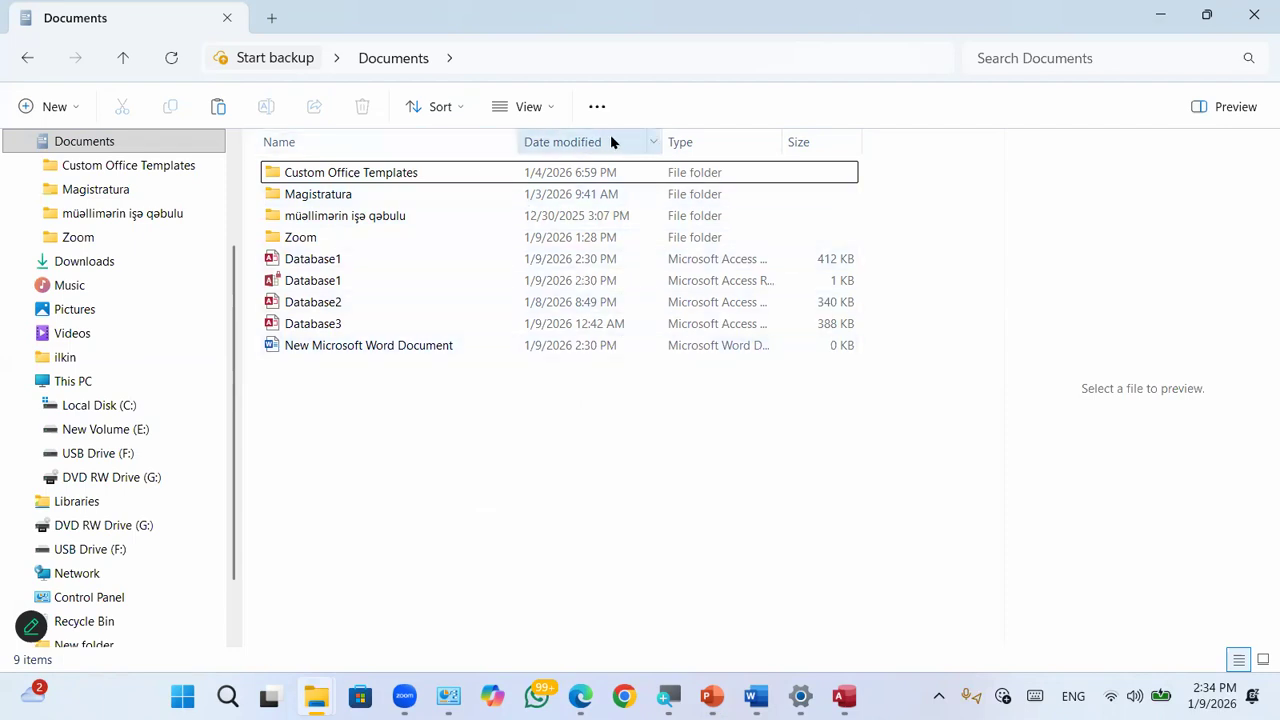
Step: Filter the Documents items by name to A – H, change the filter to I – P, and clear it
click(510, 145)
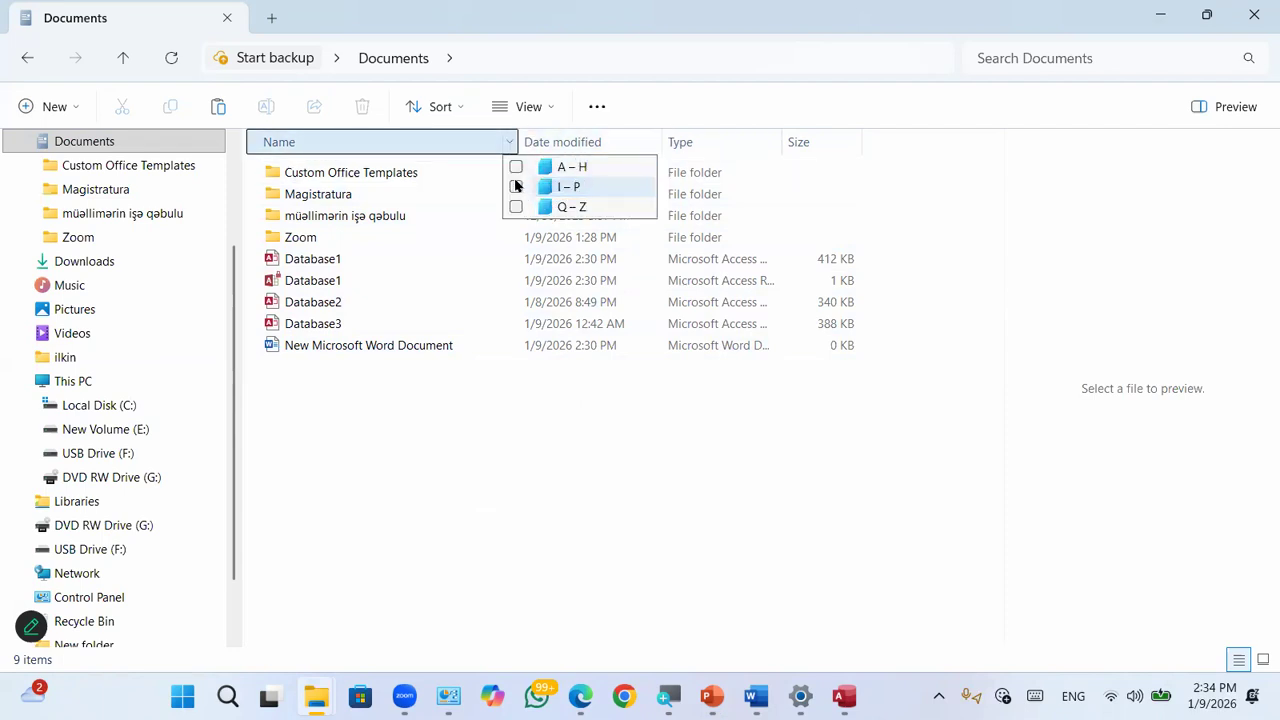
click(515, 167)
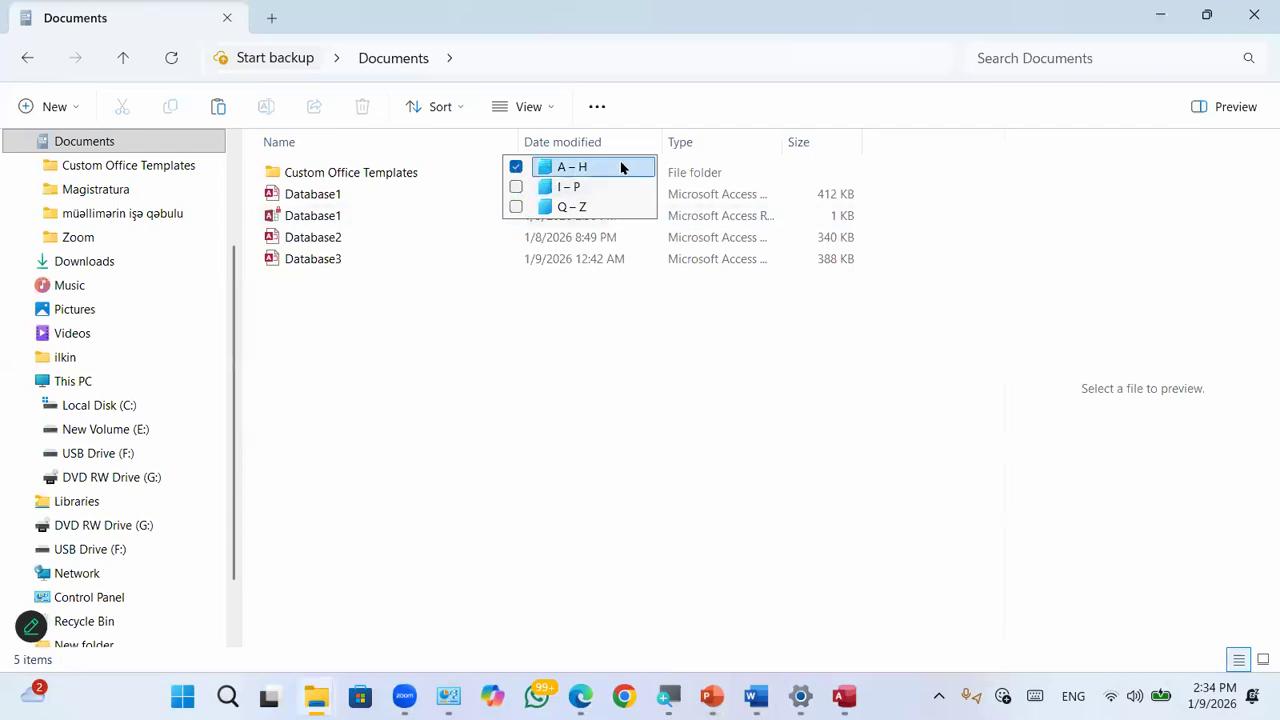
click(515, 187)
click(516, 168)
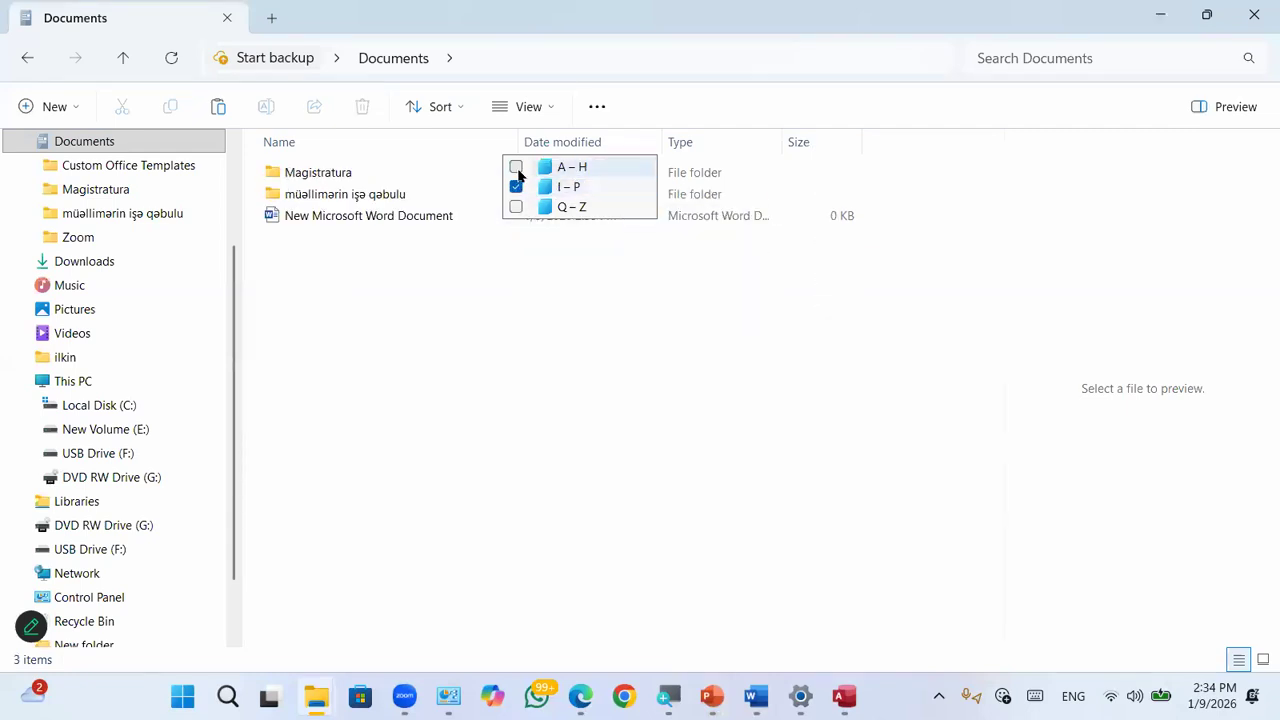
click(516, 188)
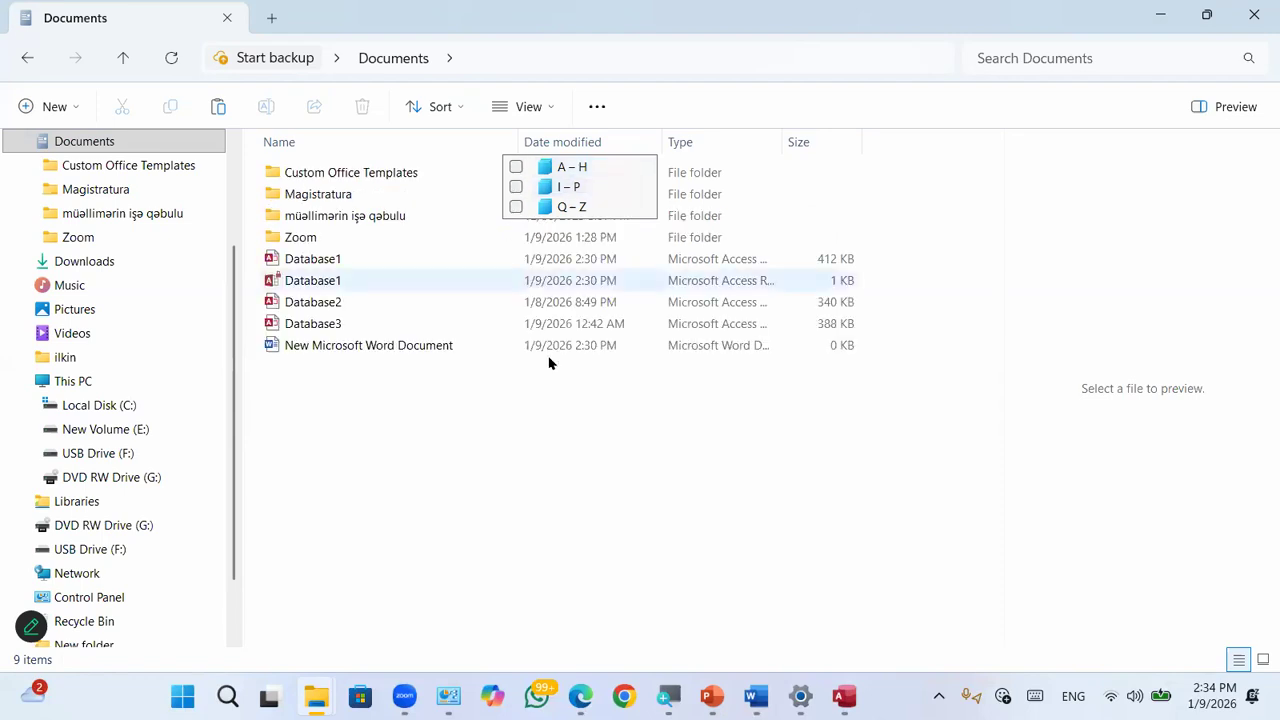
click(585, 393)
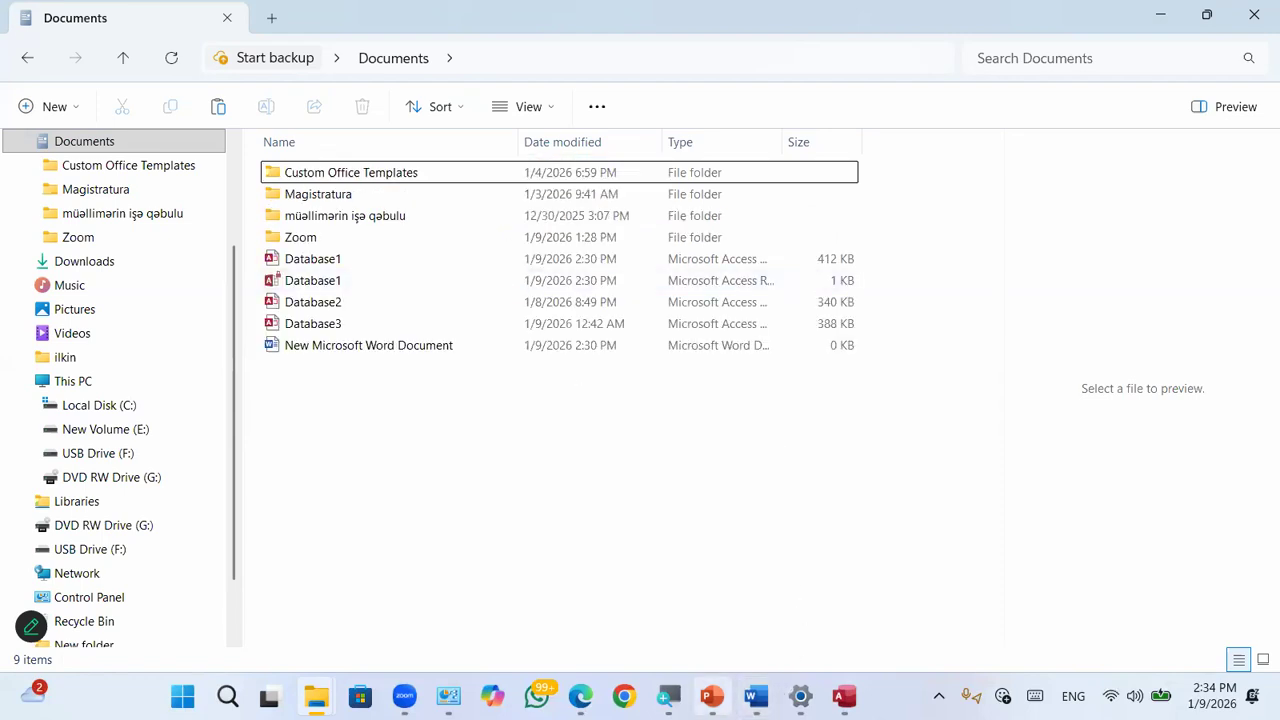
Step: Switch to PowerPoint to check the Details layout shortcut on slide 33, and minimize it
mouse_move(712, 696)
click(702, 630)
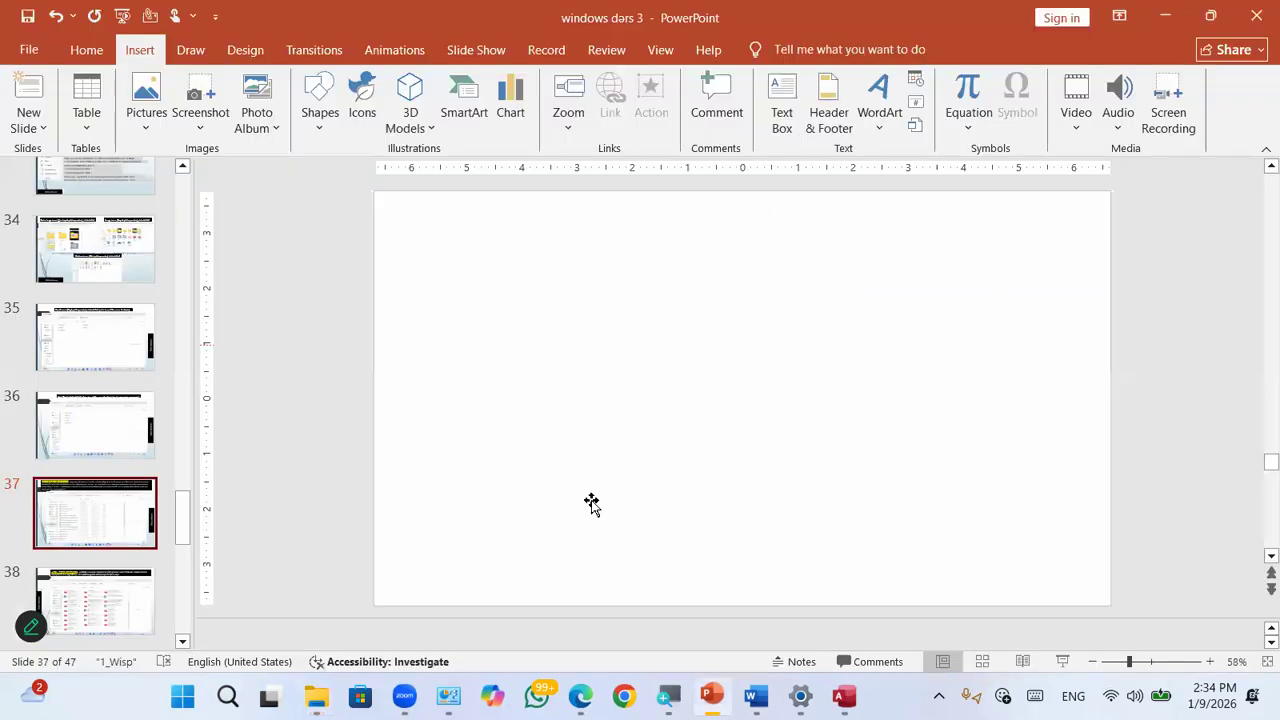
scroll(90, 370, up, 3)
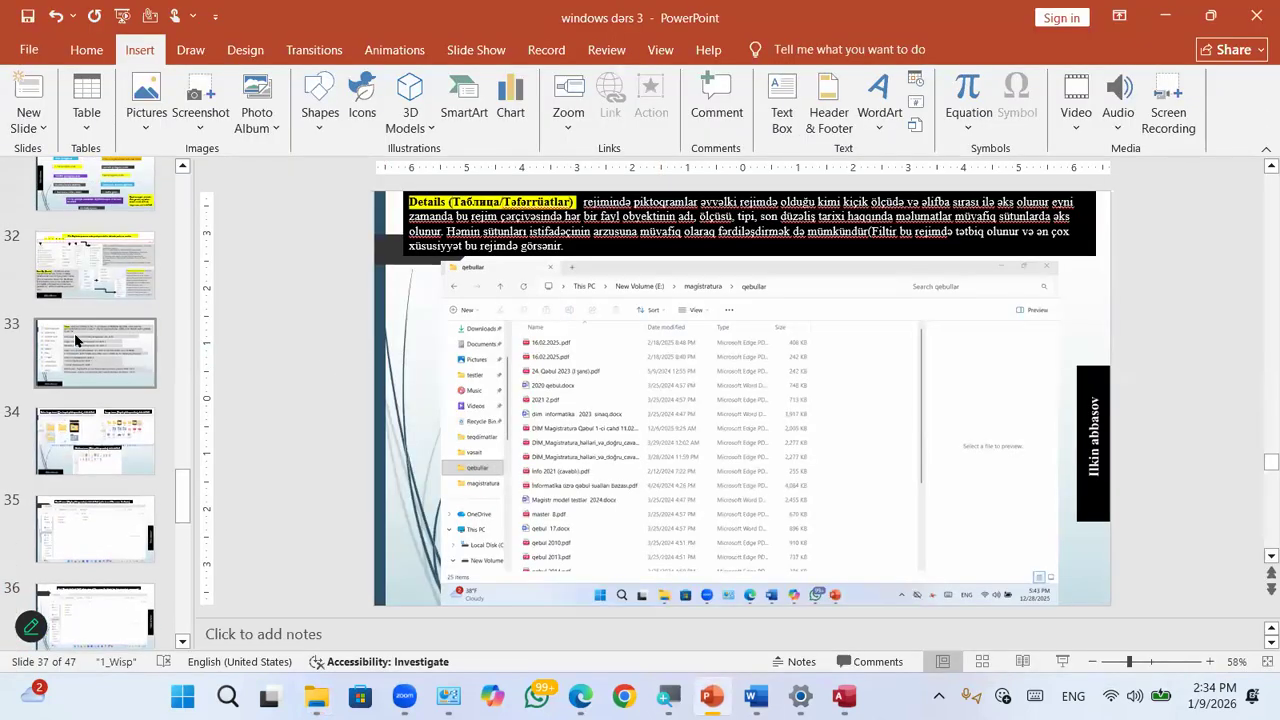
click(77, 340)
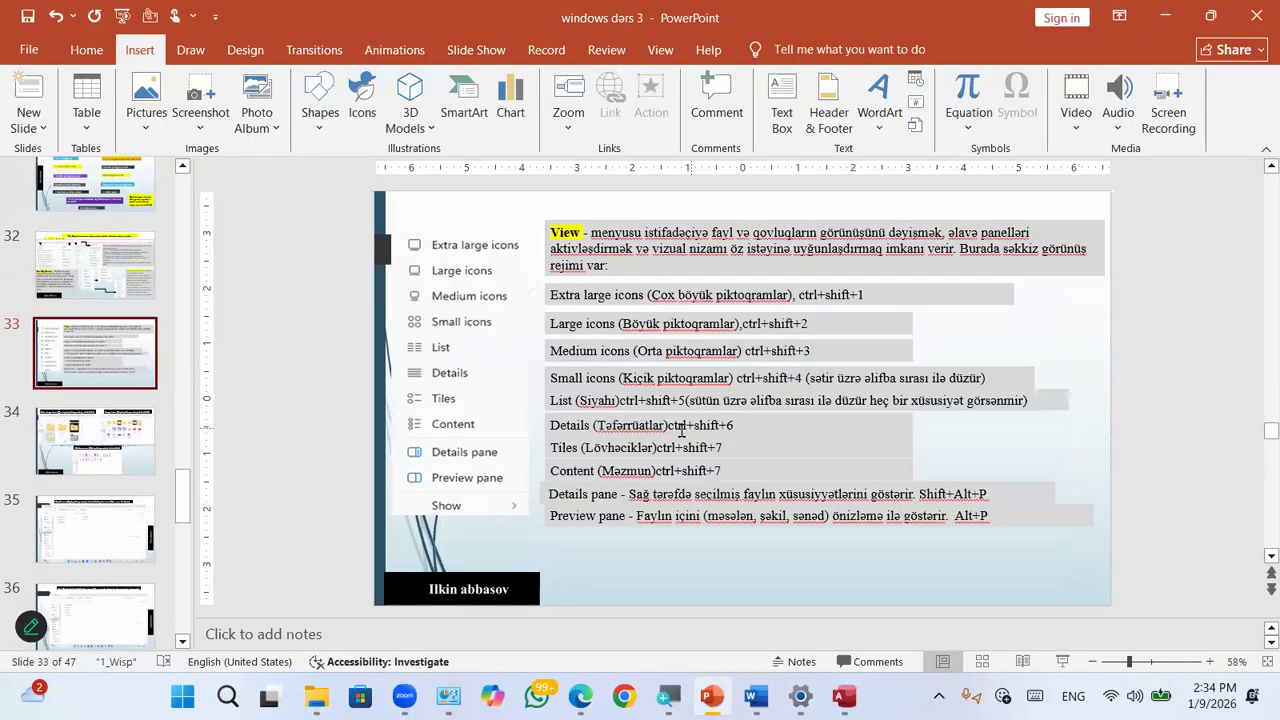
click(1165, 16)
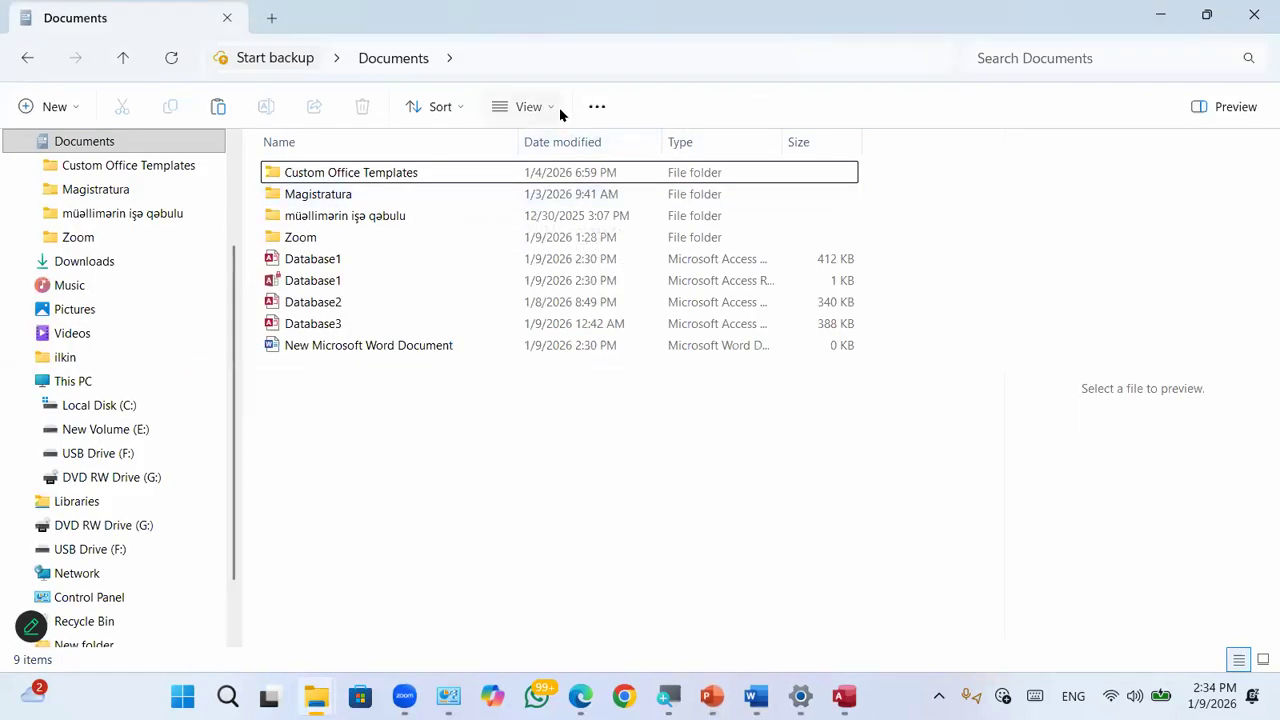
Step: Display the Documents folder as large icons using the quick layout toggle, and return it to Details
click(553, 108)
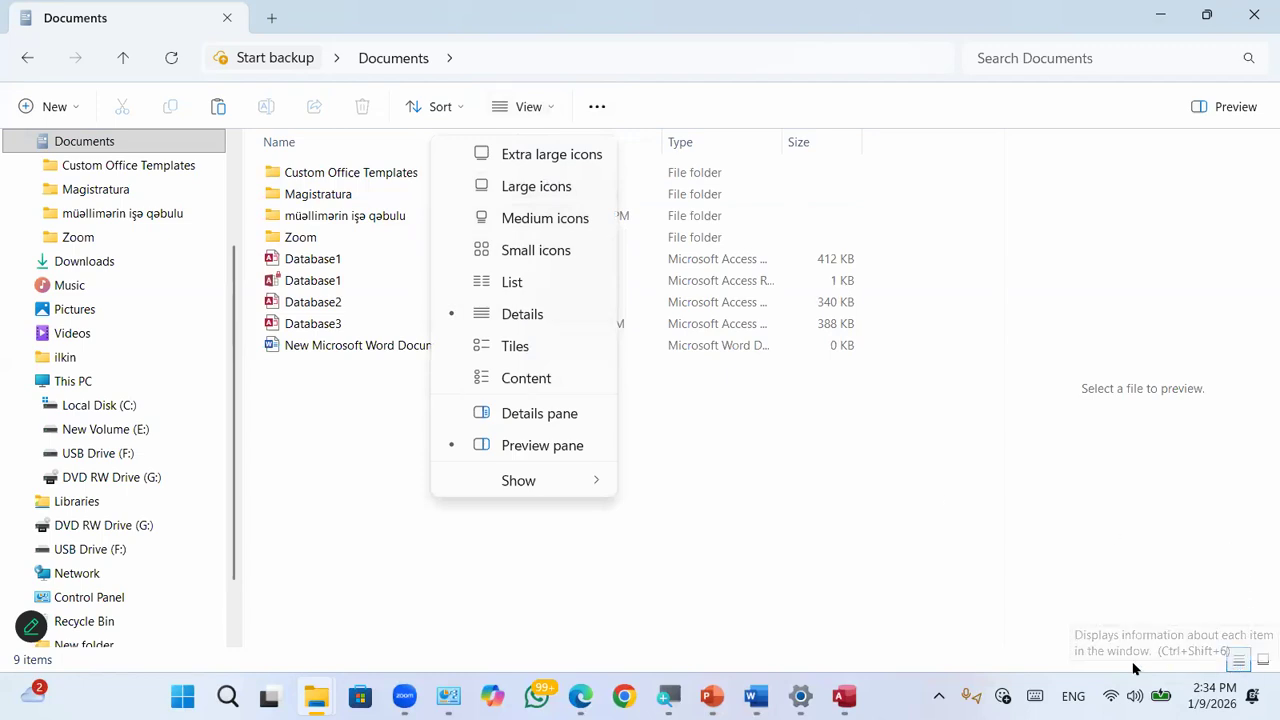
click(1260, 665)
click(1260, 665)
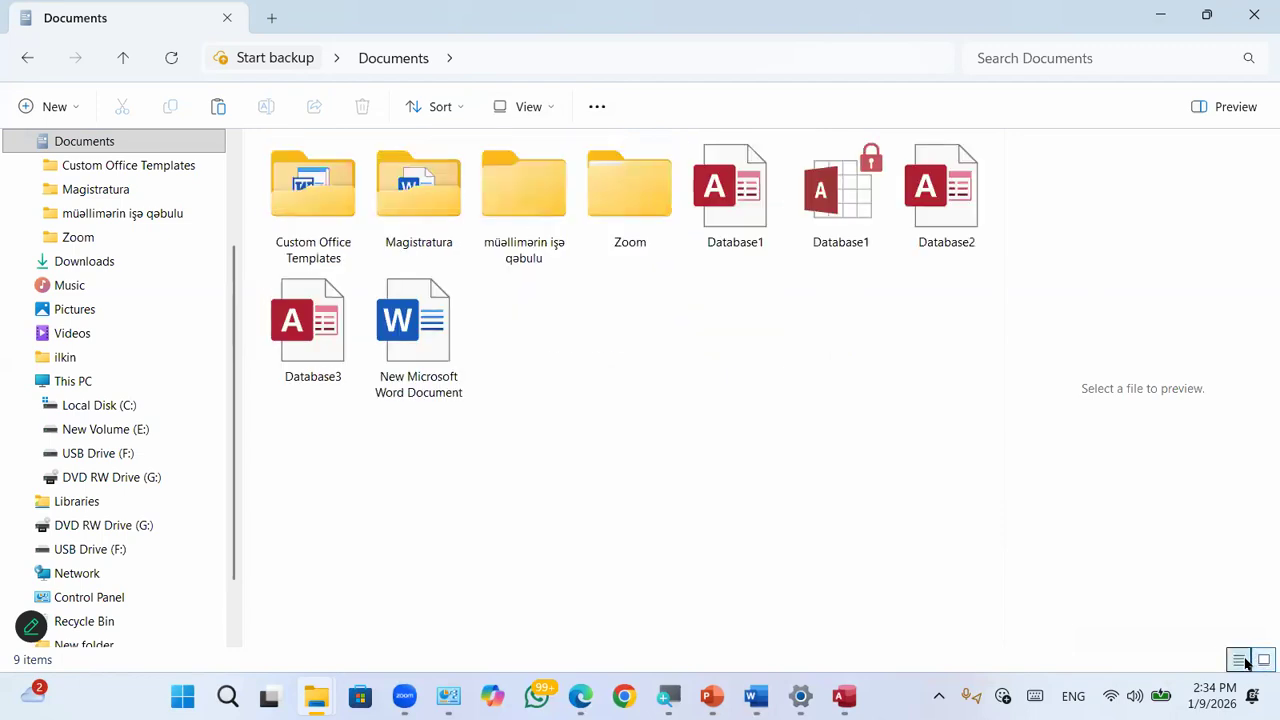
click(1237, 661)
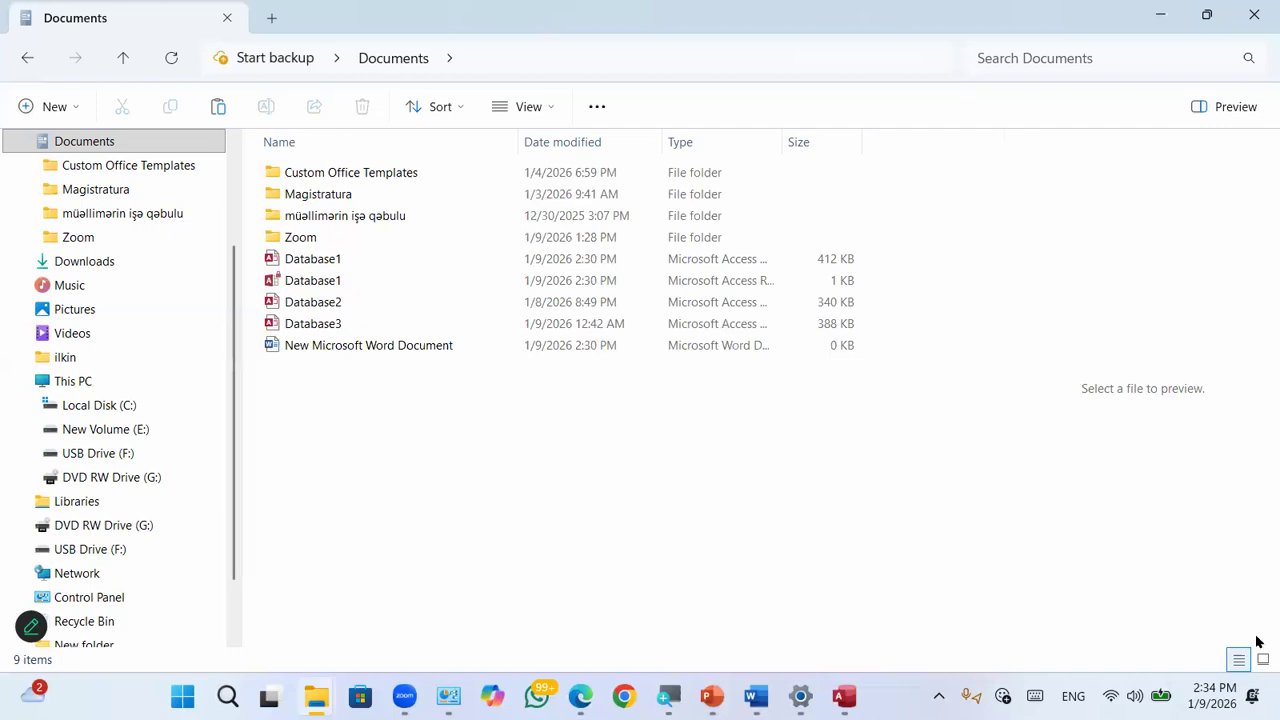
Step: Display Documents in the Tiles layout, and briefly switch to PowerPoint to check the Tiles shortcut on slide 33
click(554, 104)
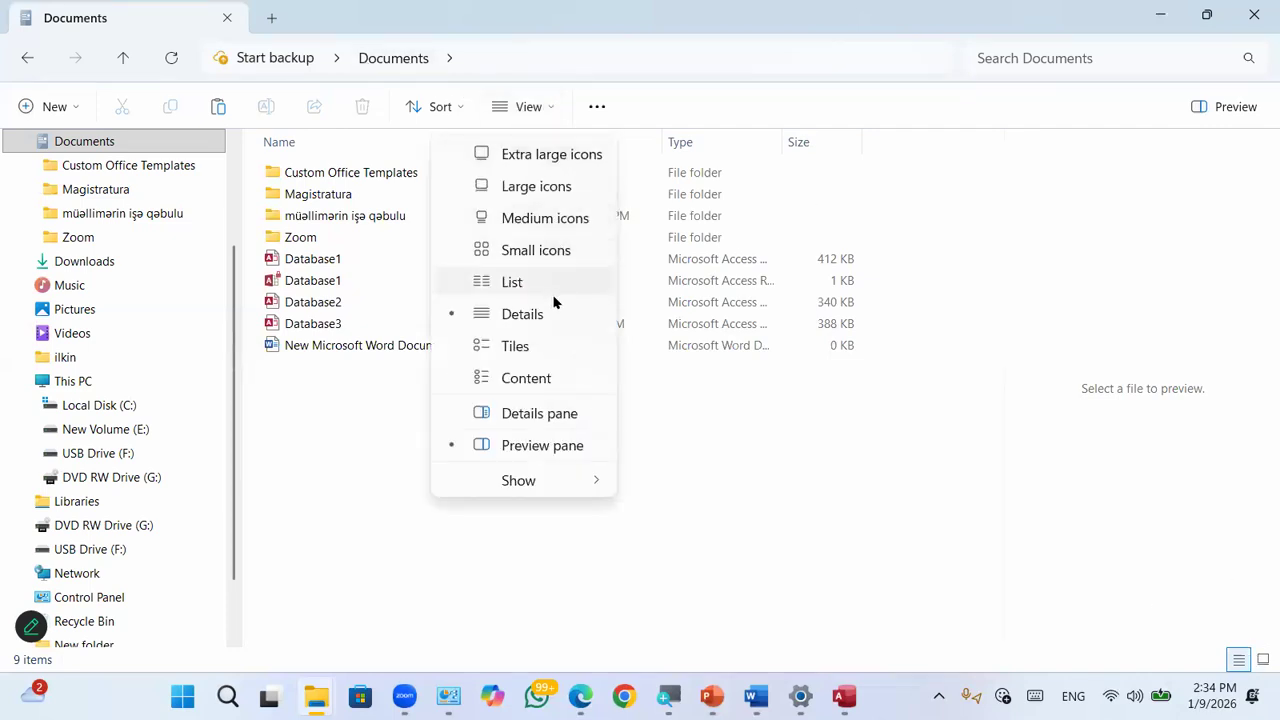
click(530, 344)
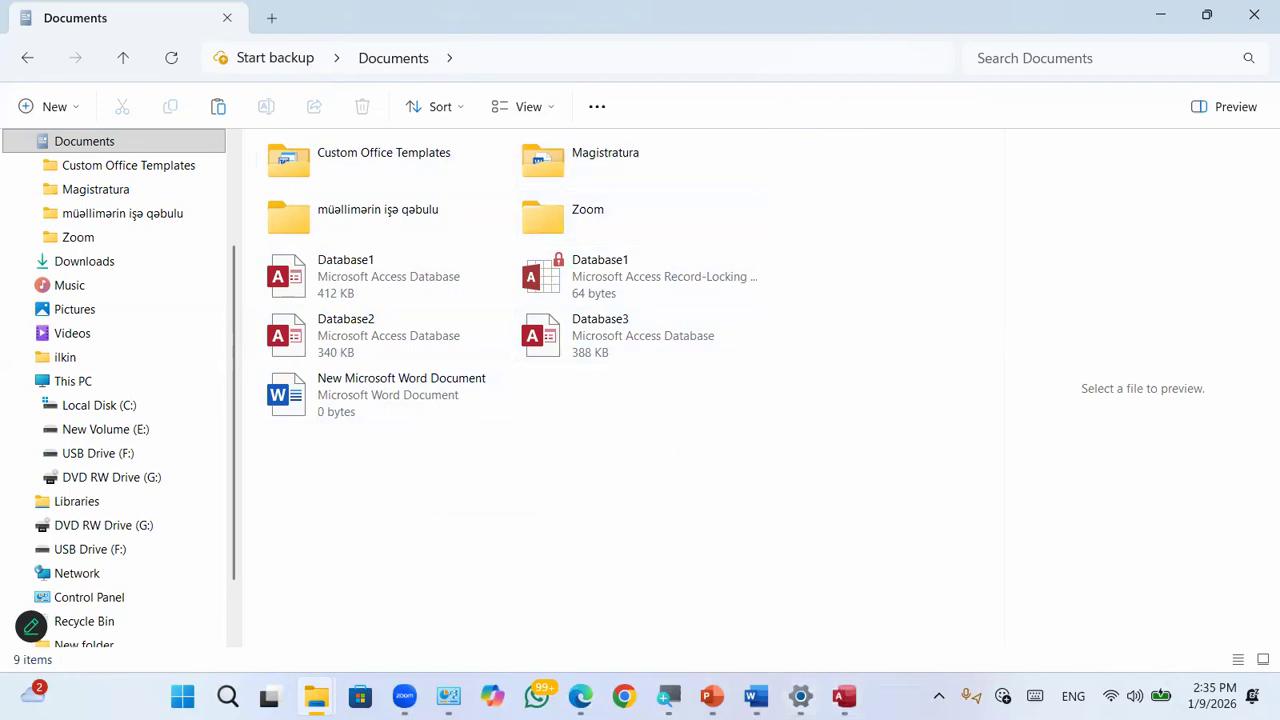
click(712, 696)
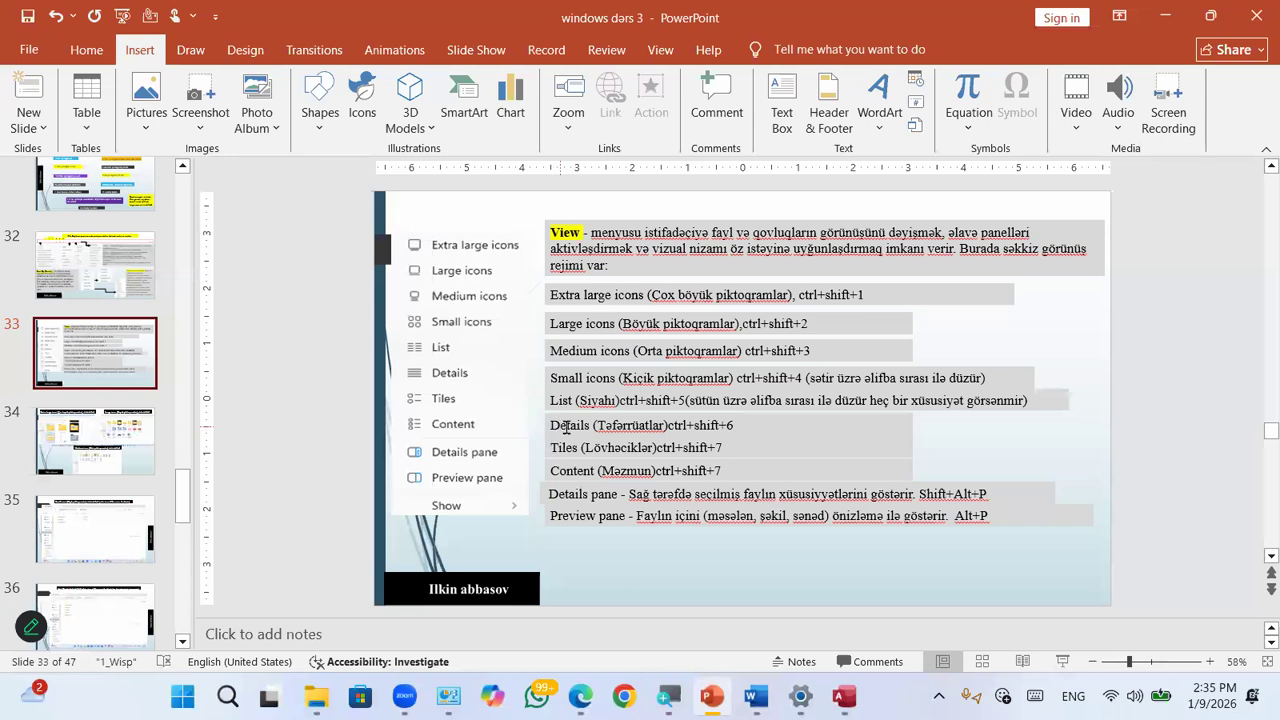
click(1165, 18)
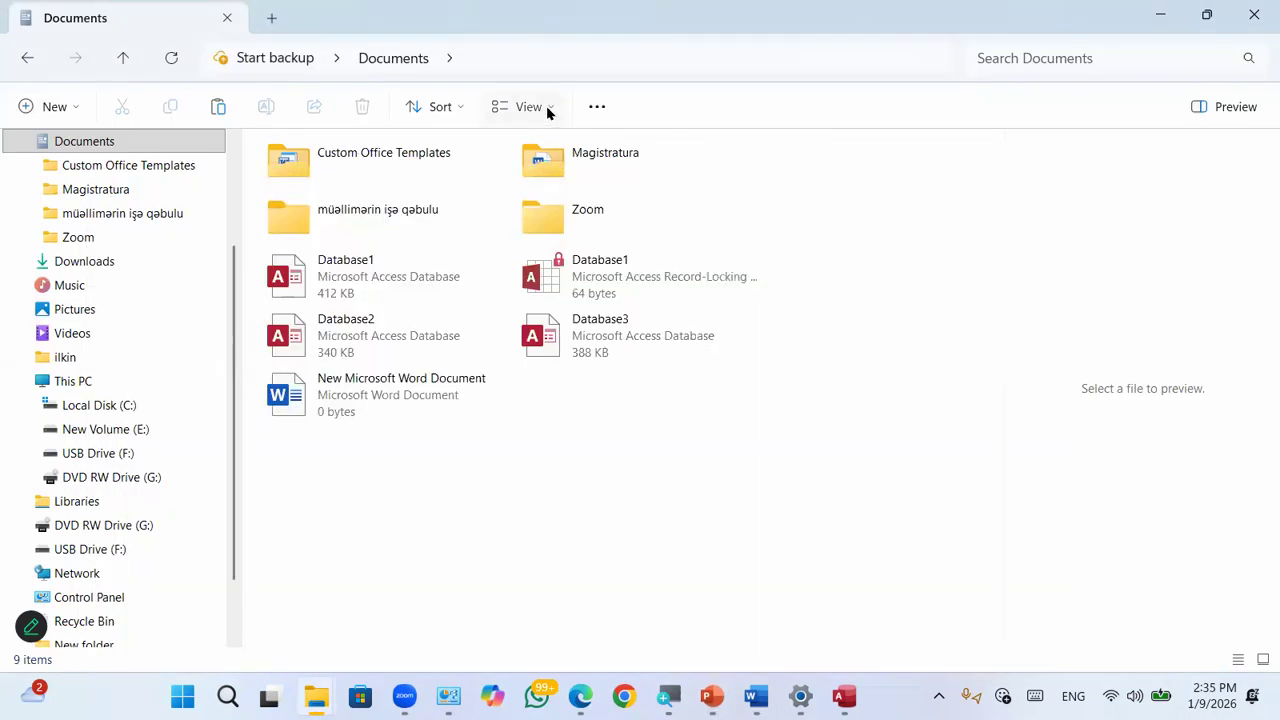
Step: Display the Documents folder in the Content layout, and change it to List
click(547, 112)
click(528, 384)
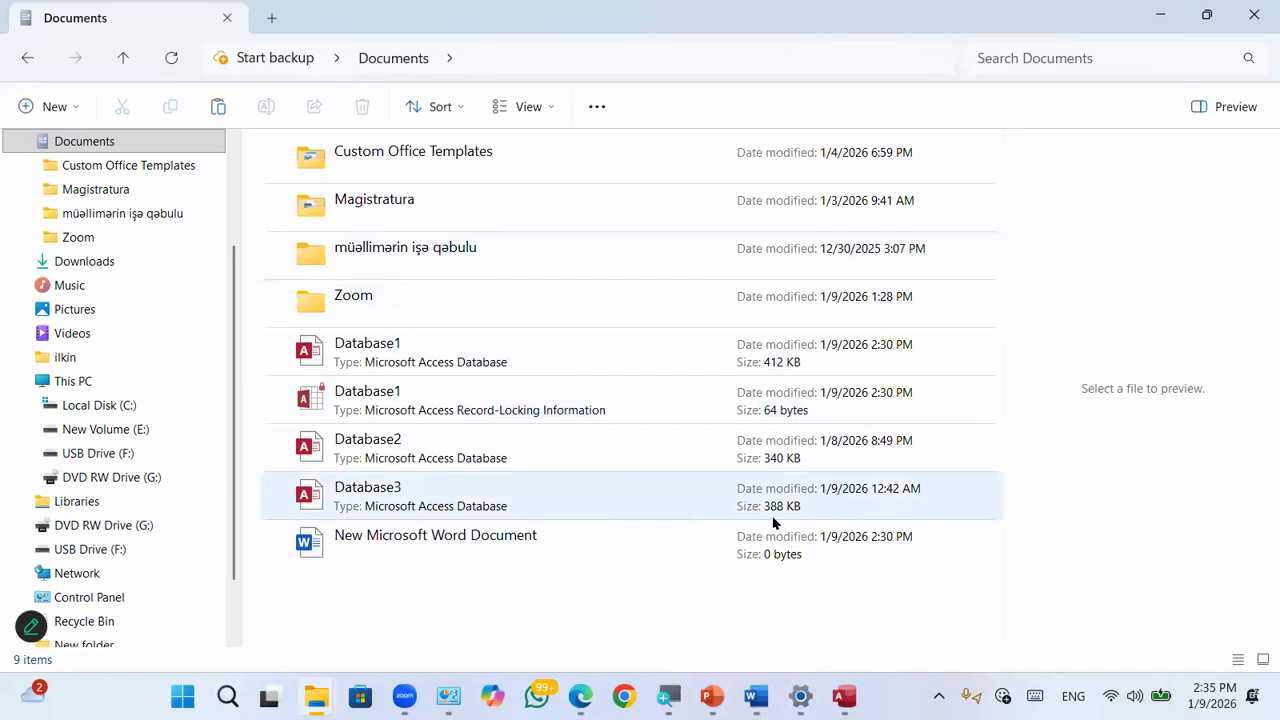
click(543, 112)
click(531, 280)
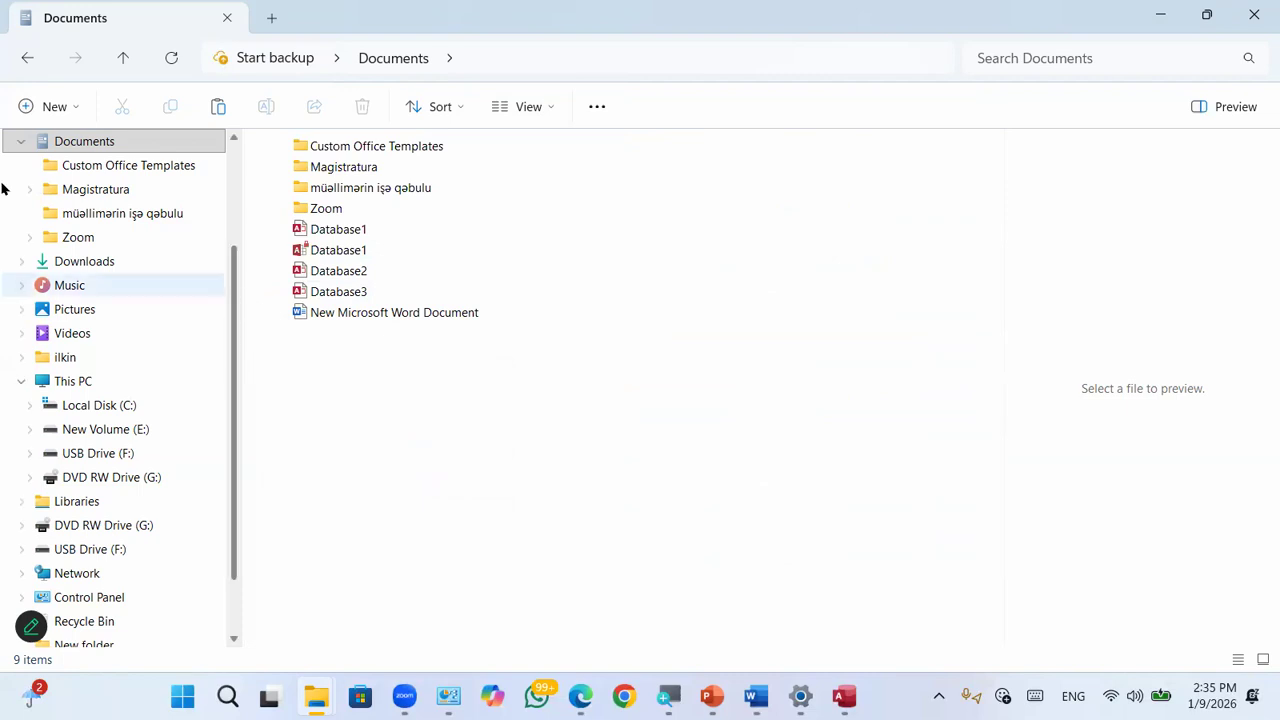
Step: Check the layout shortcuts on PowerPoint slide 33, and use them to display Documents as Tiles and as Content
click(712, 696)
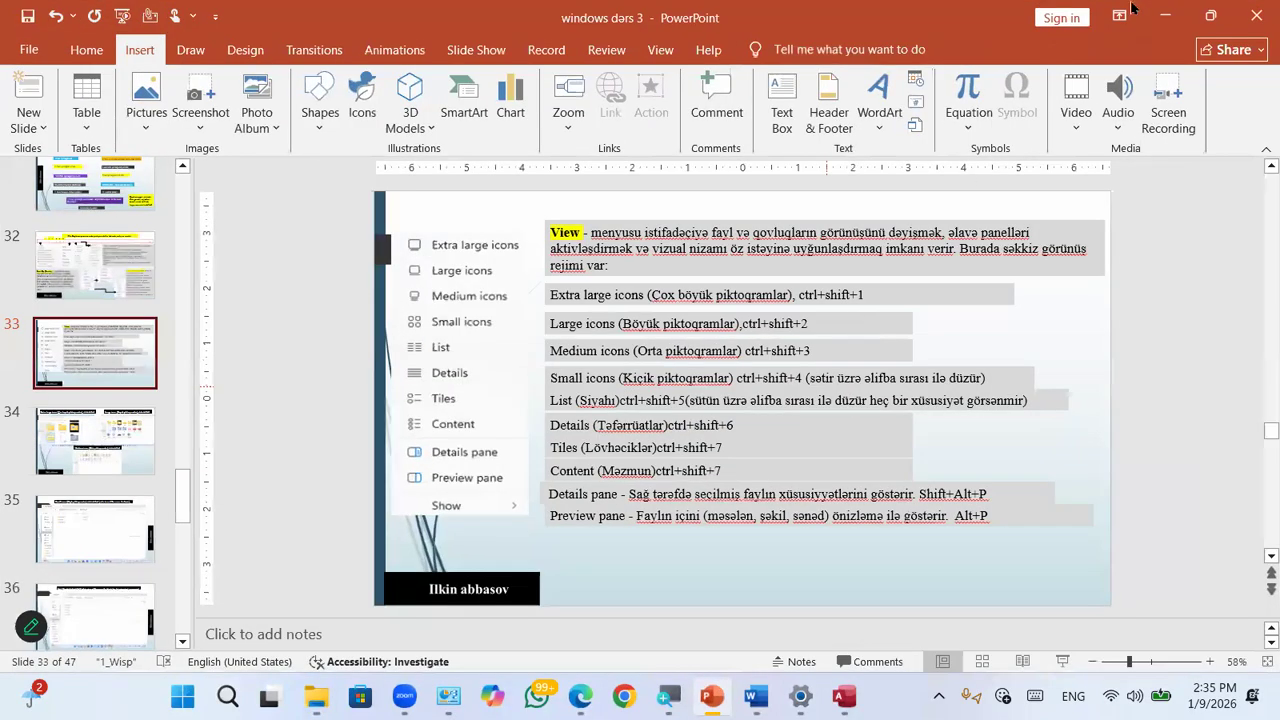
click(1165, 16)
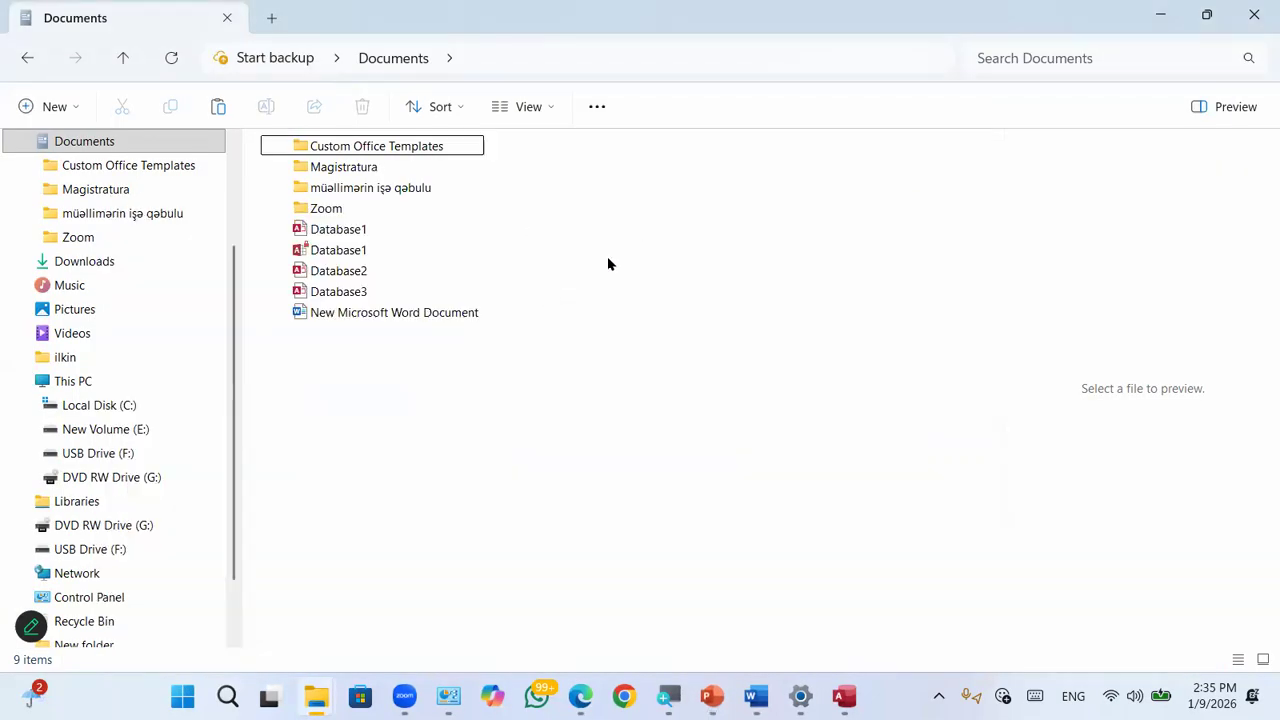
key(ctrl+shift+6)
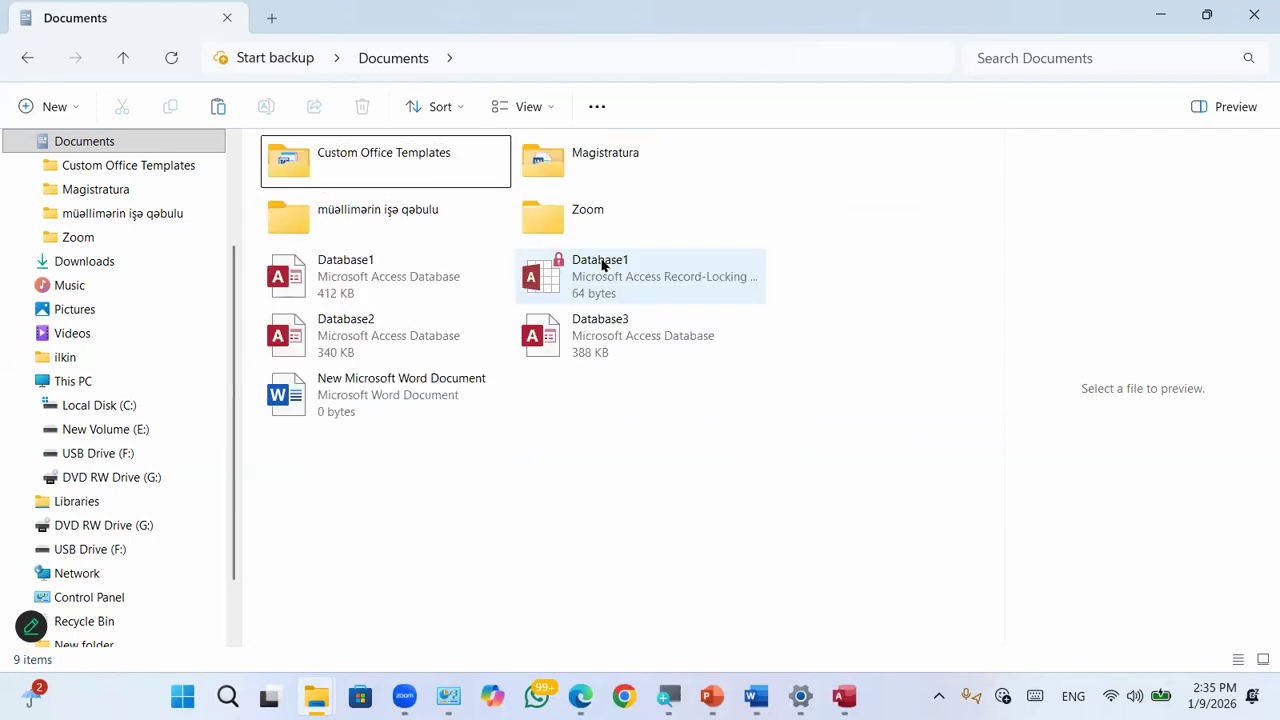
key(ctrl+shift+8)
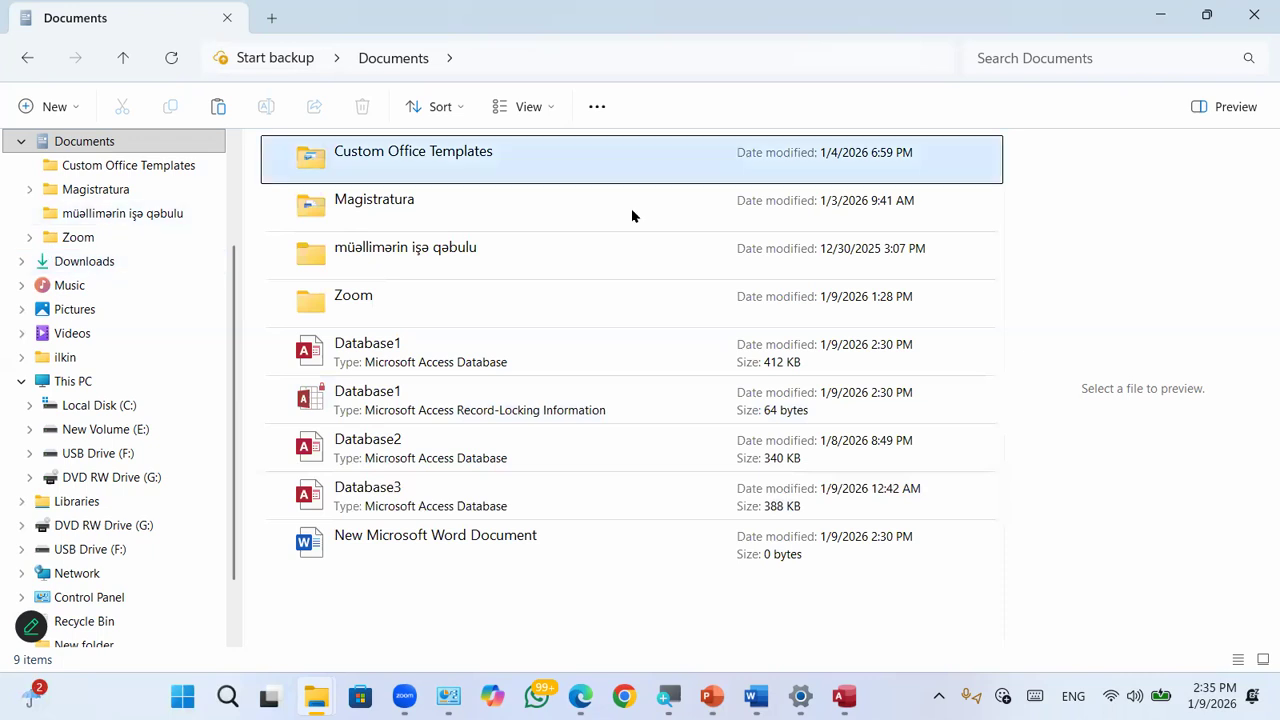
Step: Select the New Microsoft Word Document file and show the Details pane instead of the Preview pane
click(558, 107)
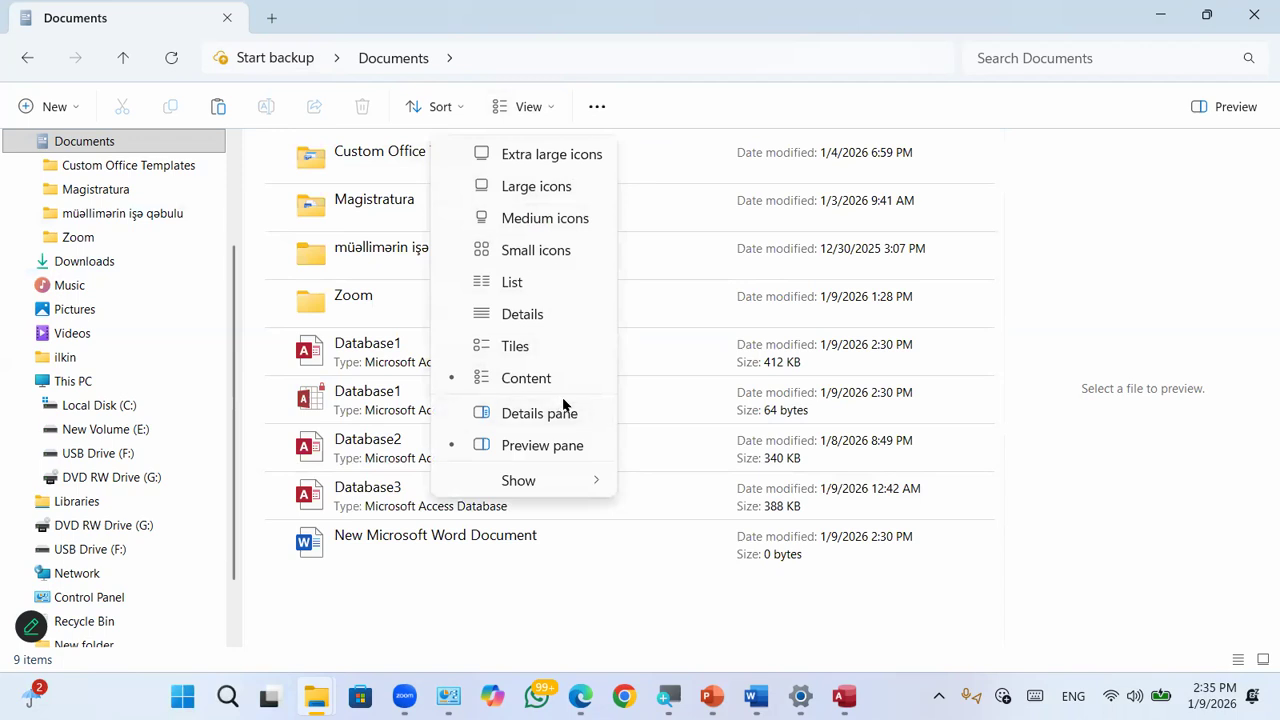
click(591, 550)
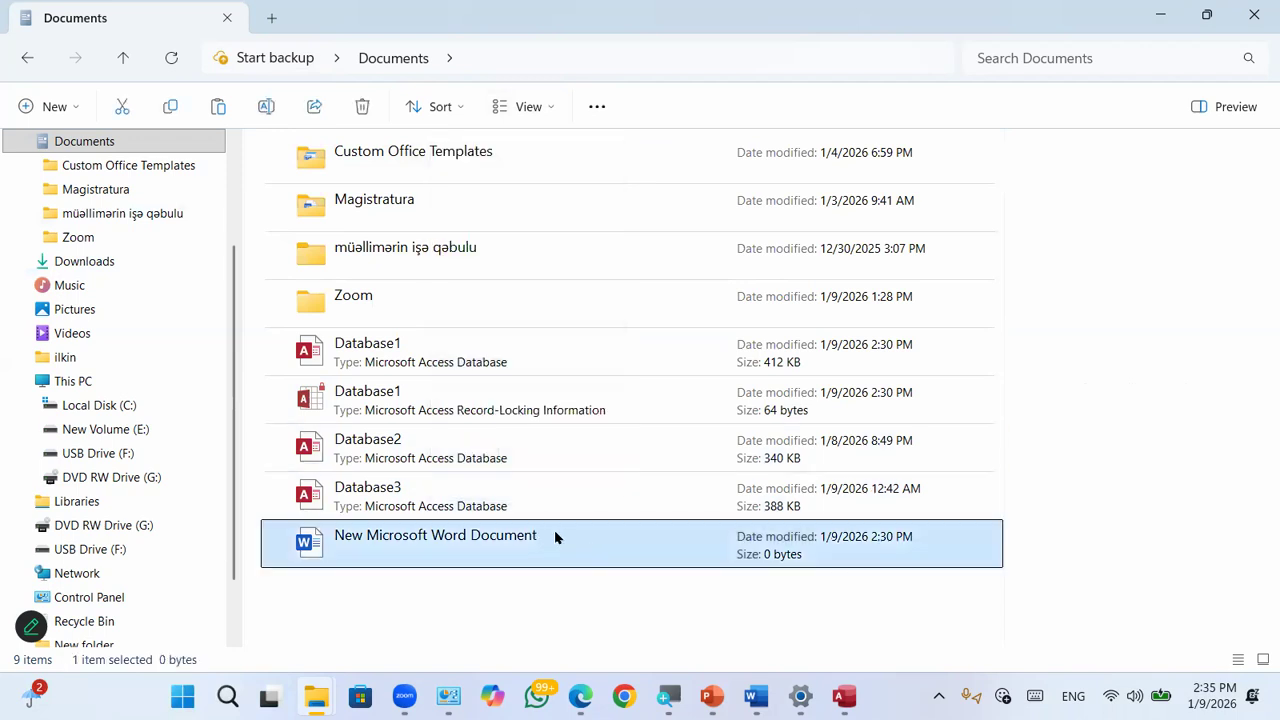
click(533, 108)
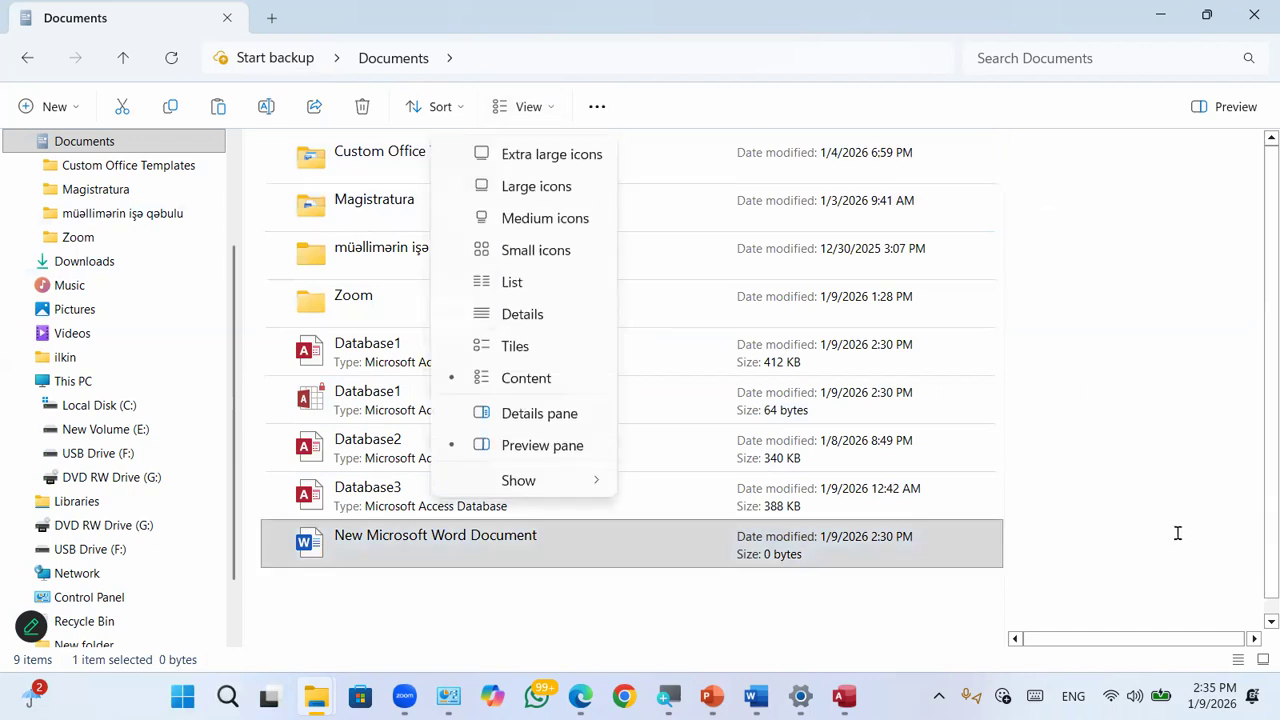
click(548, 445)
click(556, 103)
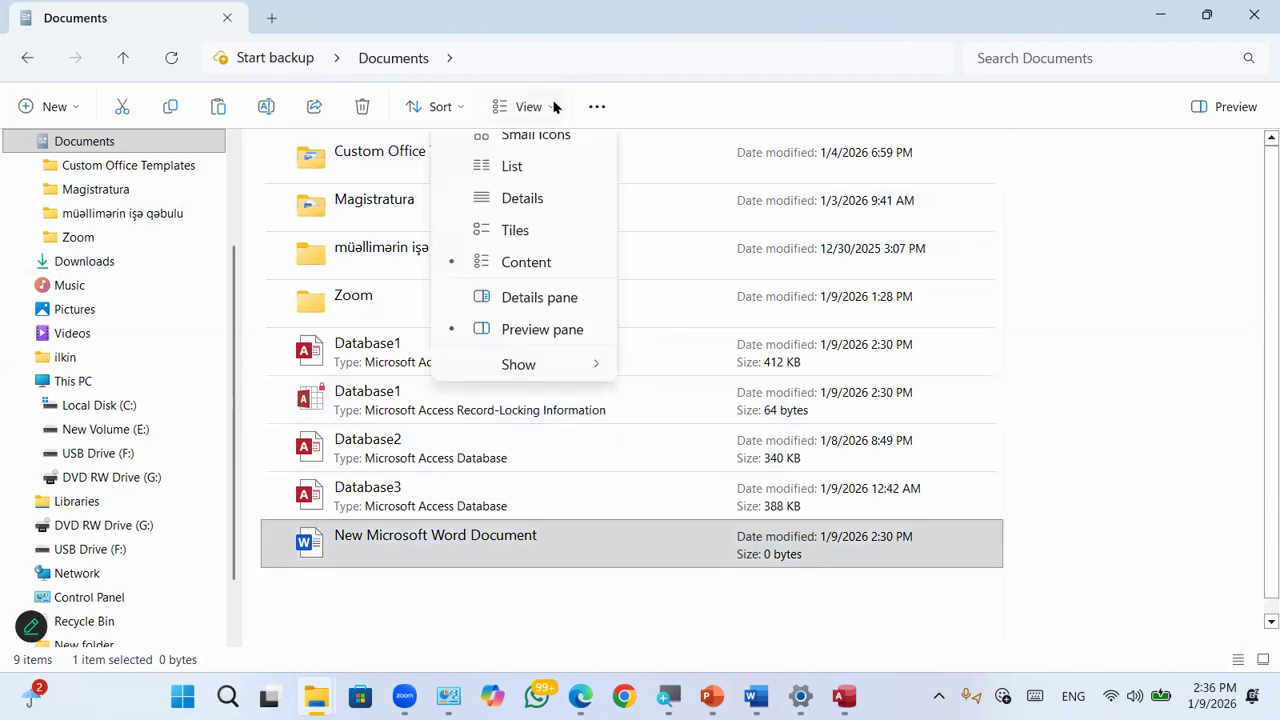
click(548, 411)
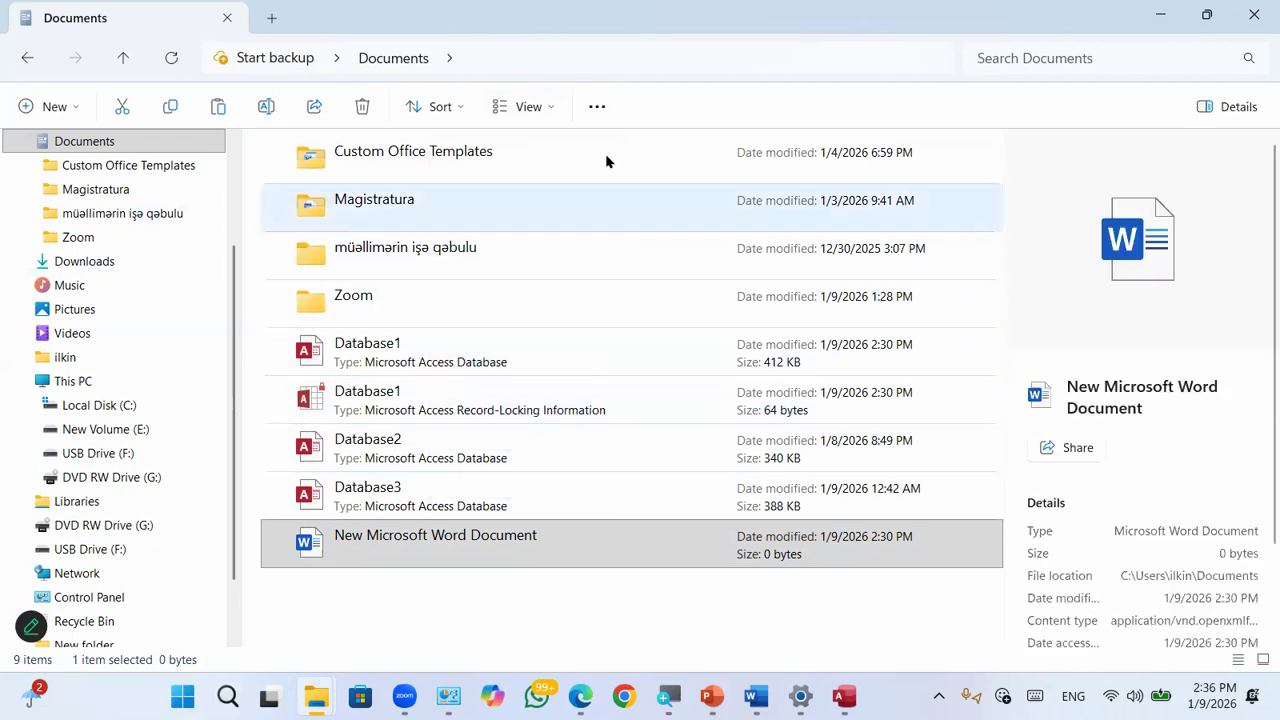
Step: Show the Preview pane instead of the Details pane, and open the Magistratura folder in Documents
click(556, 103)
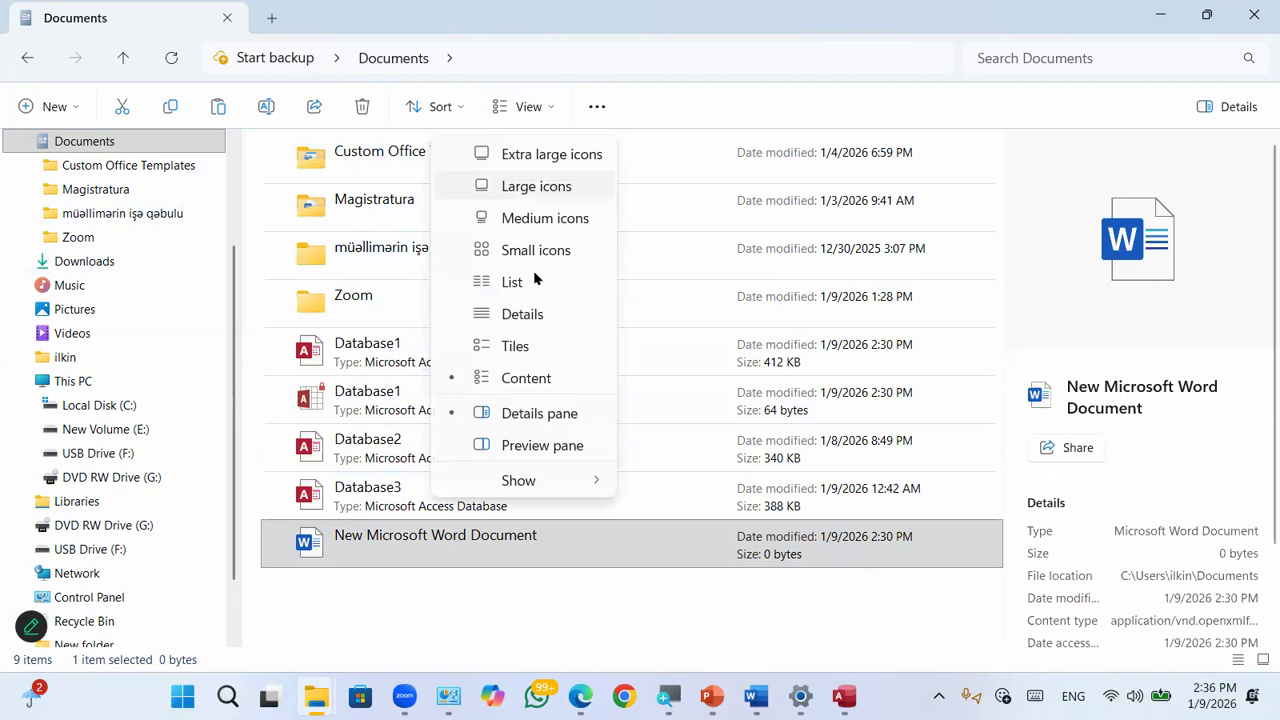
click(556, 445)
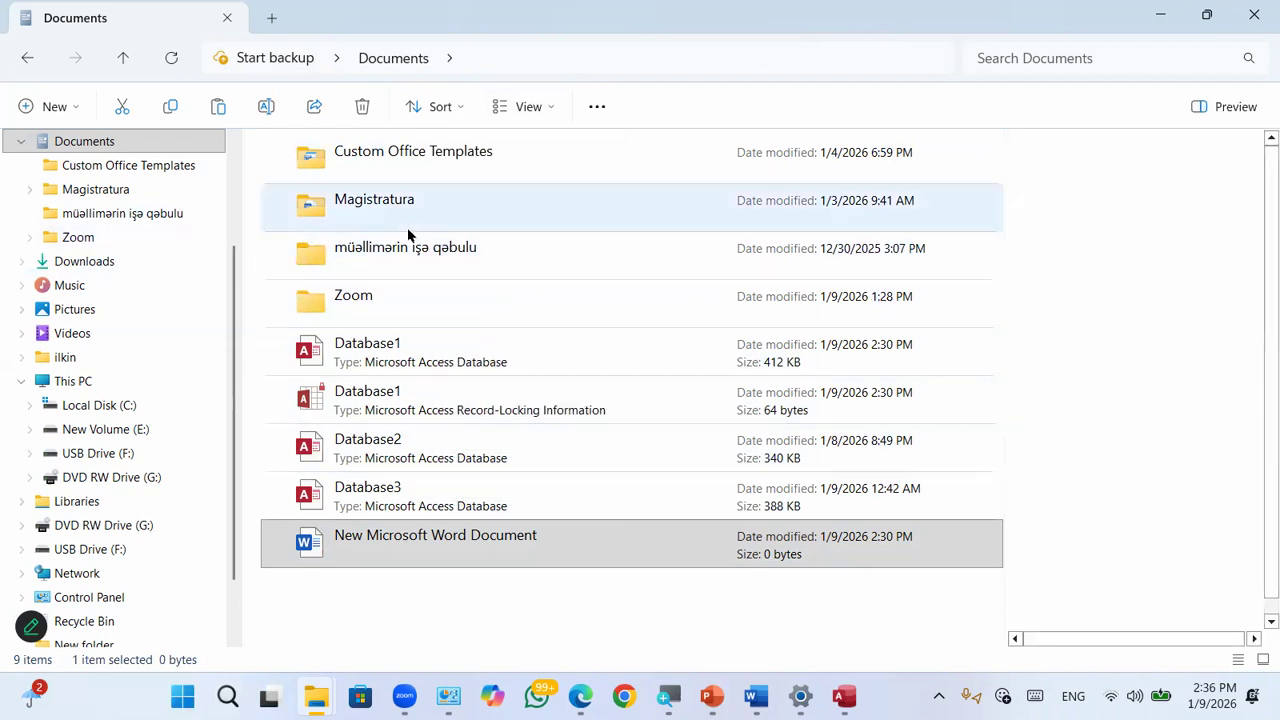
double_click(374, 221)
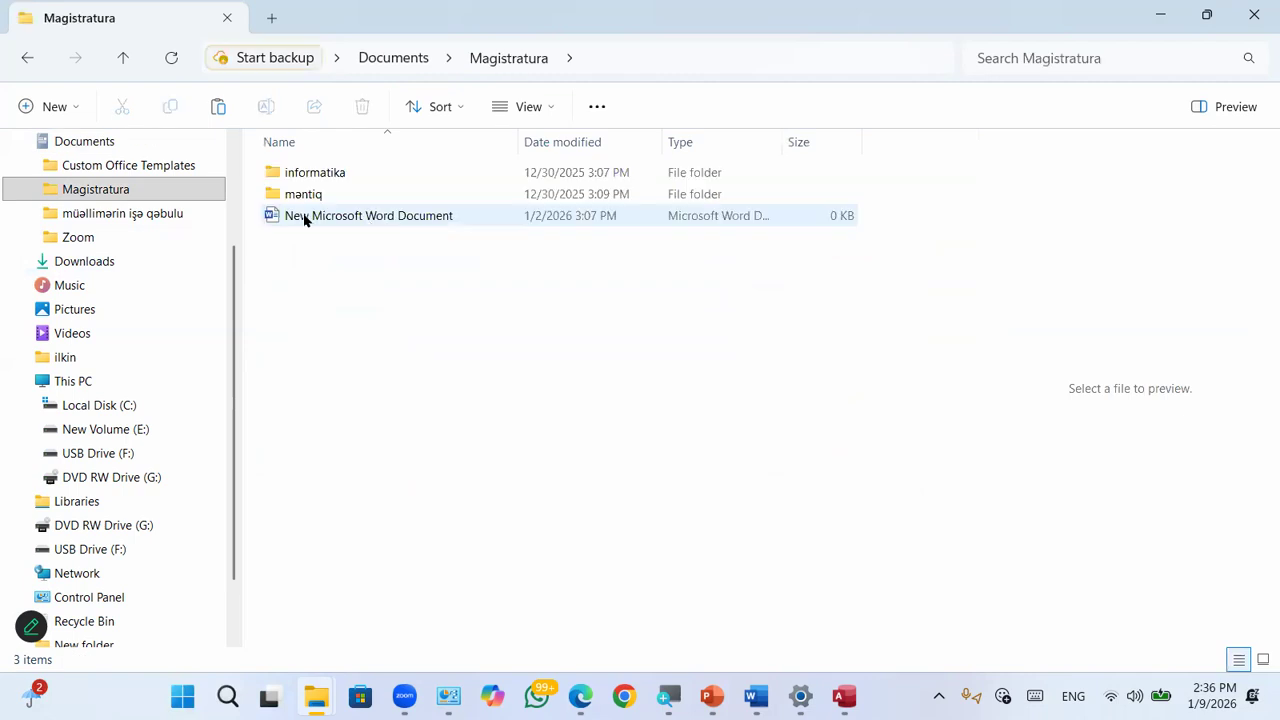
Step: Open the magistratura folder on New Volume (E:), preview the Cavablar PDF, and deselect it
scroll(140, 540, down, 1)
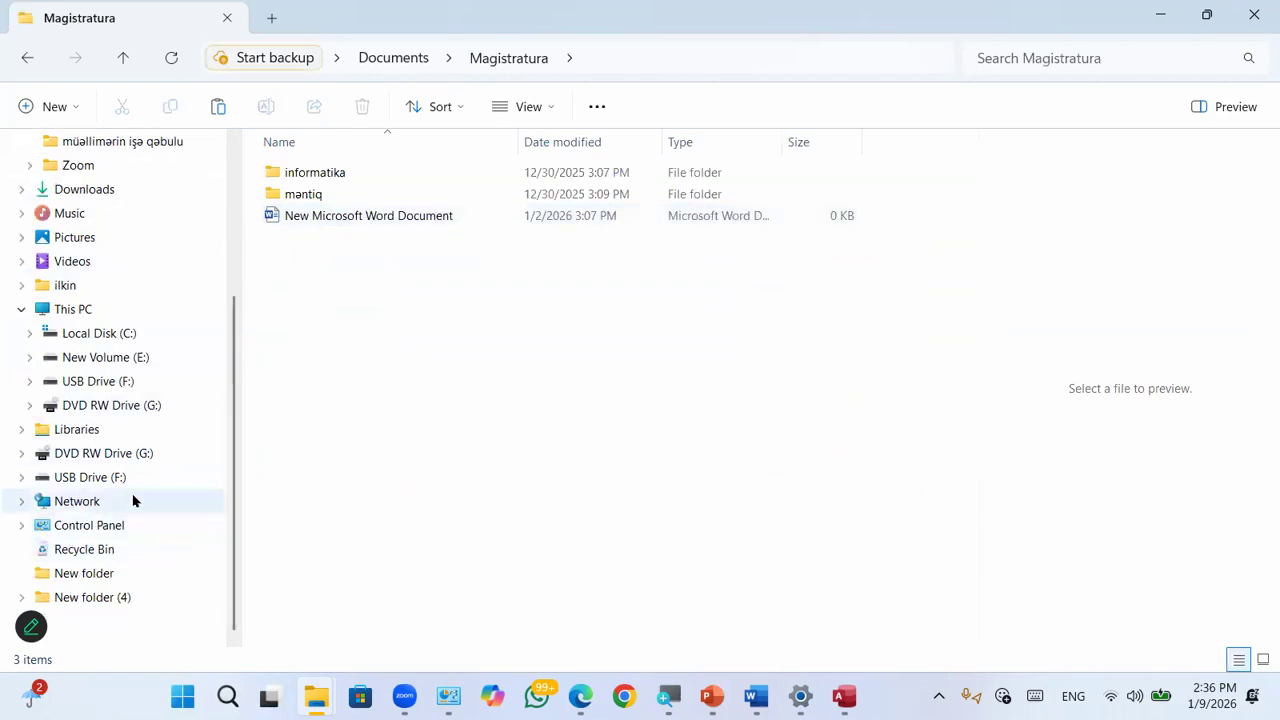
click(143, 364)
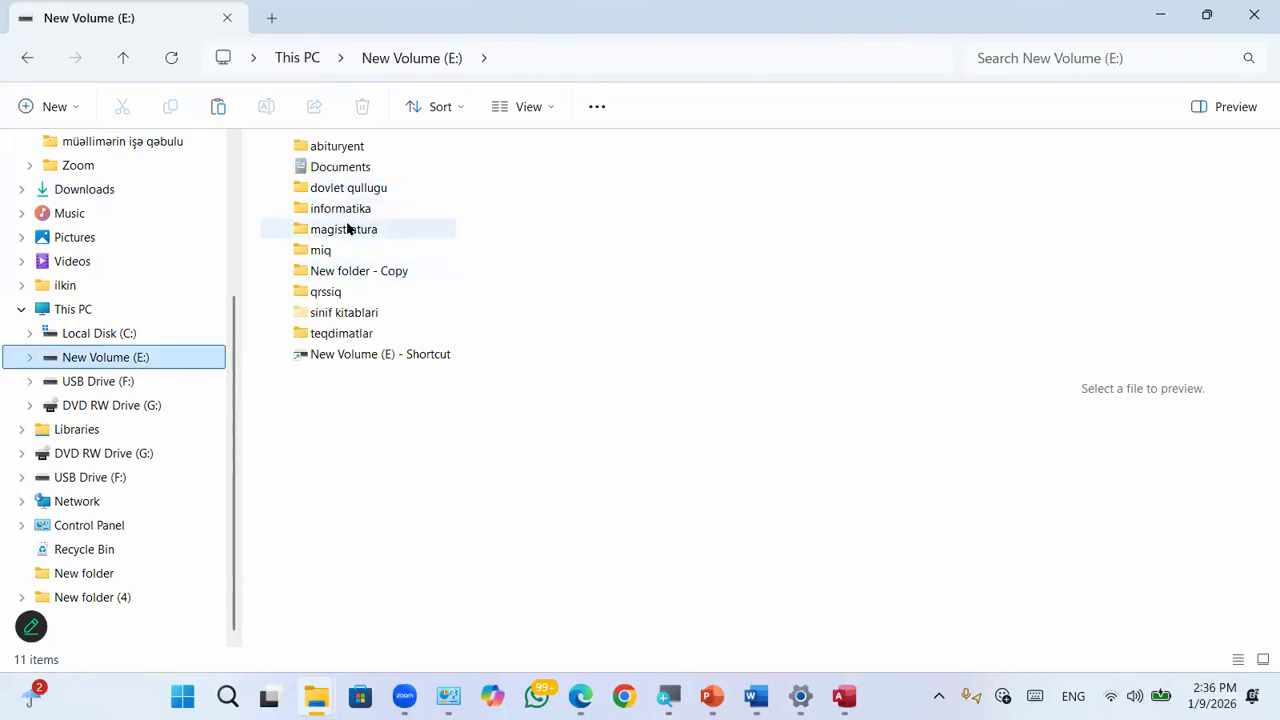
double_click(346, 228)
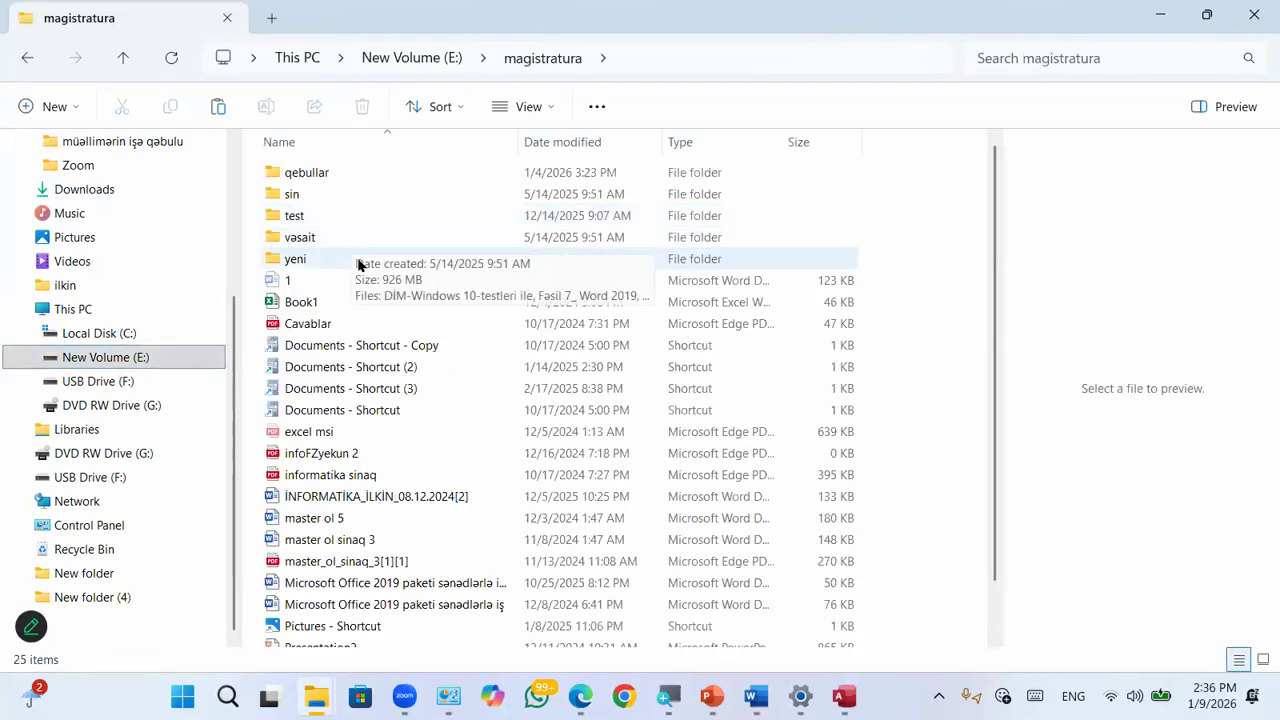
click(318, 325)
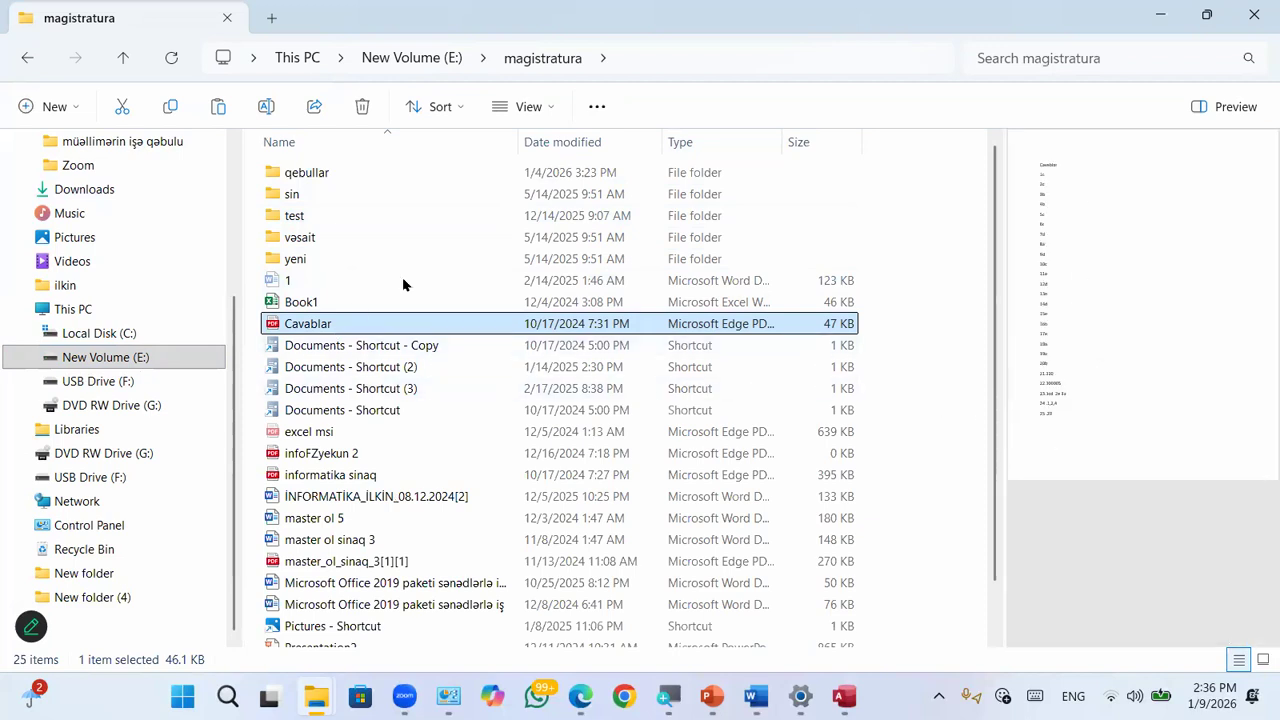
click(532, 107)
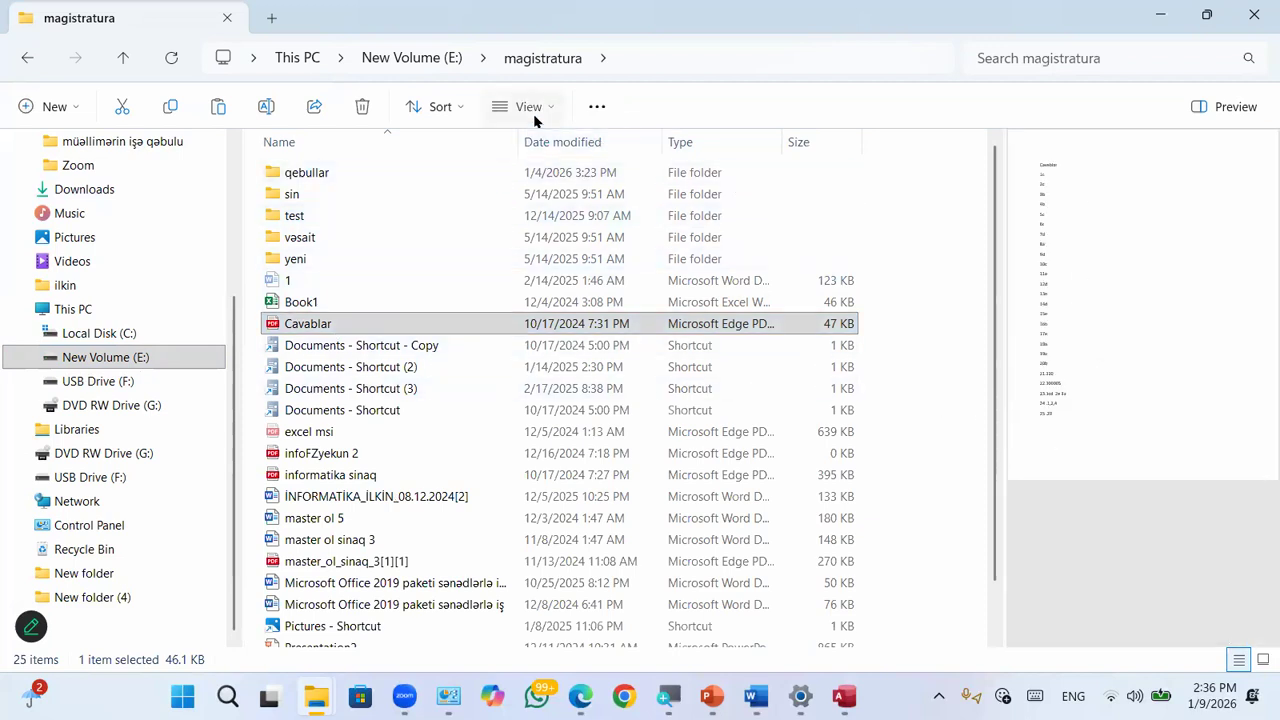
click(882, 193)
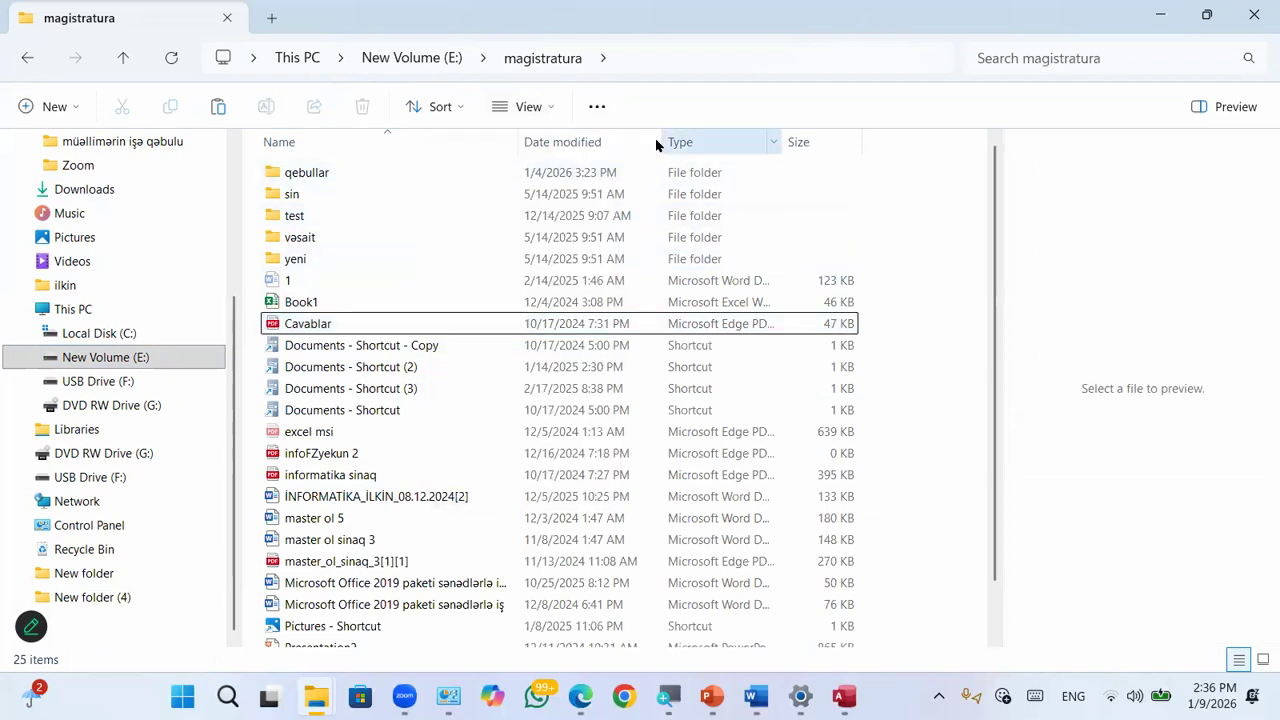
Step: Select all items in the magistratura folder, and clear the selection with Select none
click(596, 107)
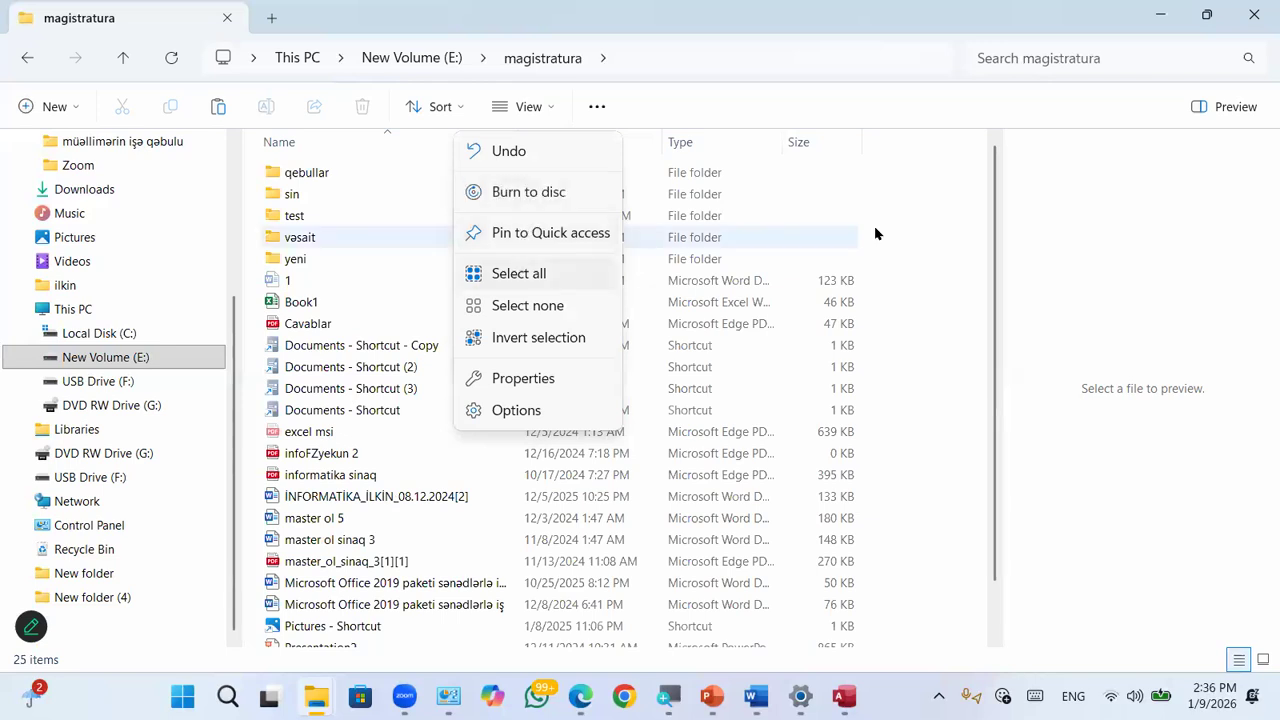
key(Escape)
click(596, 106)
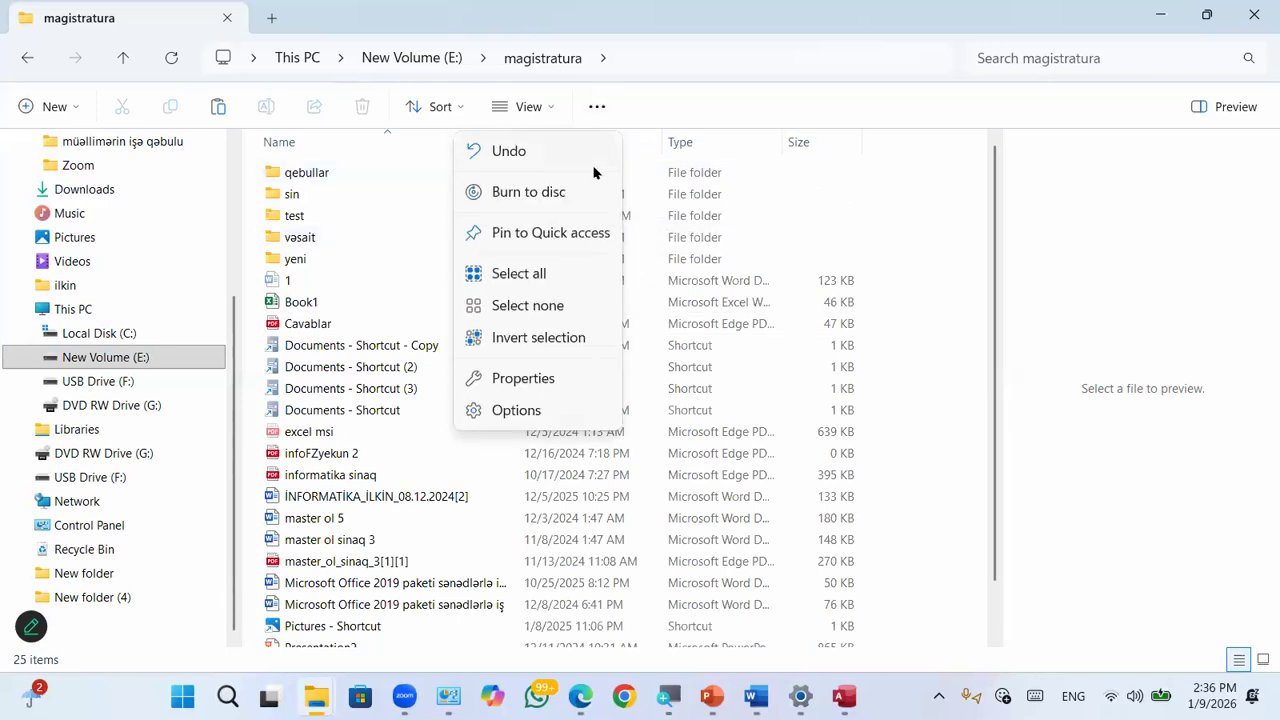
click(540, 273)
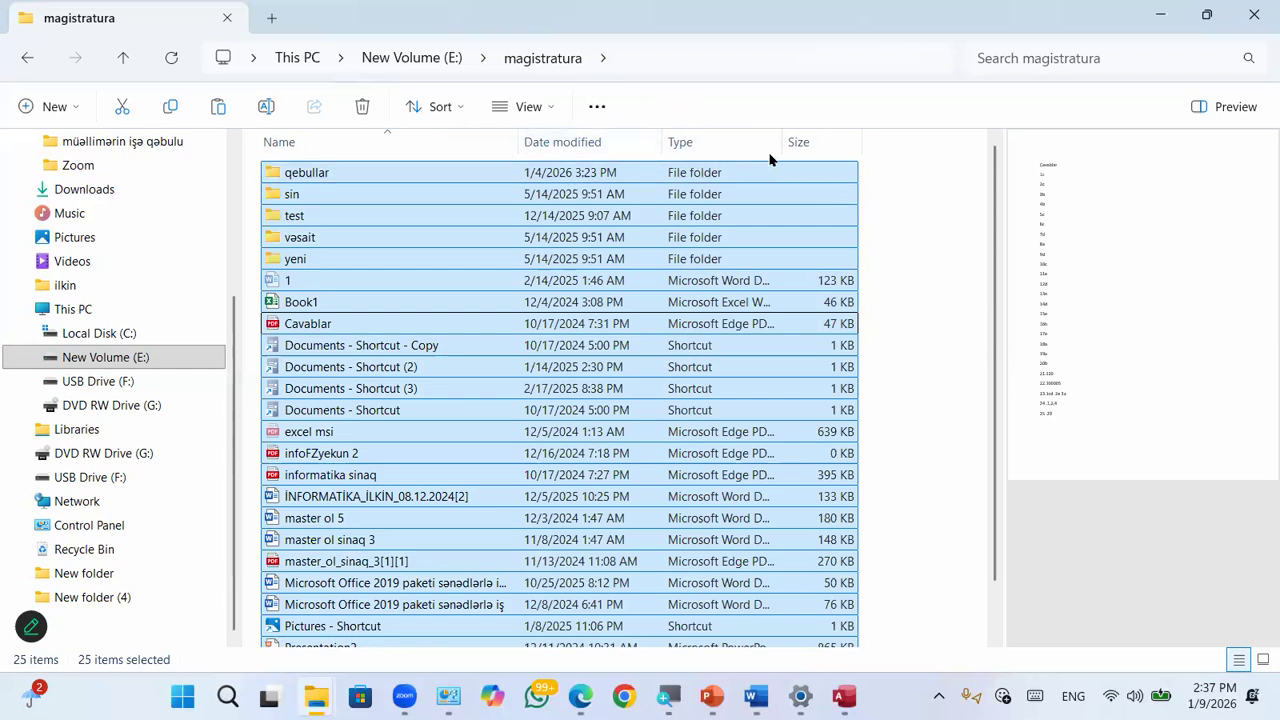
click(597, 106)
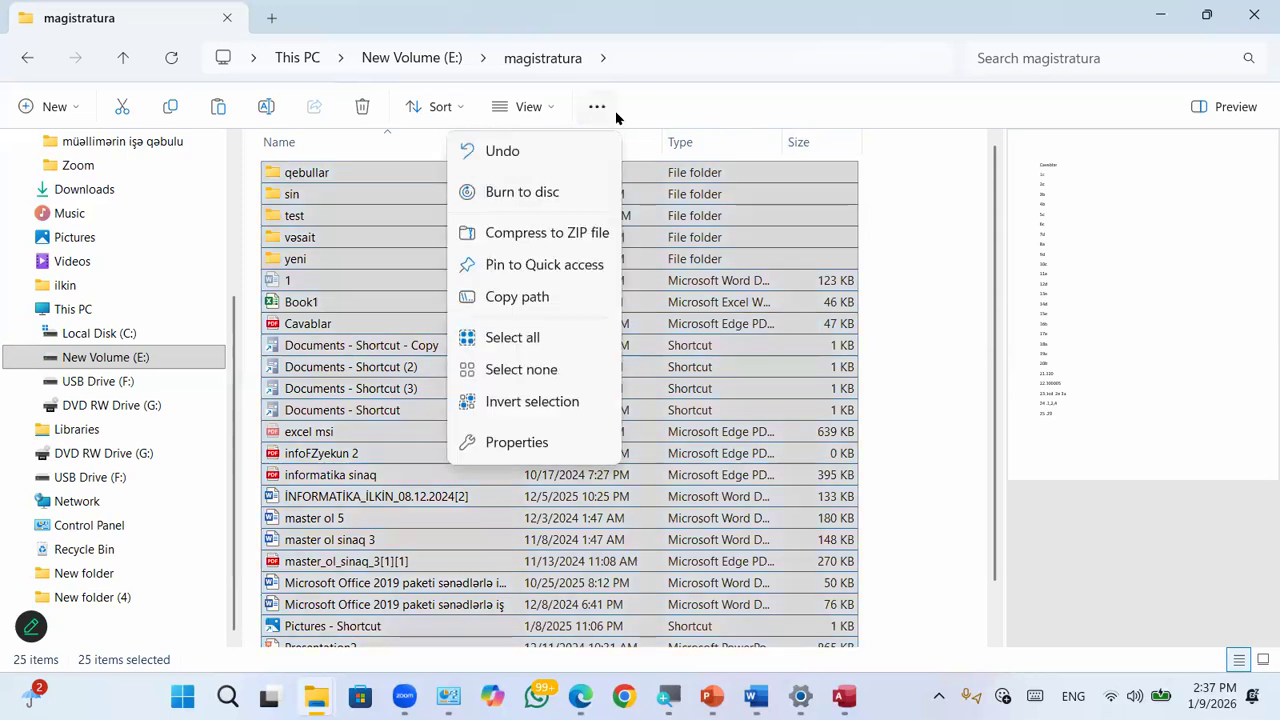
click(536, 370)
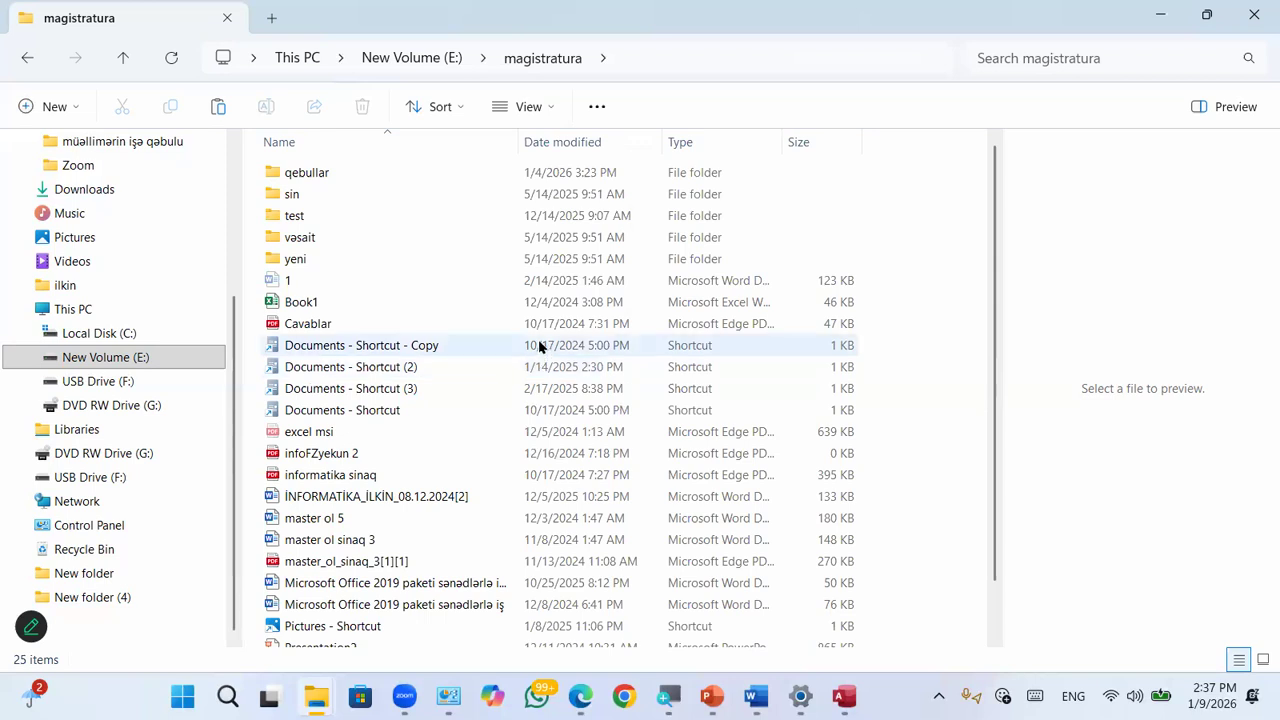
click(614, 108)
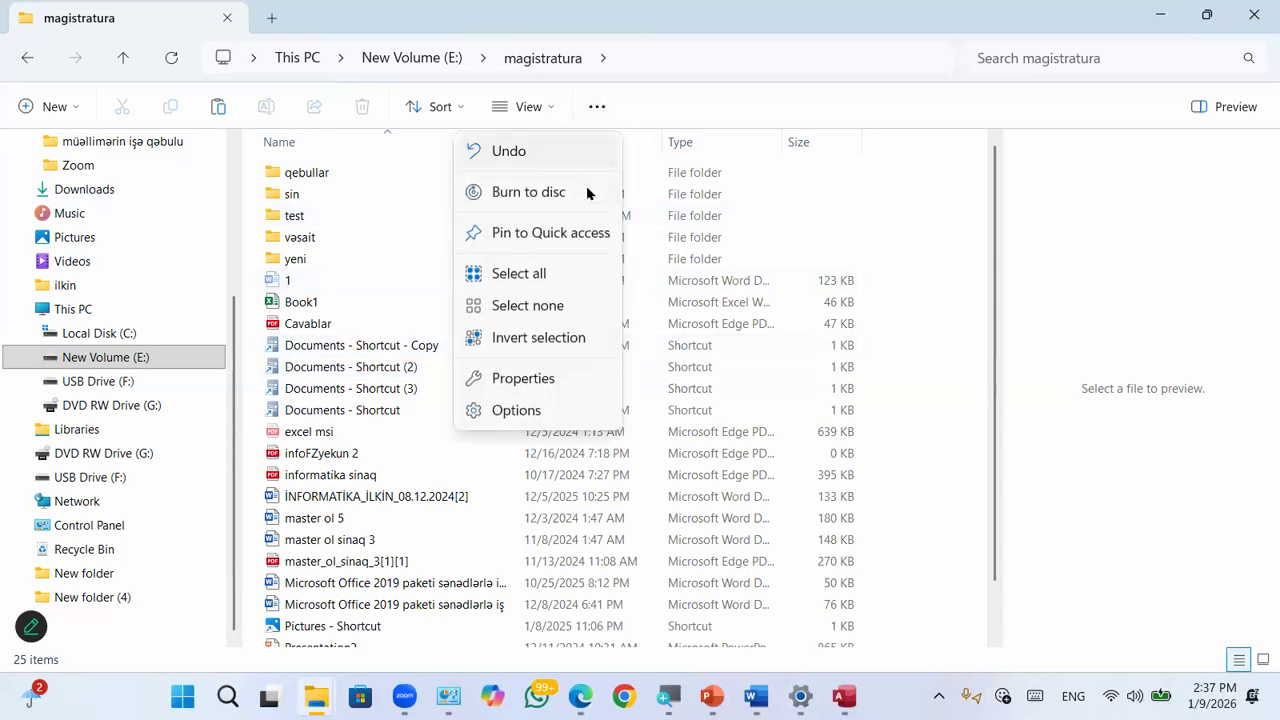
click(942, 245)
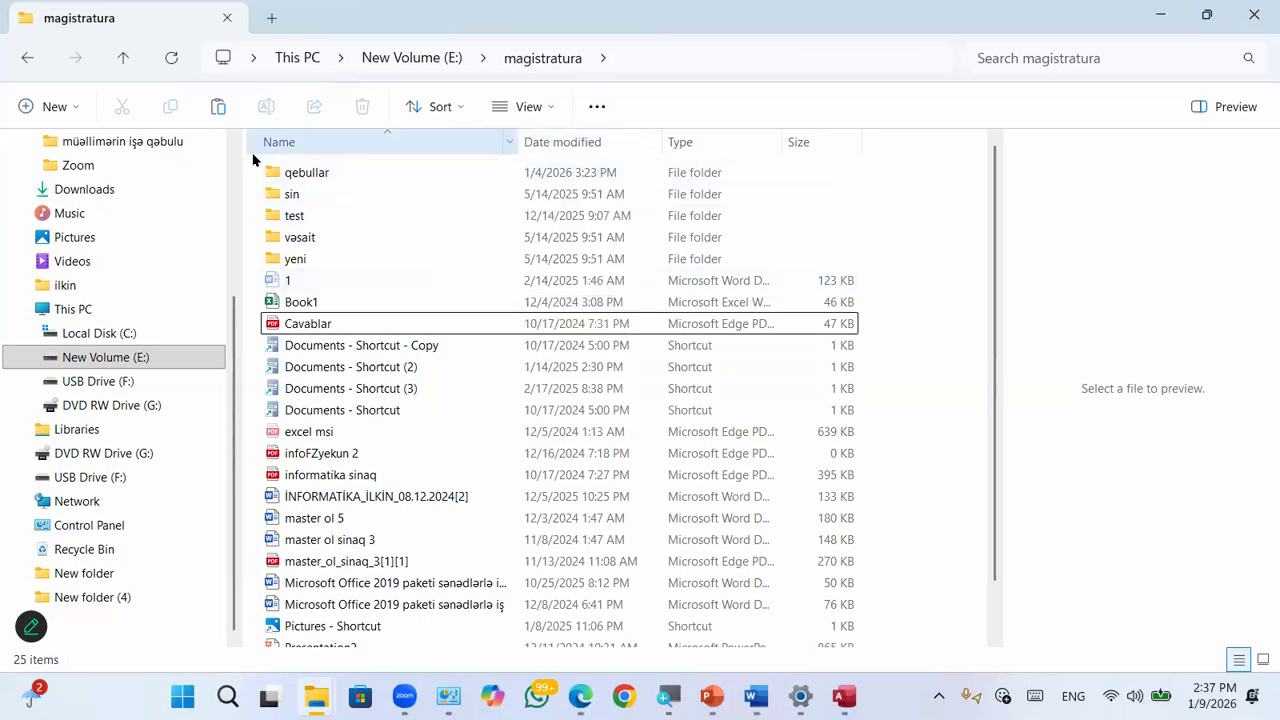
Step: Select the items from qebullar through Documents - Shortcut, invert the selection, and deselect everything
drag(250, 160, 428, 427)
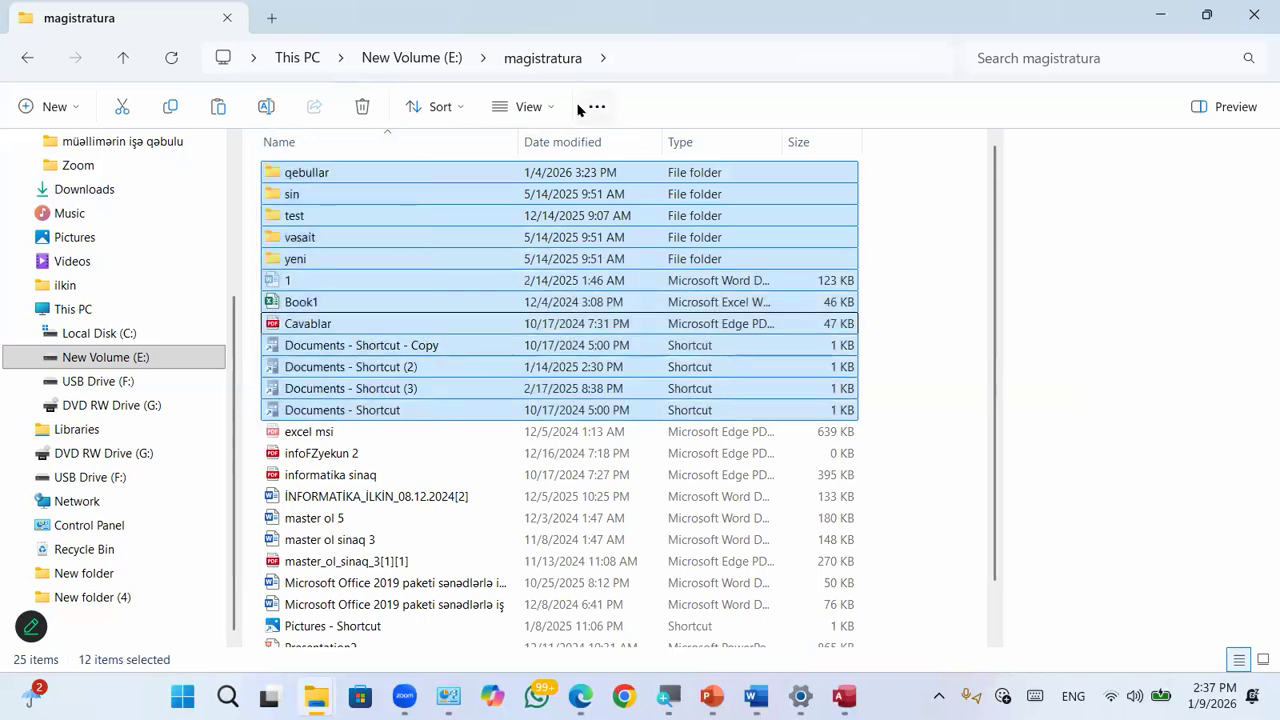
click(582, 108)
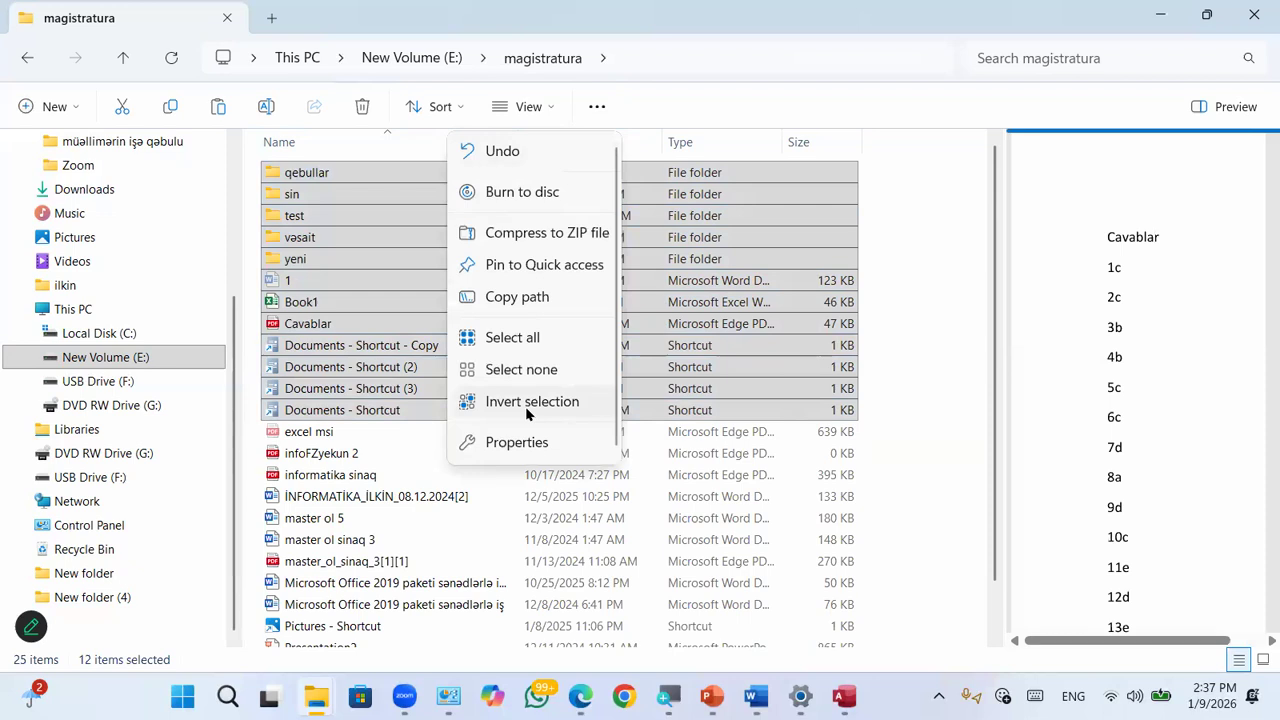
click(530, 402)
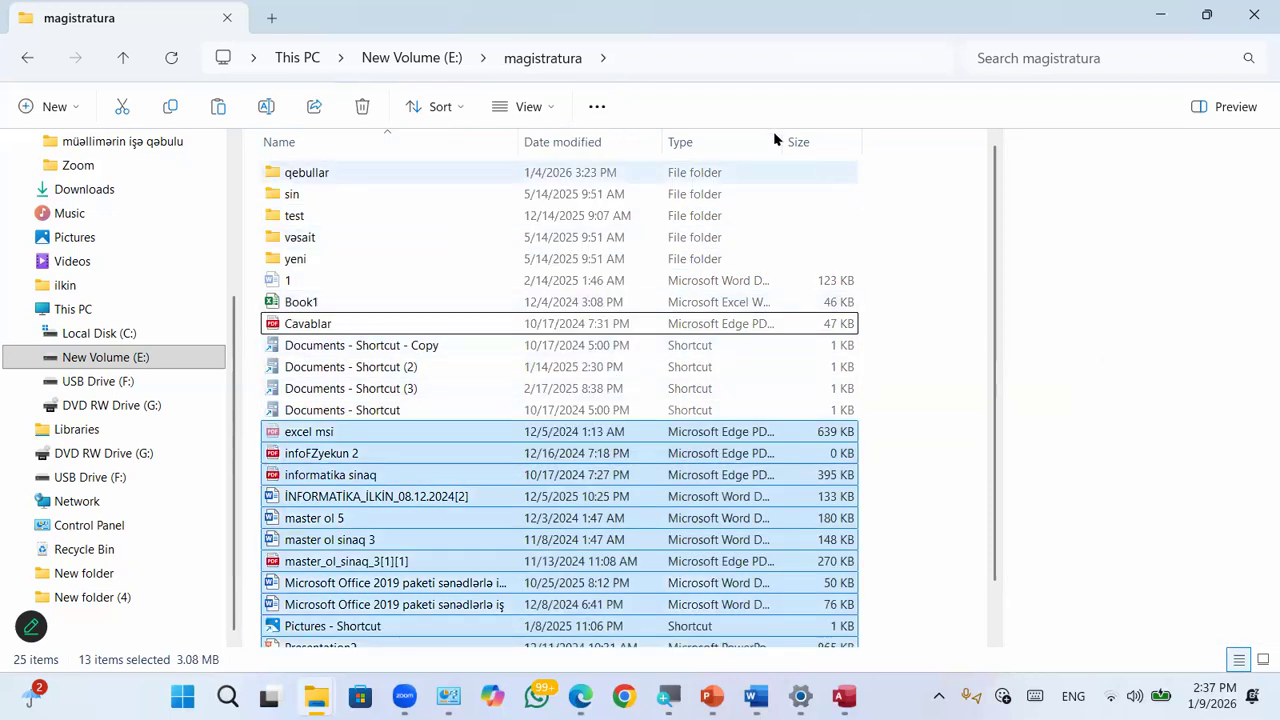
click(596, 106)
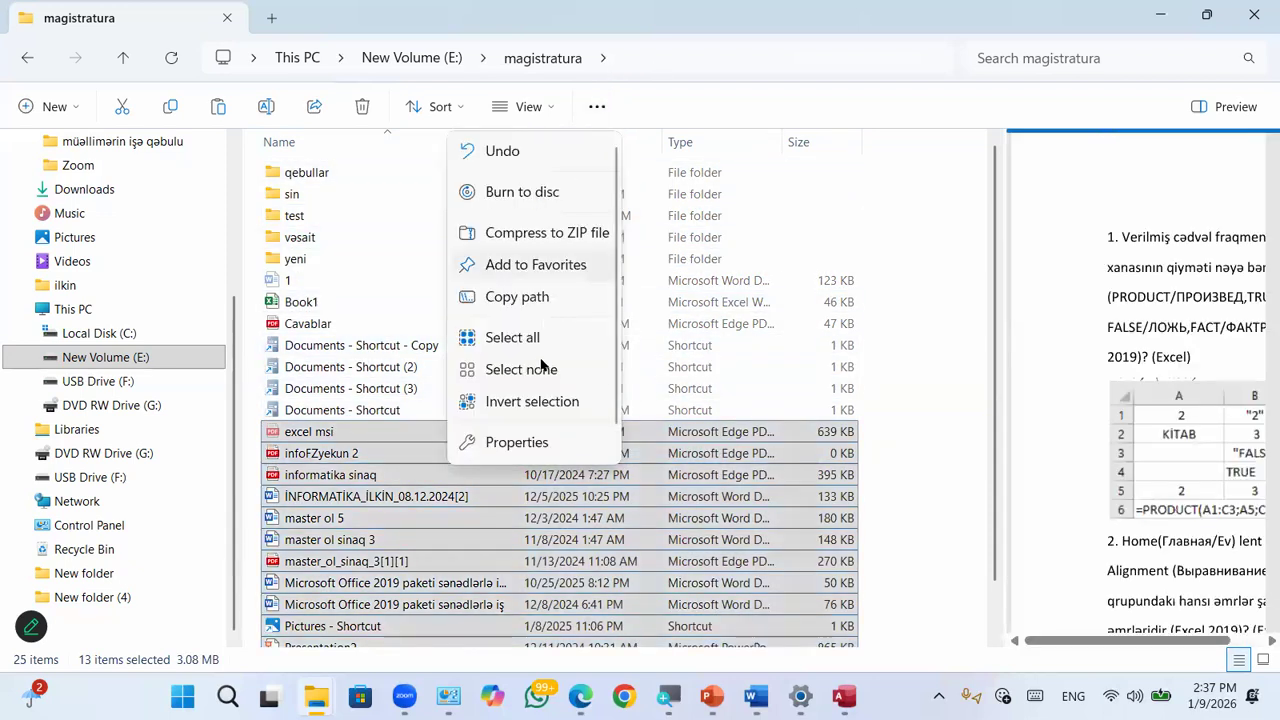
click(889, 197)
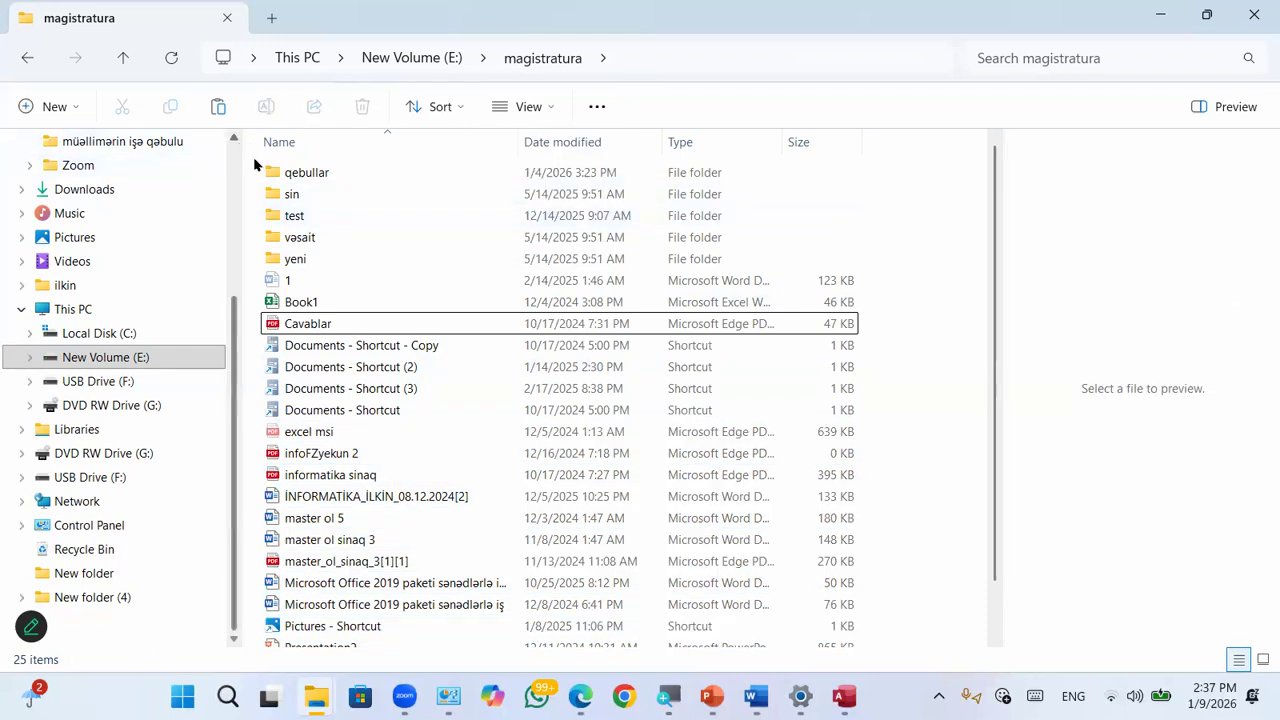
Step: Select the items from qebullar through Documents - Shortcut (3), and invert the selection
drag(250, 160, 400, 388)
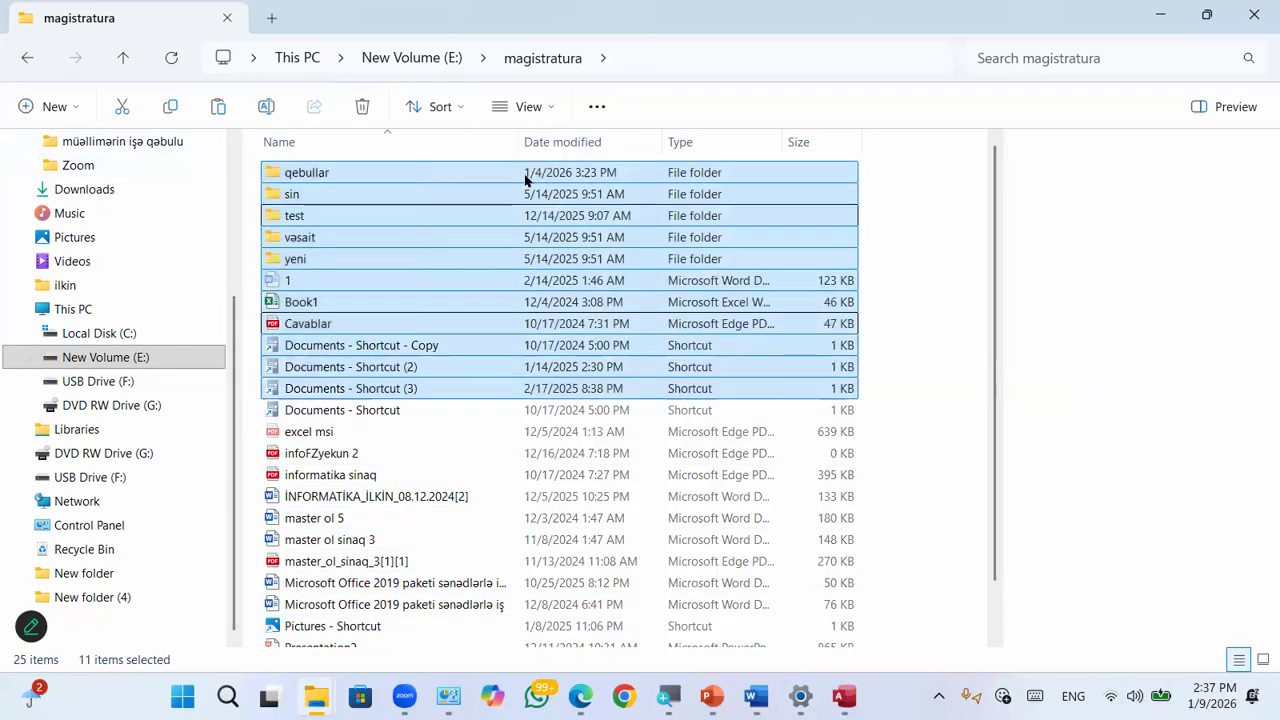
click(597, 106)
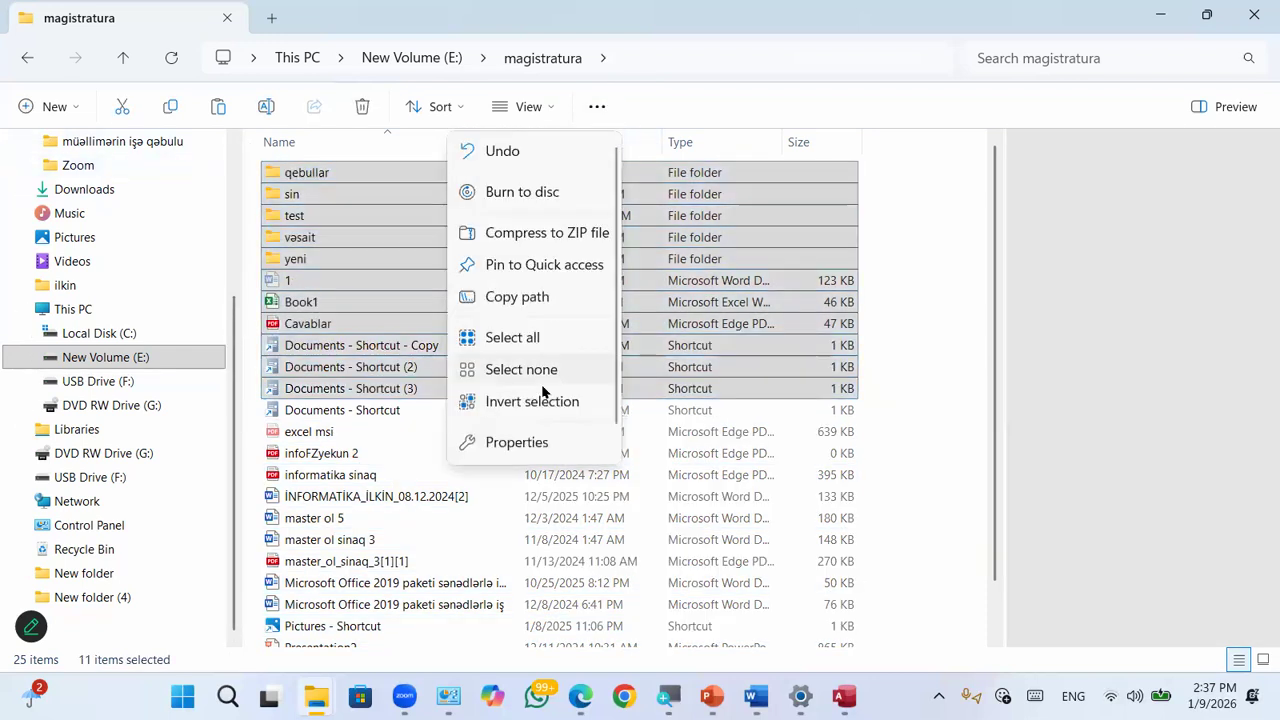
click(539, 400)
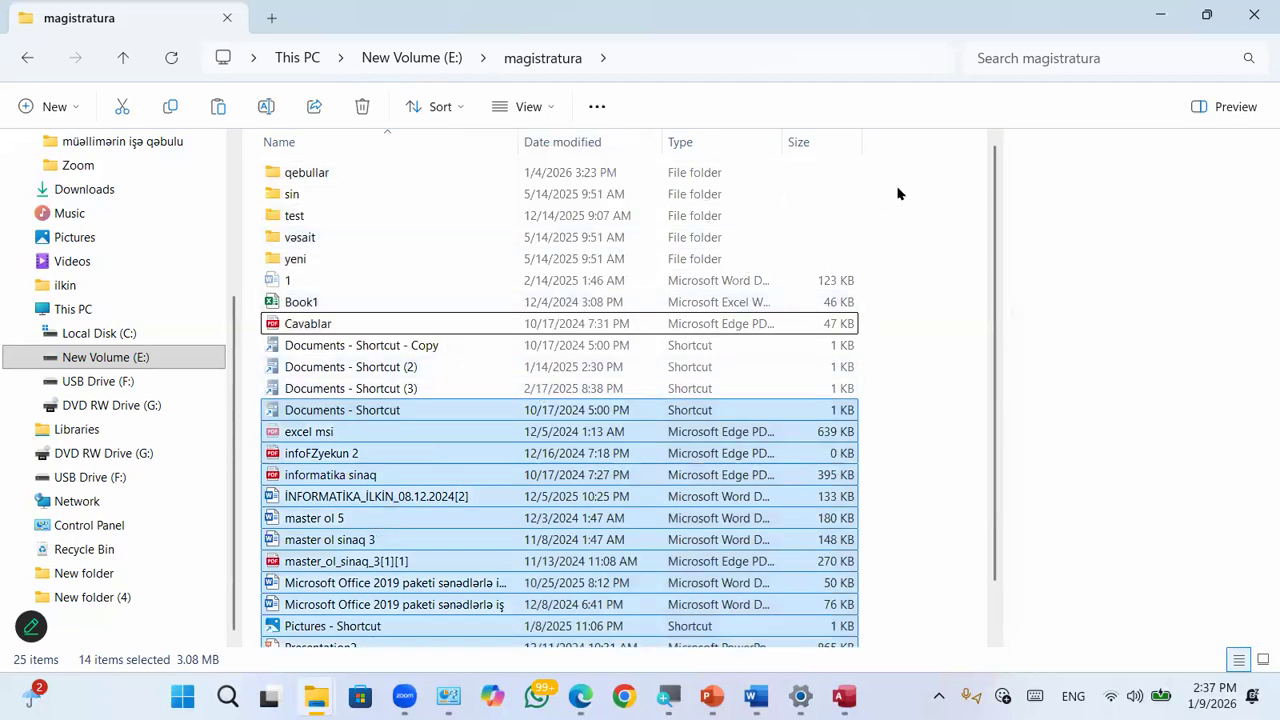
Step: Examine the General and Details properties of the selected files, and close the Properties dialog
click(596, 107)
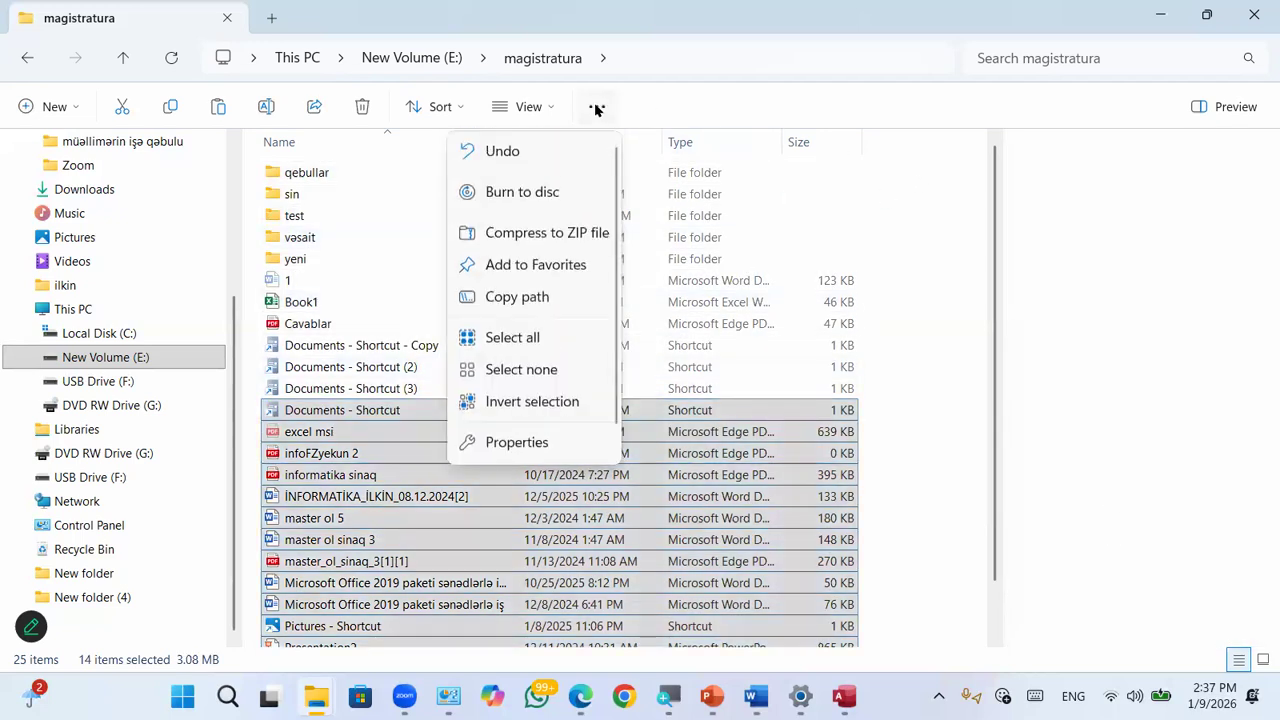
scroll(543, 337, down, 1)
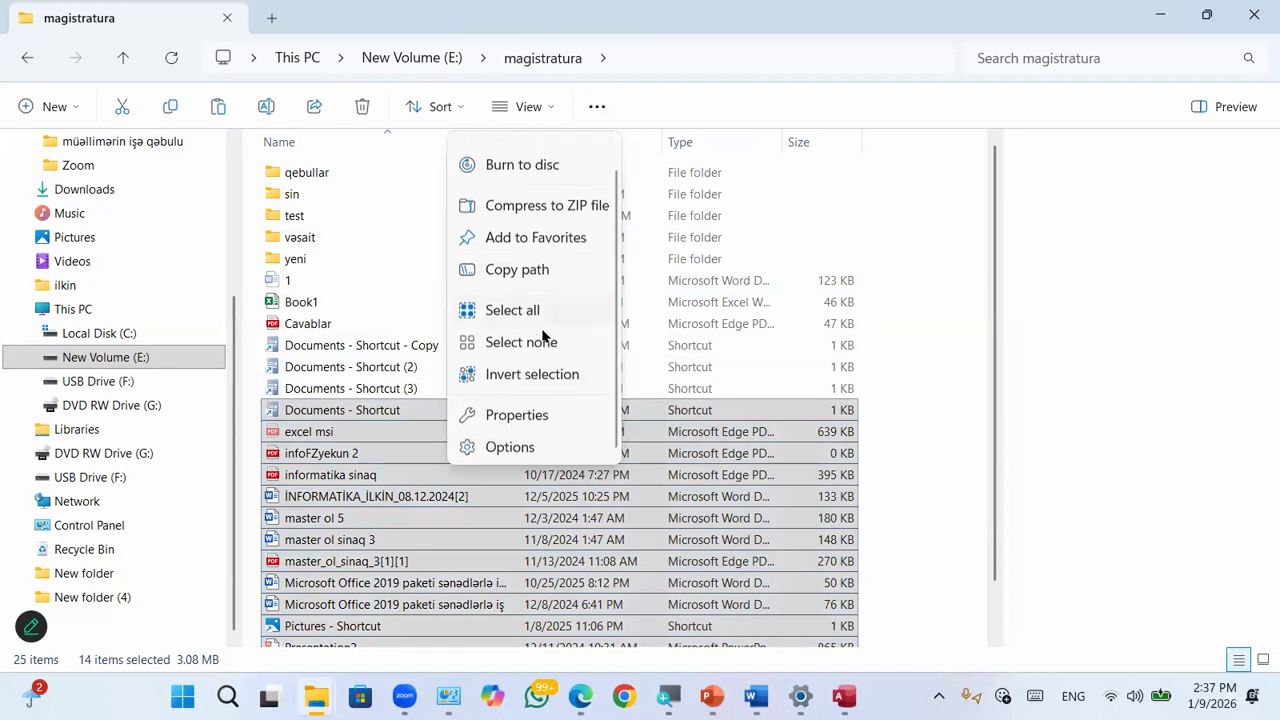
click(534, 409)
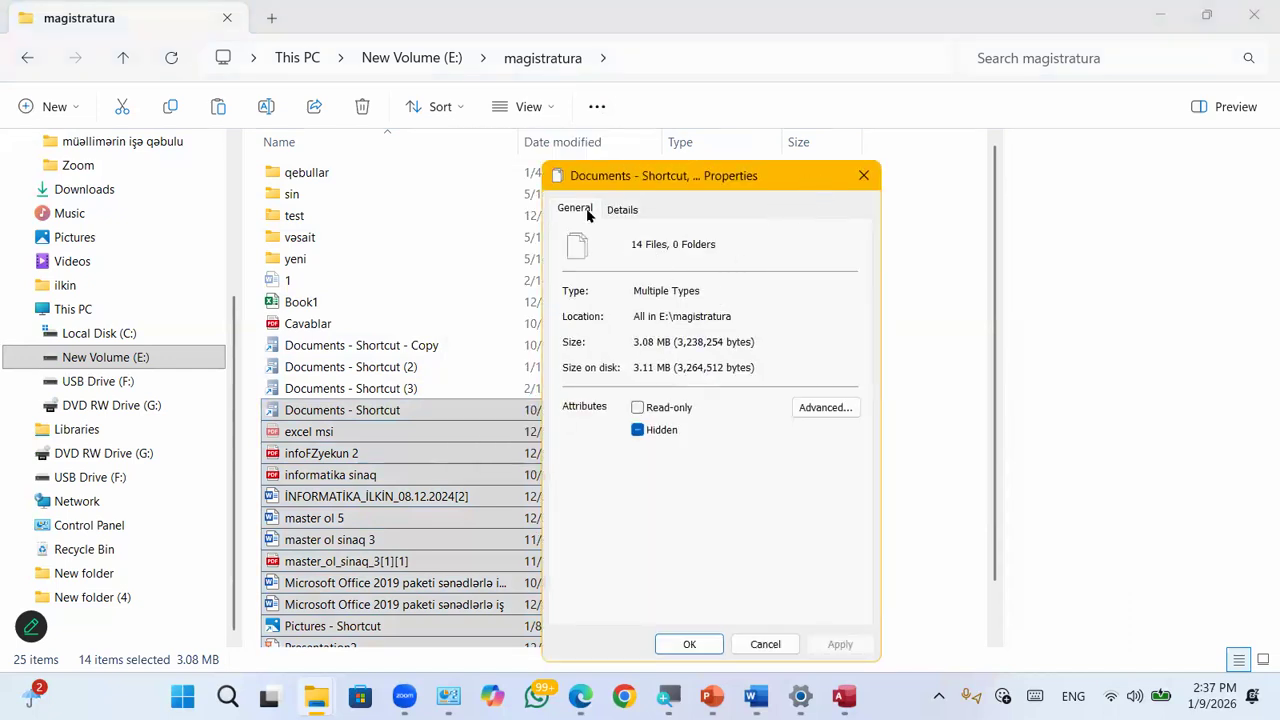
click(620, 212)
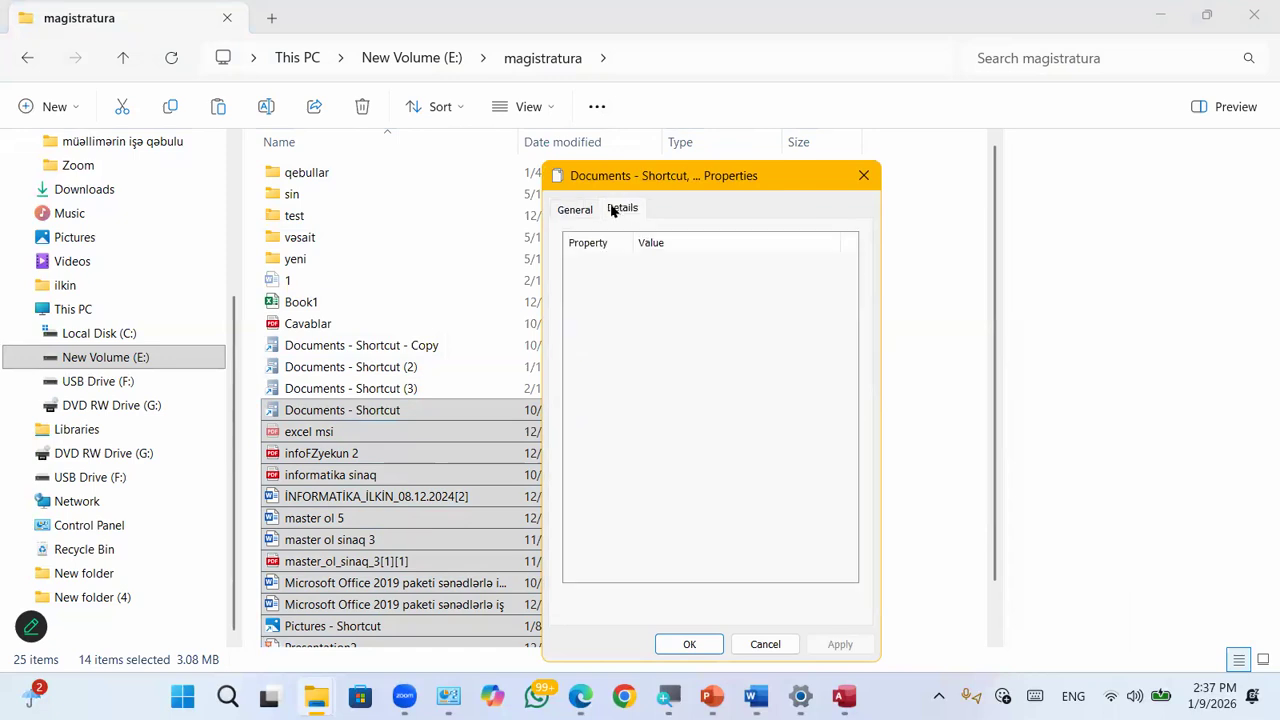
click(577, 208)
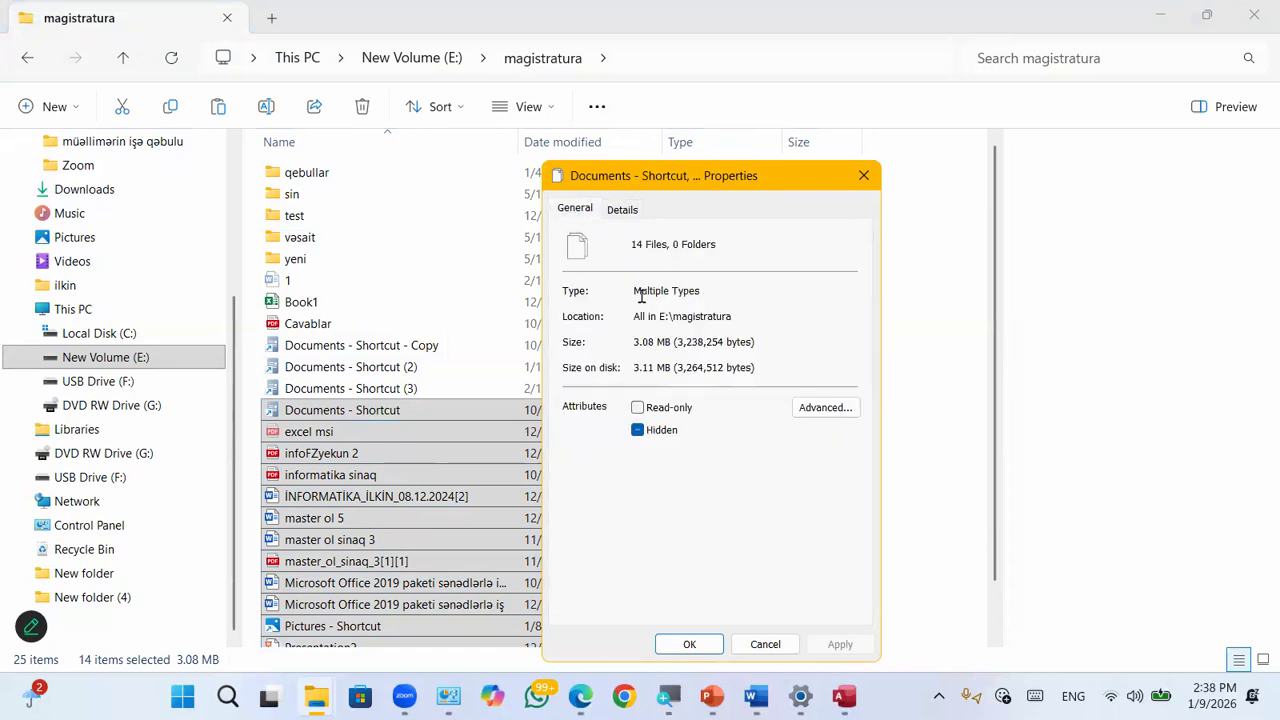
click(863, 175)
Step: Deselect the files, review the general Folder Options, and close both the dialog and the File Explorer window
click(596, 108)
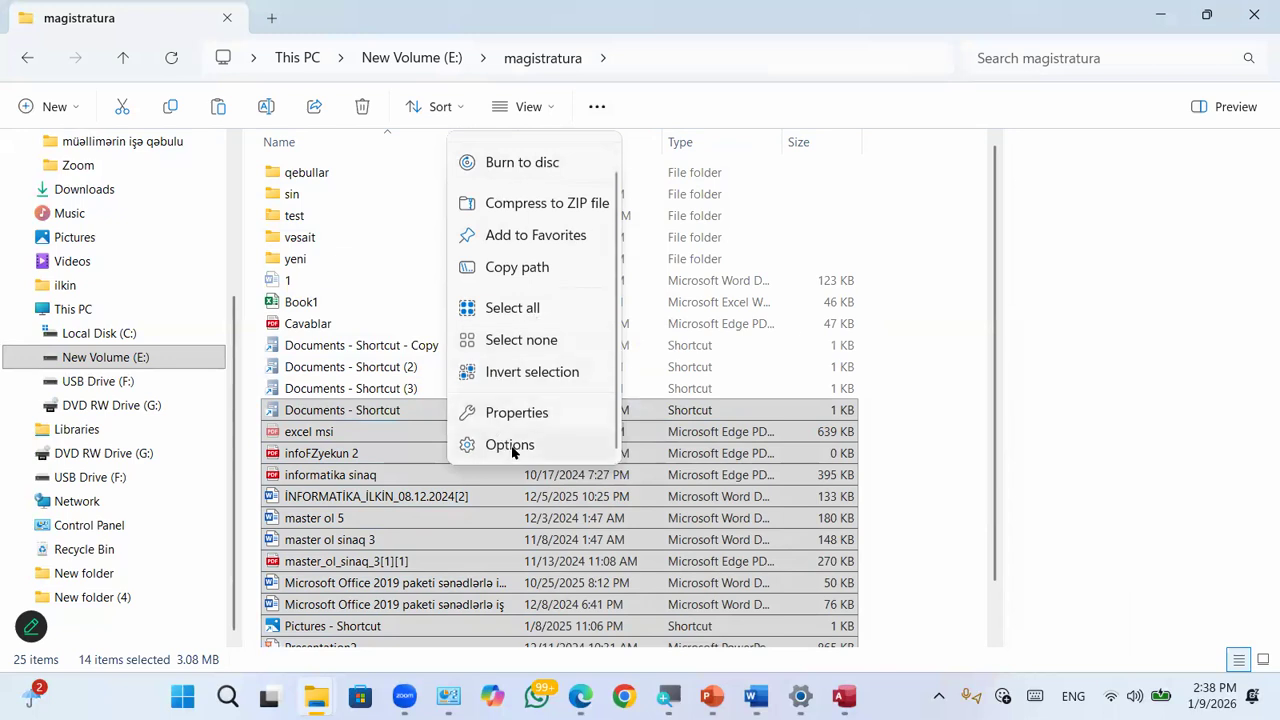
click(888, 195)
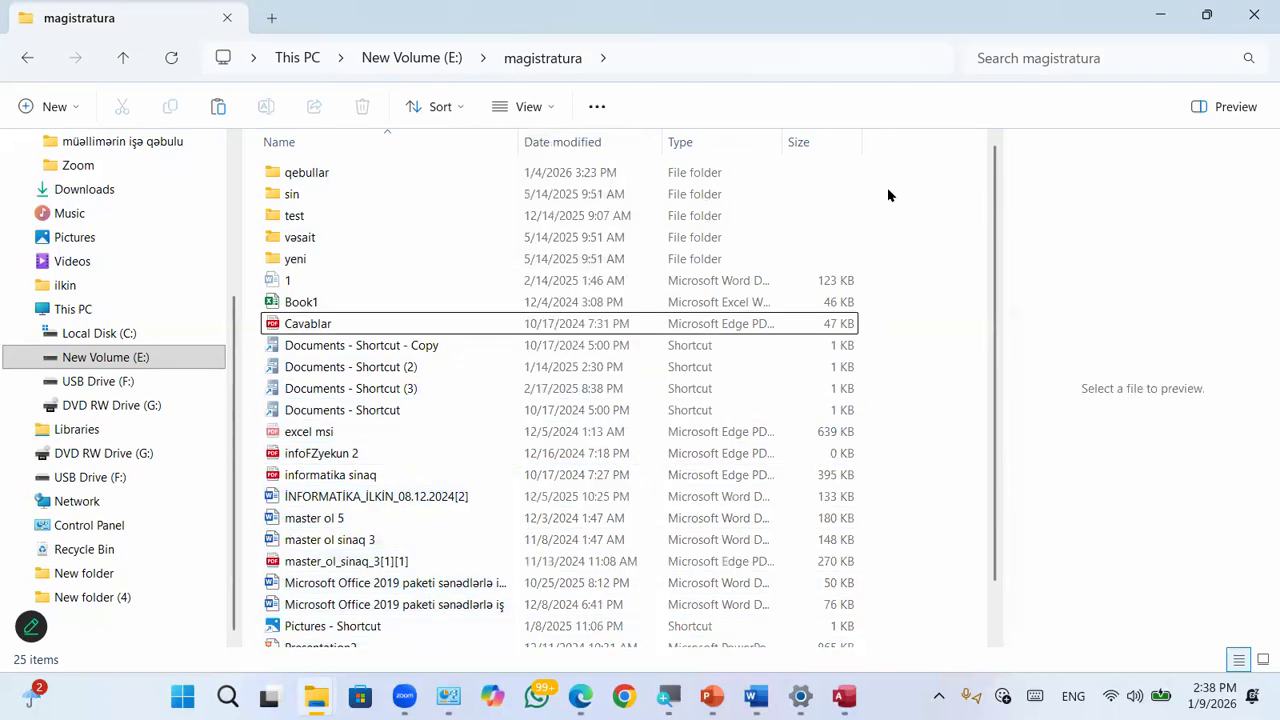
click(594, 108)
click(517, 408)
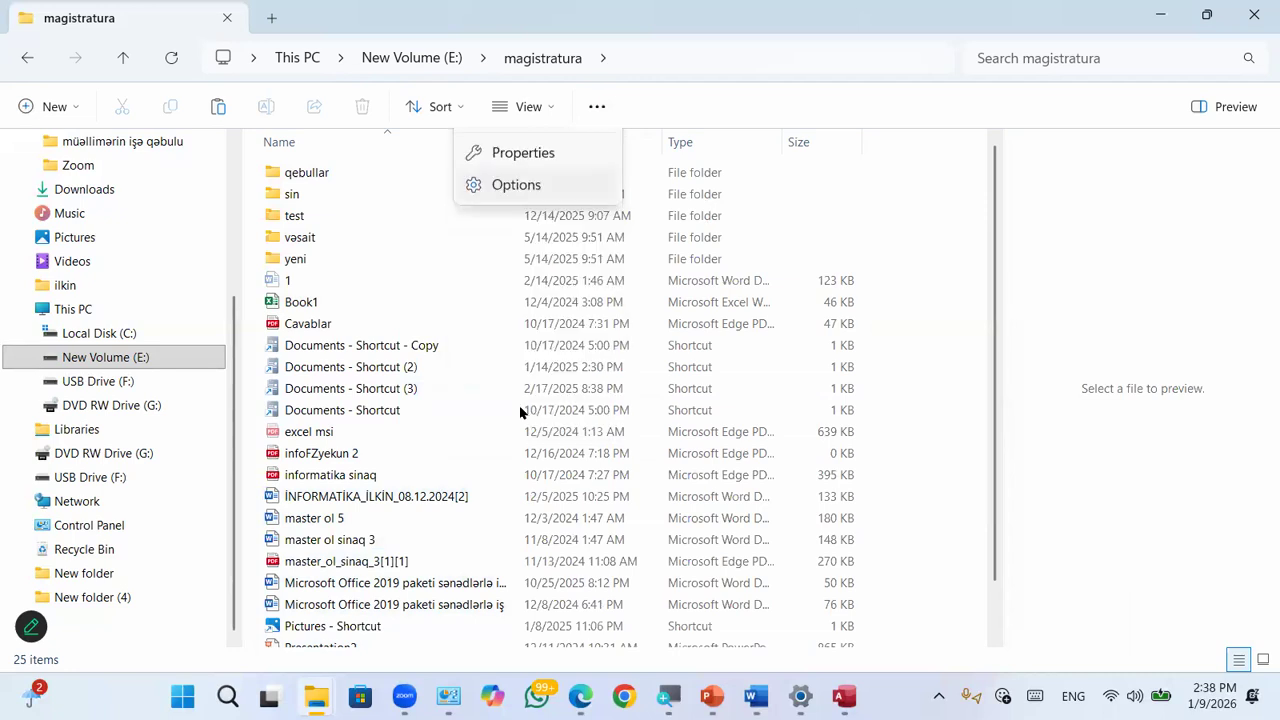
drag(310, 172, 624, 99)
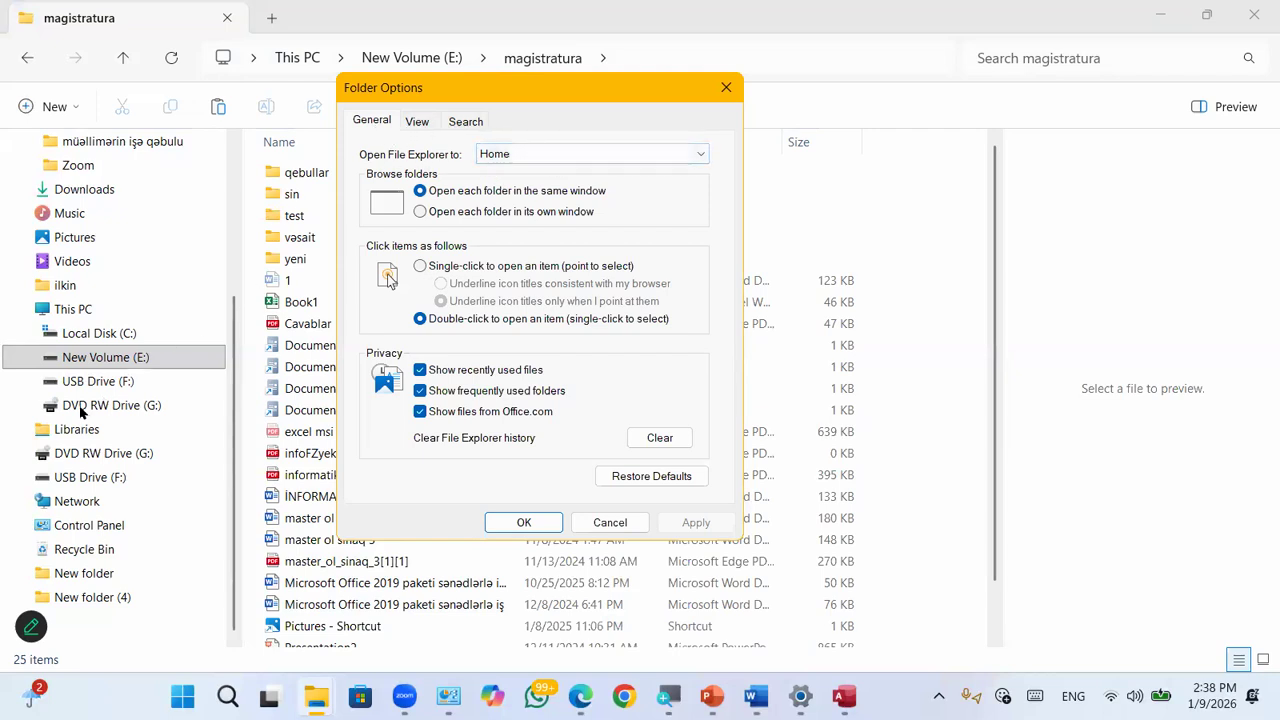
click(716, 97)
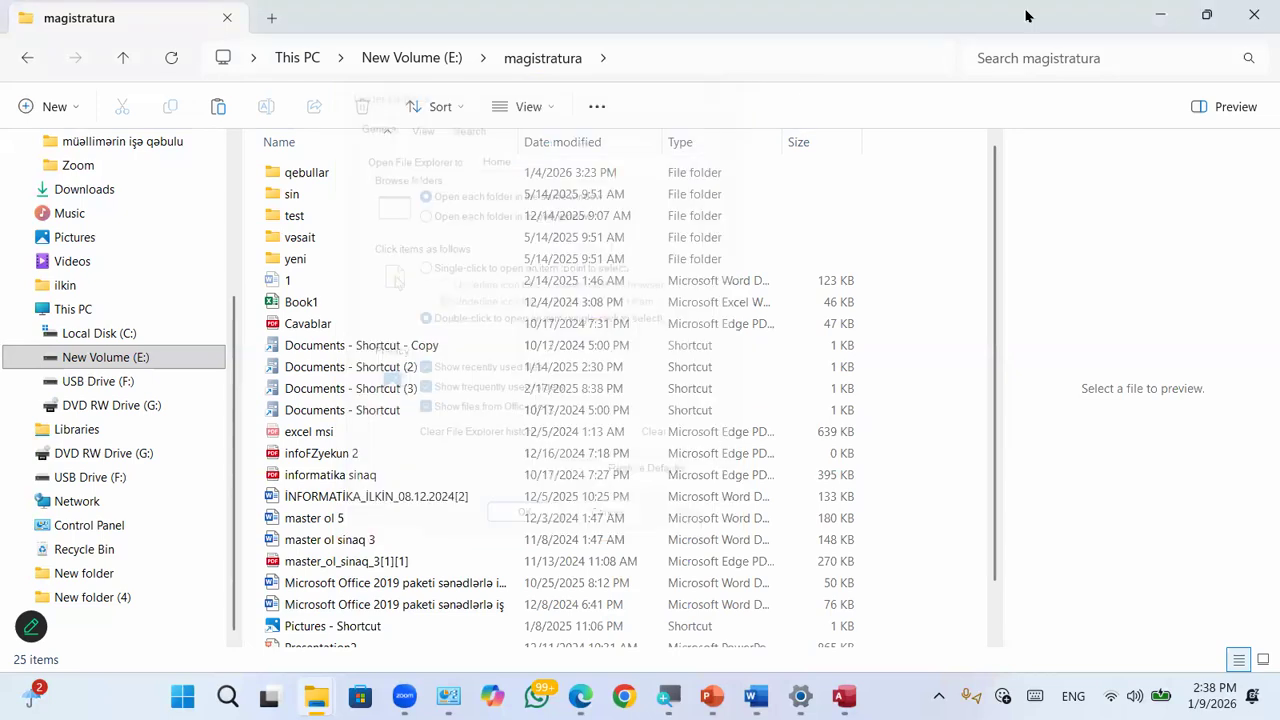
click(1256, 14)
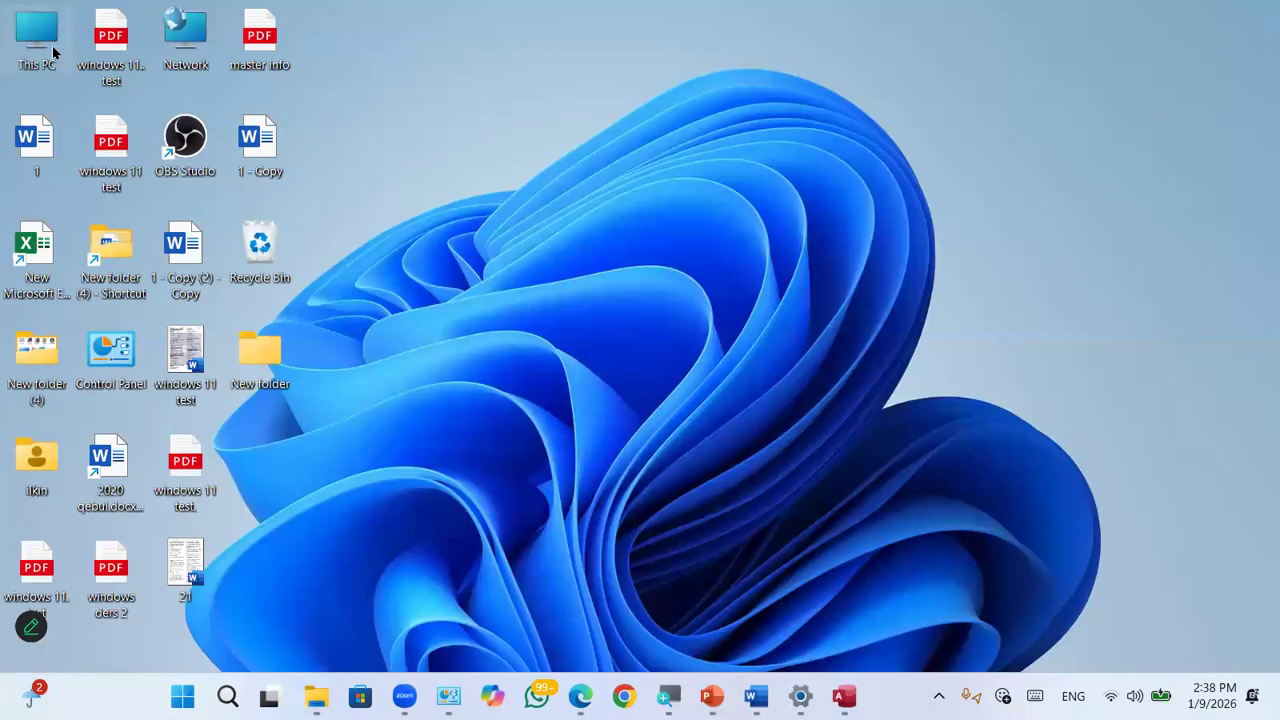
Step: Open This PC from the desktop and bring up the Folder Options dialog
double_click(52, 45)
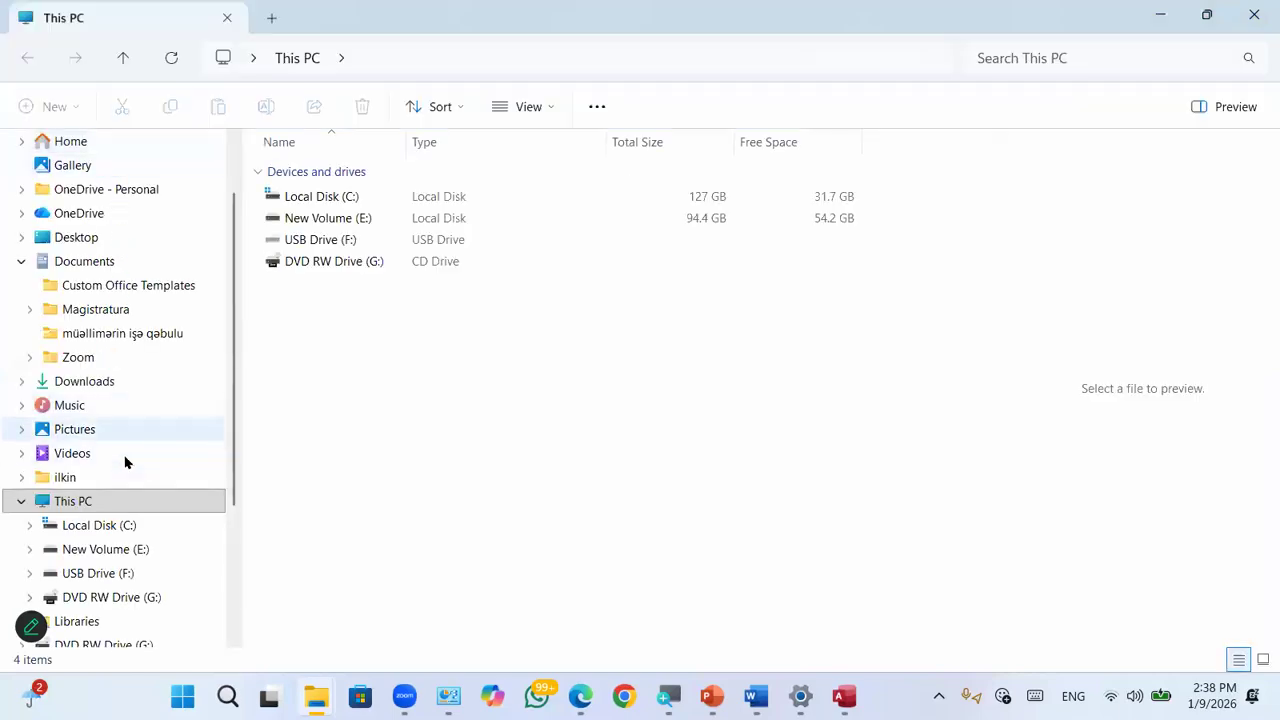
click(603, 112)
scroll(482, 370, down, 1)
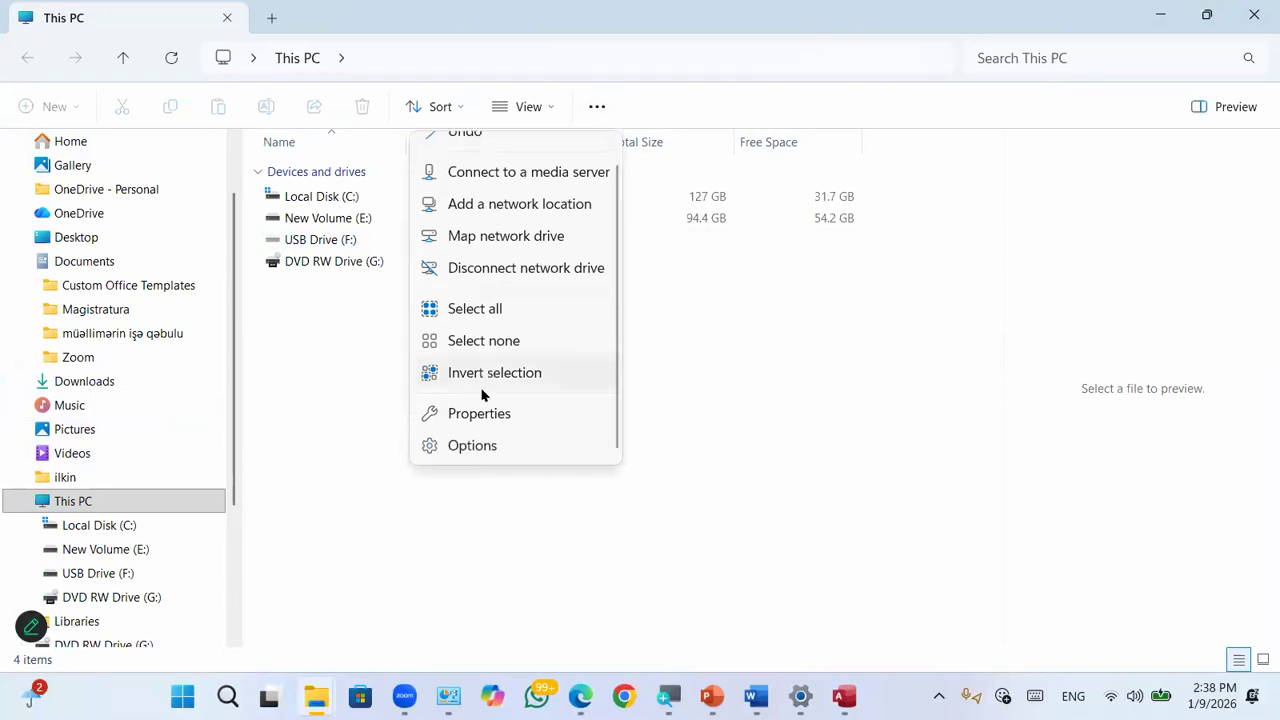
click(463, 443)
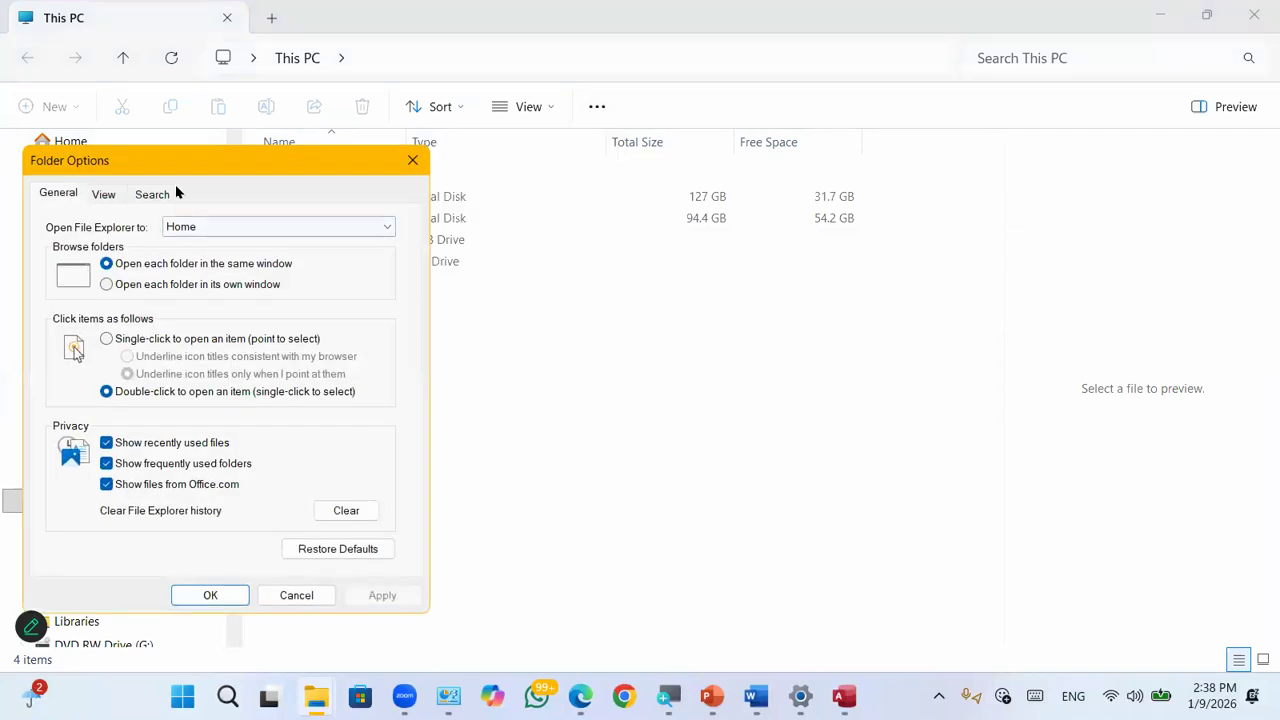
drag(180, 170, 358, 186)
Step: Try This PC and Home as the location File Explorer opens to, and close Folder Options without applying
click(550, 245)
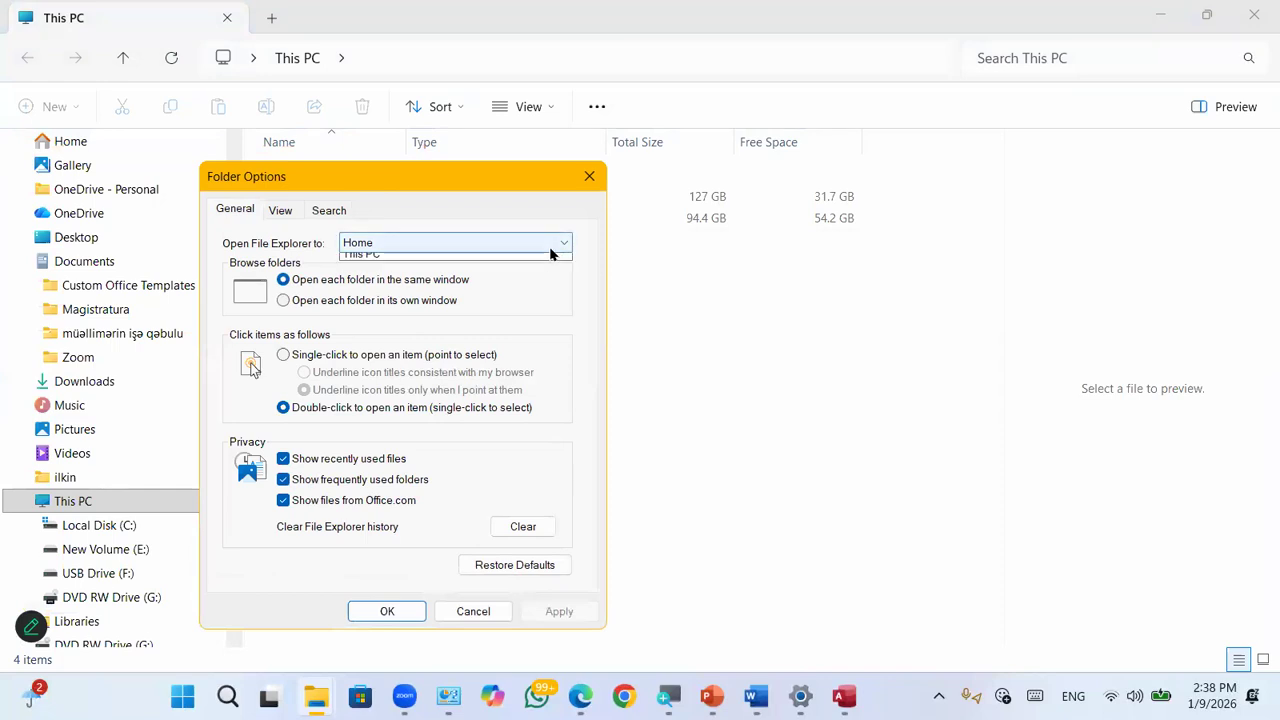
click(372, 273)
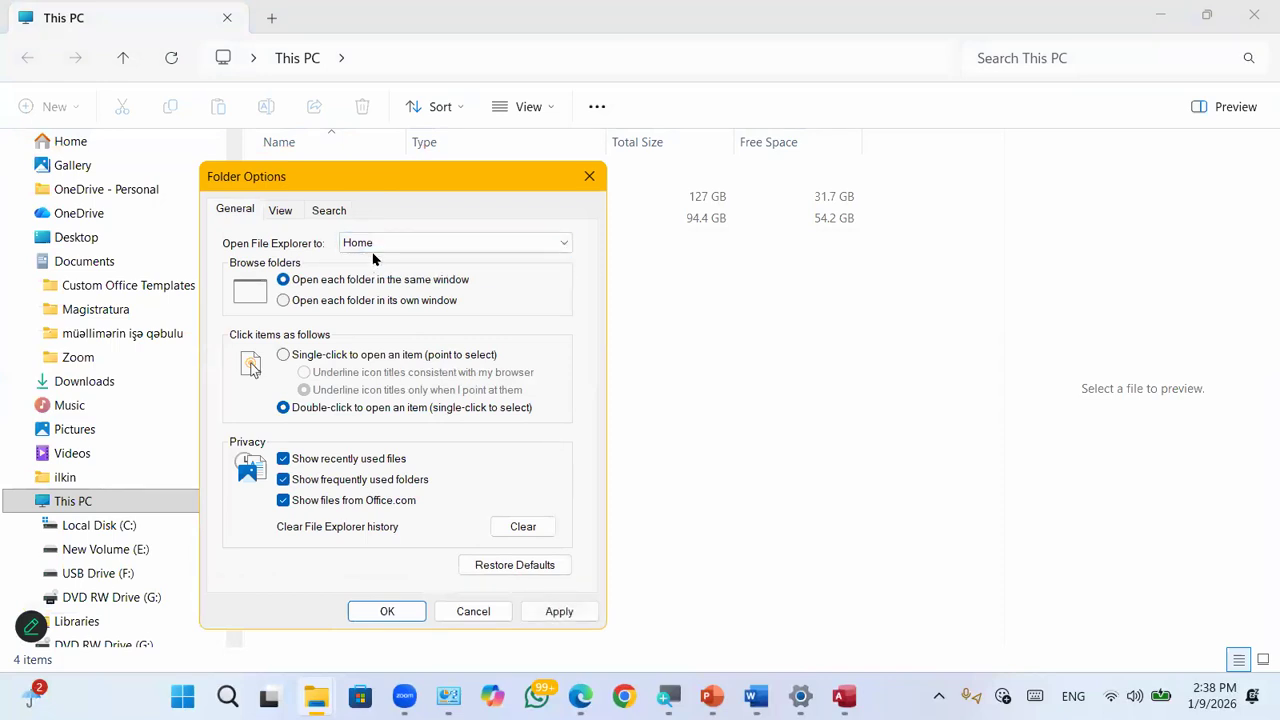
click(474, 243)
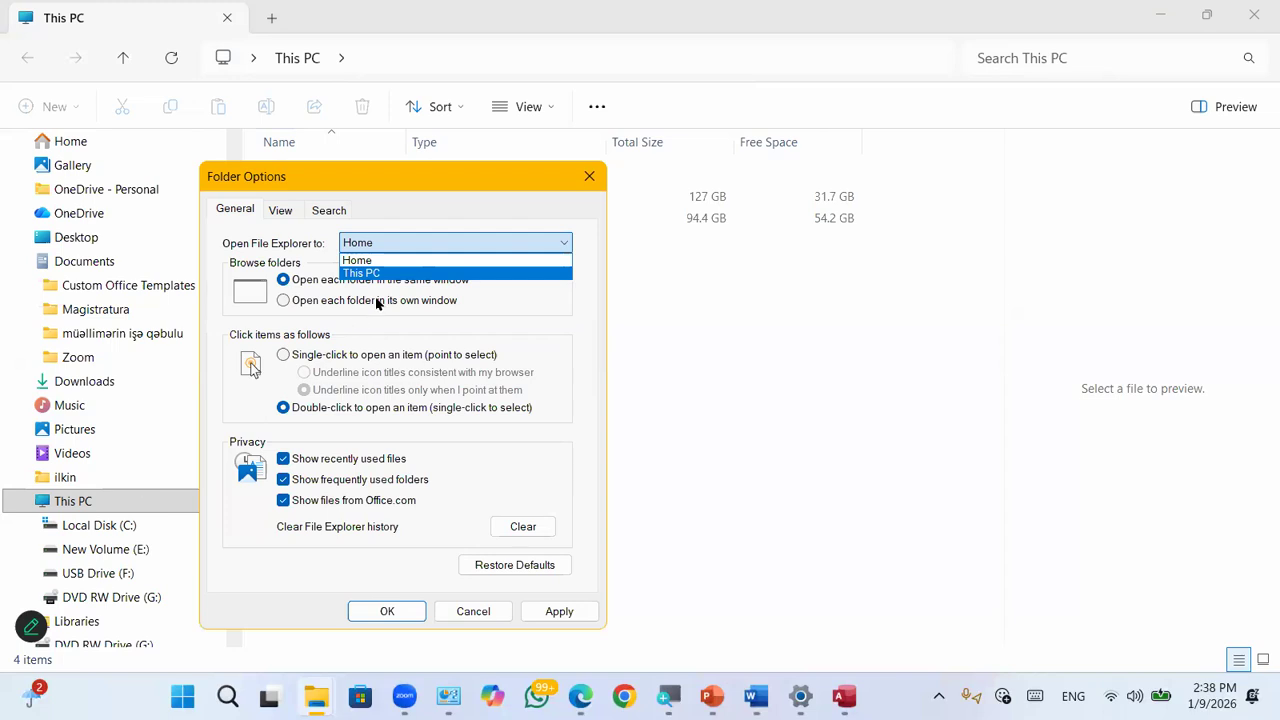
click(366, 258)
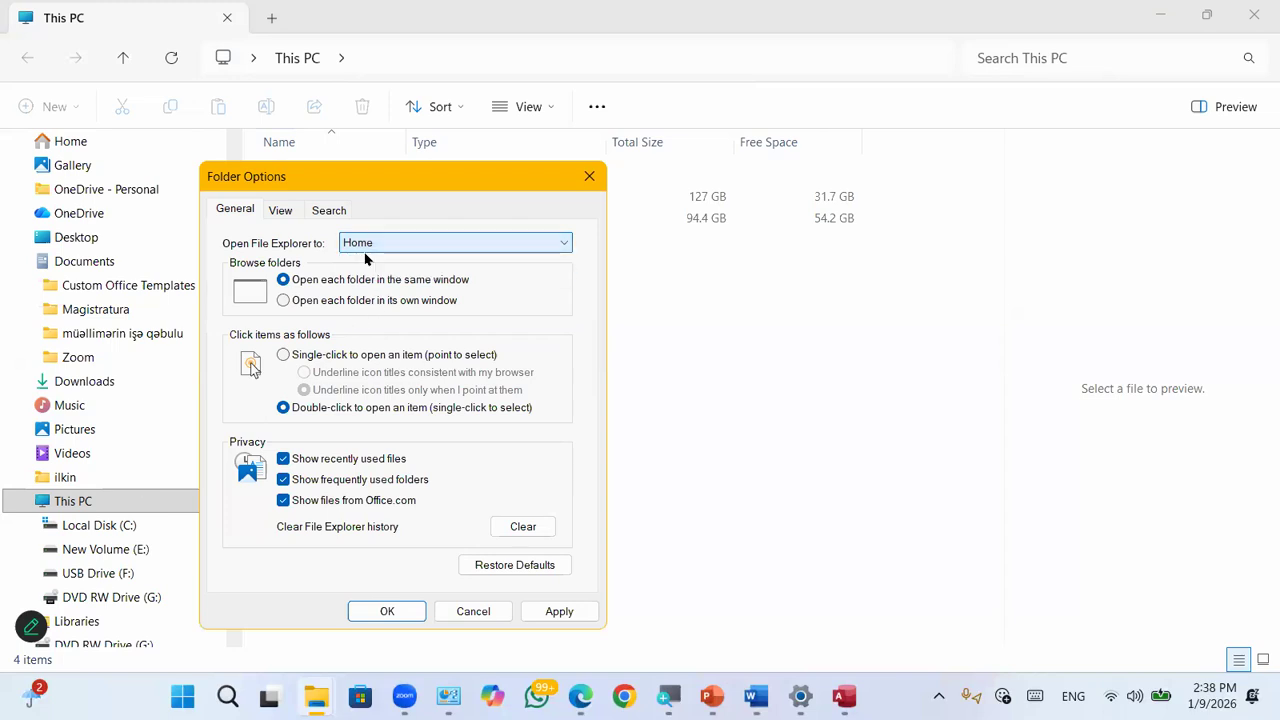
click(500, 248)
click(399, 273)
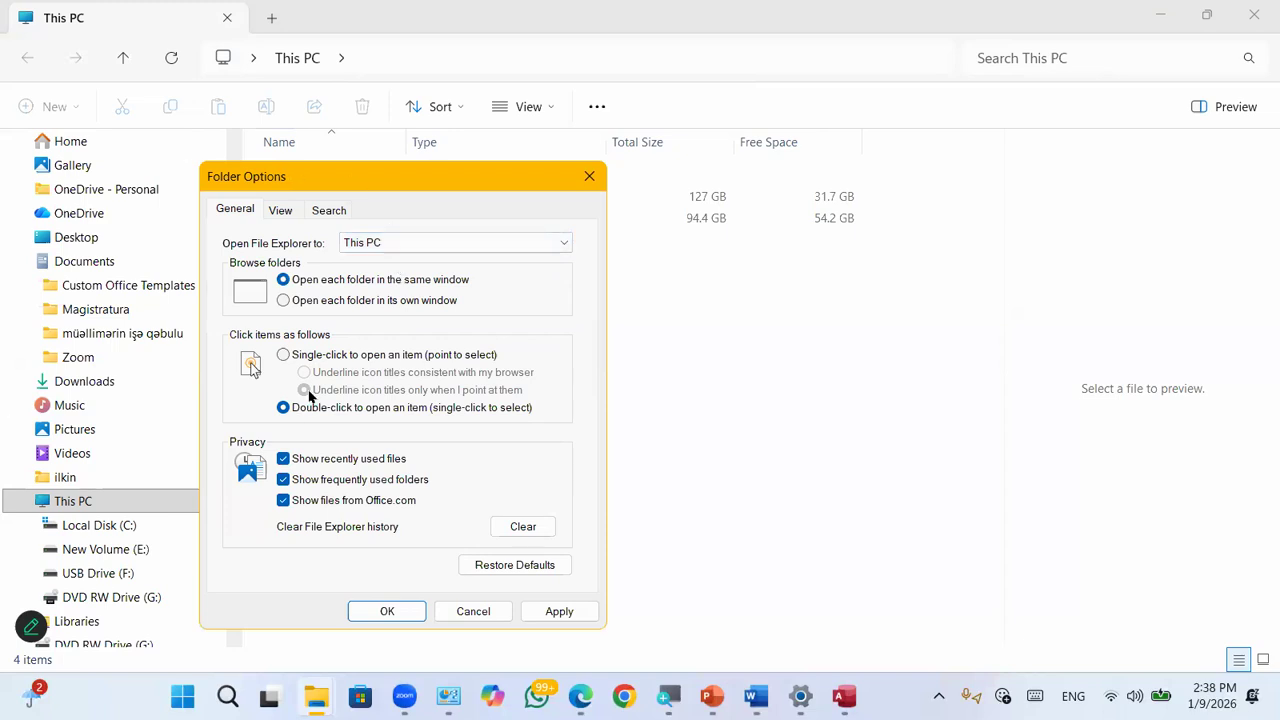
click(429, 245)
click(383, 257)
click(589, 176)
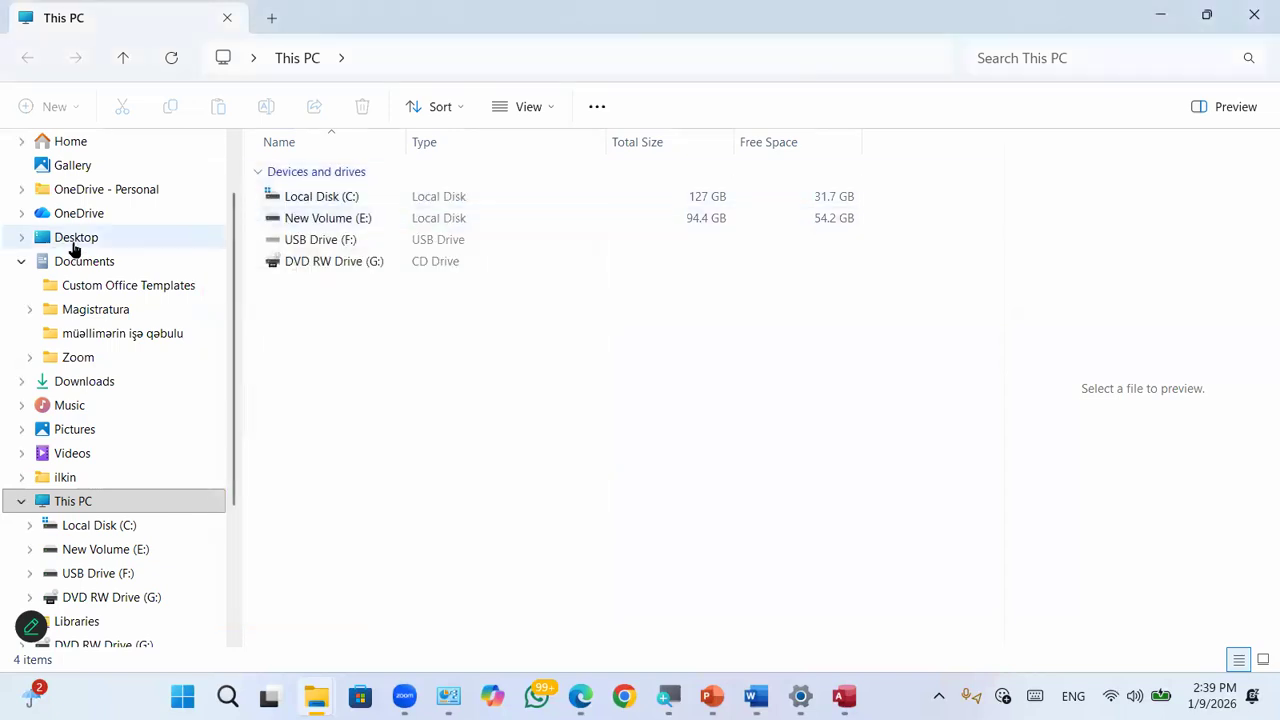
Step: Go to the Desktop folder and apply the Folder Options setting to open each folder in its own window
click(73, 247)
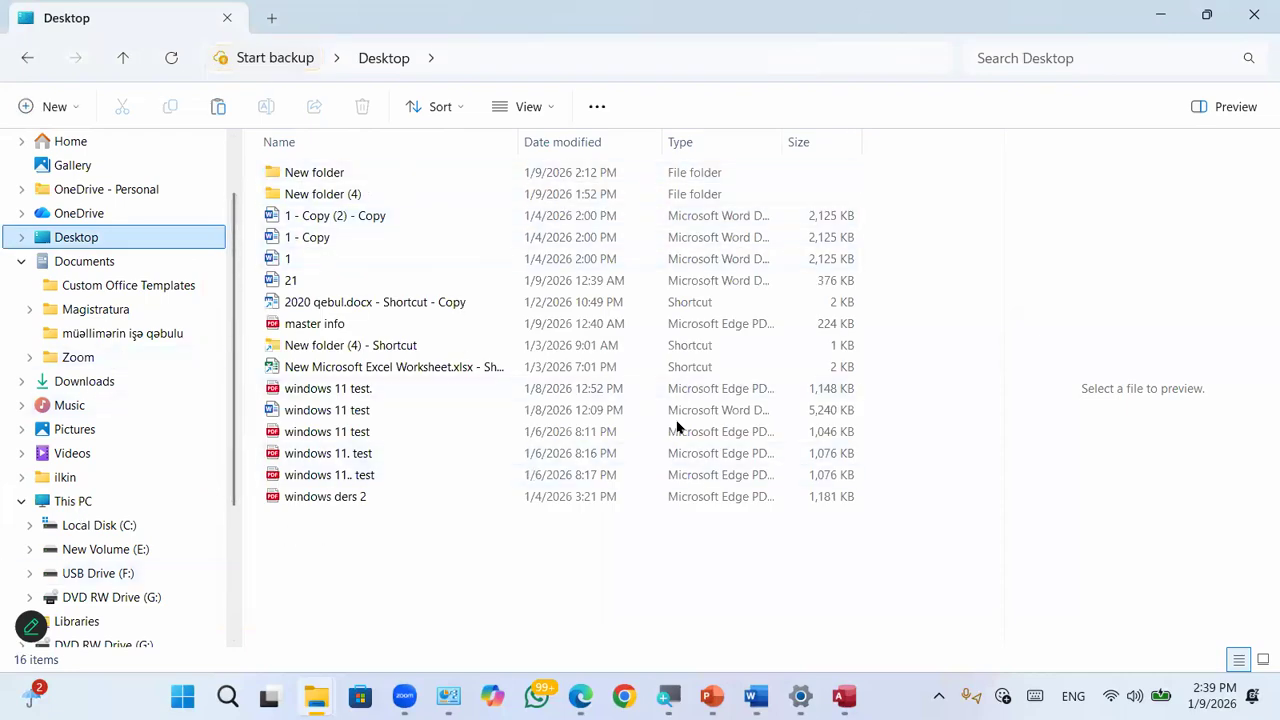
click(599, 111)
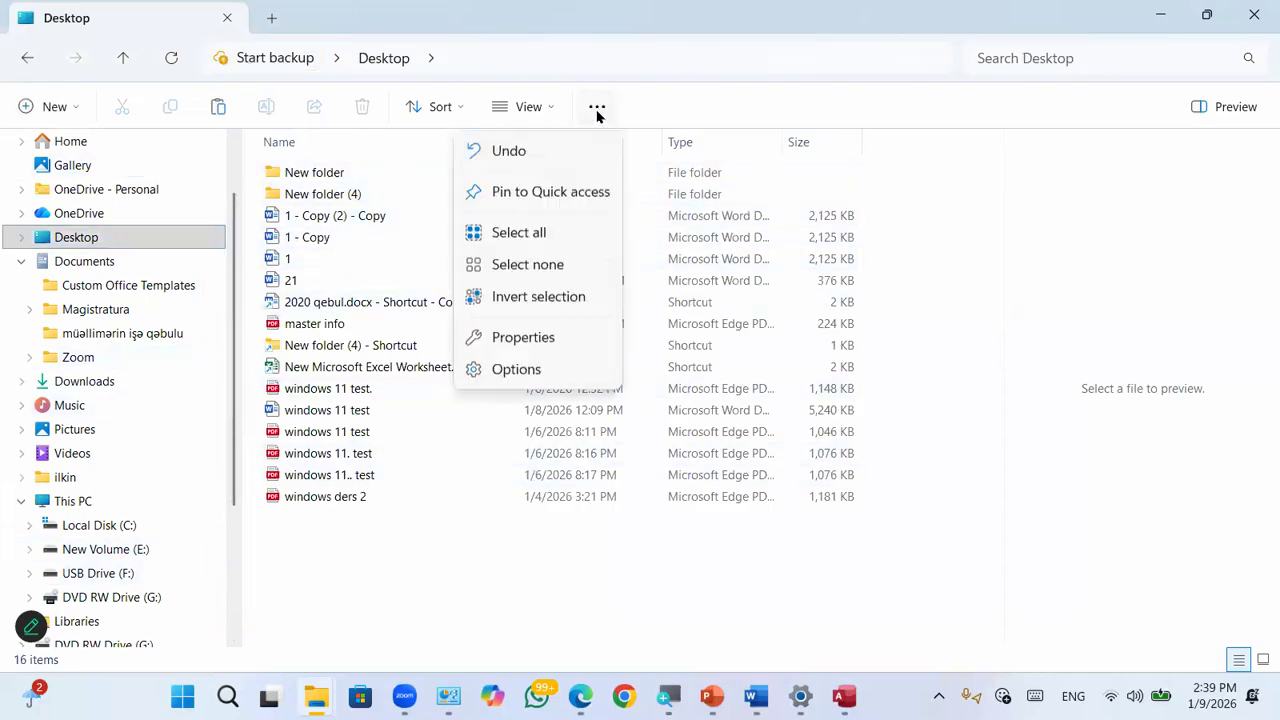
click(516, 370)
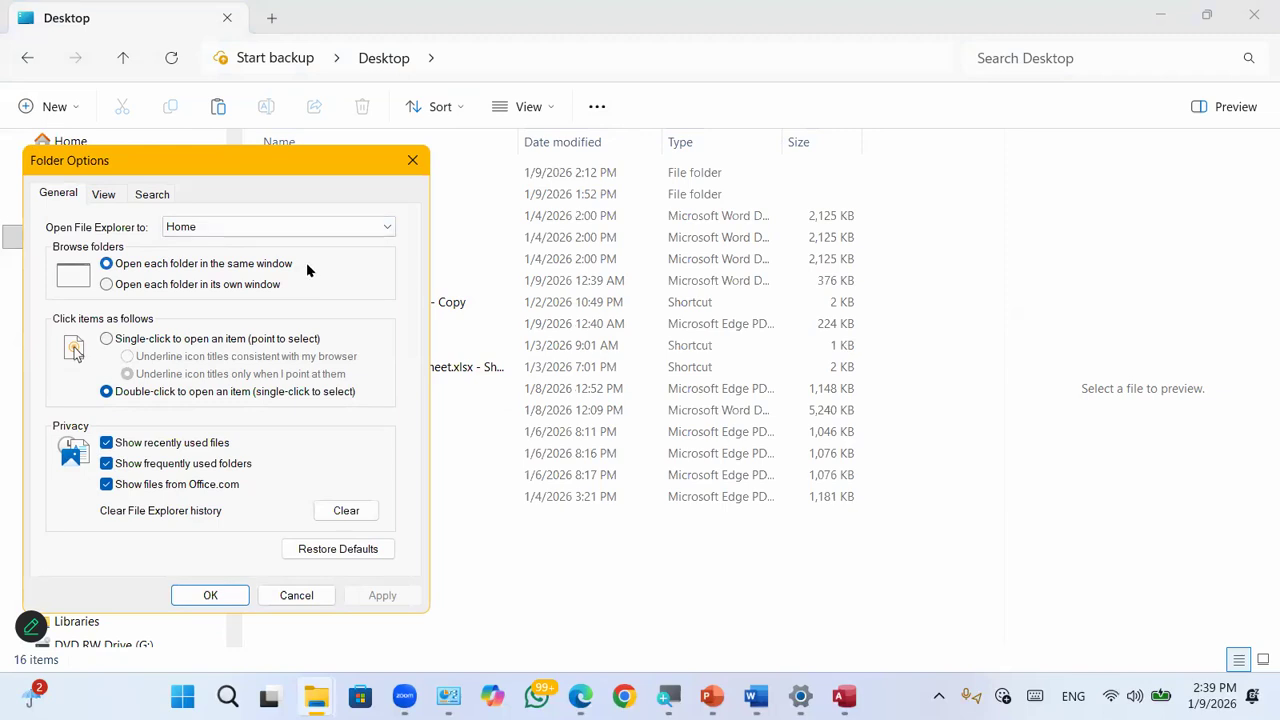
click(107, 285)
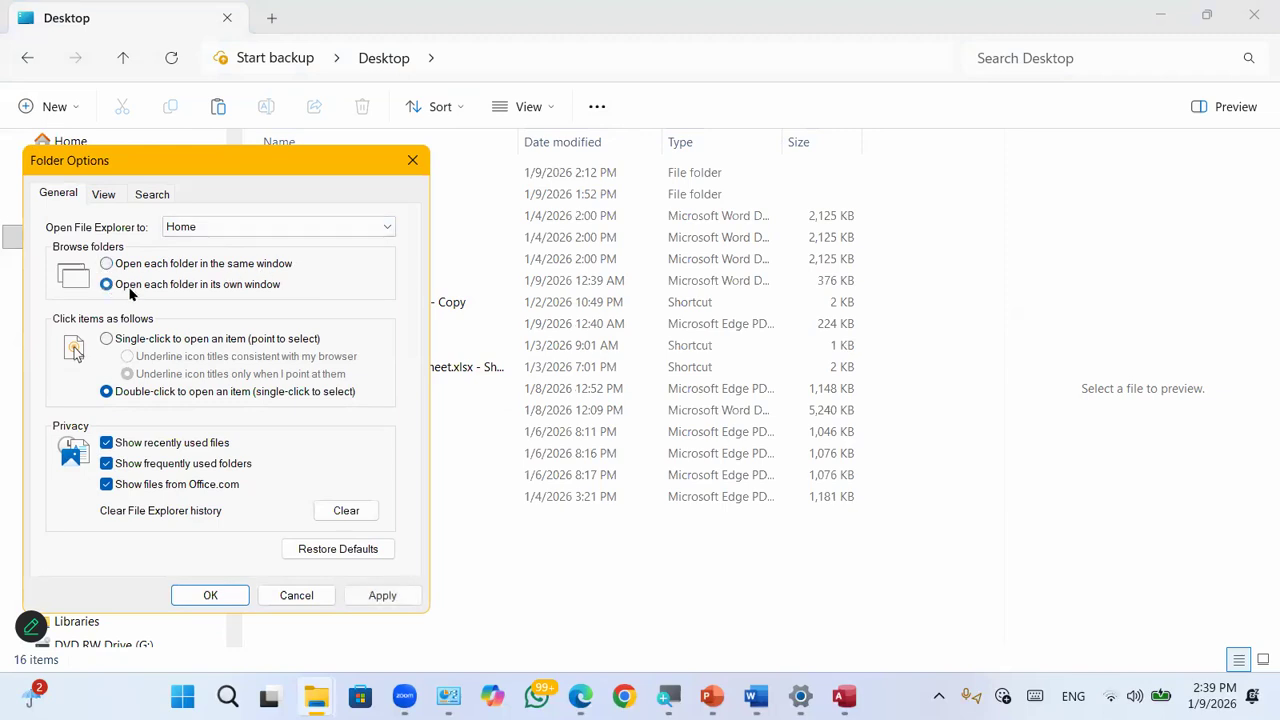
click(365, 597)
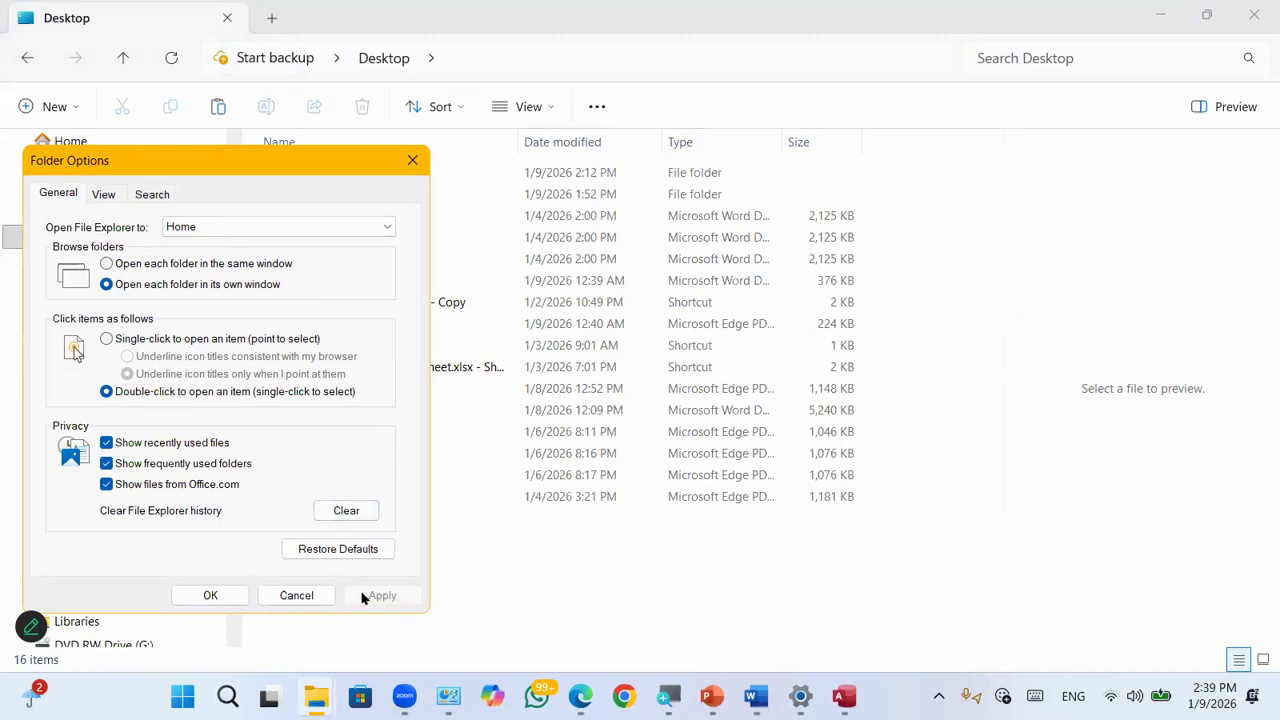
click(400, 170)
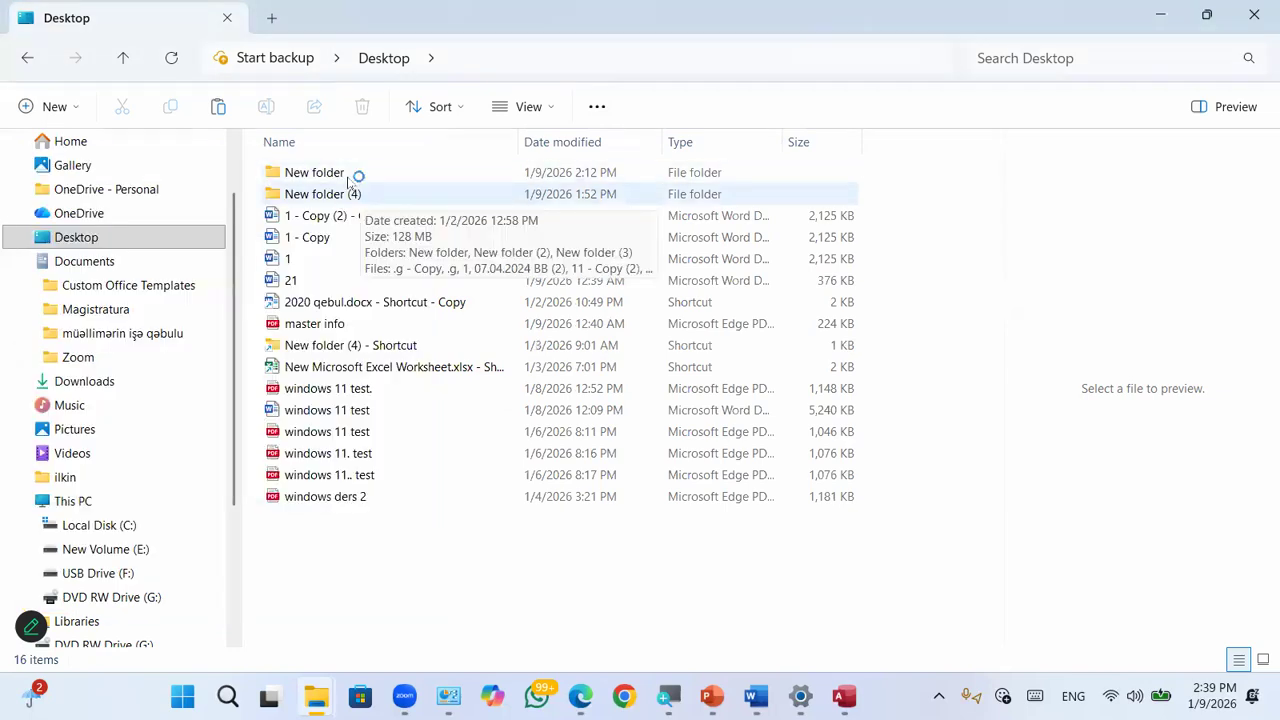
Step: Open New folder from Desktop, and apply the Folder Options setting to open each folder in the same window
double_click(350, 173)
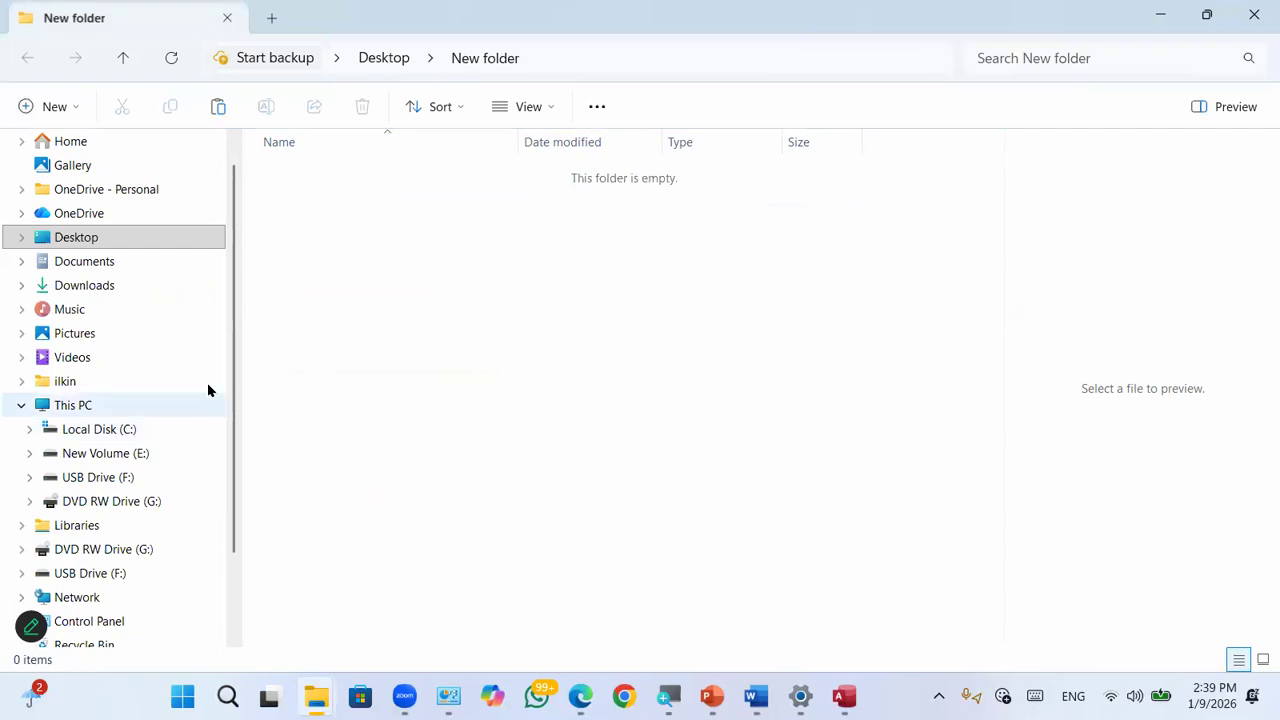
click(553, 106)
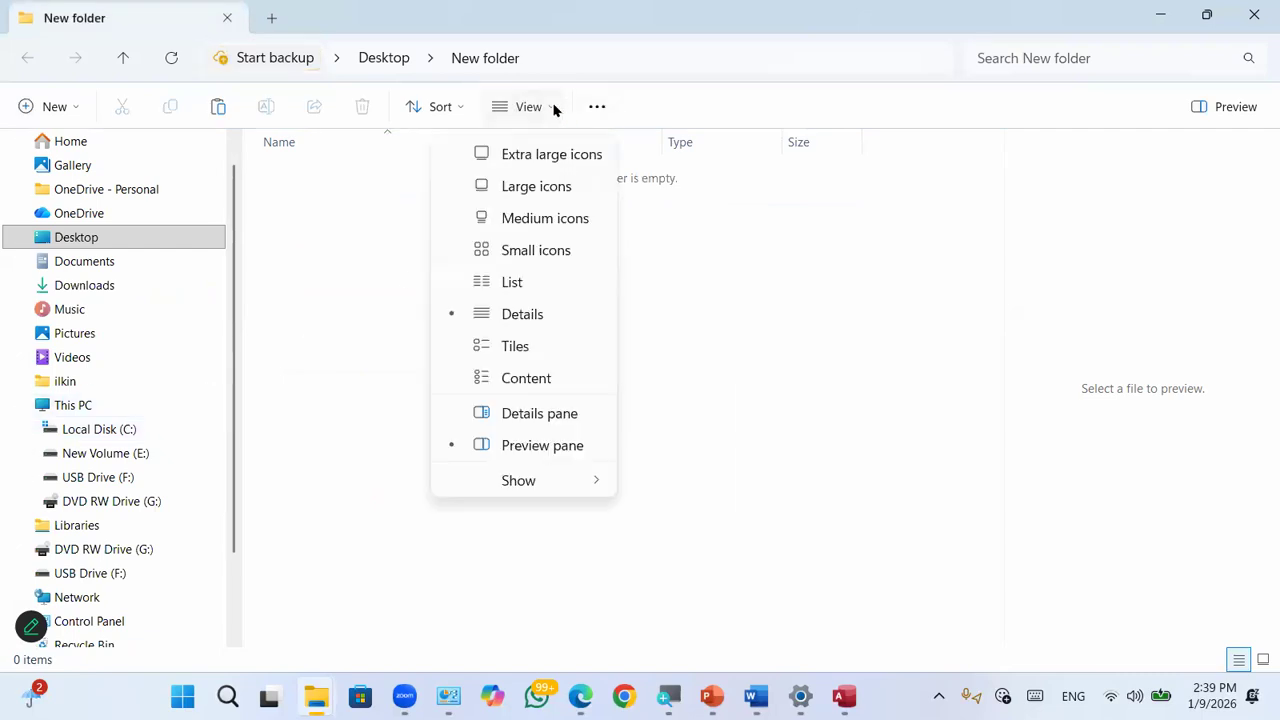
click(597, 112)
click(597, 112)
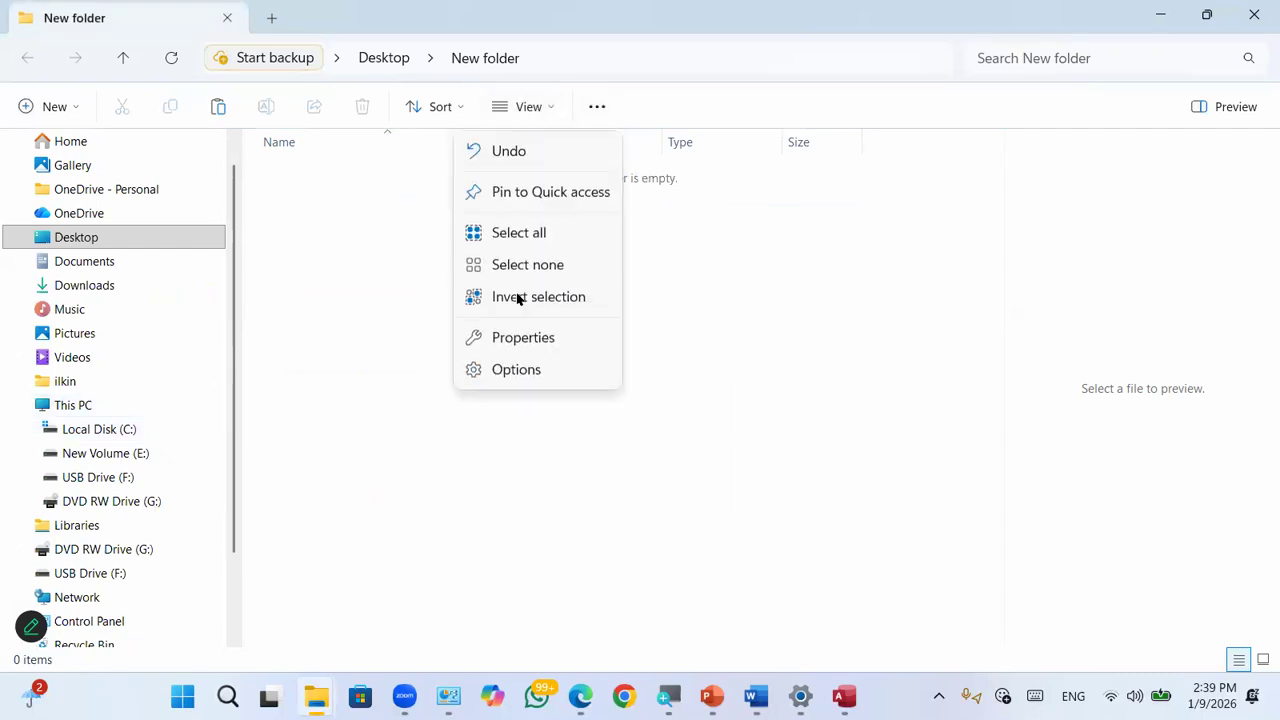
click(494, 369)
click(107, 263)
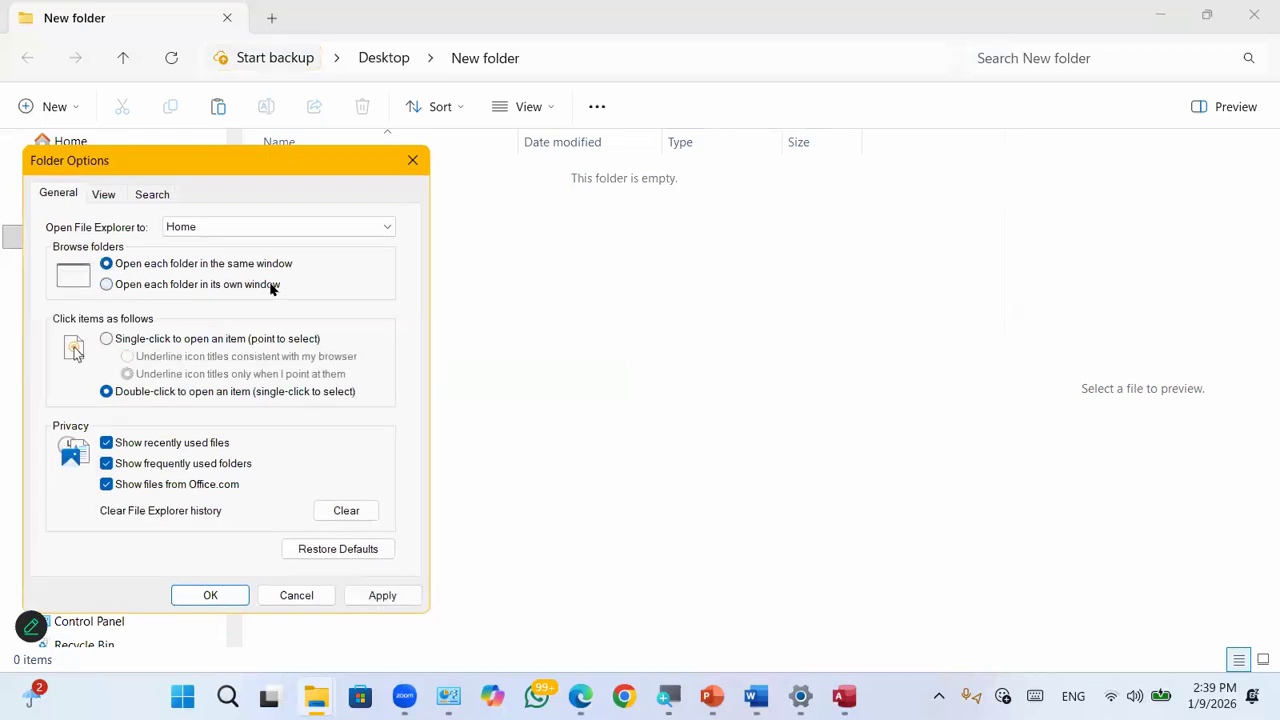
click(382, 592)
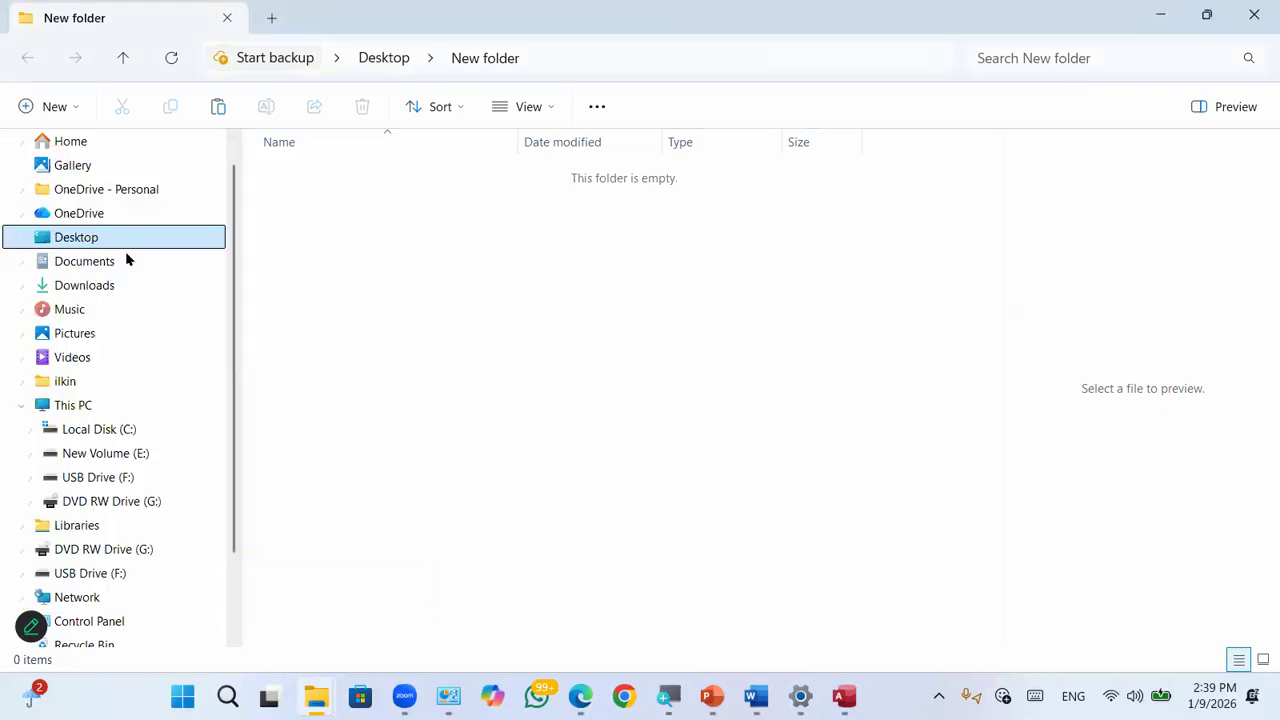
Step: Go to the Documents folder and apply the "Single-click to open an item" setting in Folder Options
double_click(125, 251)
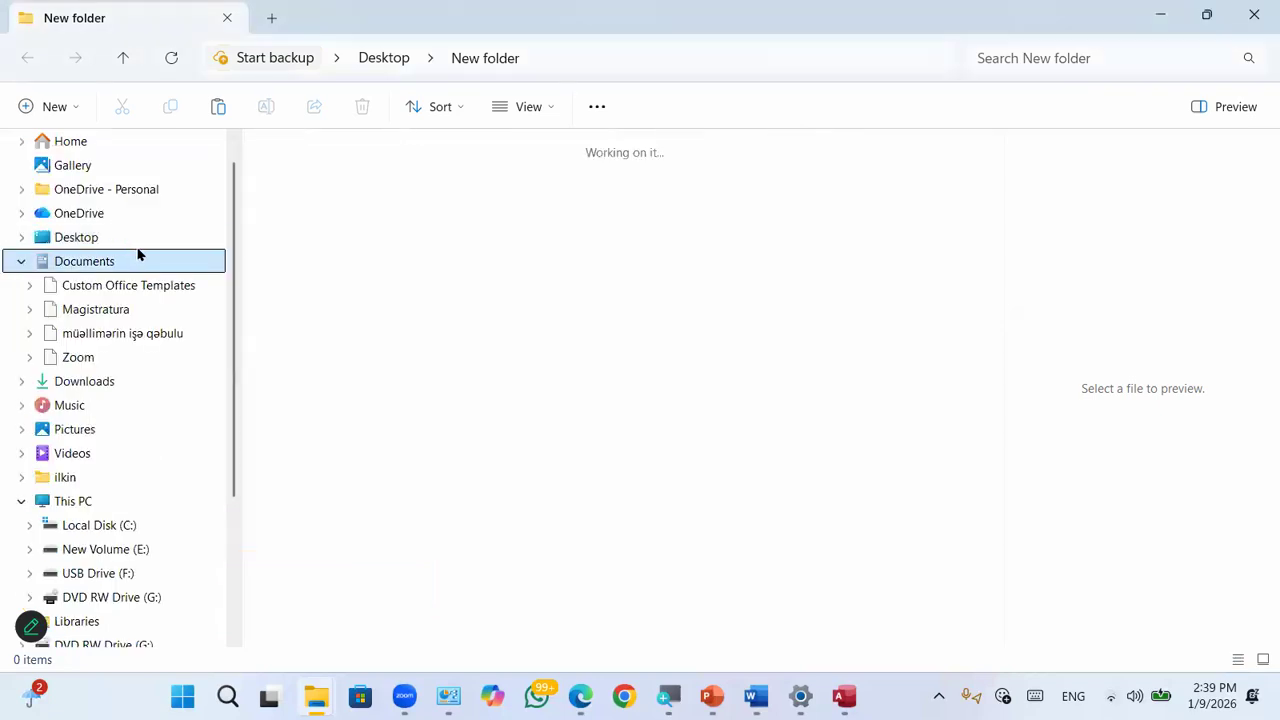
click(600, 116)
click(517, 372)
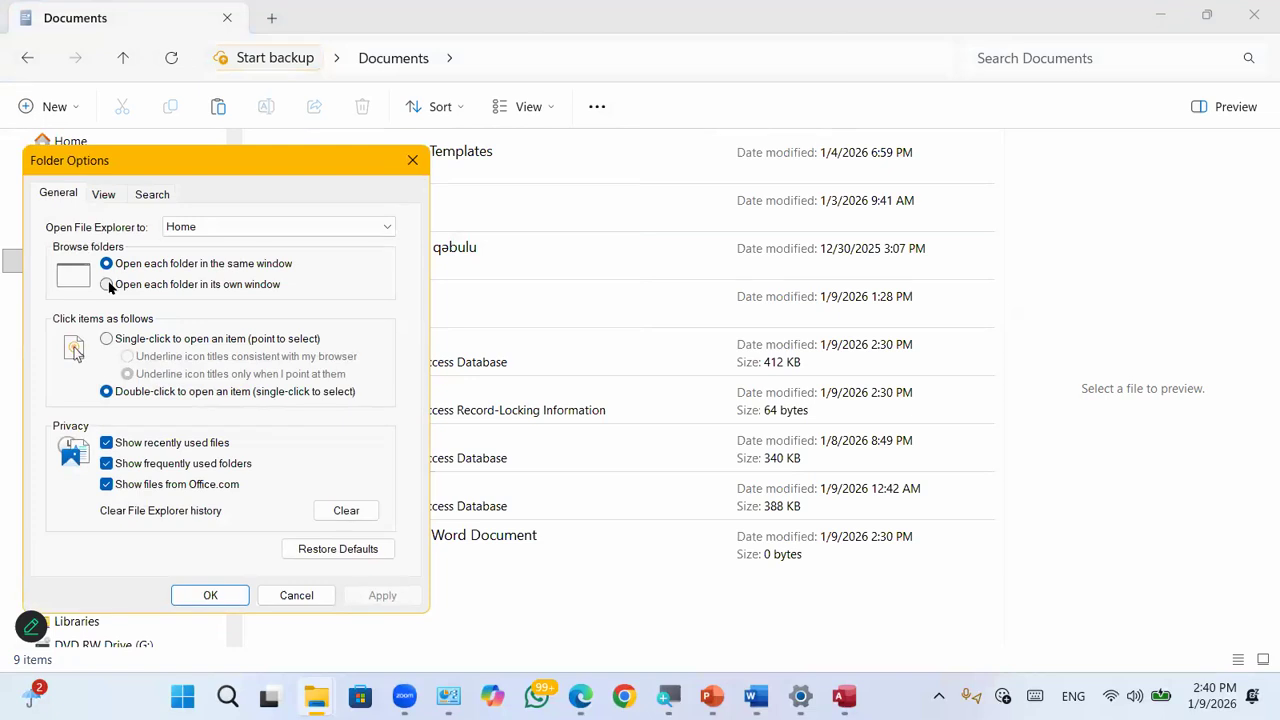
click(108, 285)
click(110, 265)
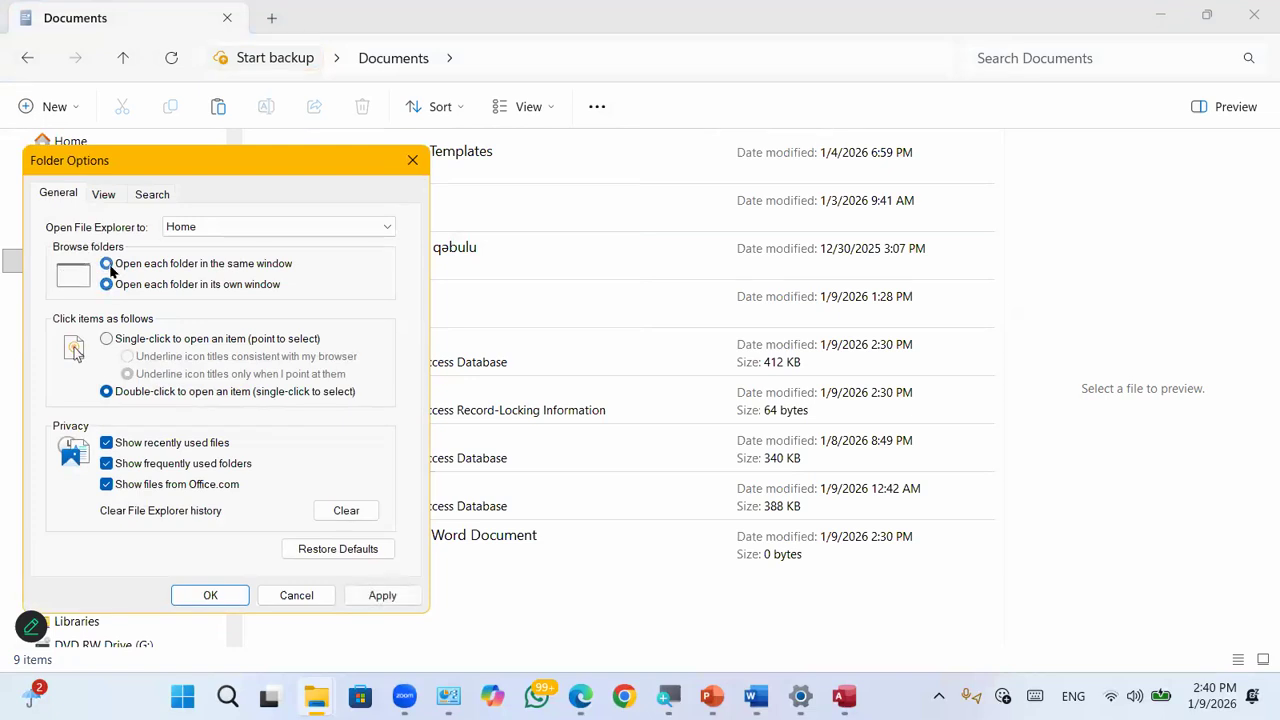
click(108, 340)
click(382, 595)
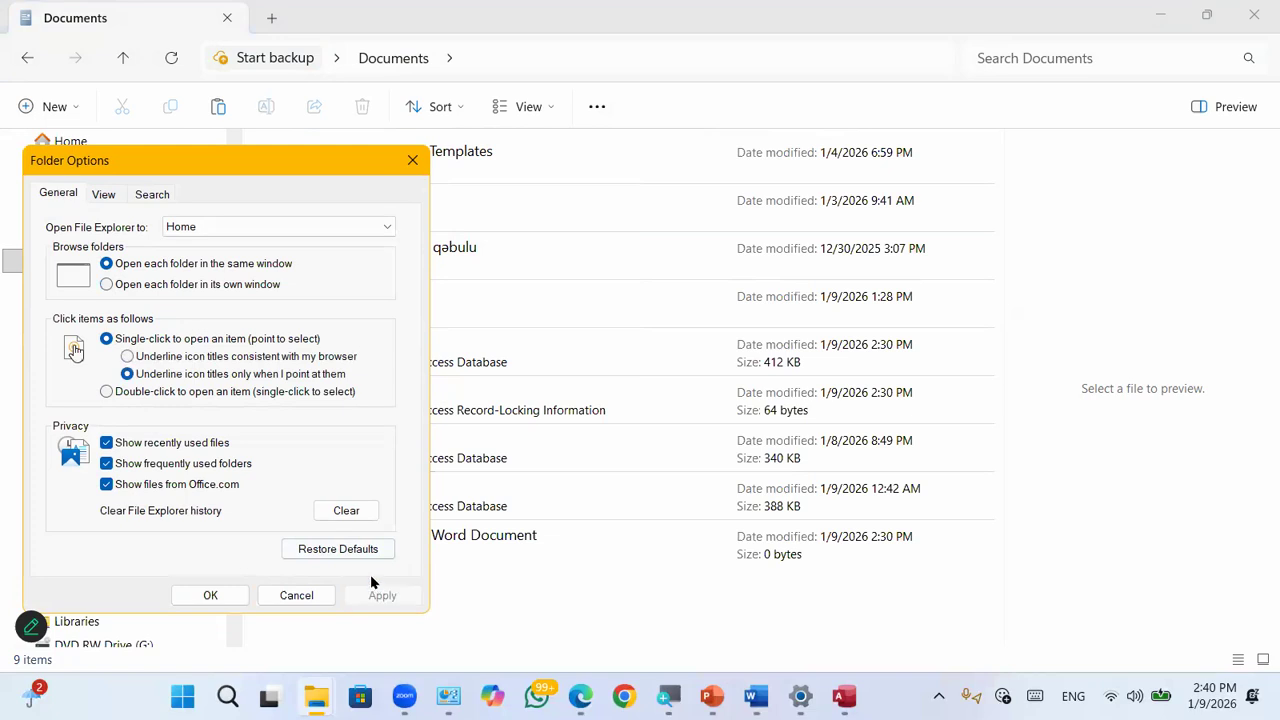
click(212, 596)
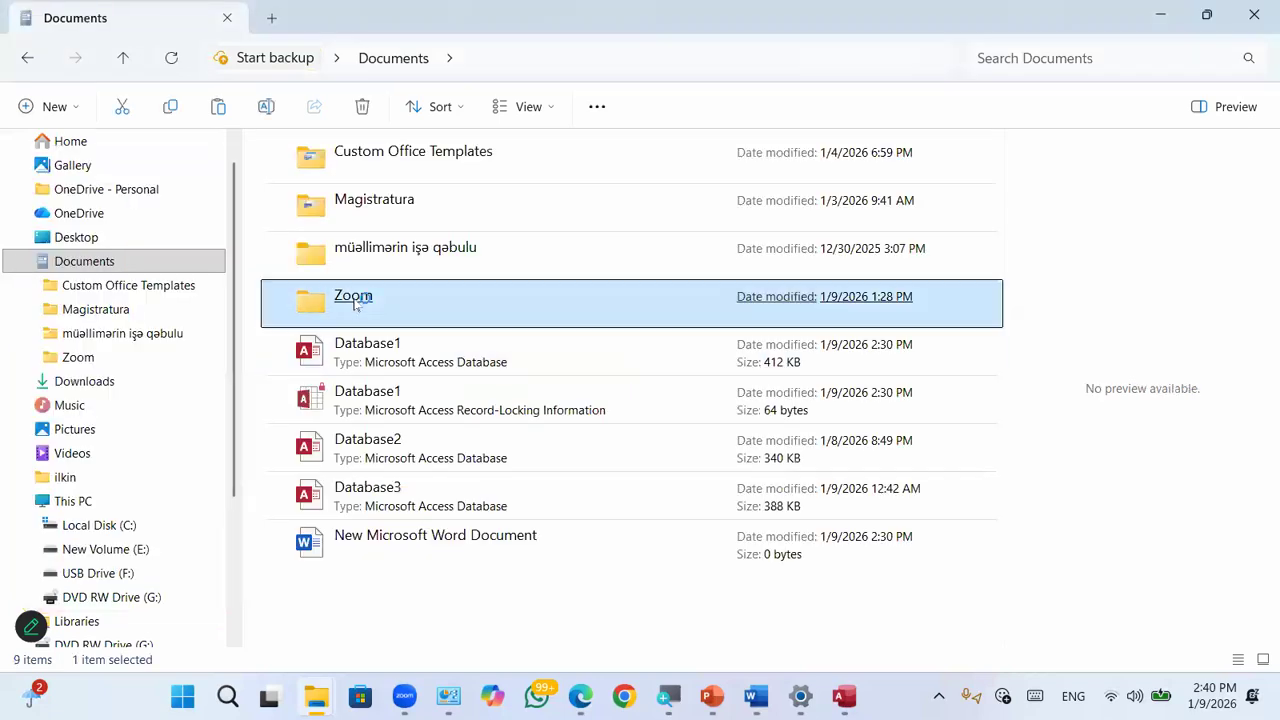
Step: Test opening the Zoom folder, return to Documents, and apply the "Double-click to open an item" setting
click(354, 304)
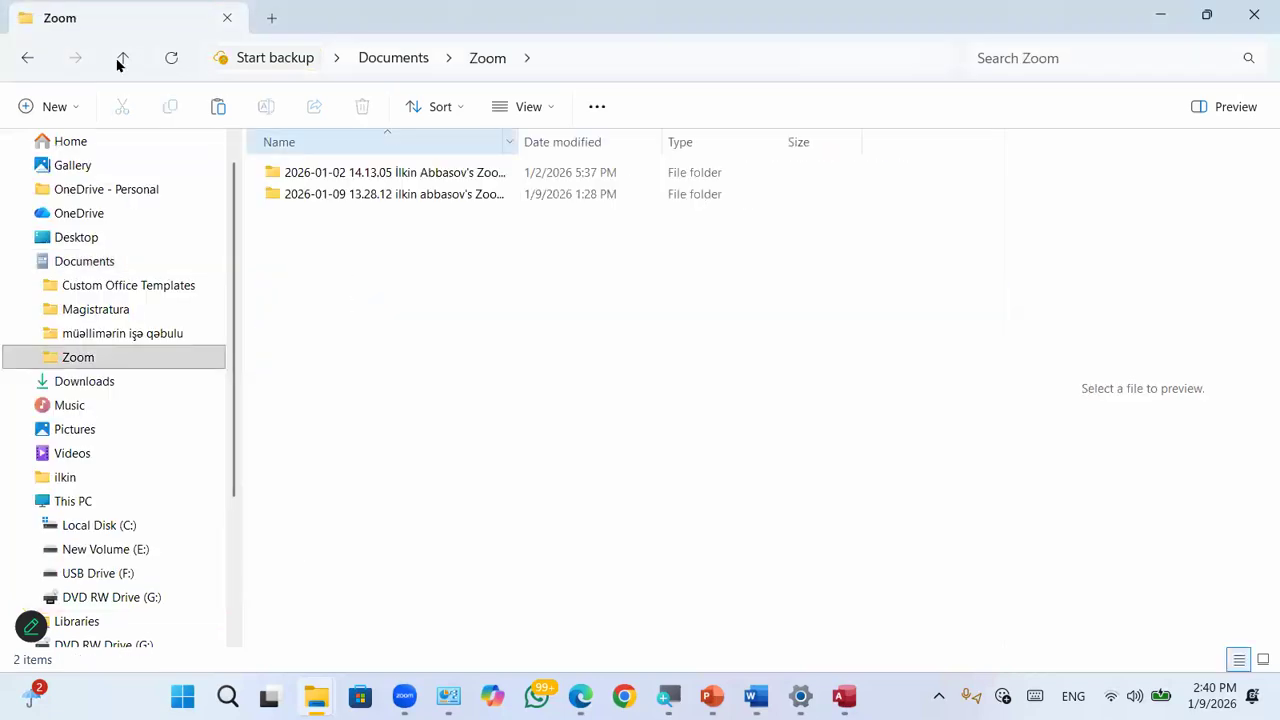
click(33, 59)
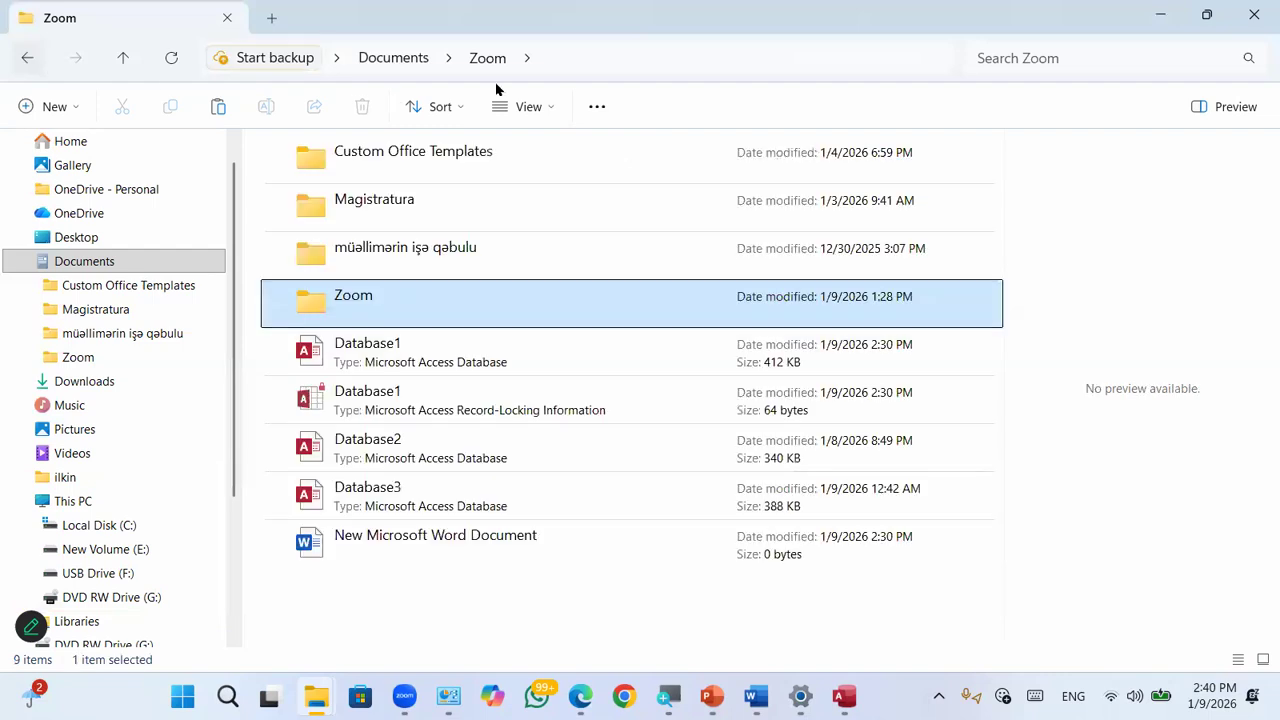
click(600, 107)
scroll(492, 420, down, 2)
click(504, 443)
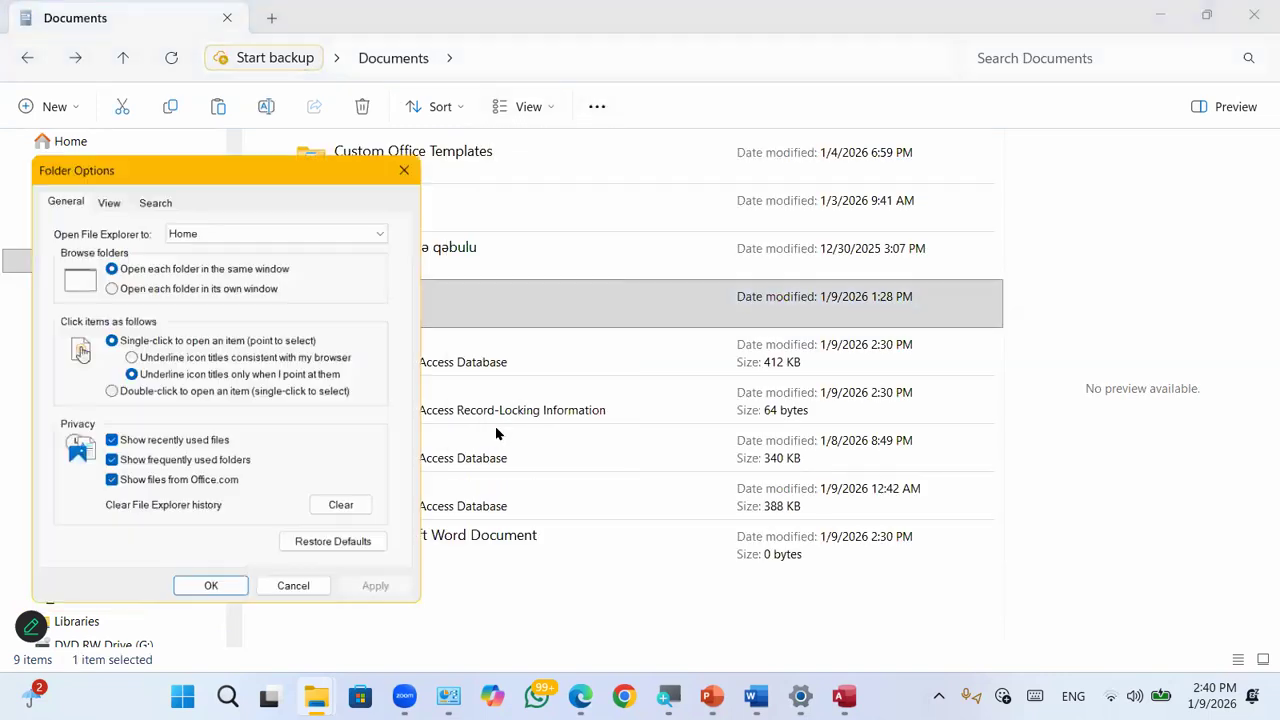
click(106, 392)
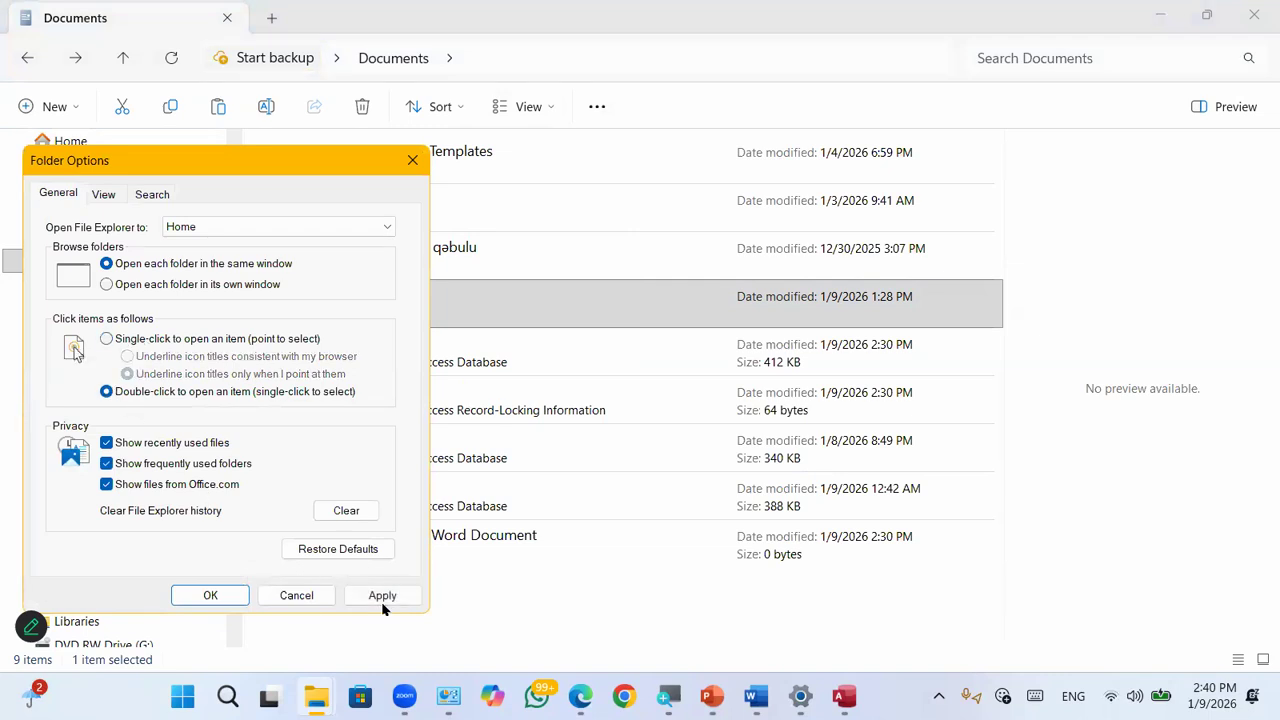
click(382, 595)
Step: Toggle "Show recently used files" off and on, examine the folder views and advanced settings, and close Folder Options
double_click(107, 444)
click(110, 191)
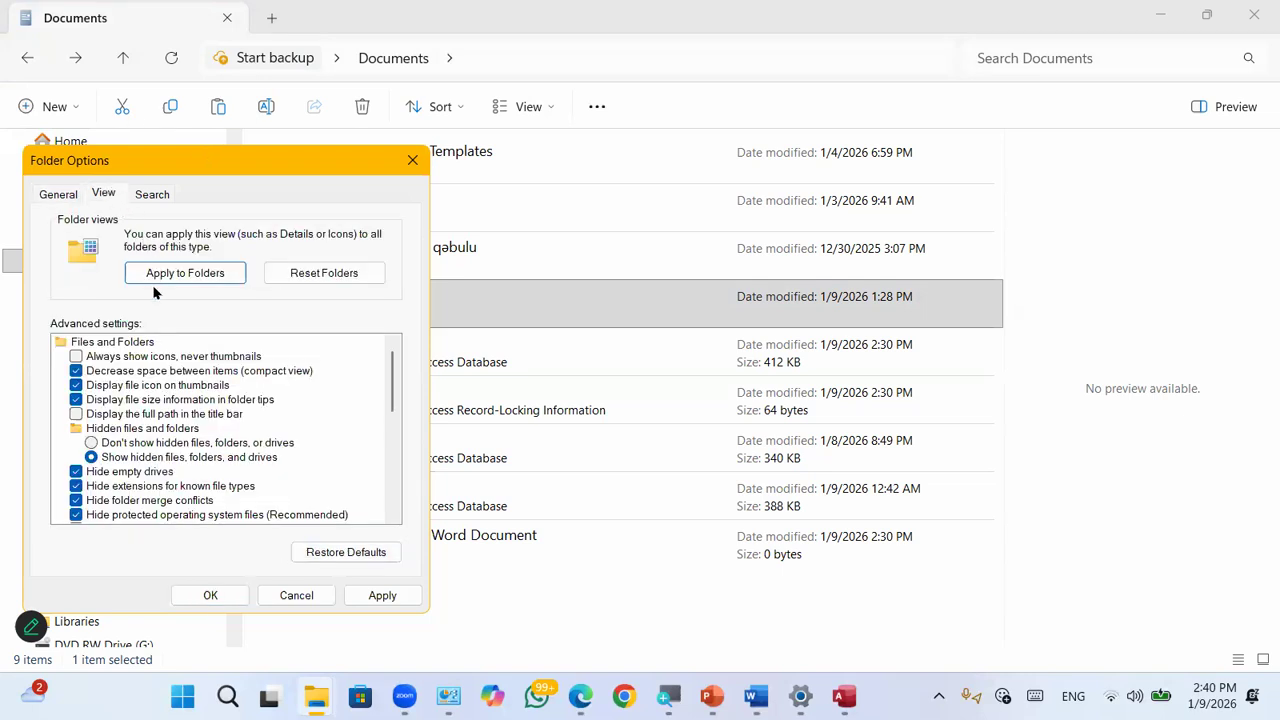
scroll(150, 368, down, 4)
scroll(150, 370, down, 4)
scroll(150, 365, up, 5)
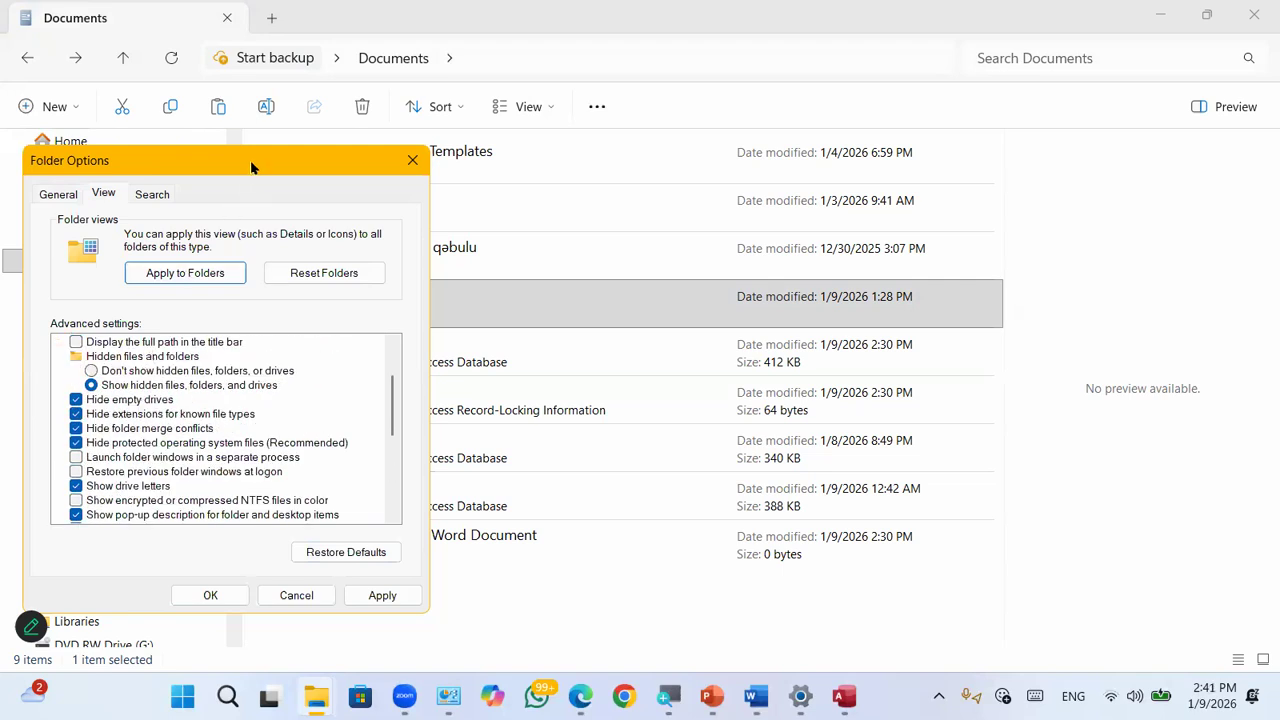
drag(672, 147, 672, 82)
scroll(586, 291, down, 2)
scroll(588, 293, up, 3)
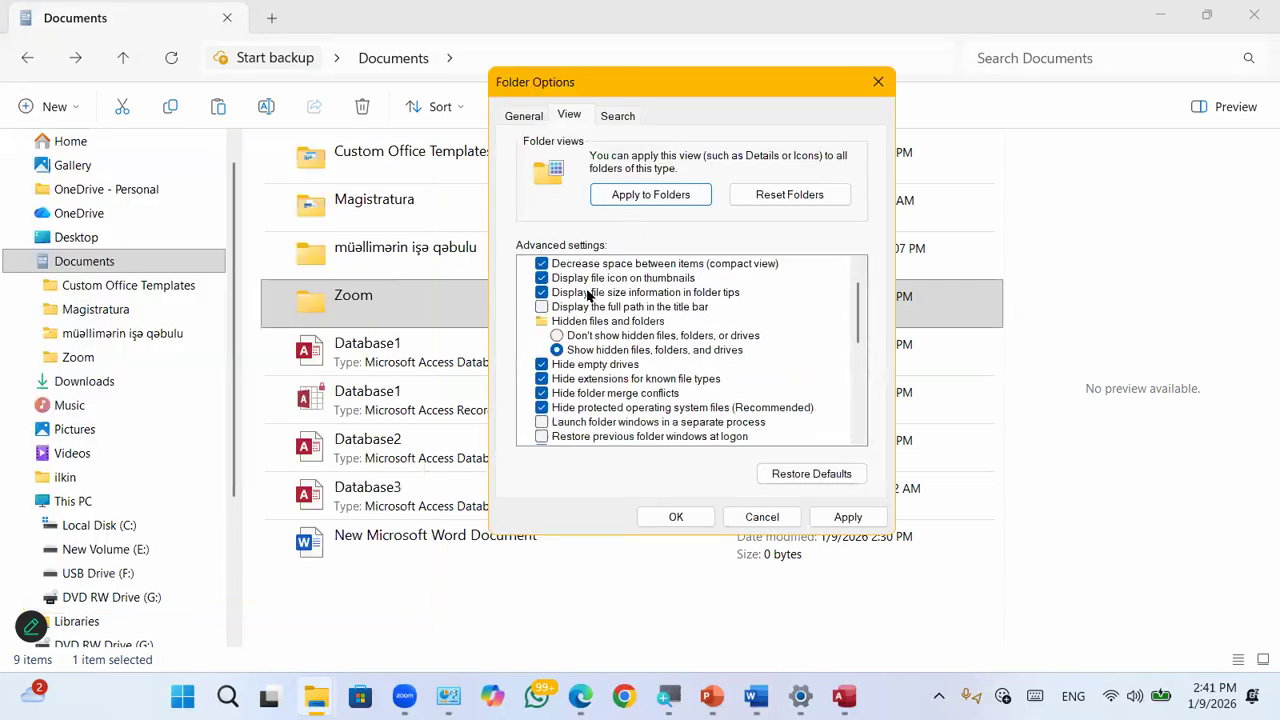
scroll(533, 322, up, 1)
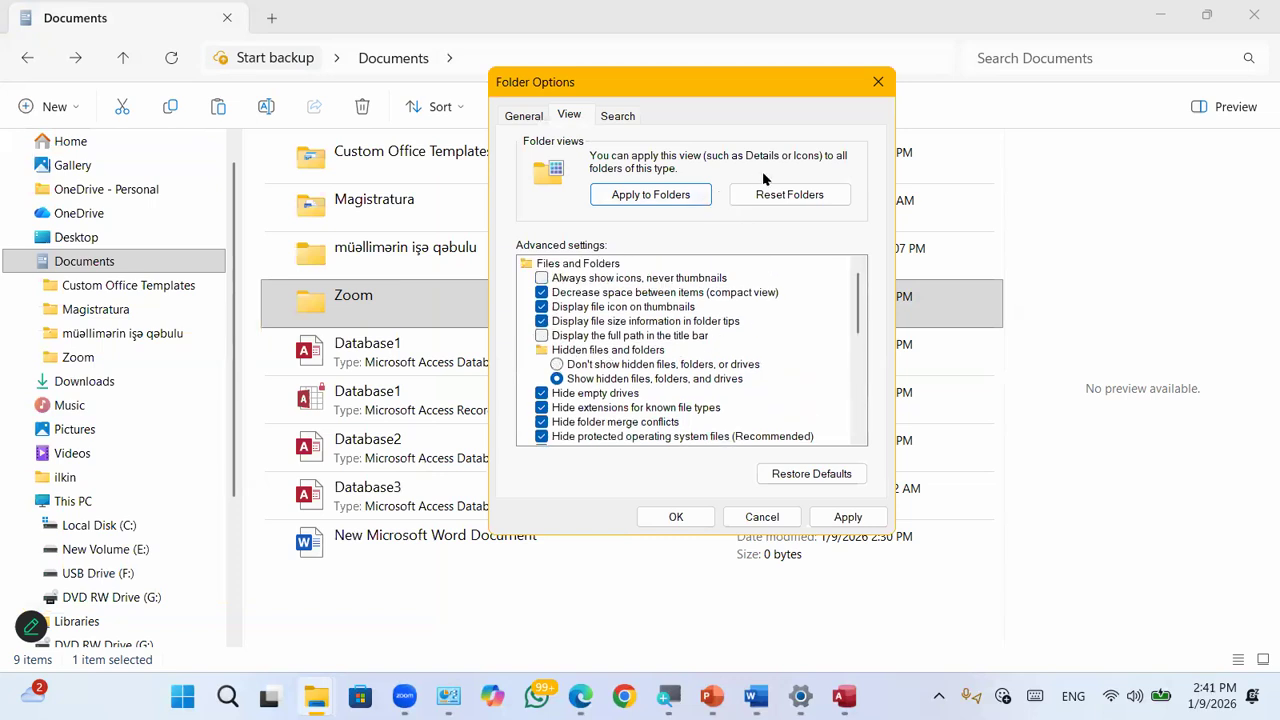
click(877, 81)
Step: Set the Hidden attribute on the Database1 Microsoft Access Database file in Documents
click(389, 362)
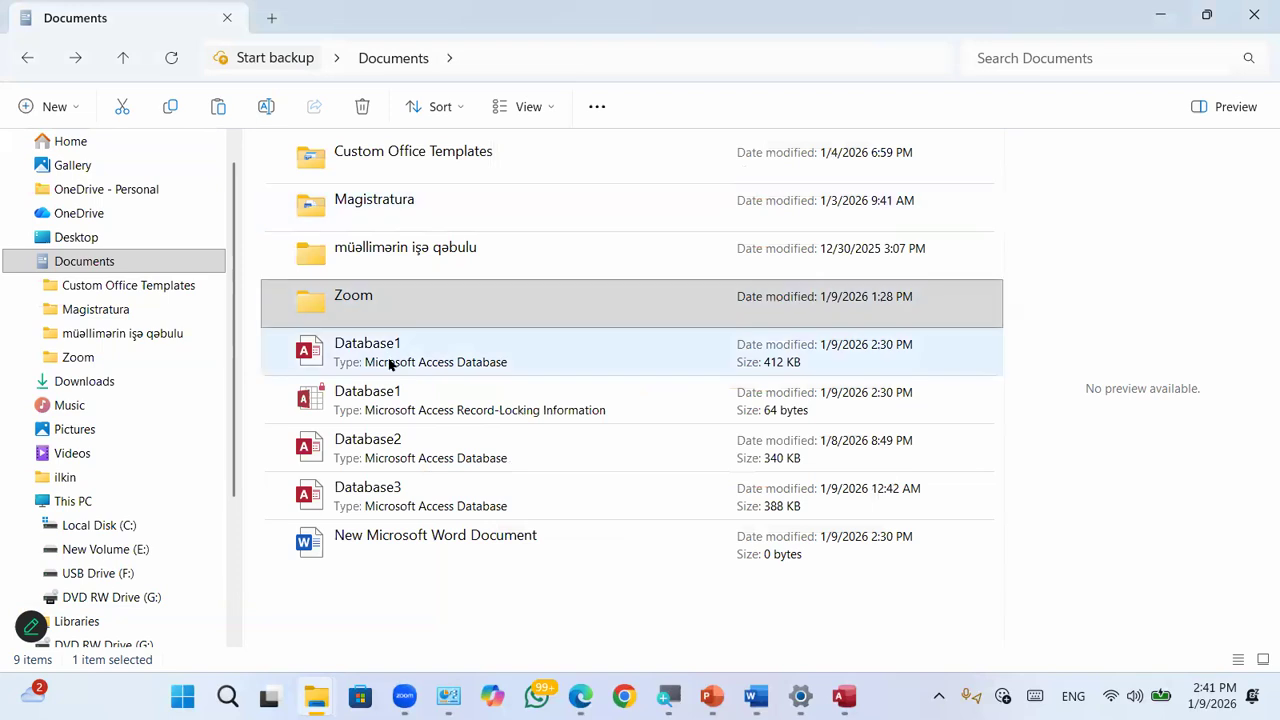
right_click(386, 362)
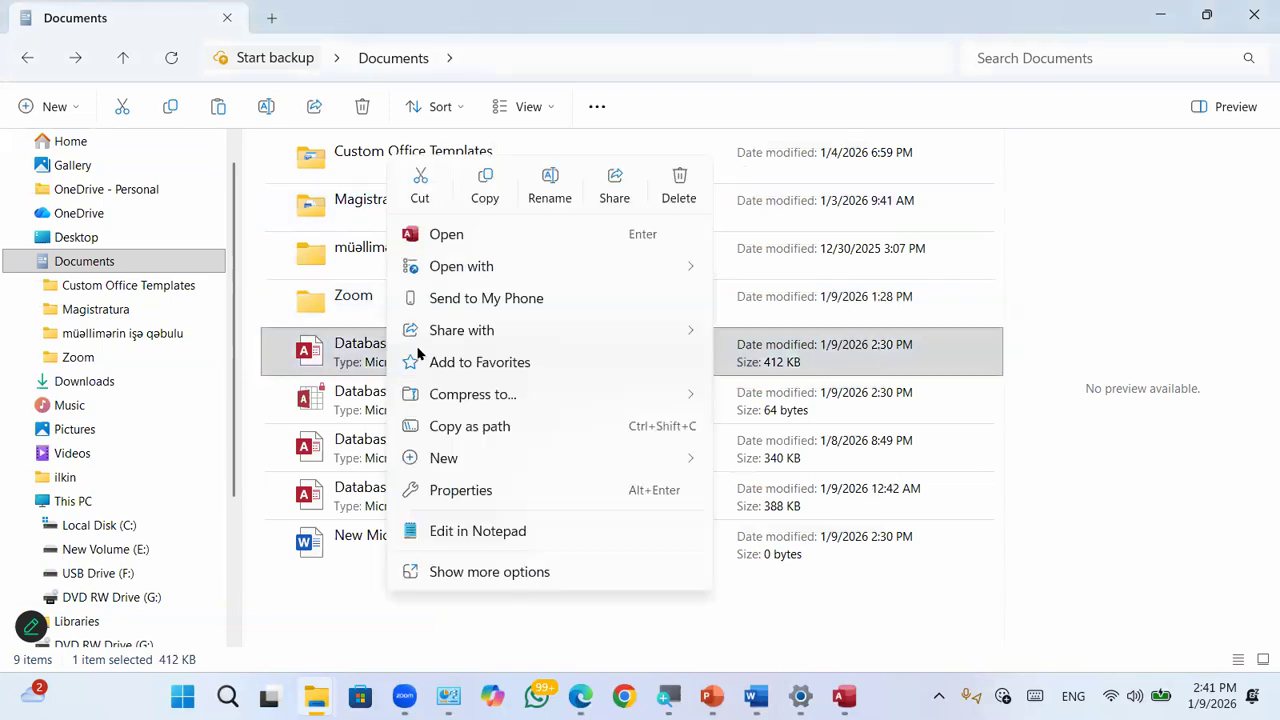
click(462, 492)
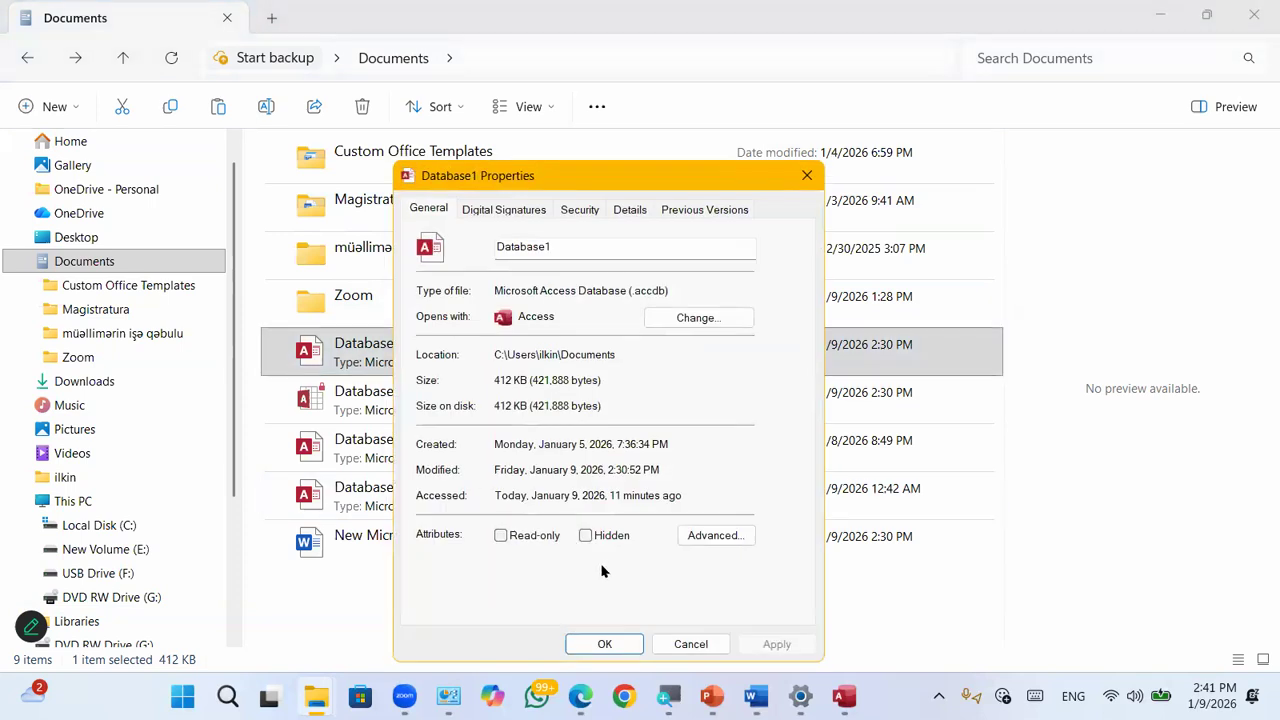
click(585, 536)
click(604, 644)
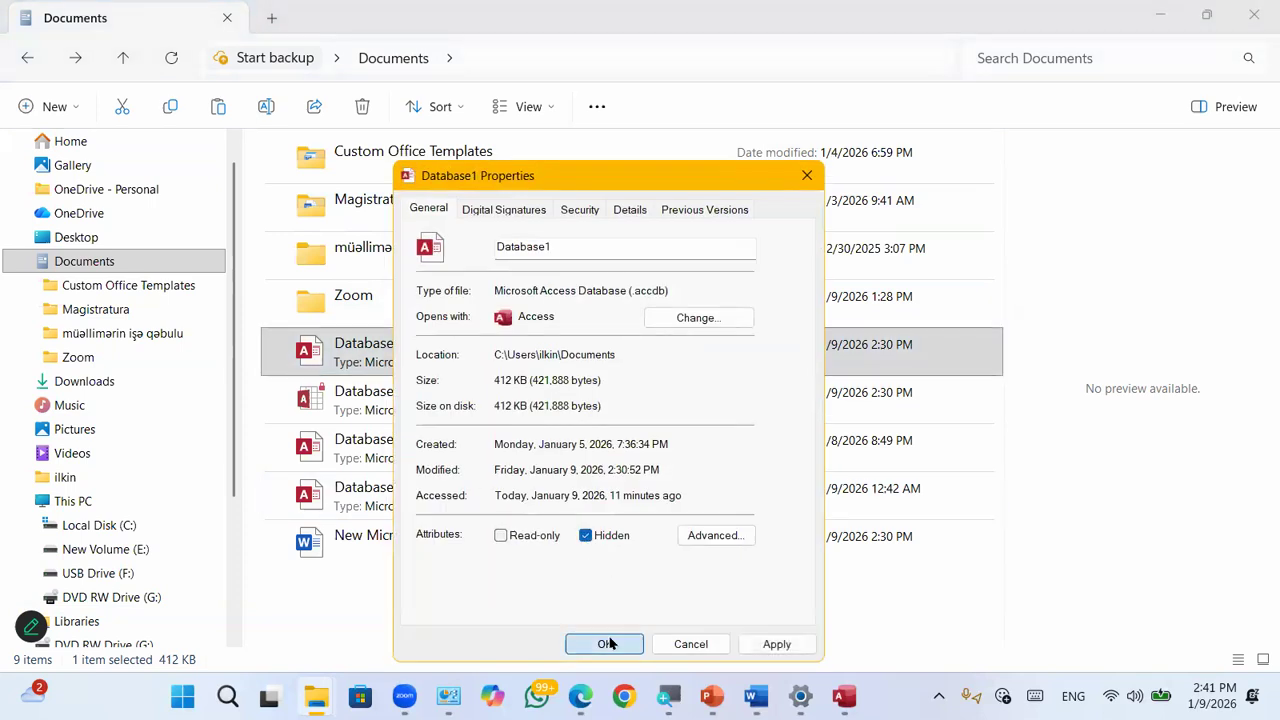
Step: Apply the "Don't show hidden files, folders, or drives" setting in Folder Options and close the dialog
click(597, 106)
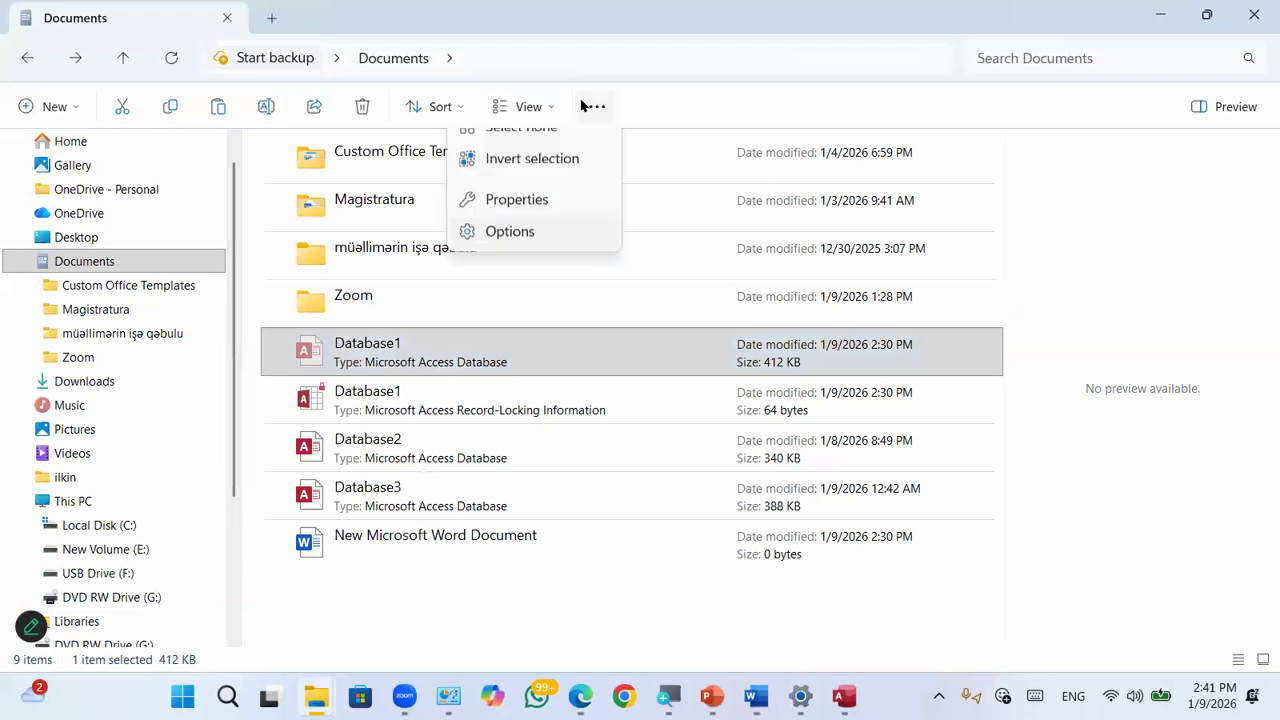
click(512, 443)
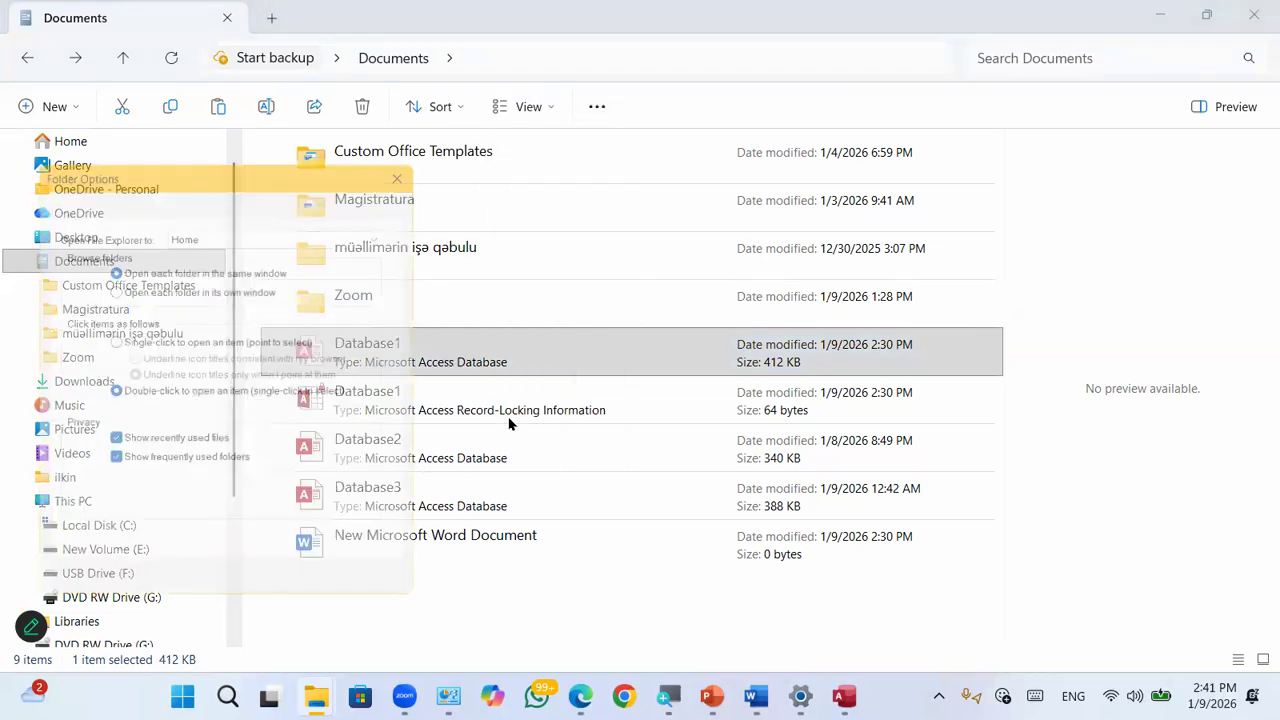
drag(245, 153, 481, 148)
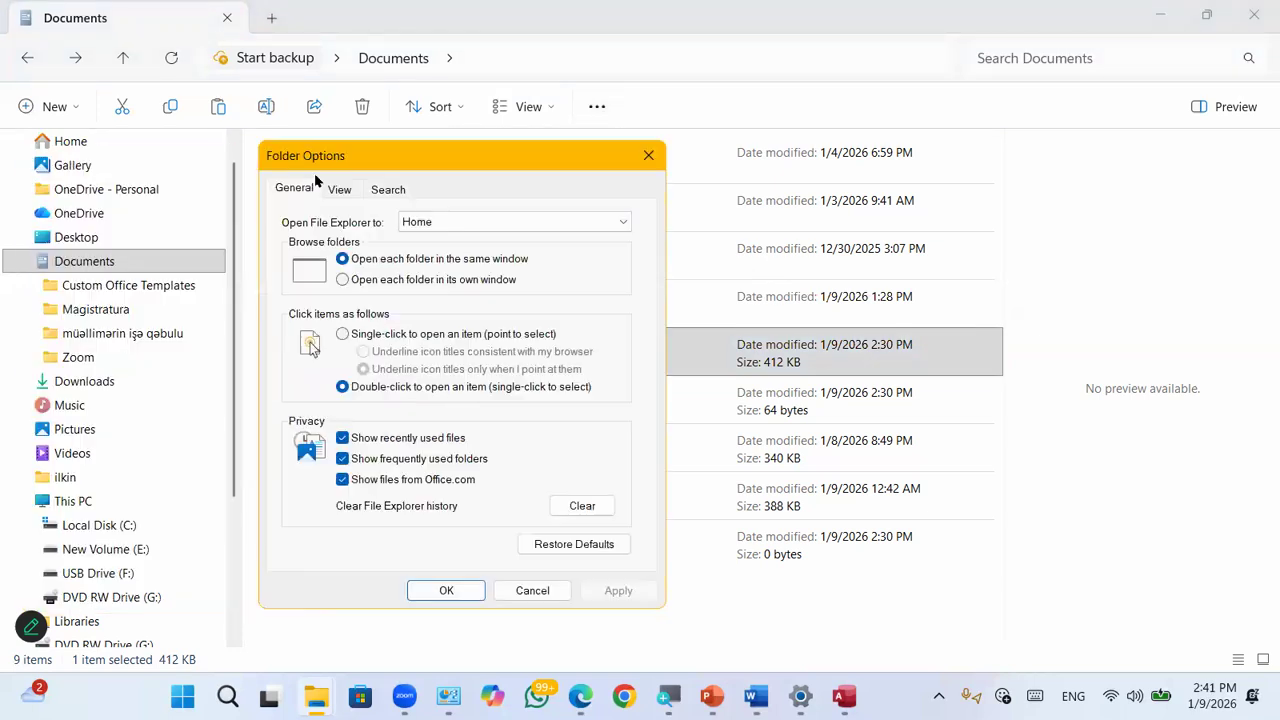
click(339, 188)
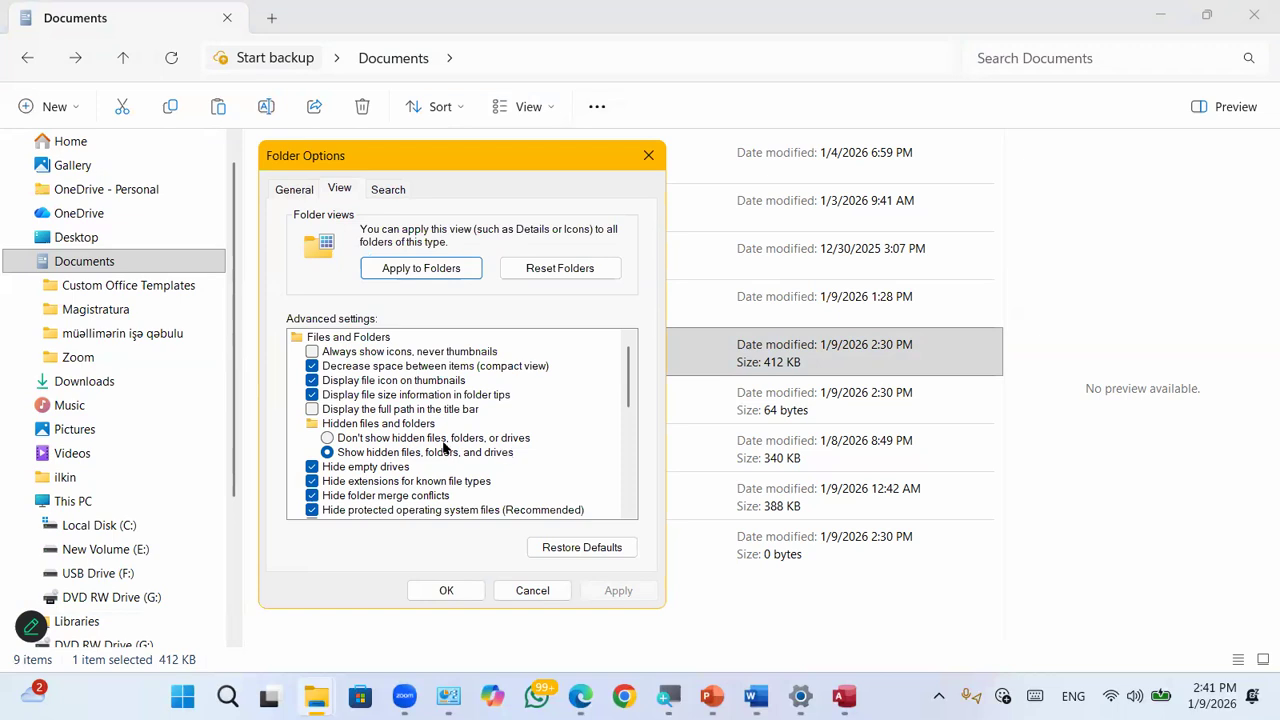
click(326, 439)
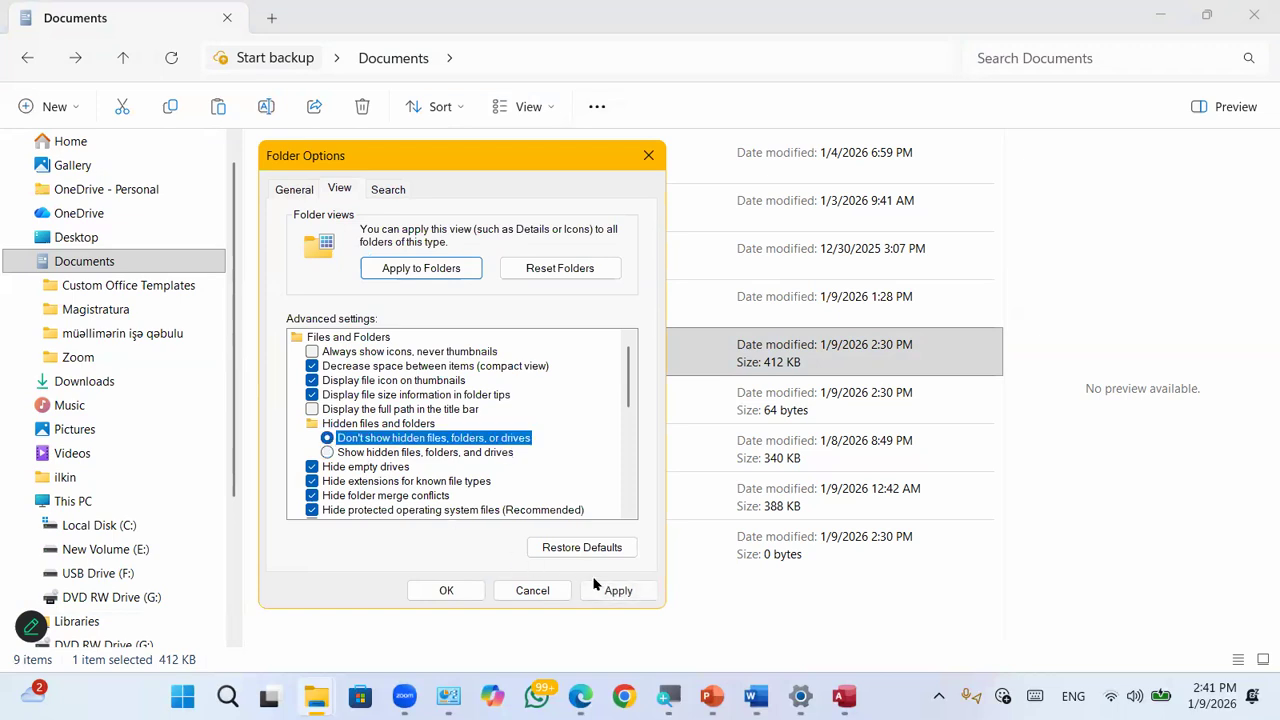
click(610, 590)
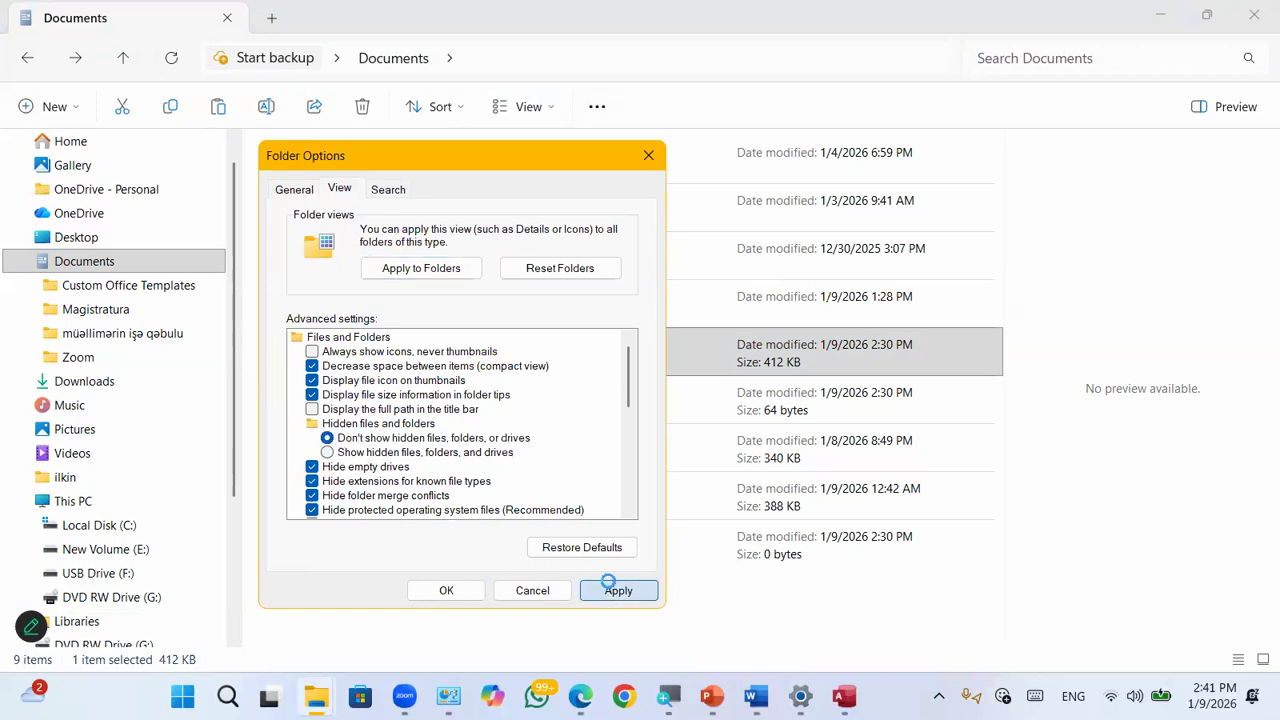
click(649, 157)
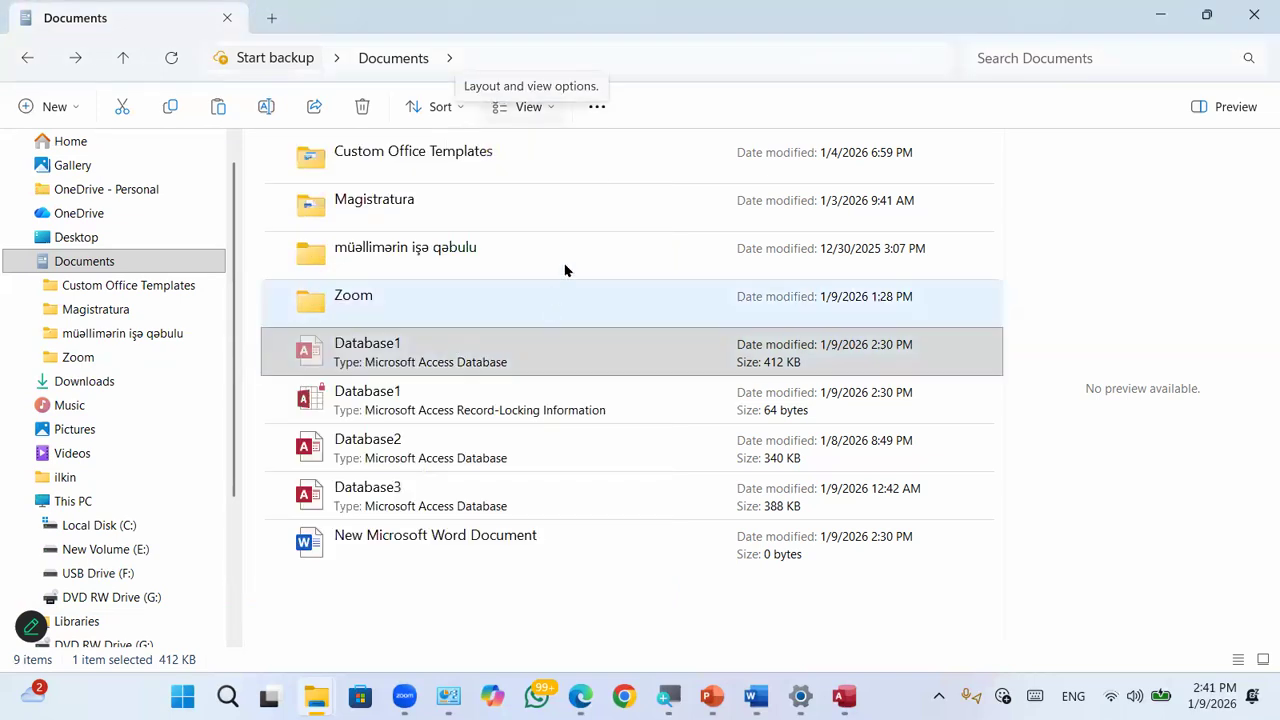
Step: Apply the "Show hidden files, folders, and drives" setting in Folder Options and close the dialog
click(595, 109)
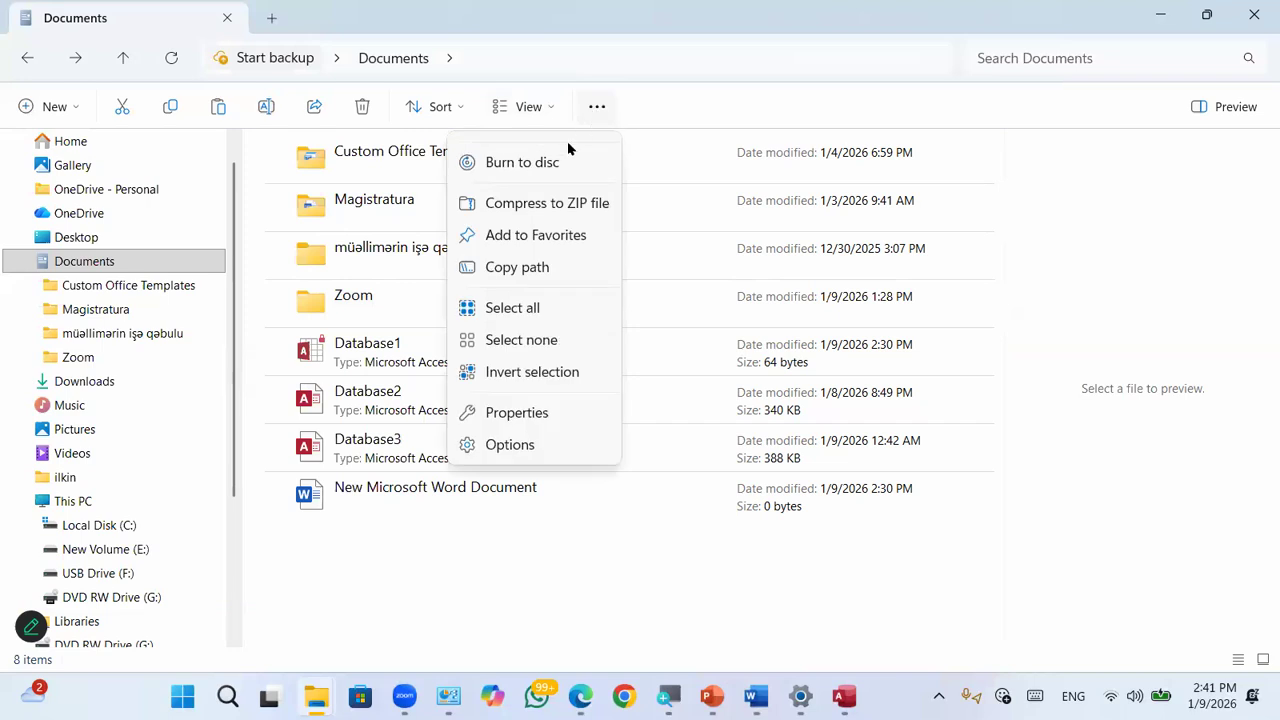
click(512, 443)
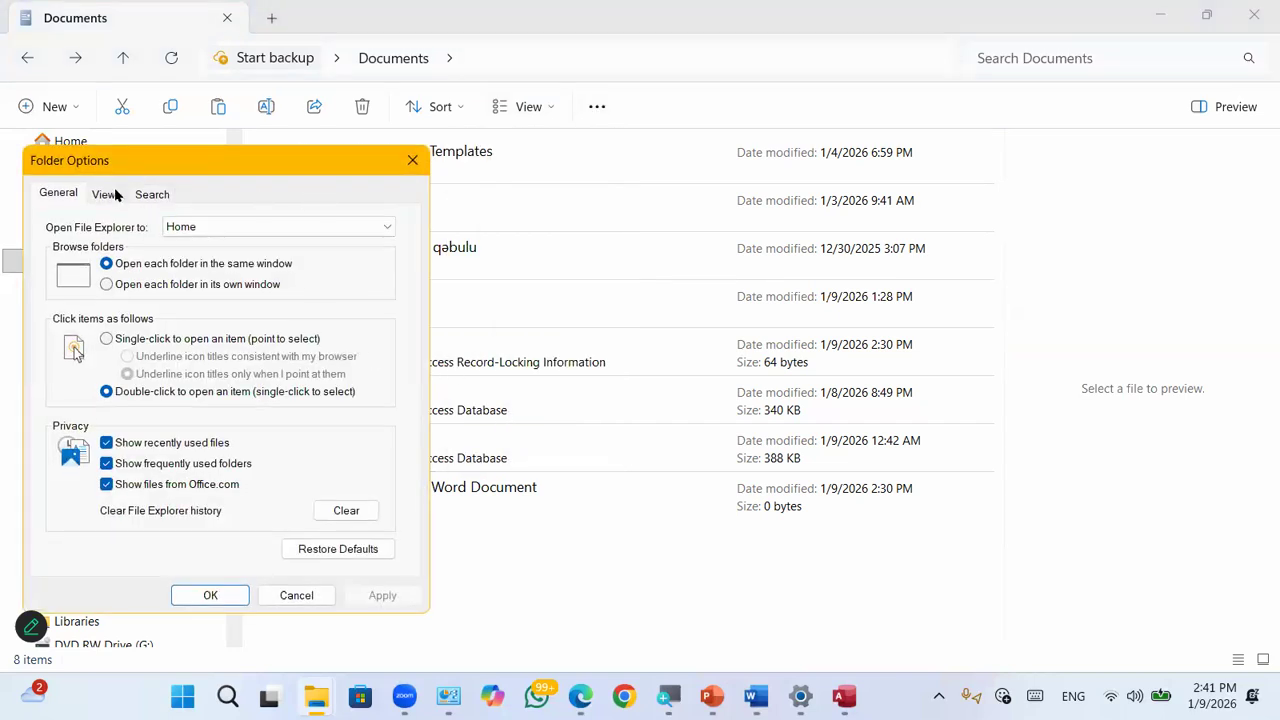
click(105, 194)
drag(255, 153, 535, 106)
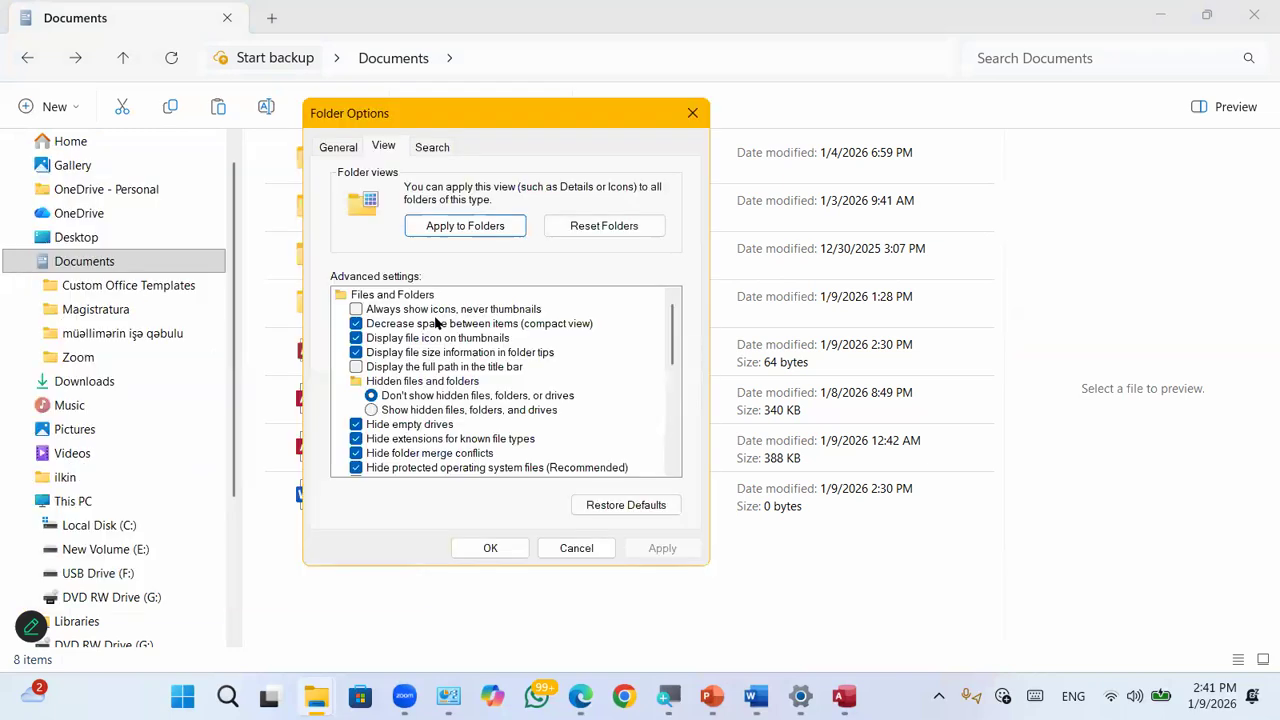
click(372, 410)
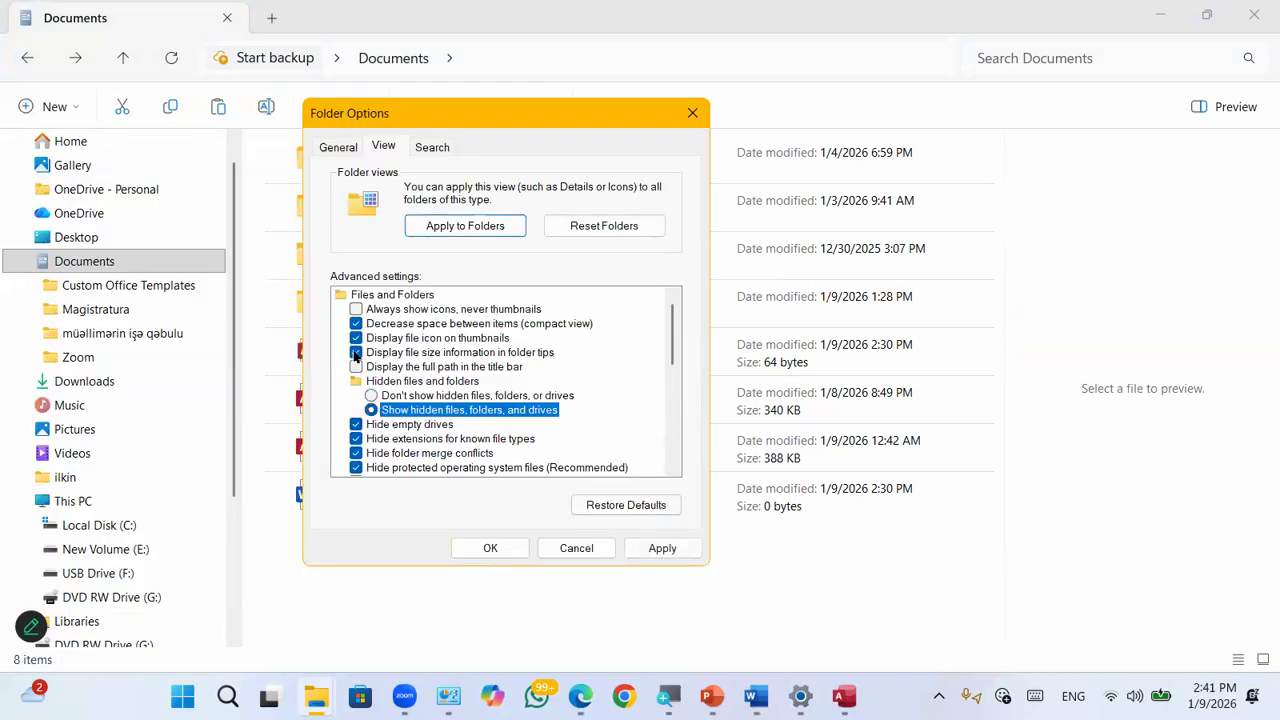
click(641, 549)
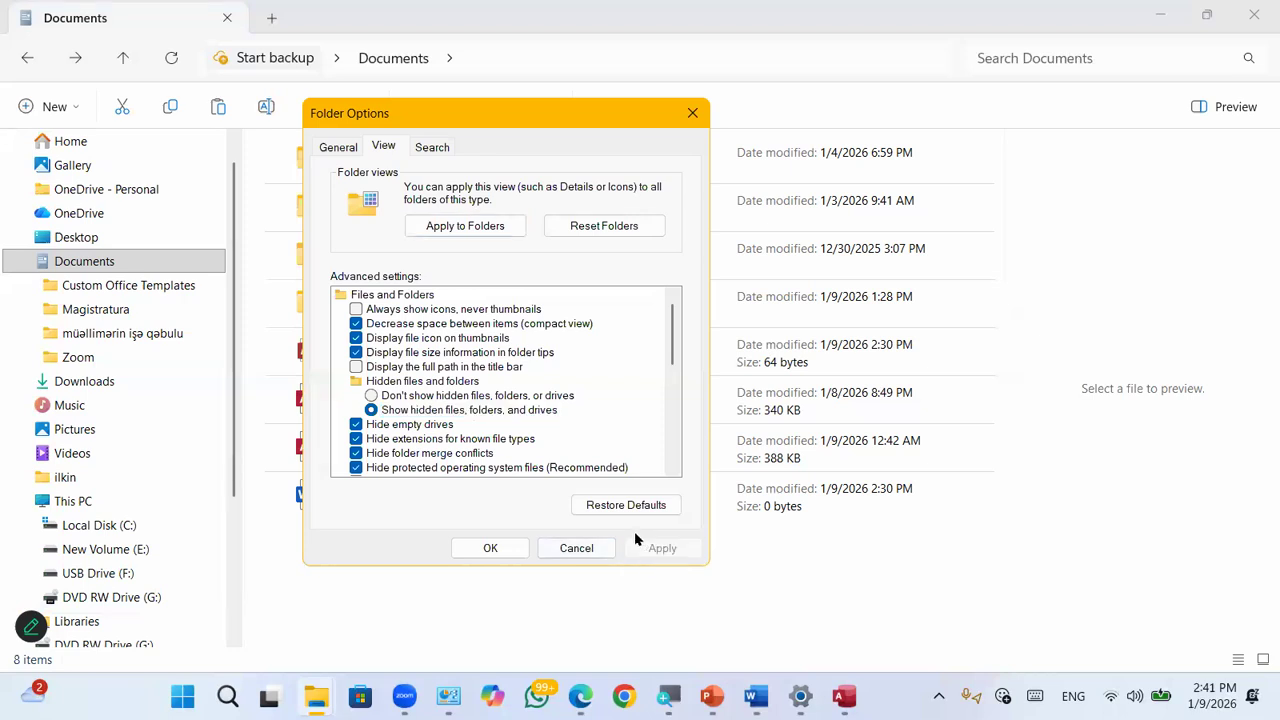
scroll(380, 346, down, 1)
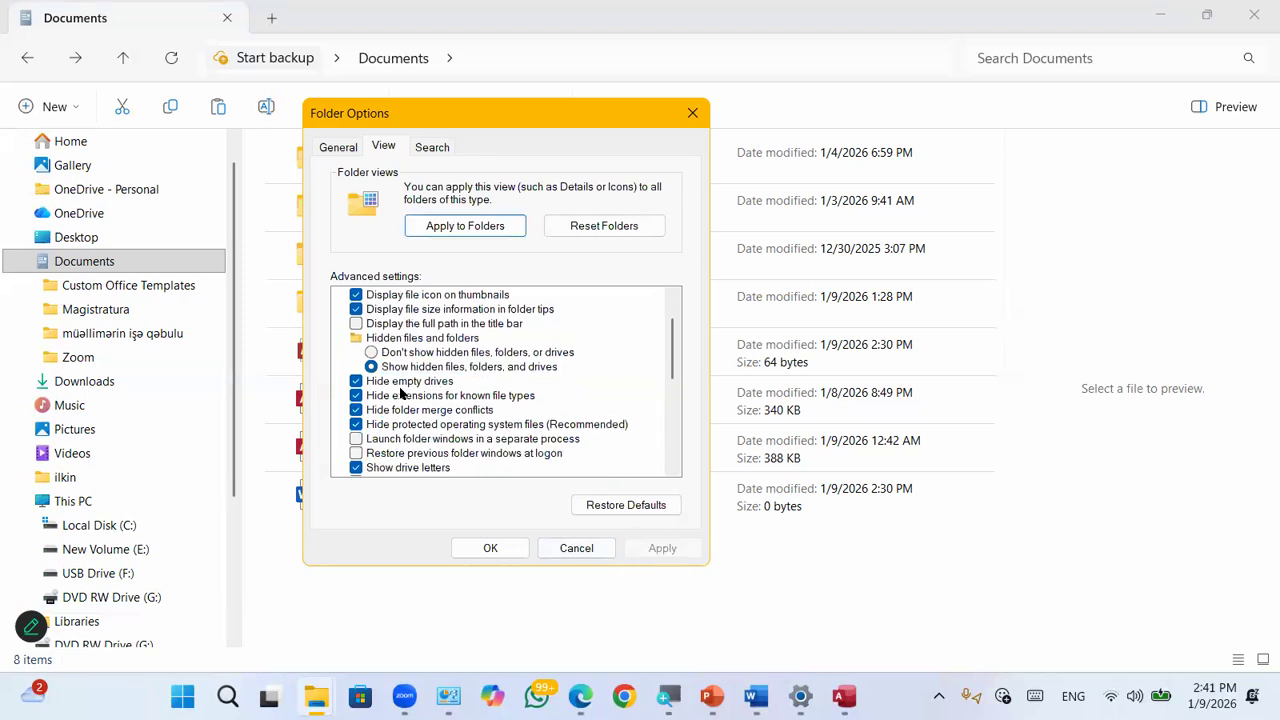
click(680, 120)
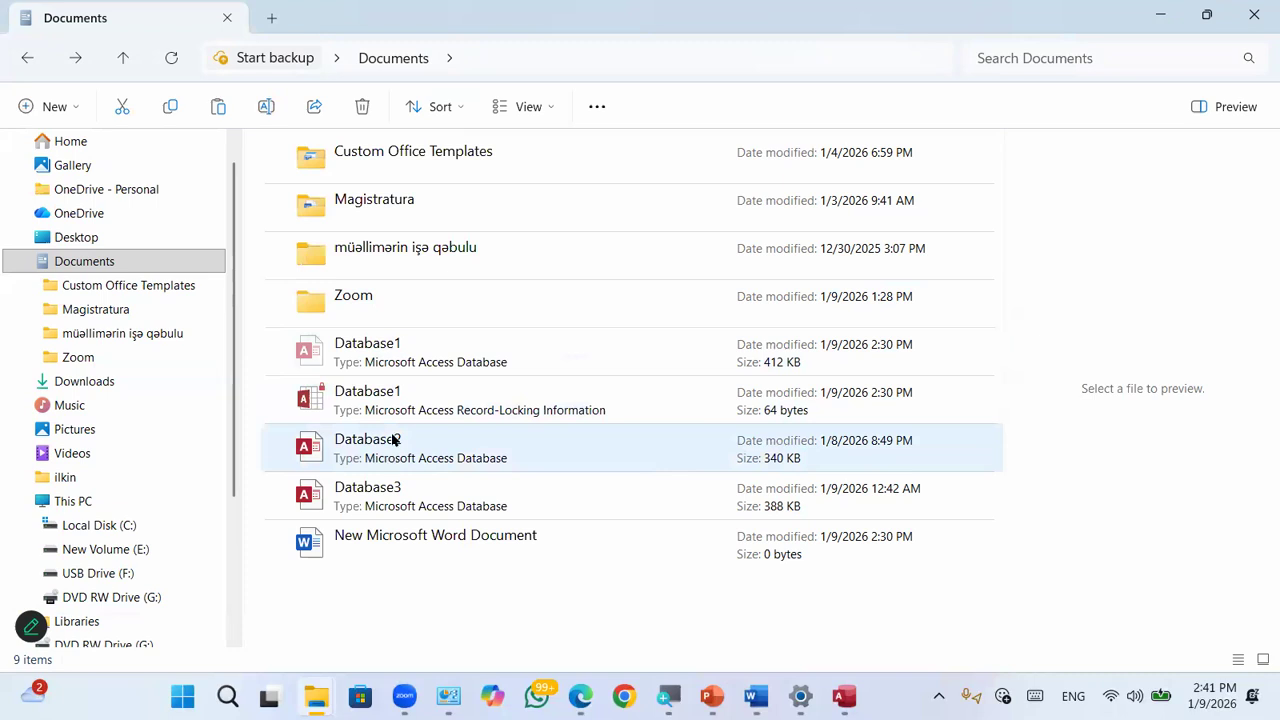
Step: Turn off "Hide extensions for known file types" in Folder Options, apply the change, and close the dialog
click(593, 107)
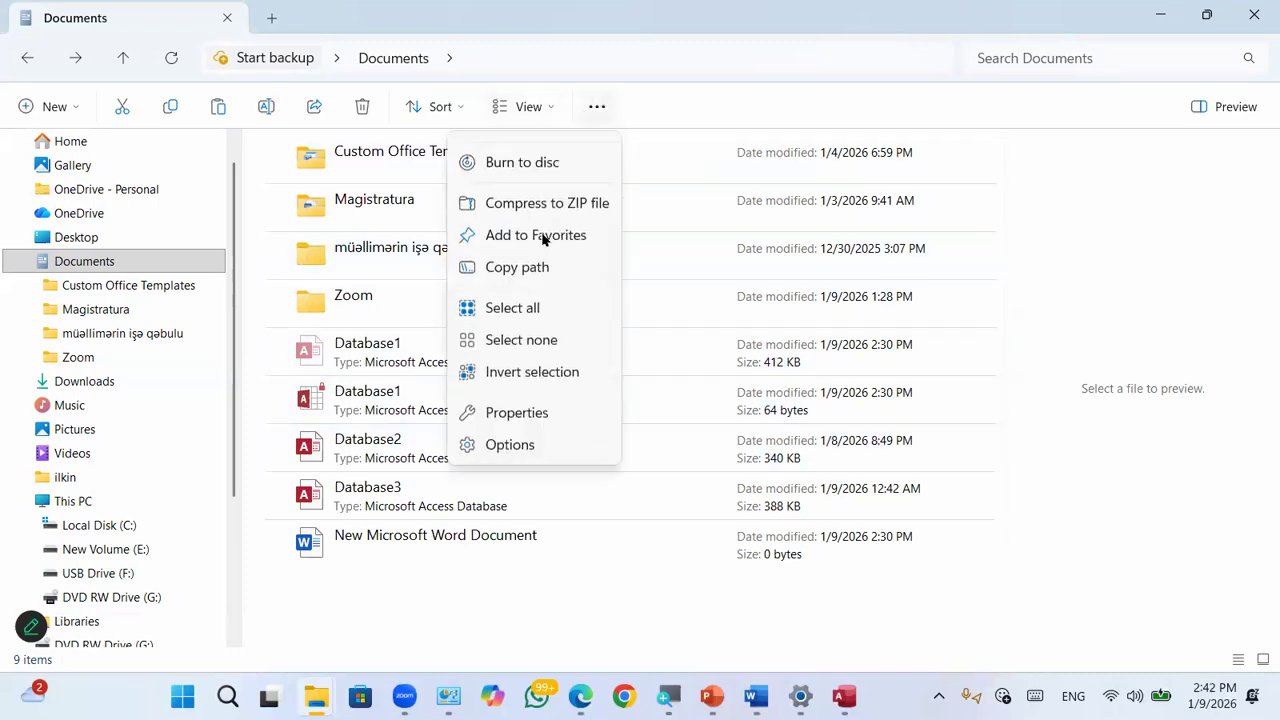
click(509, 442)
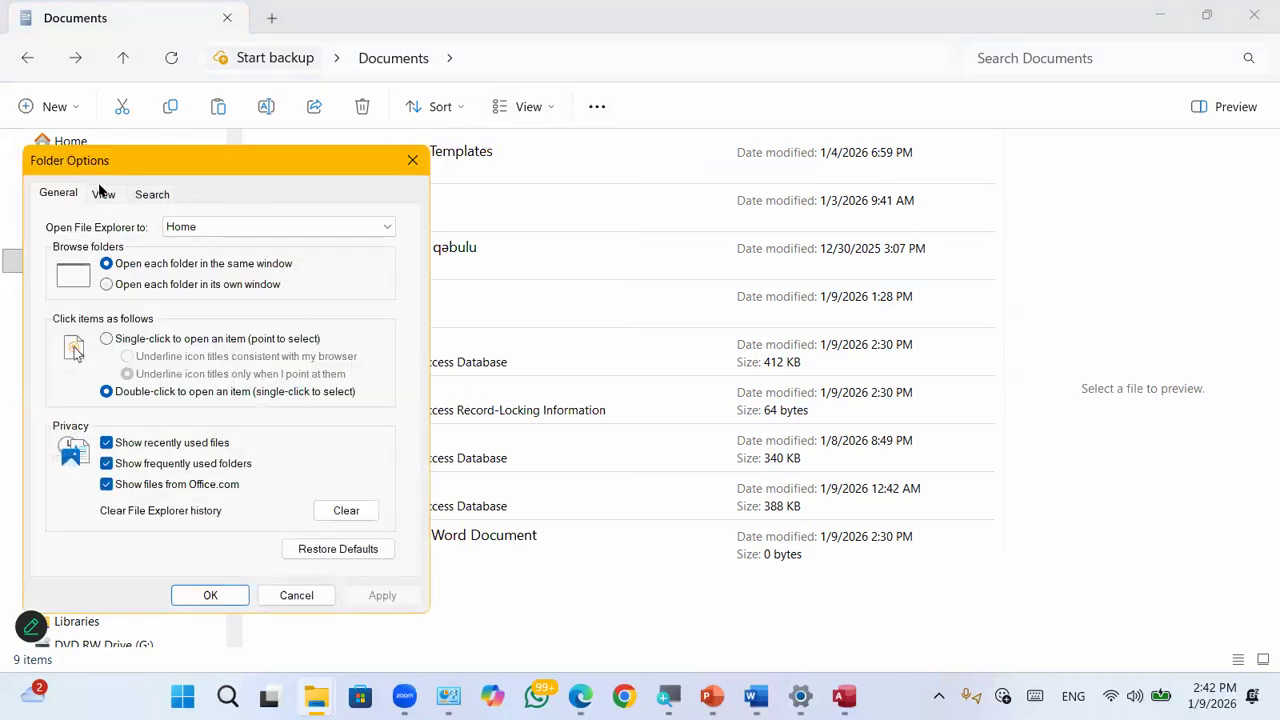
click(104, 194)
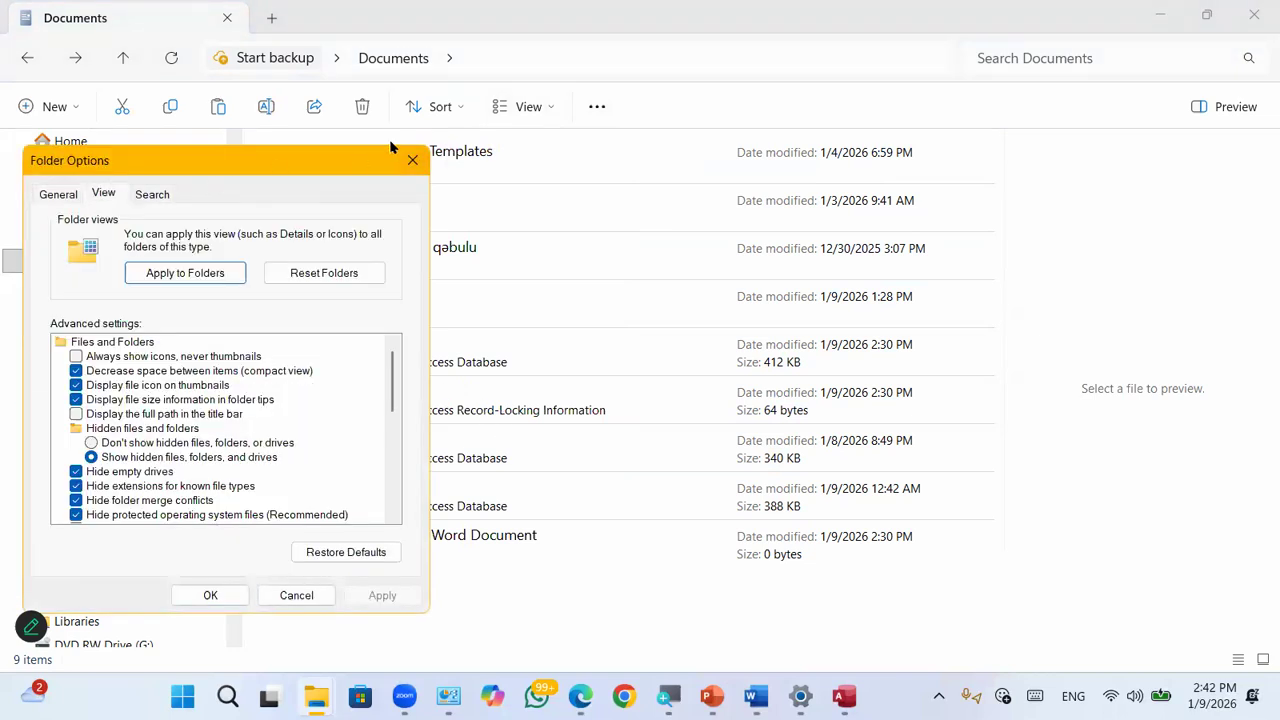
drag(290, 152, 628, 71)
scroll(550, 293, down, 2)
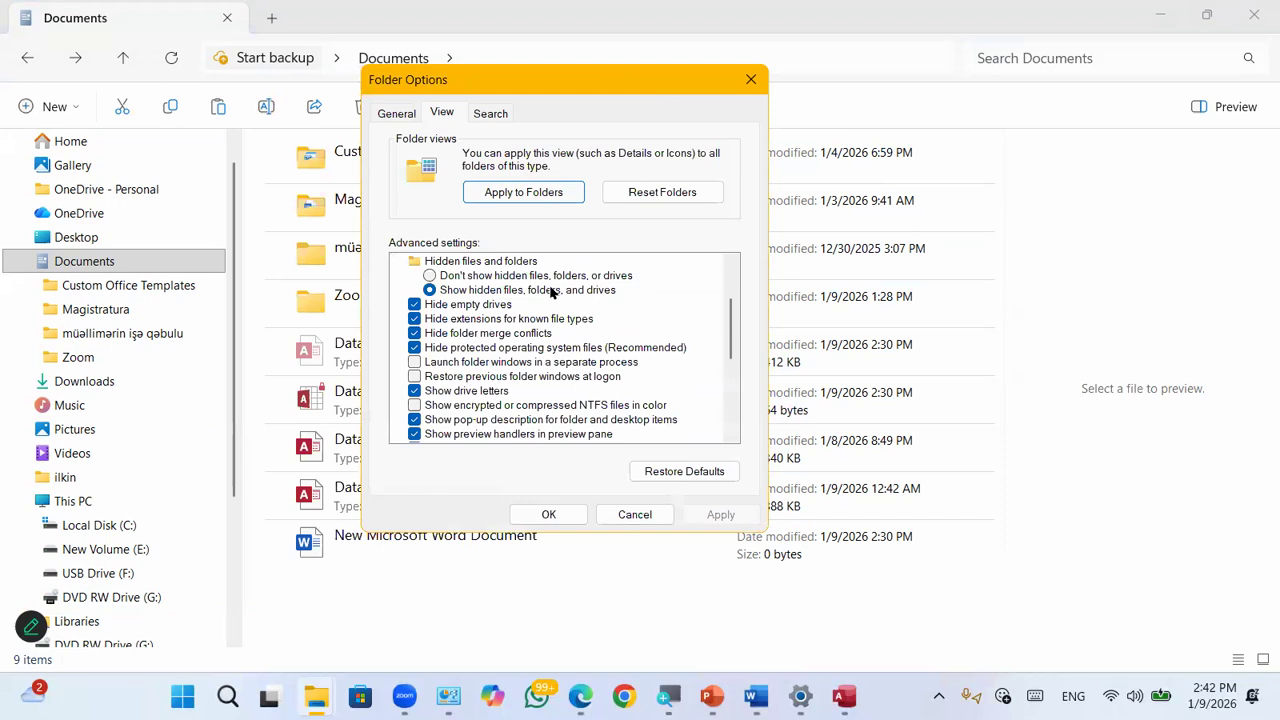
click(414, 319)
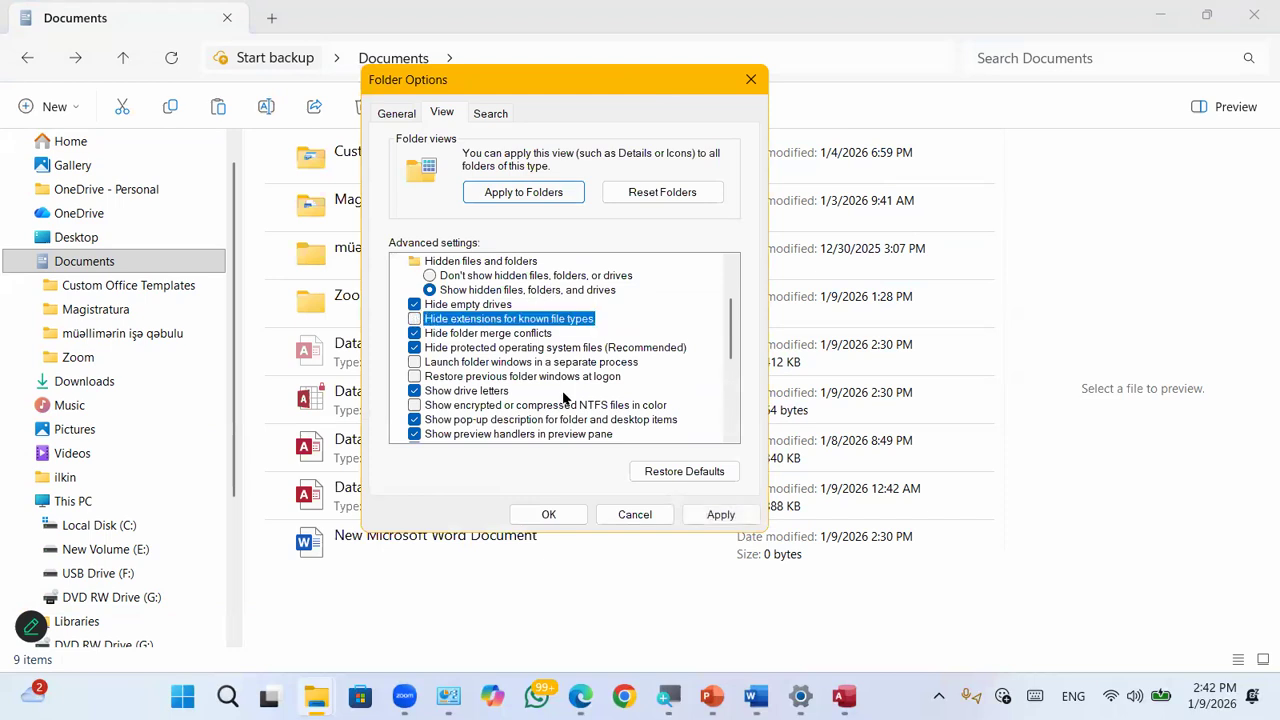
click(704, 514)
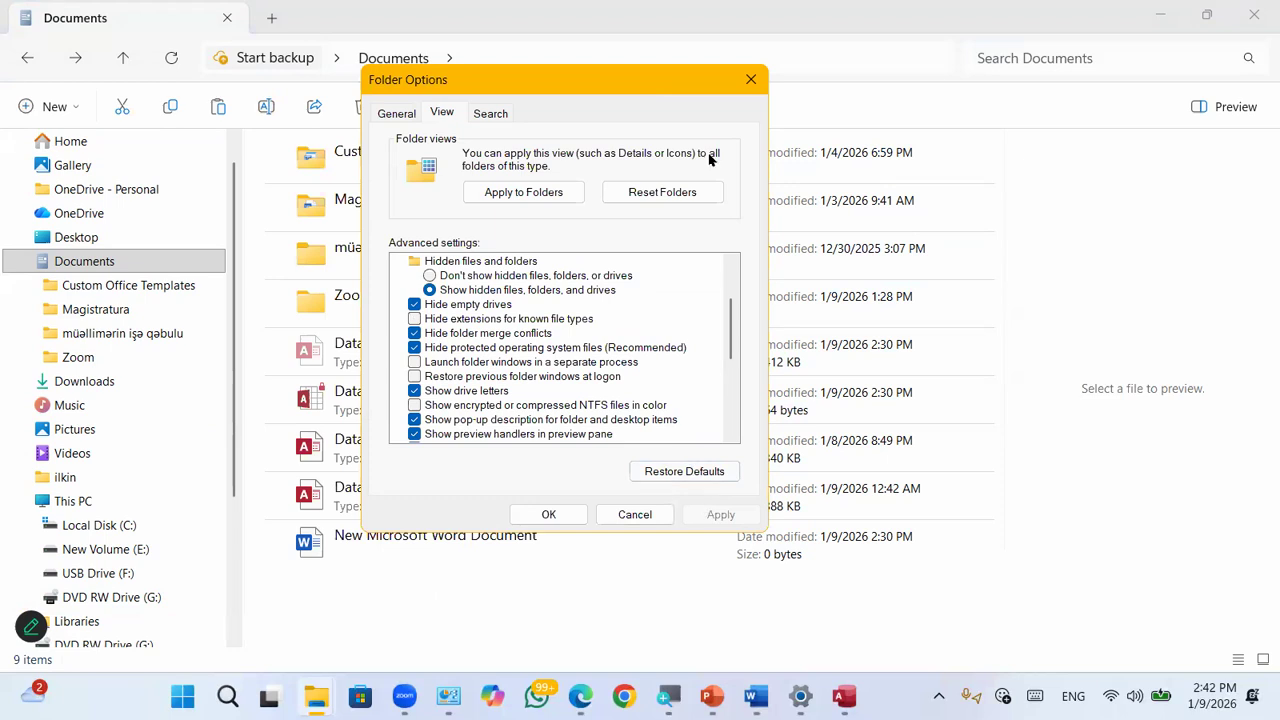
click(748, 83)
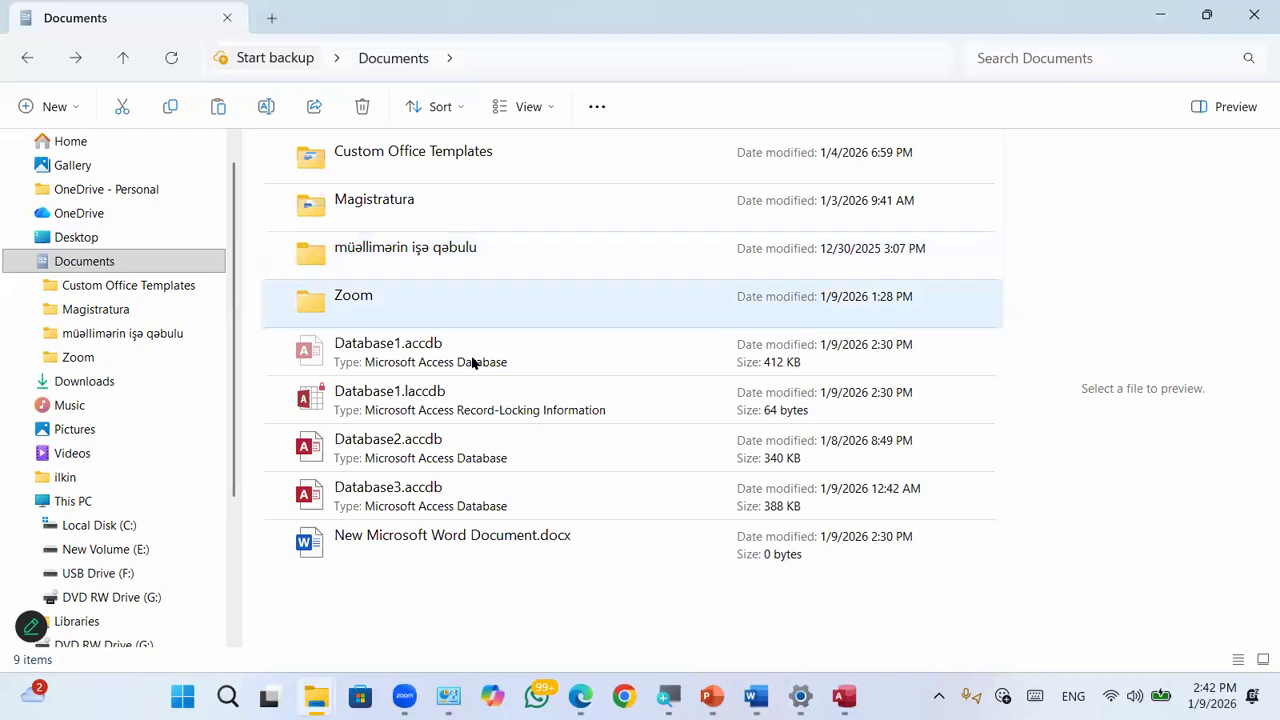
Step: Reopen Folder Options and apply the "Always show availability status" setting for the navigation pane
click(598, 107)
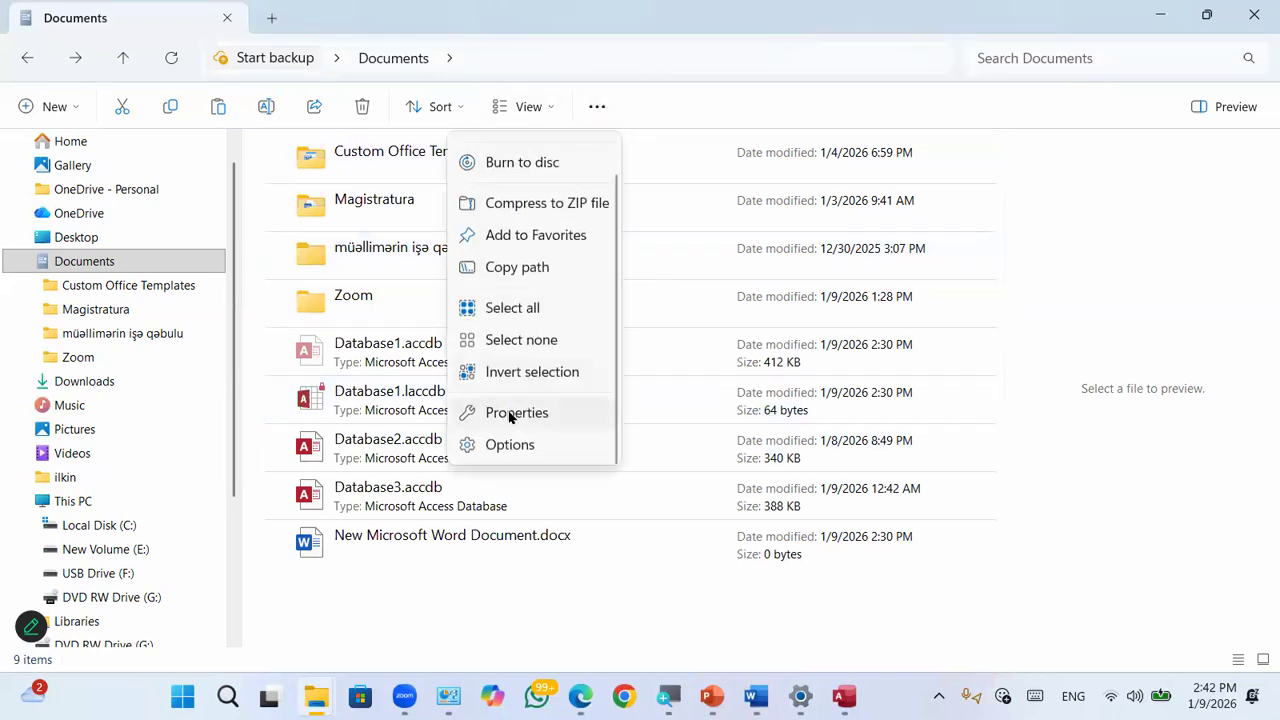
click(494, 445)
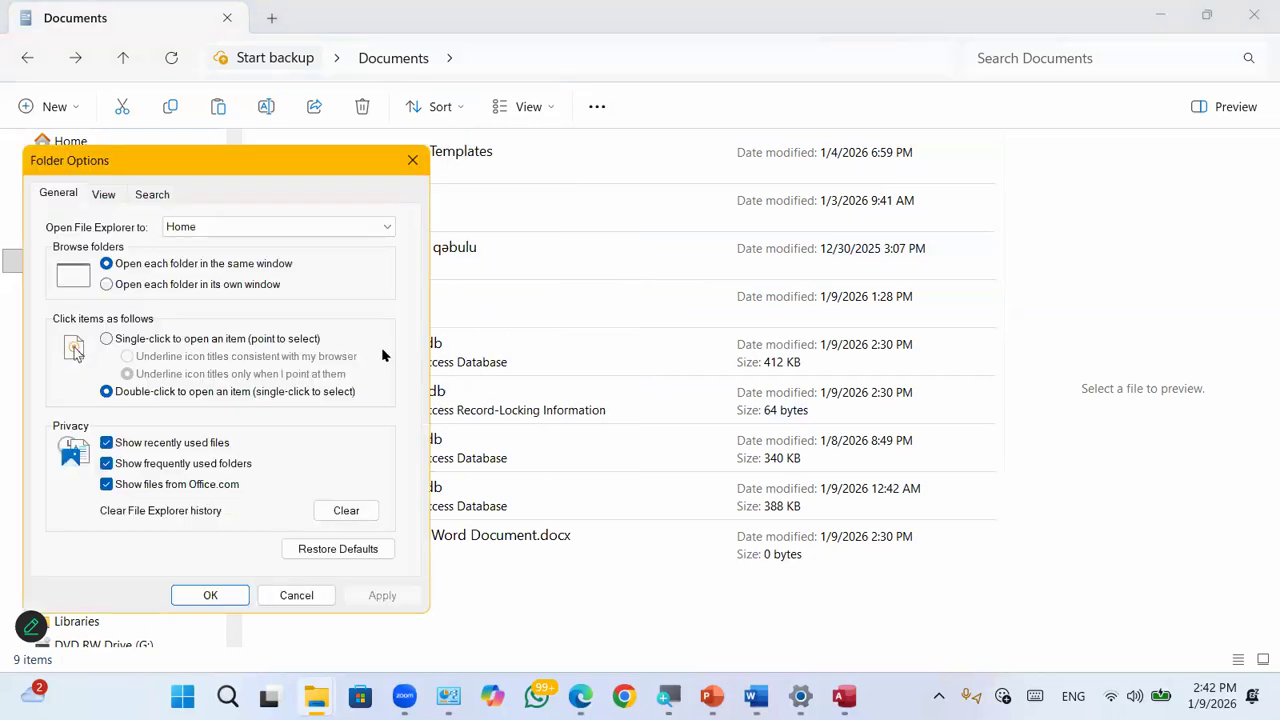
click(106, 194)
drag(256, 167, 644, 91)
scroll(575, 340, down, 7)
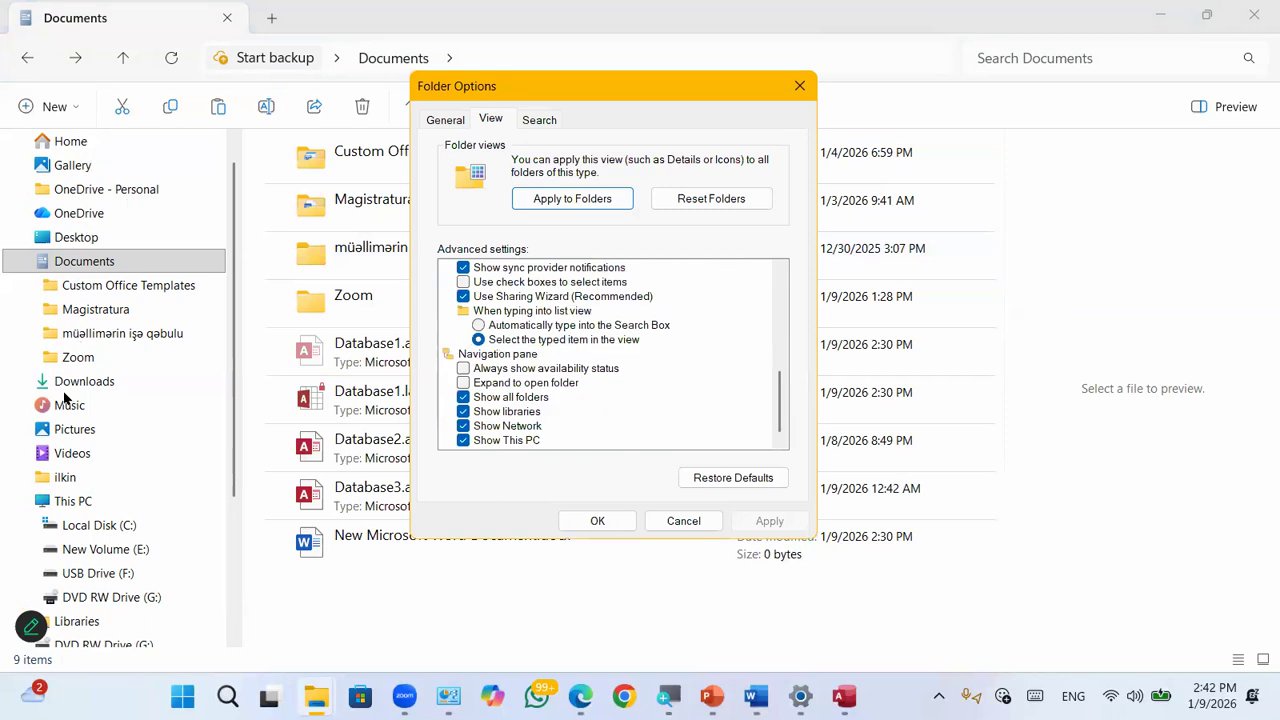
click(465, 368)
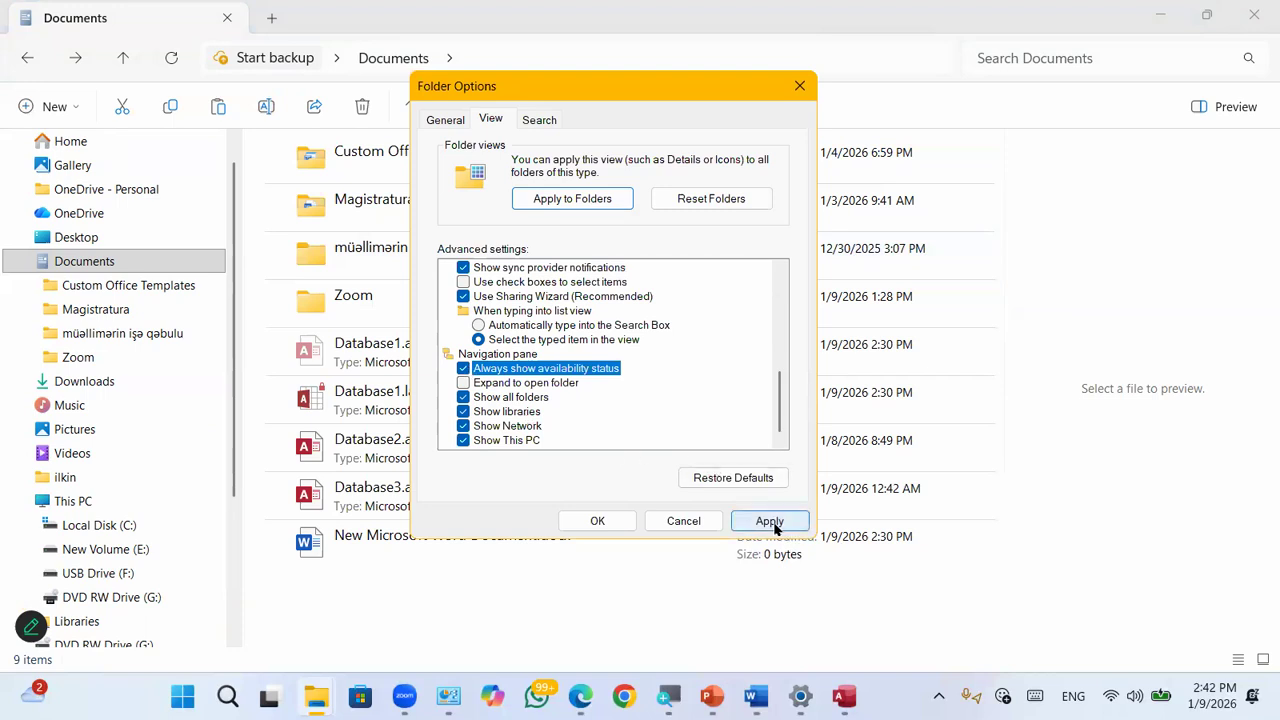
click(772, 523)
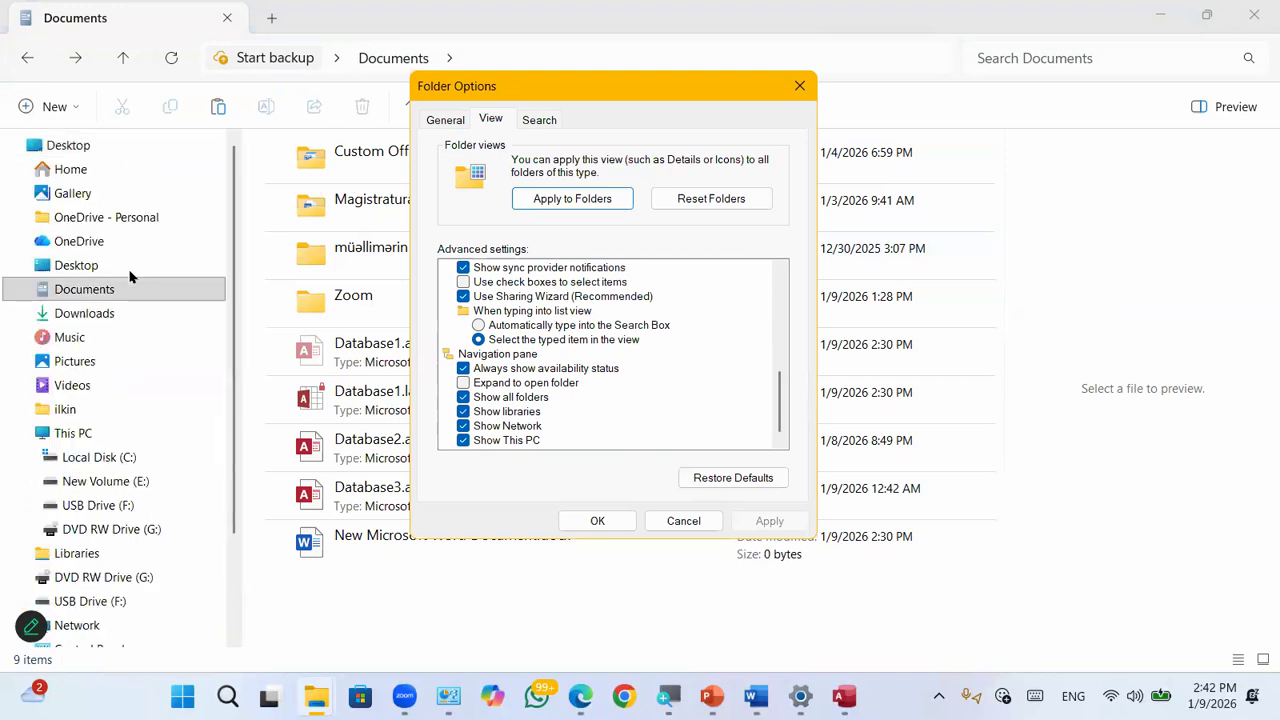
Step: Apply the "Expand to open folder" navigation pane setting, and toggle "Show libraries" off and on
click(464, 384)
click(765, 524)
click(463, 412)
click(460, 413)
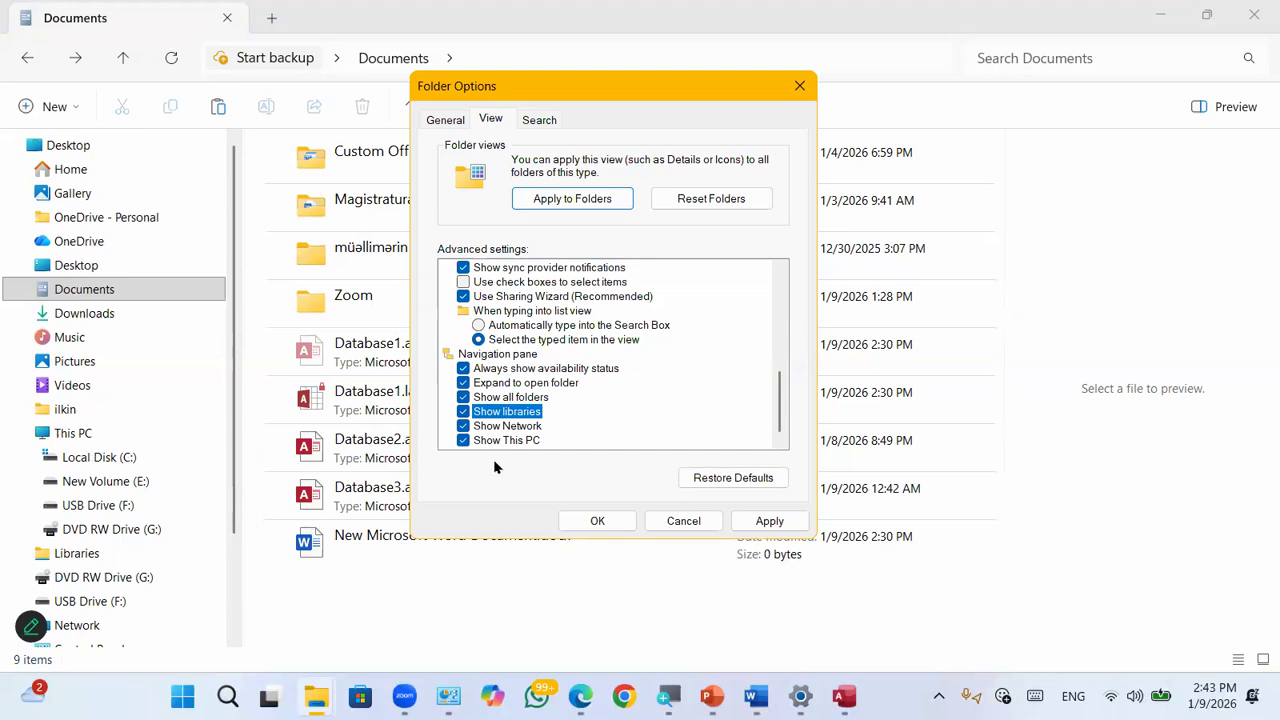
Step: Turn the "Show This PC" navigation pane setting off and back on, applying each change
click(463, 441)
click(789, 526)
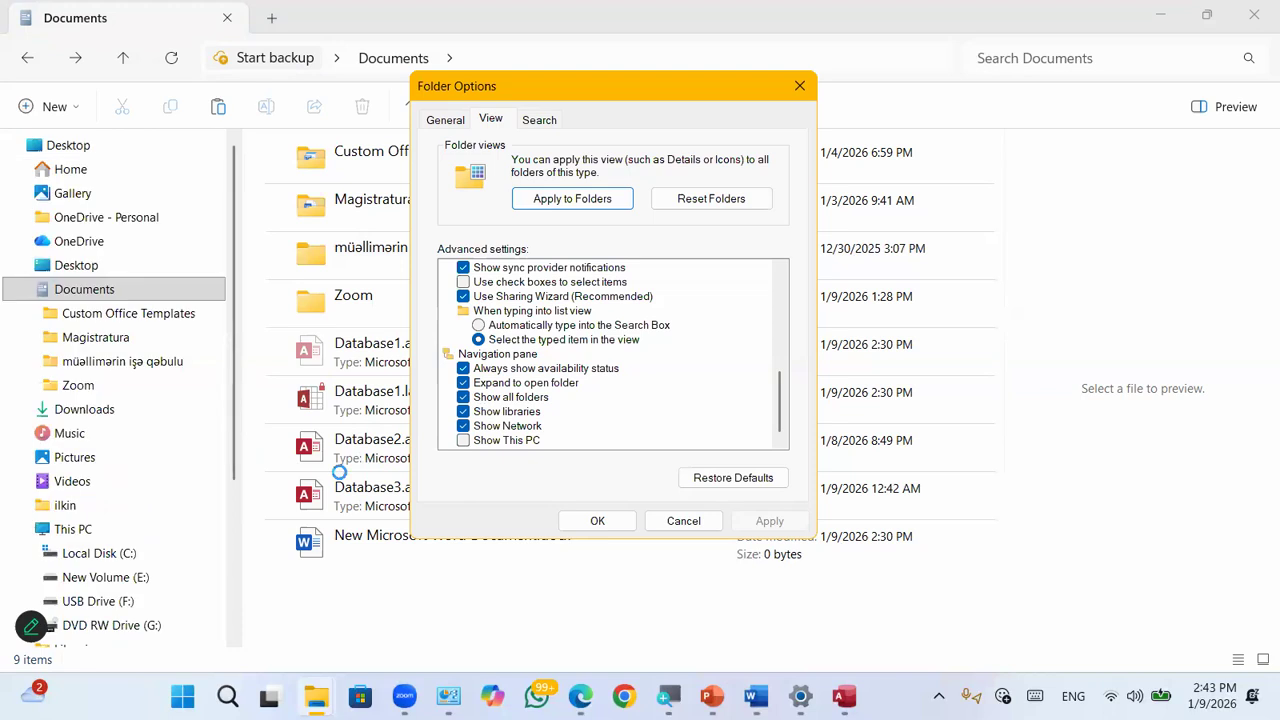
click(465, 440)
click(790, 520)
Step: Examine the Search settings of Folder Options, close the dialog, and expand Desktop in the navigation pane
key(ctrl+Tab)
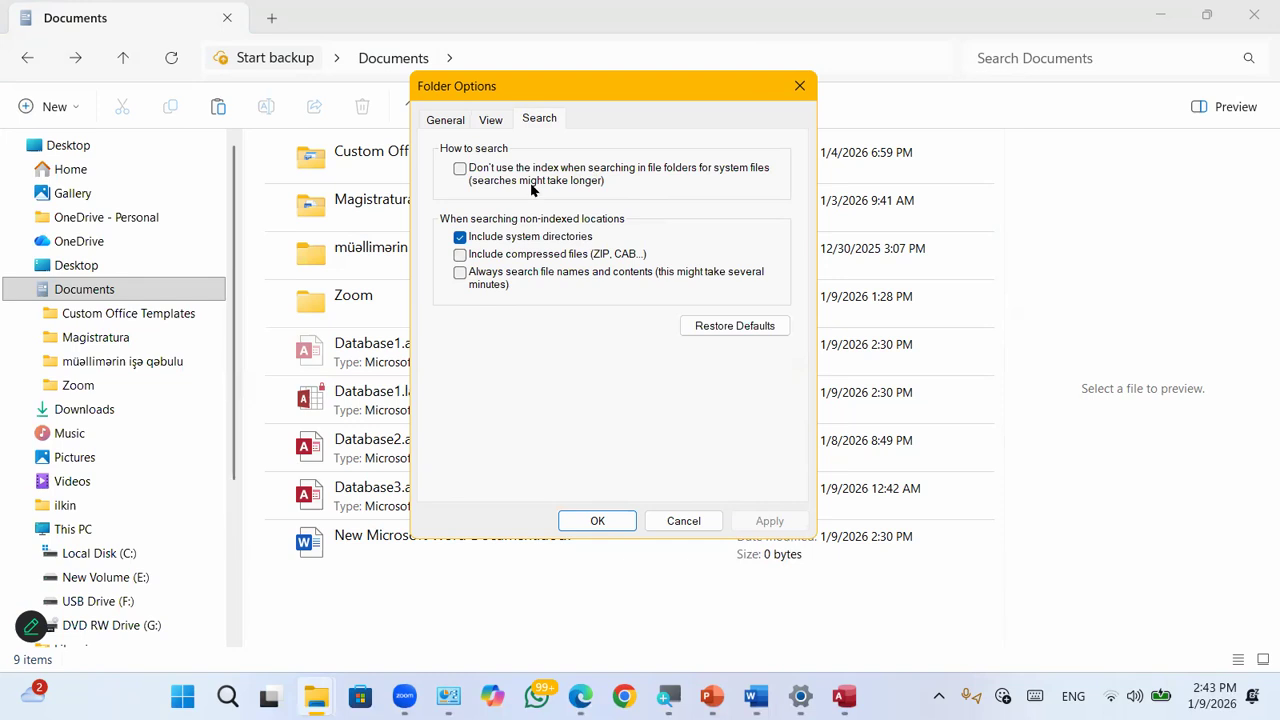
click(799, 85)
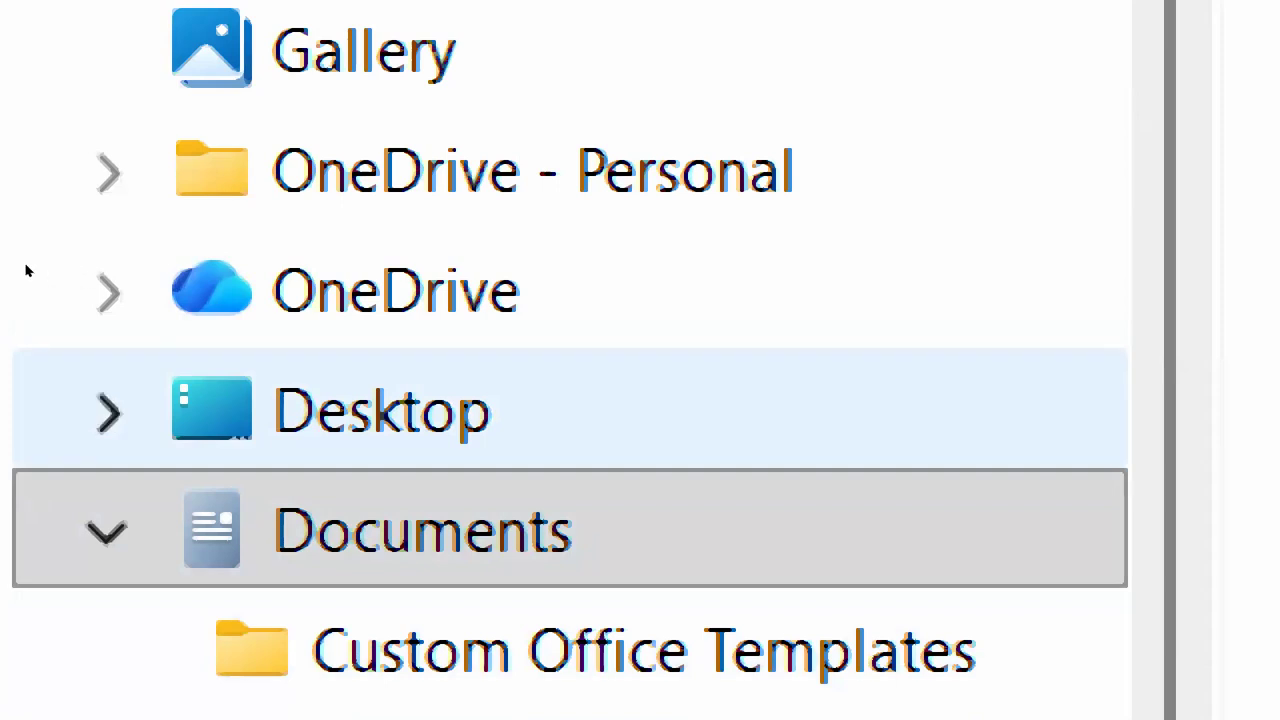
click(107, 413)
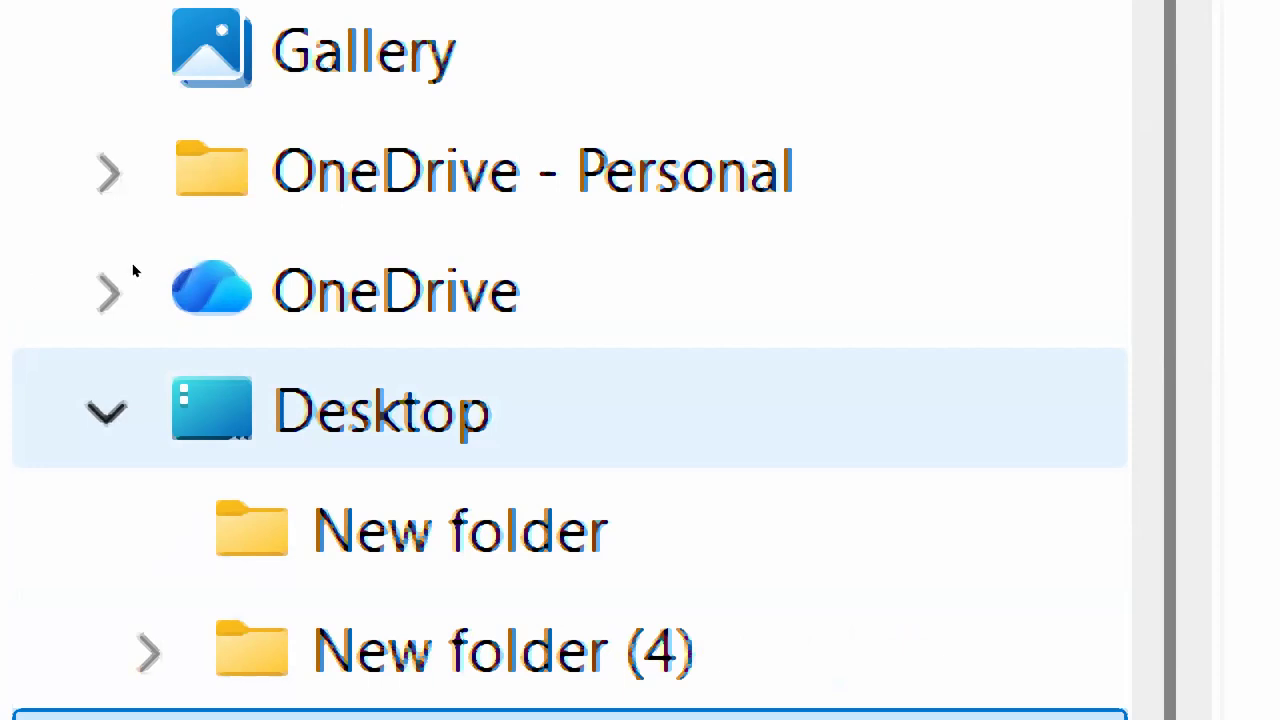
Step: Collapse the Desktop folder in the navigation pane and expand it again
click(107, 413)
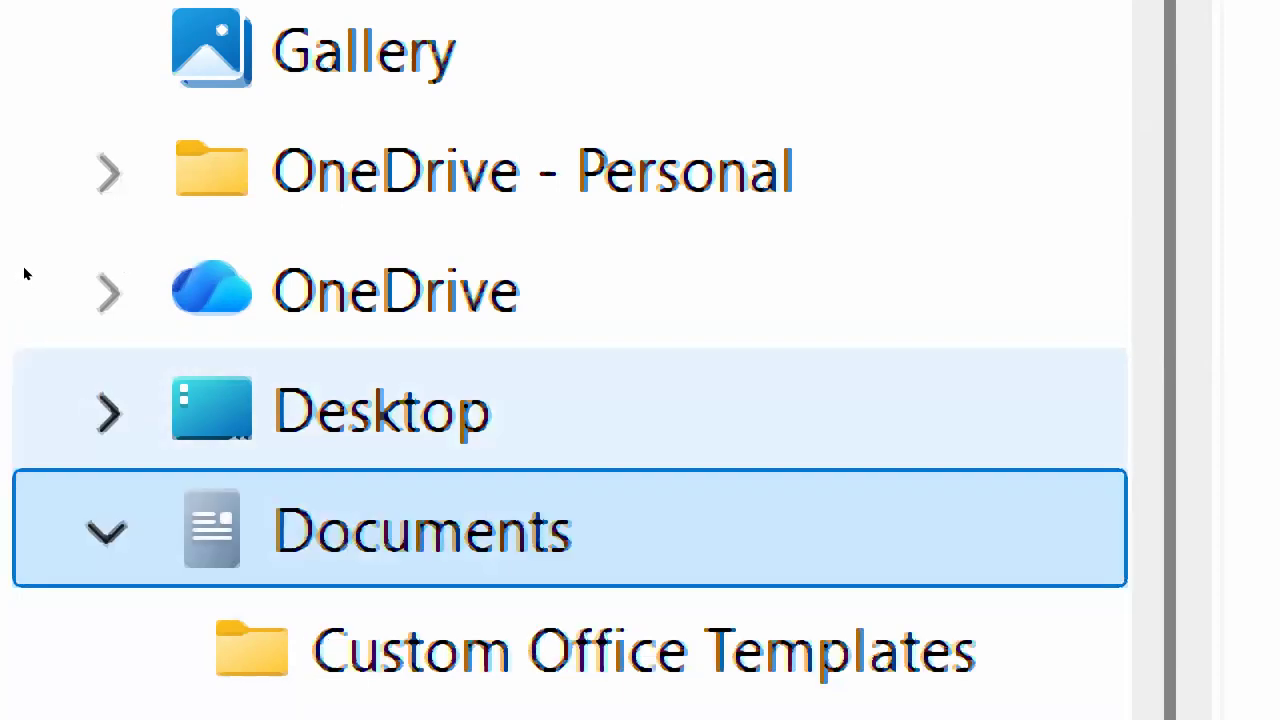
click(107, 413)
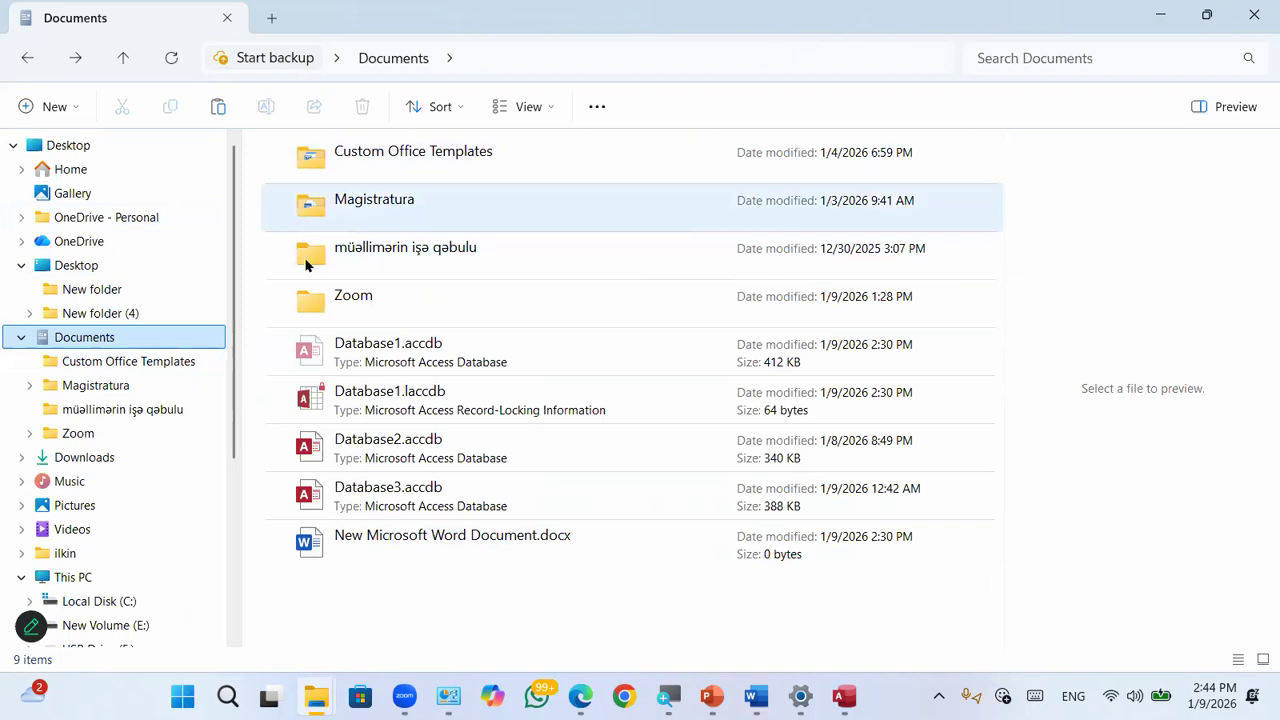
Step: Select New Microsoft Word Document.docx, Database3.accdb, and the group from Zoom through Database2.accdb in Documents, and clear the selection
click(359, 555)
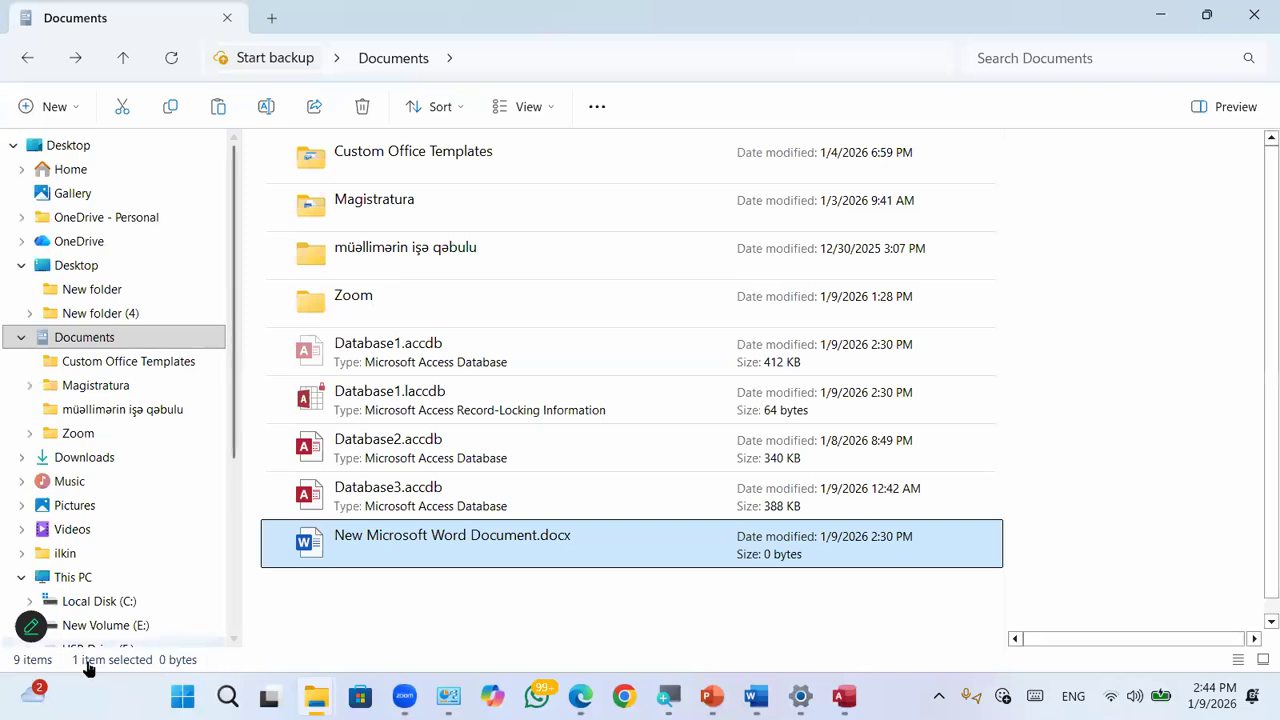
key(alt+Tab)
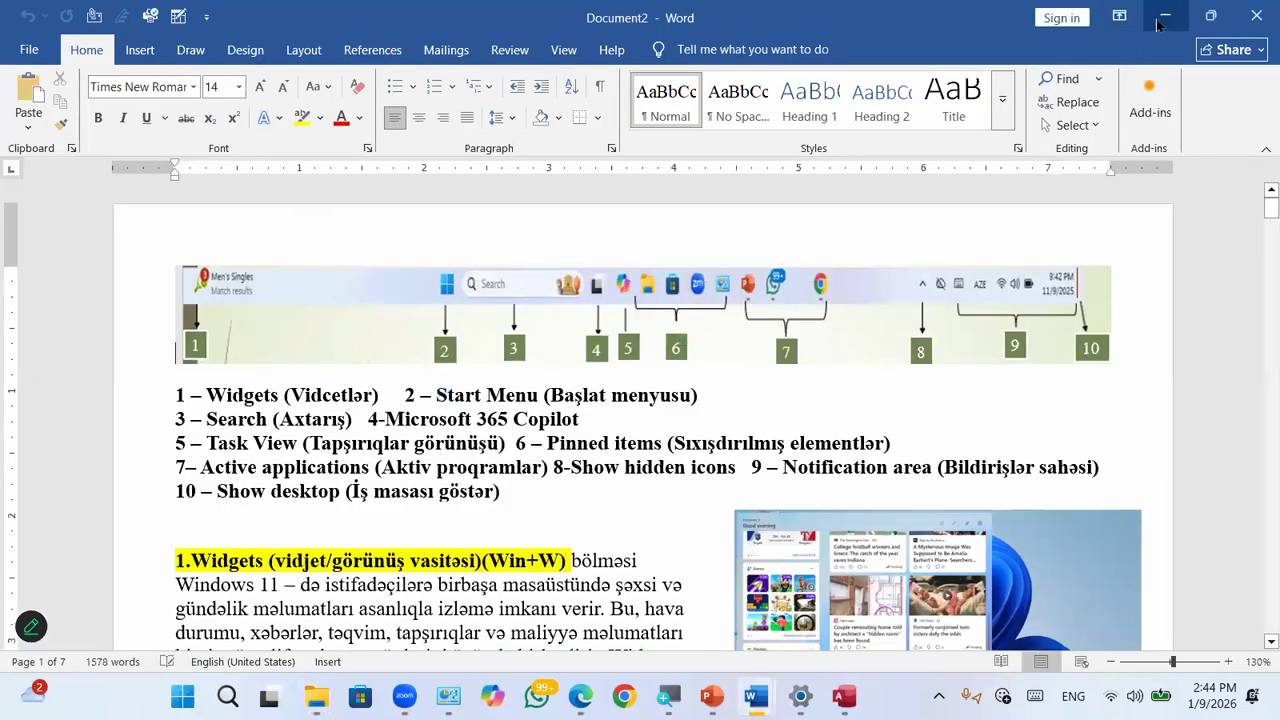
click(1164, 16)
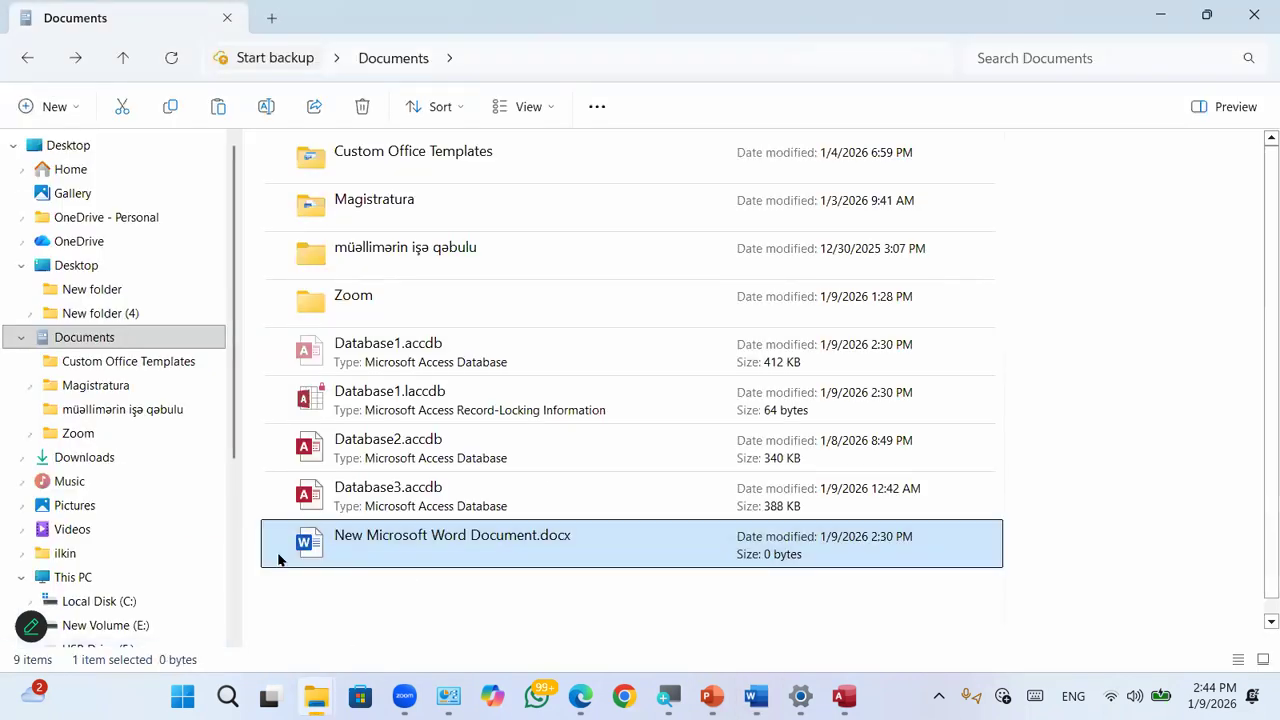
click(335, 495)
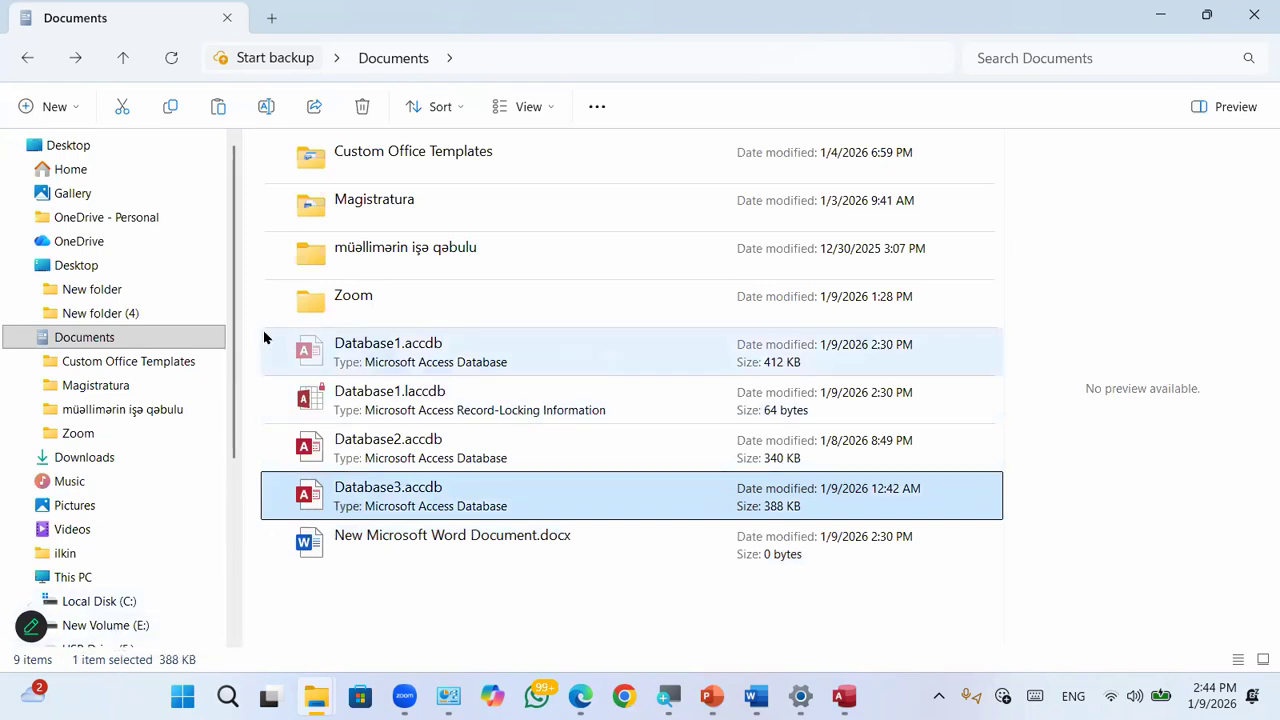
drag(260, 320, 358, 470)
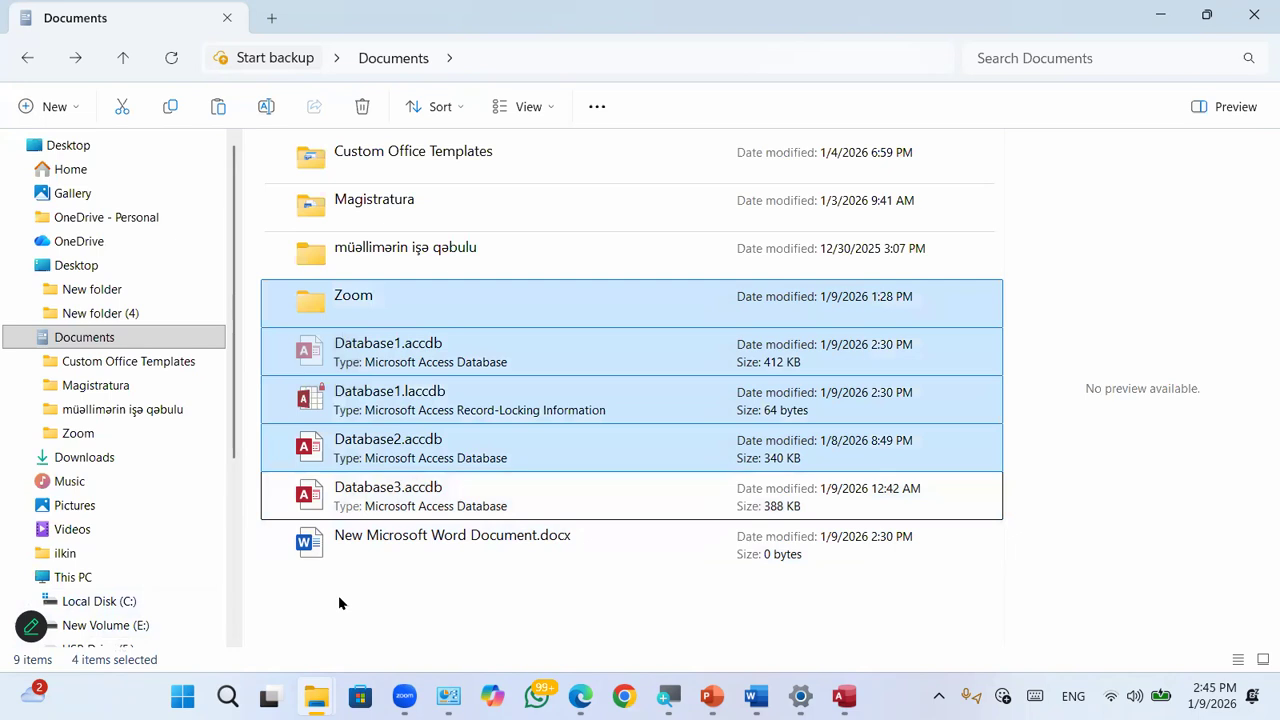
click(363, 607)
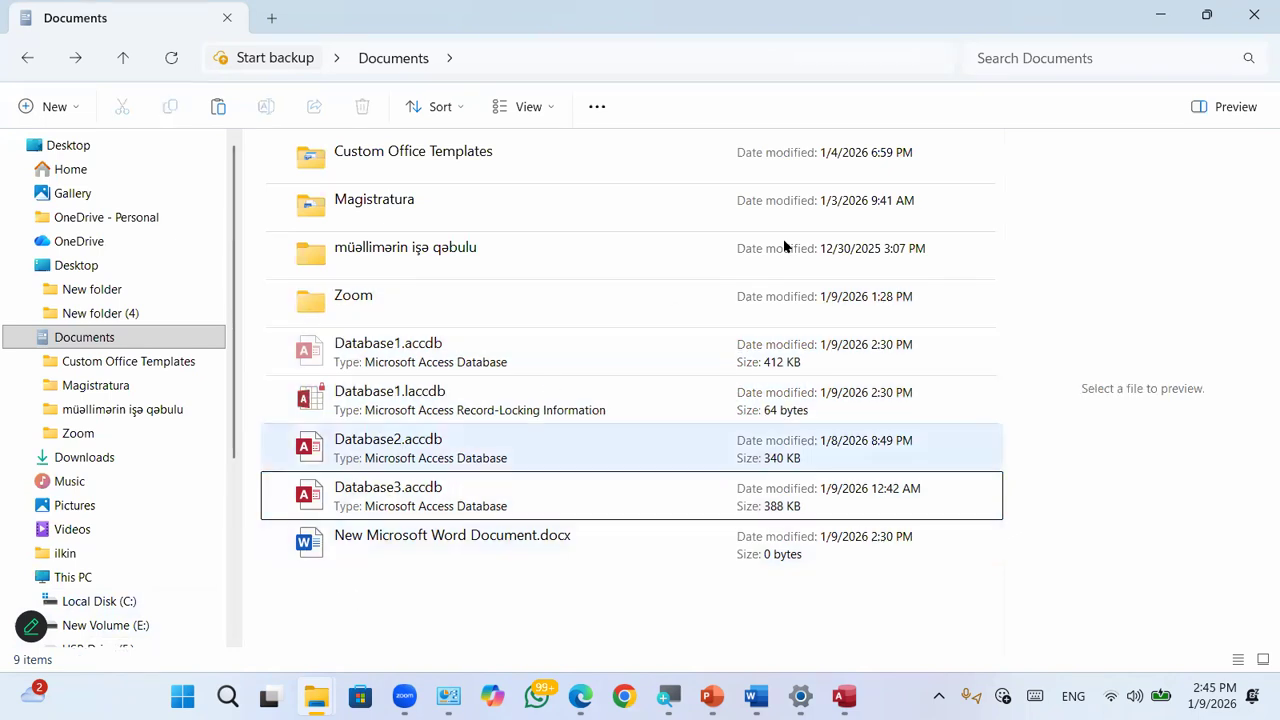
Step: Hide the Preview pane of the Documents folder and show it again
click(1214, 108)
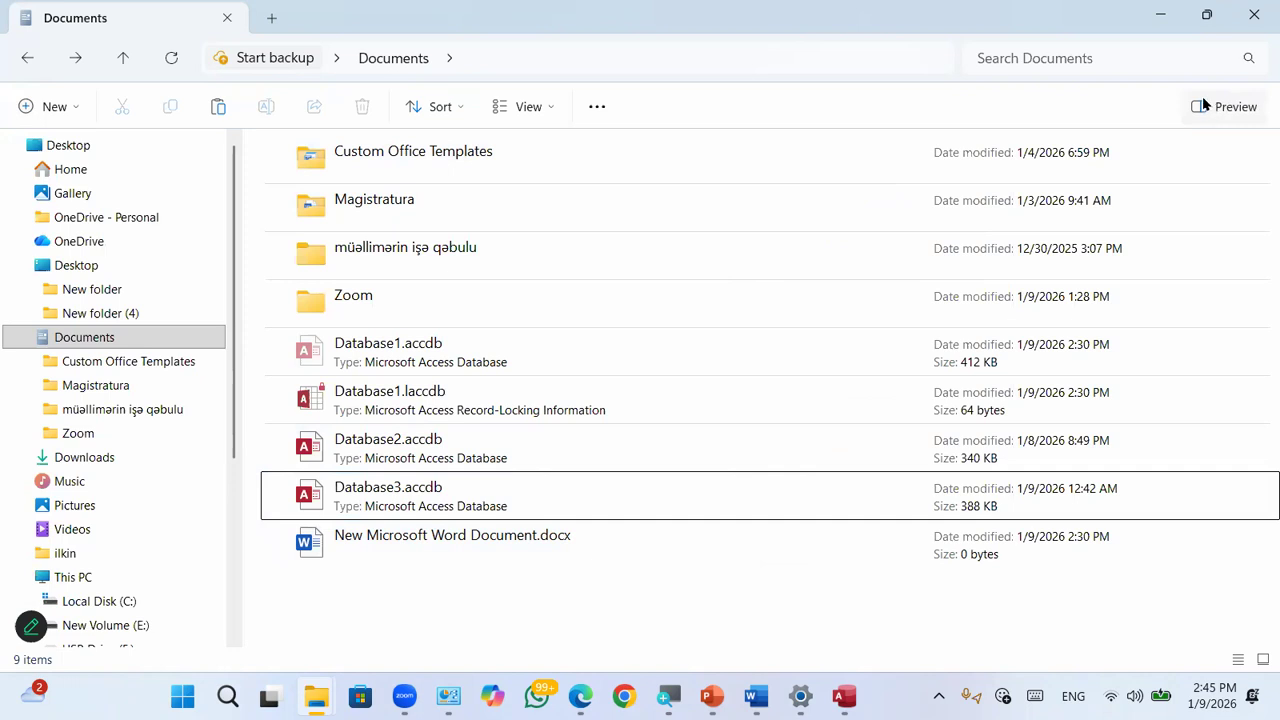
click(1203, 104)
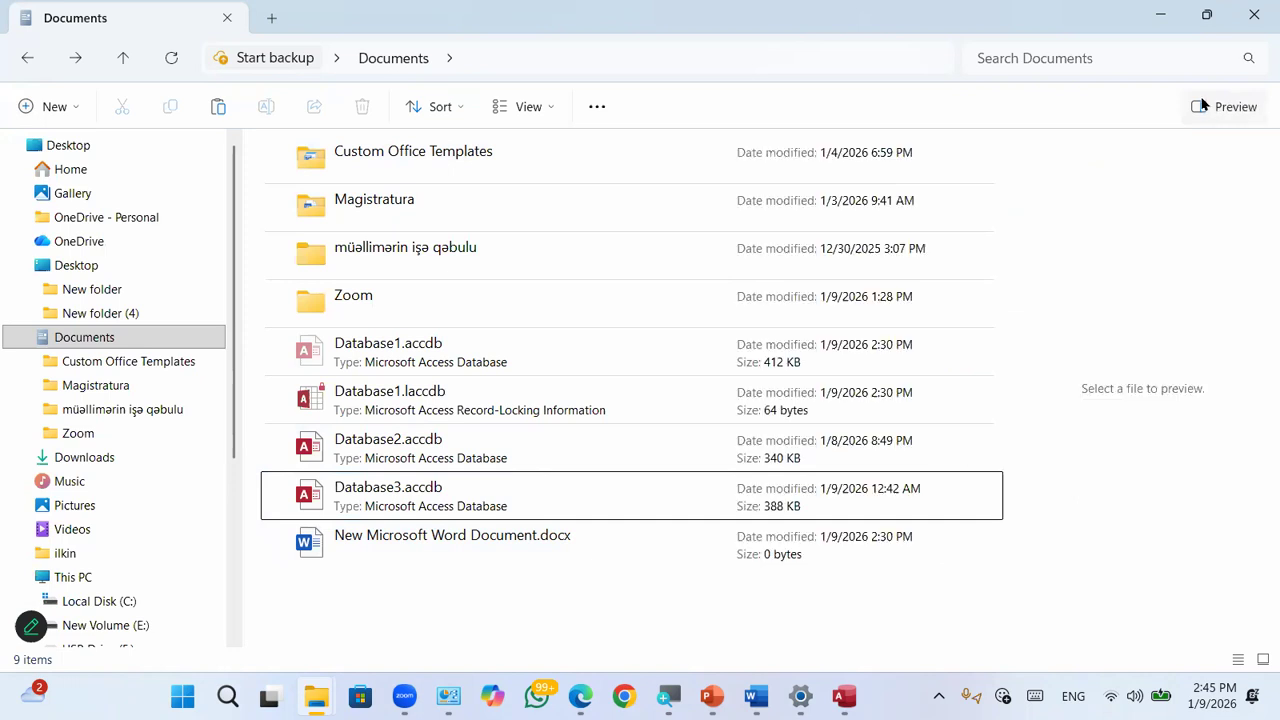
Step: Minimize the open windows, switch to the "windows dars 3" presentation in PowerPoint, and display slide 45 about Windows Tools
click(1158, 14)
click(1150, 15)
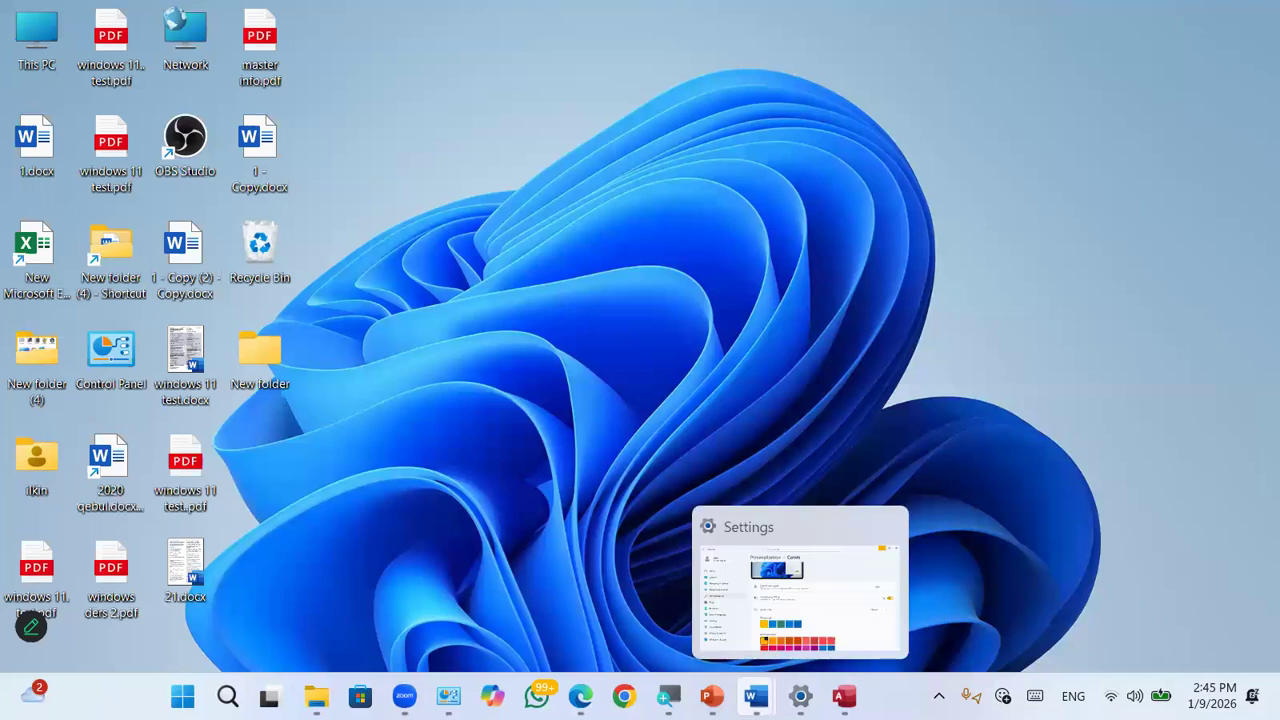
mouse_move(712, 696)
click(729, 606)
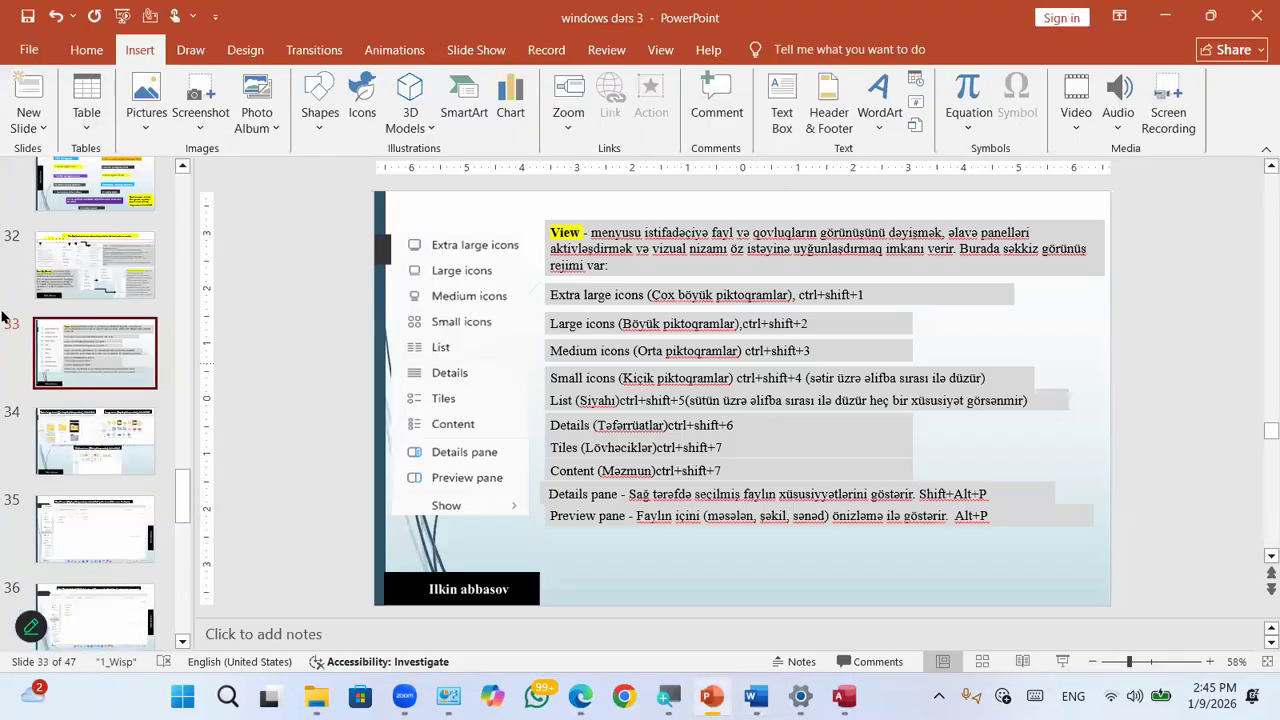
scroll(70, 346, down, 10)
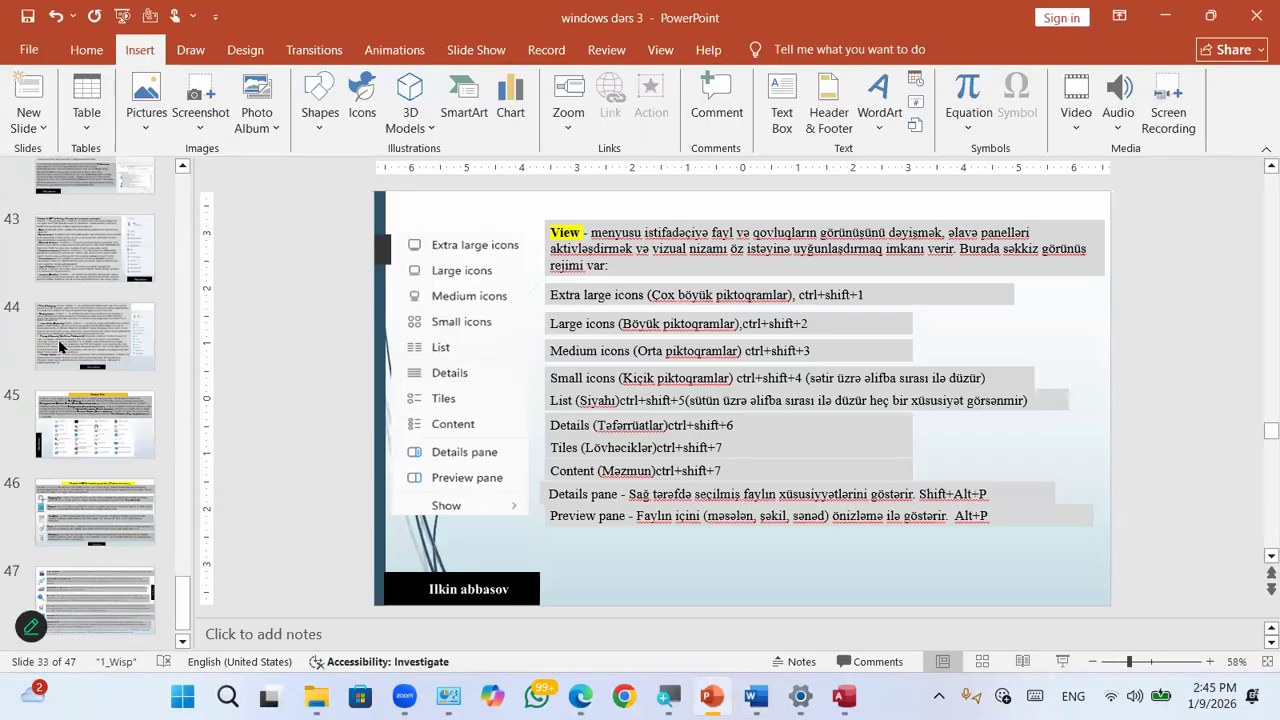
click(90, 425)
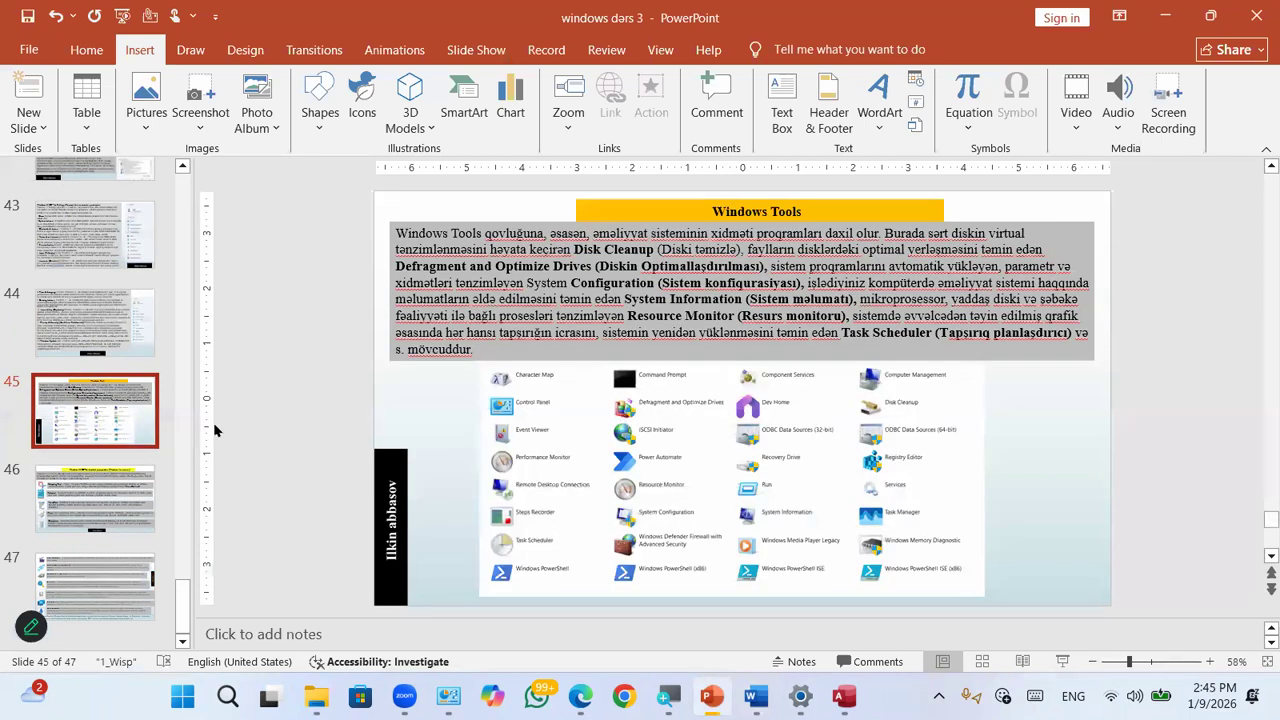